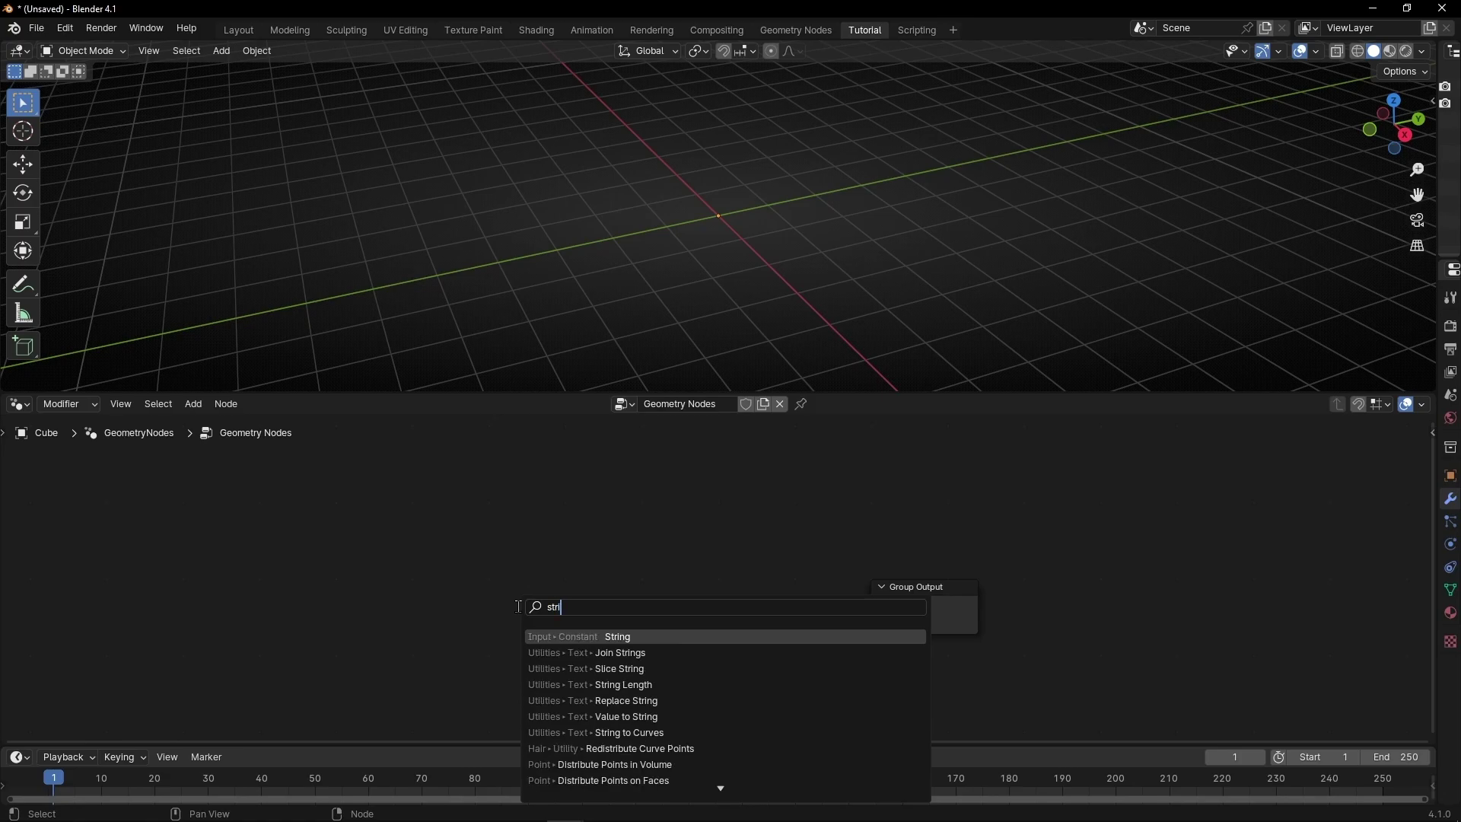
Add a String to Curves node and connect its Curve Instances output to the Group Output's Geometry.
key(Return)
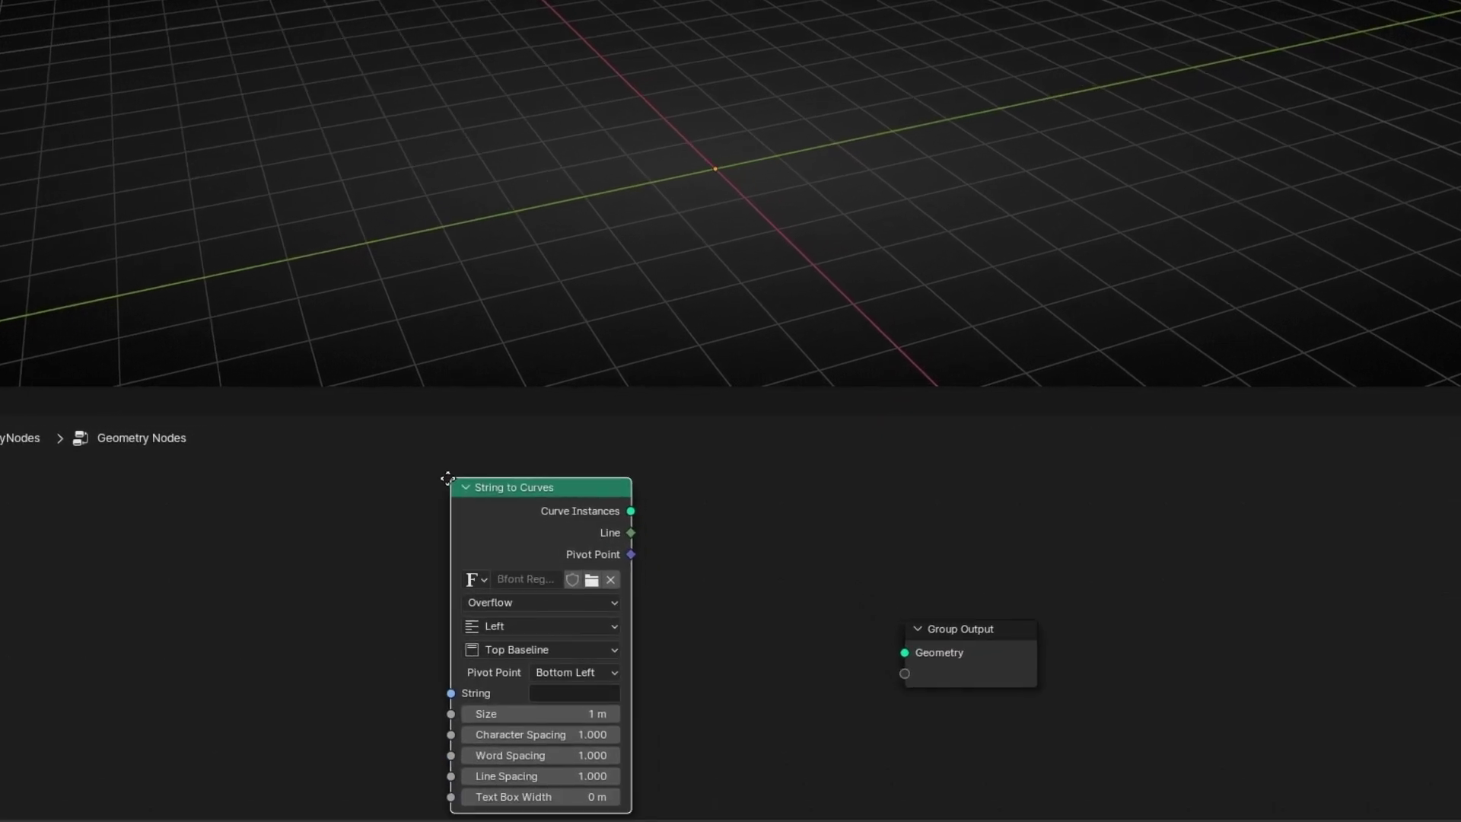
click(419, 469)
drag(607, 505, 904, 652)
scroll(660, 670, up, 3)
middle_drag(659, 669, 868, 599)
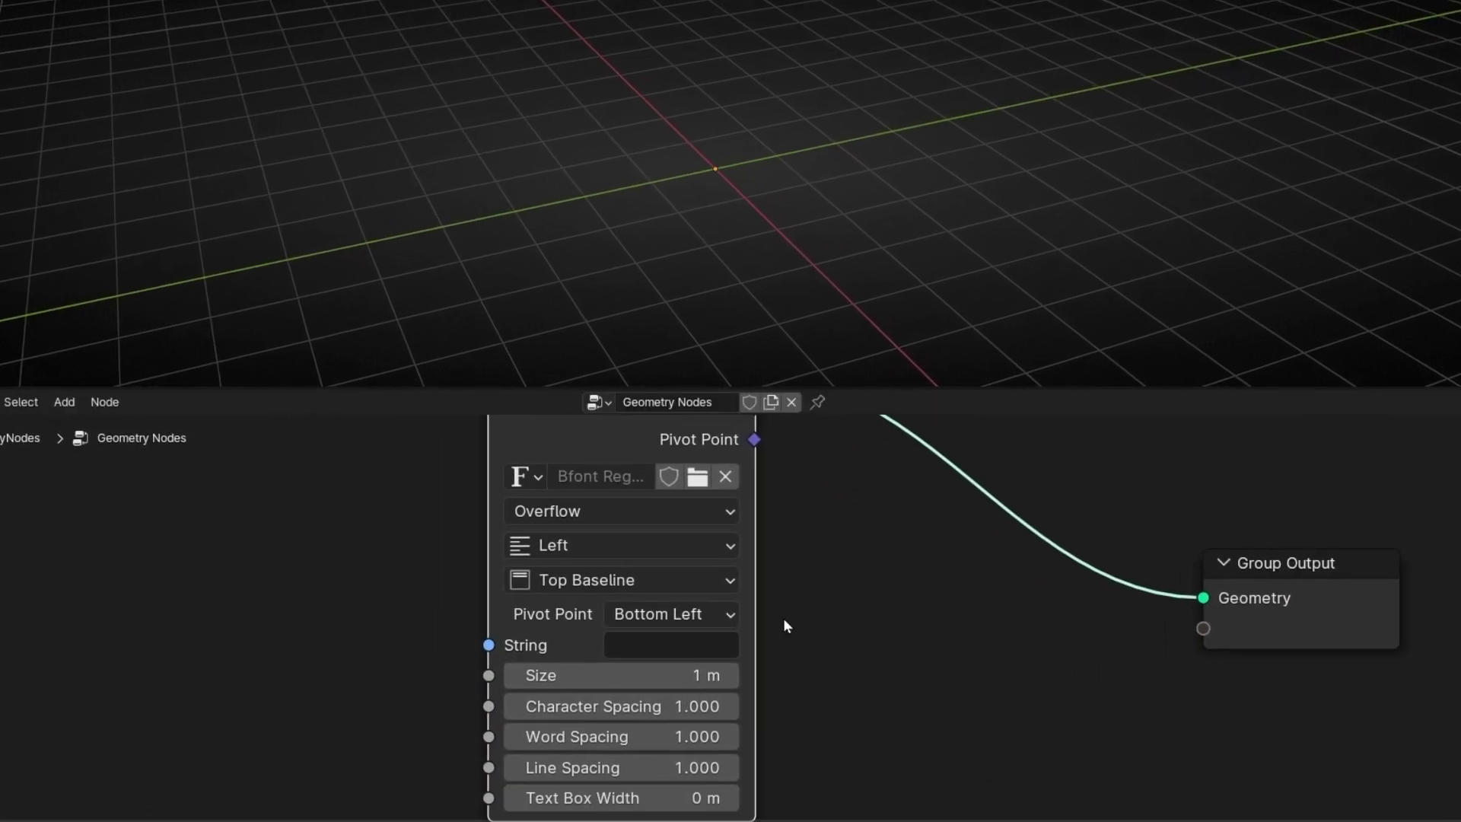
Enter the text LETTERS in String to Curves and align it to Center horizontally and Middle vertically.
click(609, 646)
middle_drag(672, 245, 918, 159)
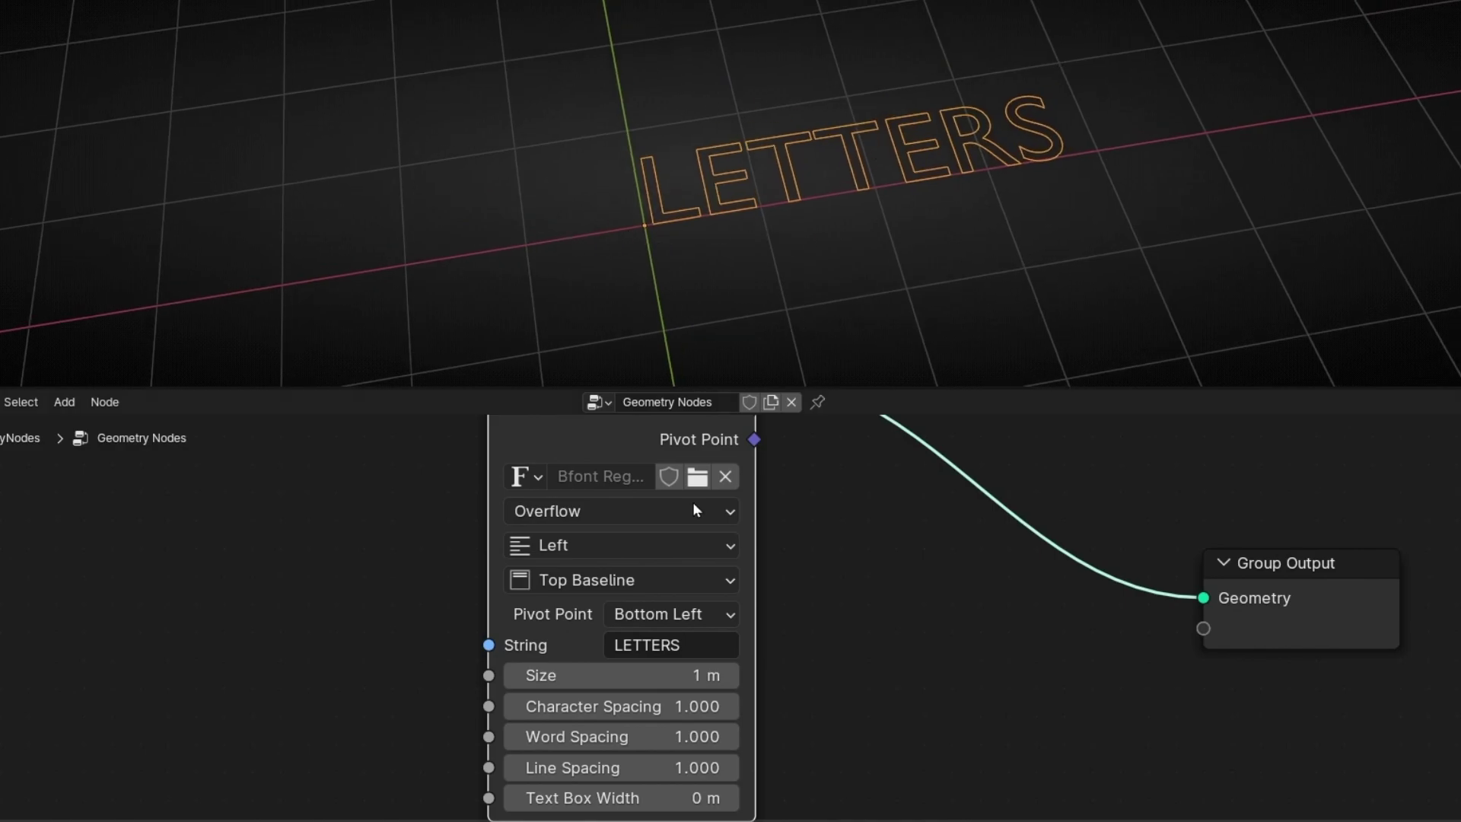
click(604, 544)
click(581, 636)
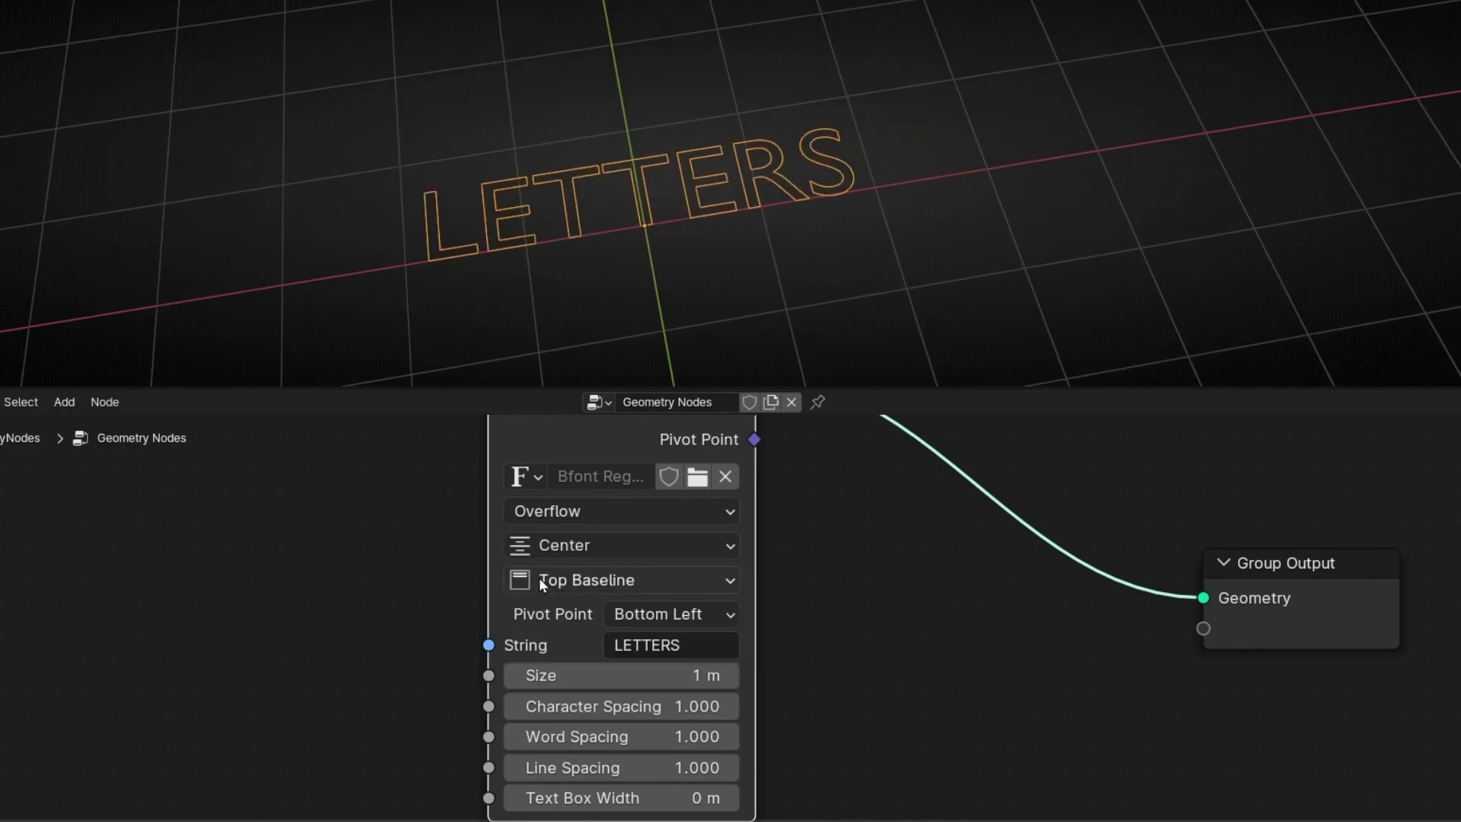
click(598, 580)
click(582, 708)
Make room before the Group Output and insert a Fill Curve node between String to Curves and Group Output.
middle_drag(753, 357, 714, 418)
middle_drag(831, 523, 404, 613)
scroll(705, 580, up, 1)
drag(851, 701, 1009, 596)
middle_drag(658, 476, 543, 604)
key(shift+a)
text(fill)
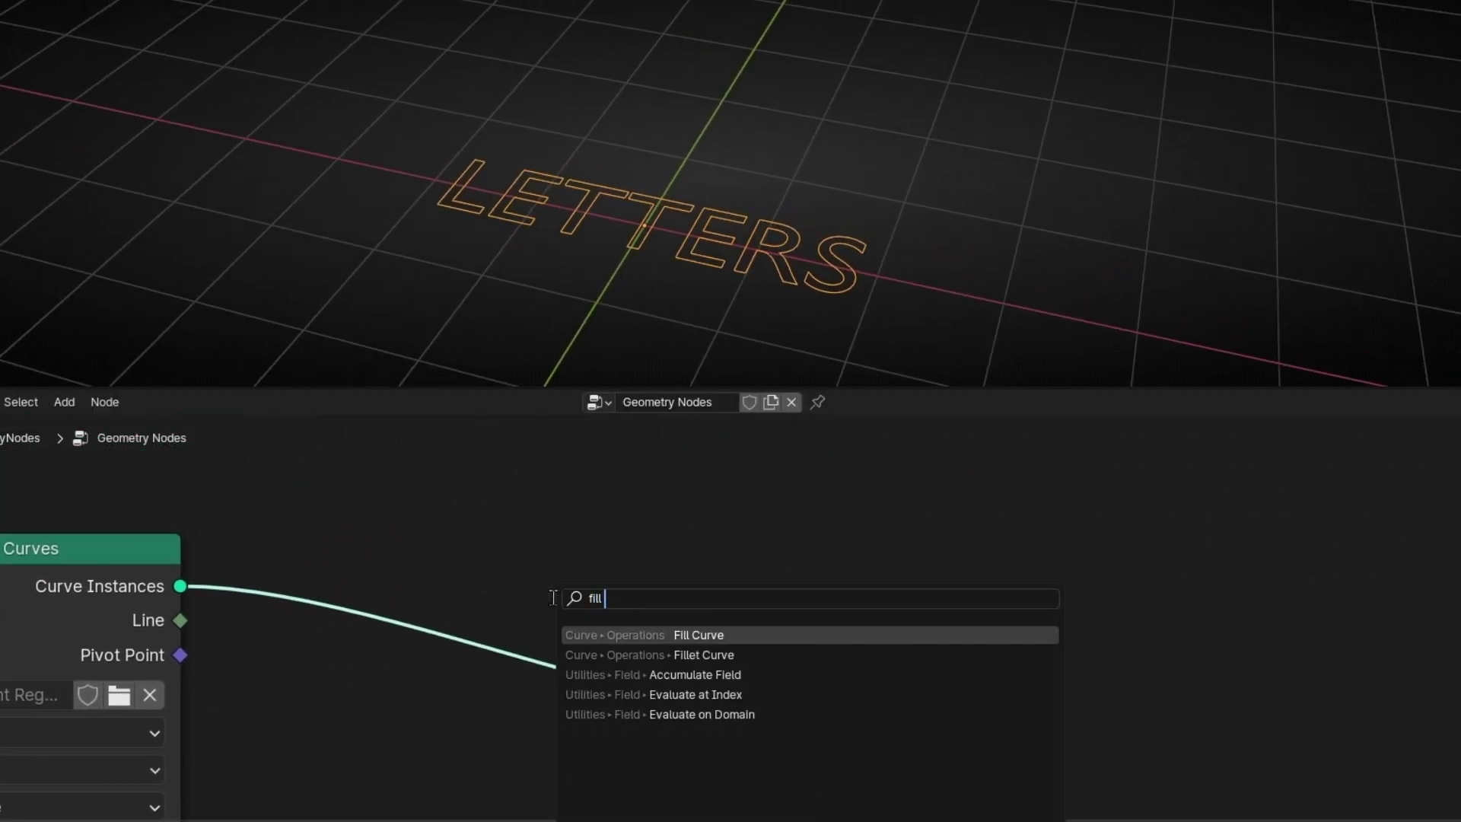
key(Return)
click(442, 578)
middle_drag(810, 298, 668, 316)
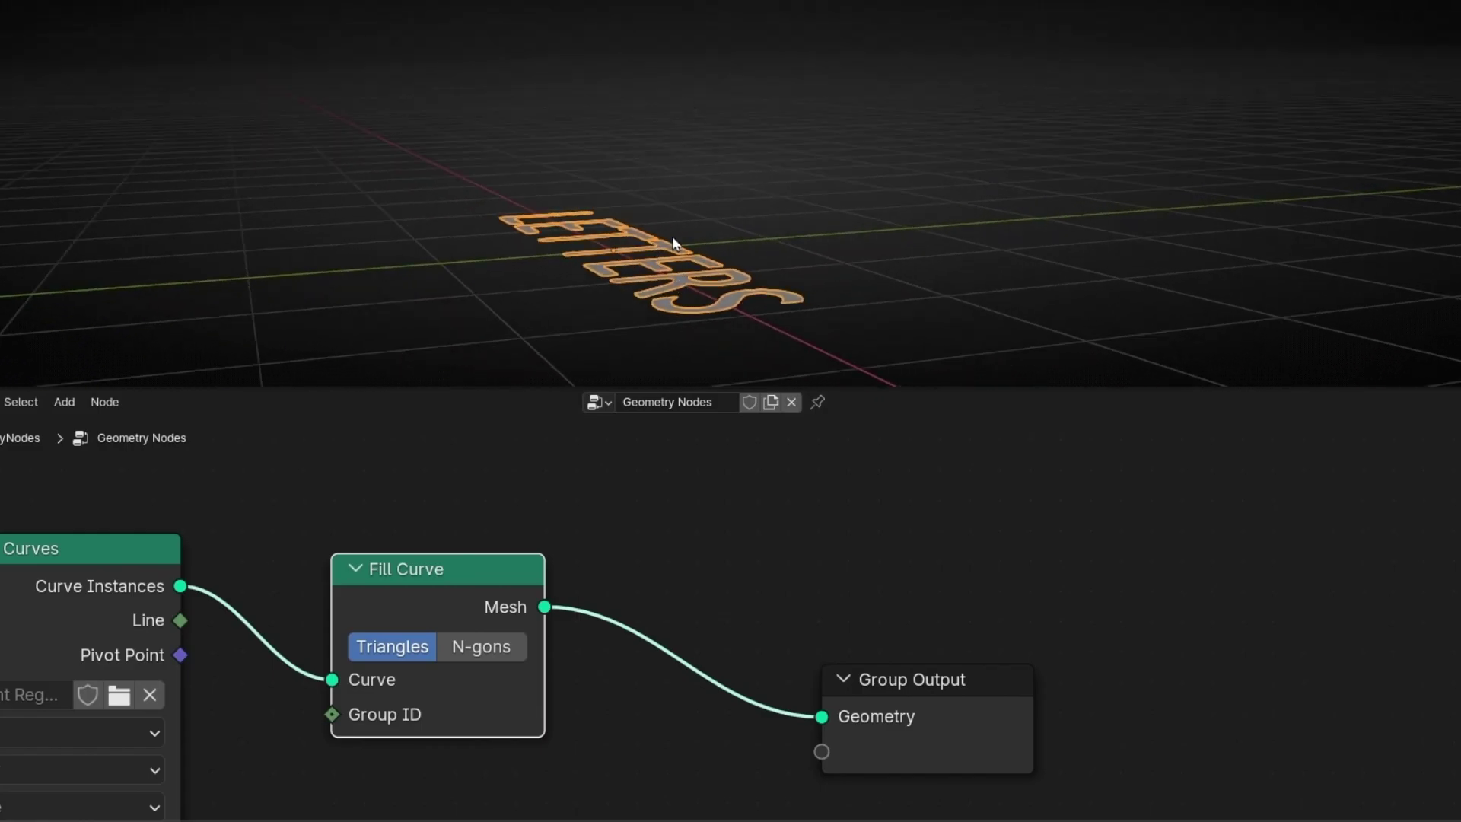
Move the Group Output aside and insert an Extrude Mesh node between Fill Curve and Group Output.
middle_drag(869, 672, 708, 592)
drag(777, 646, 959, 622)
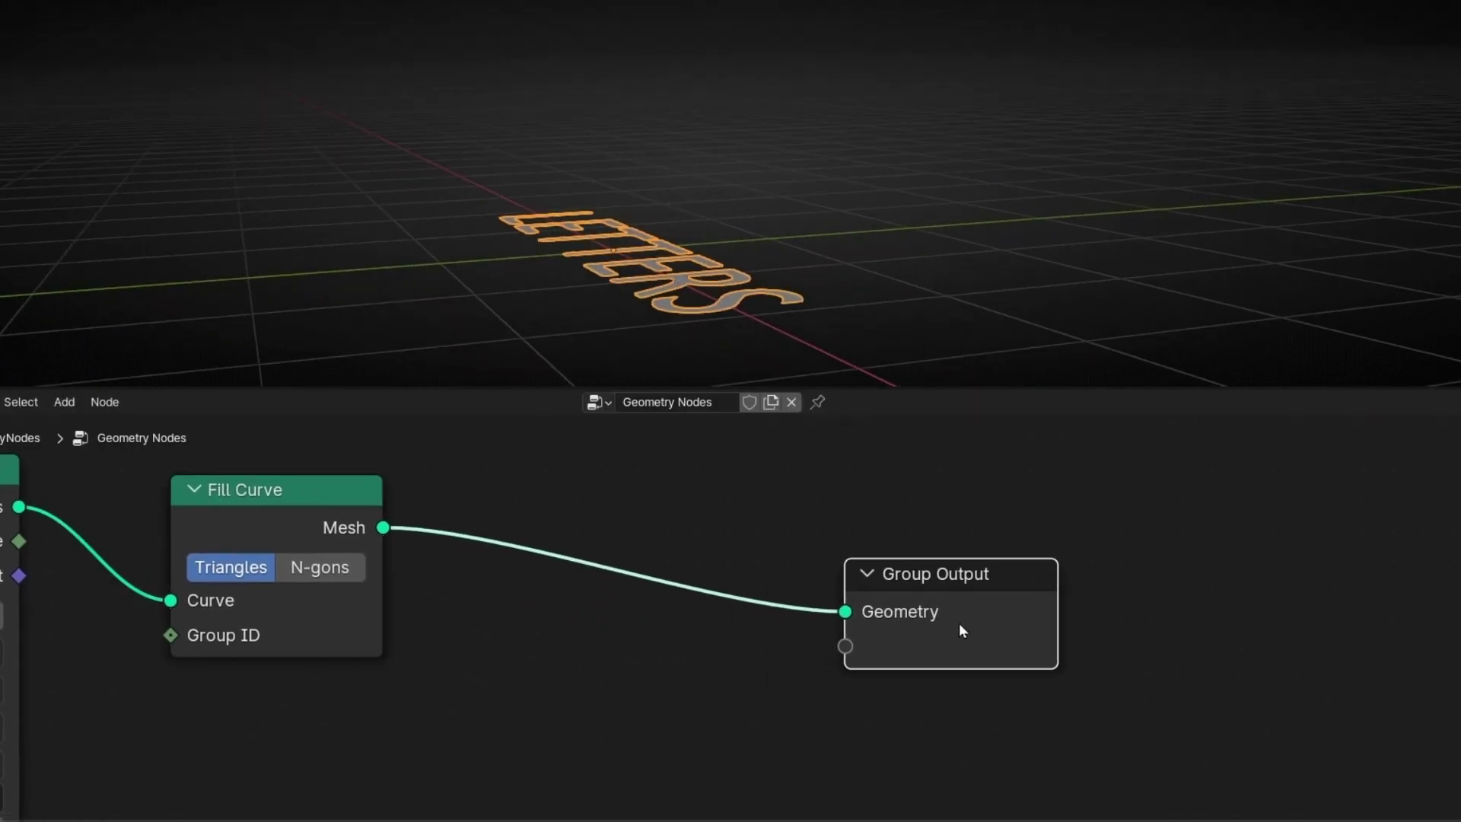
key(shift+a)
text(extr)
click(1036, 659)
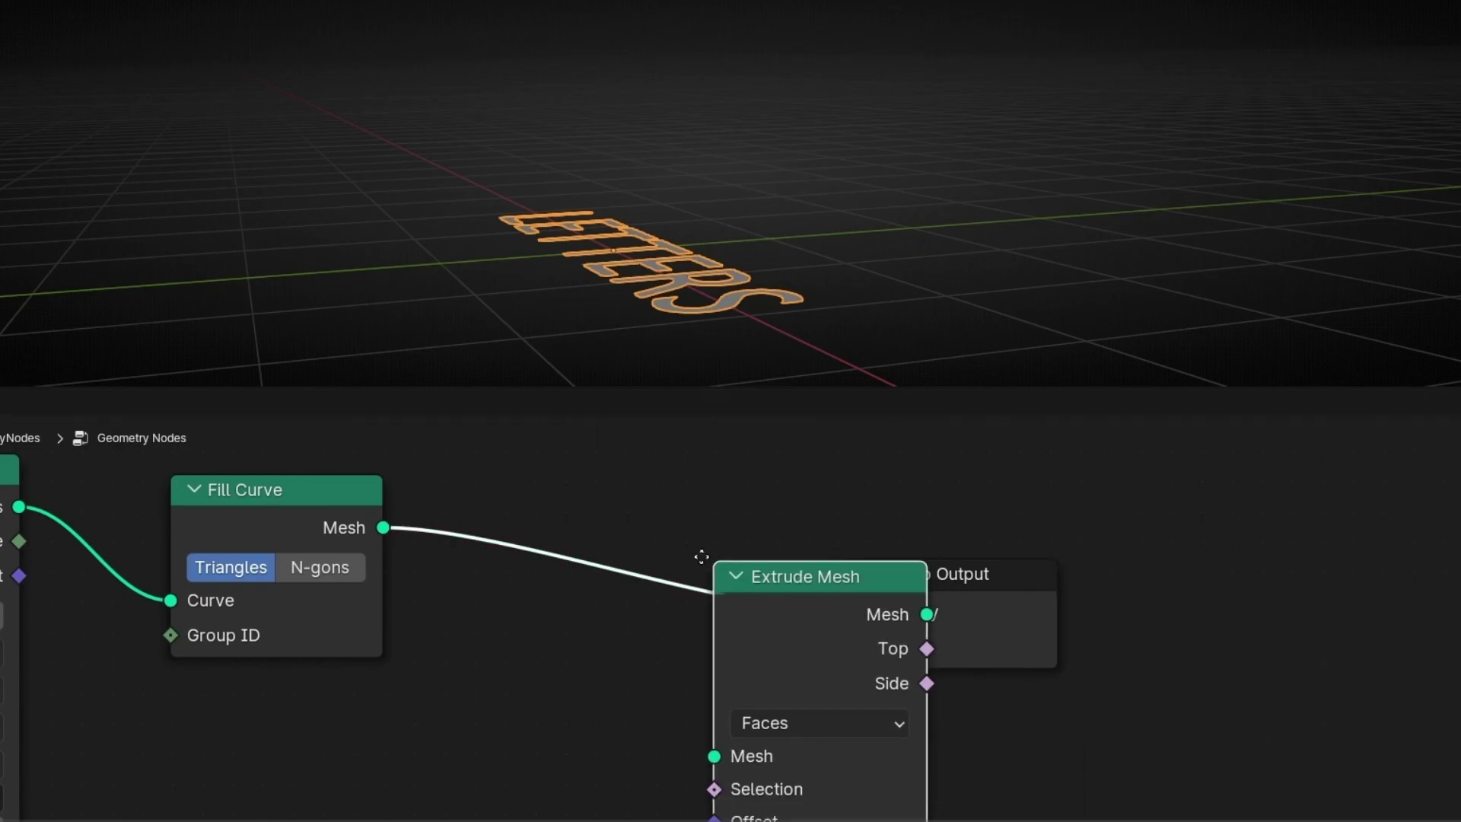
click(508, 491)
Set the Extrude Mesh node's Offset Scale to 0.3.
scroll(832, 246, up, 5)
middle_drag(832, 247, 868, 260)
middle_drag(874, 737, 893, 633)
click(681, 683)
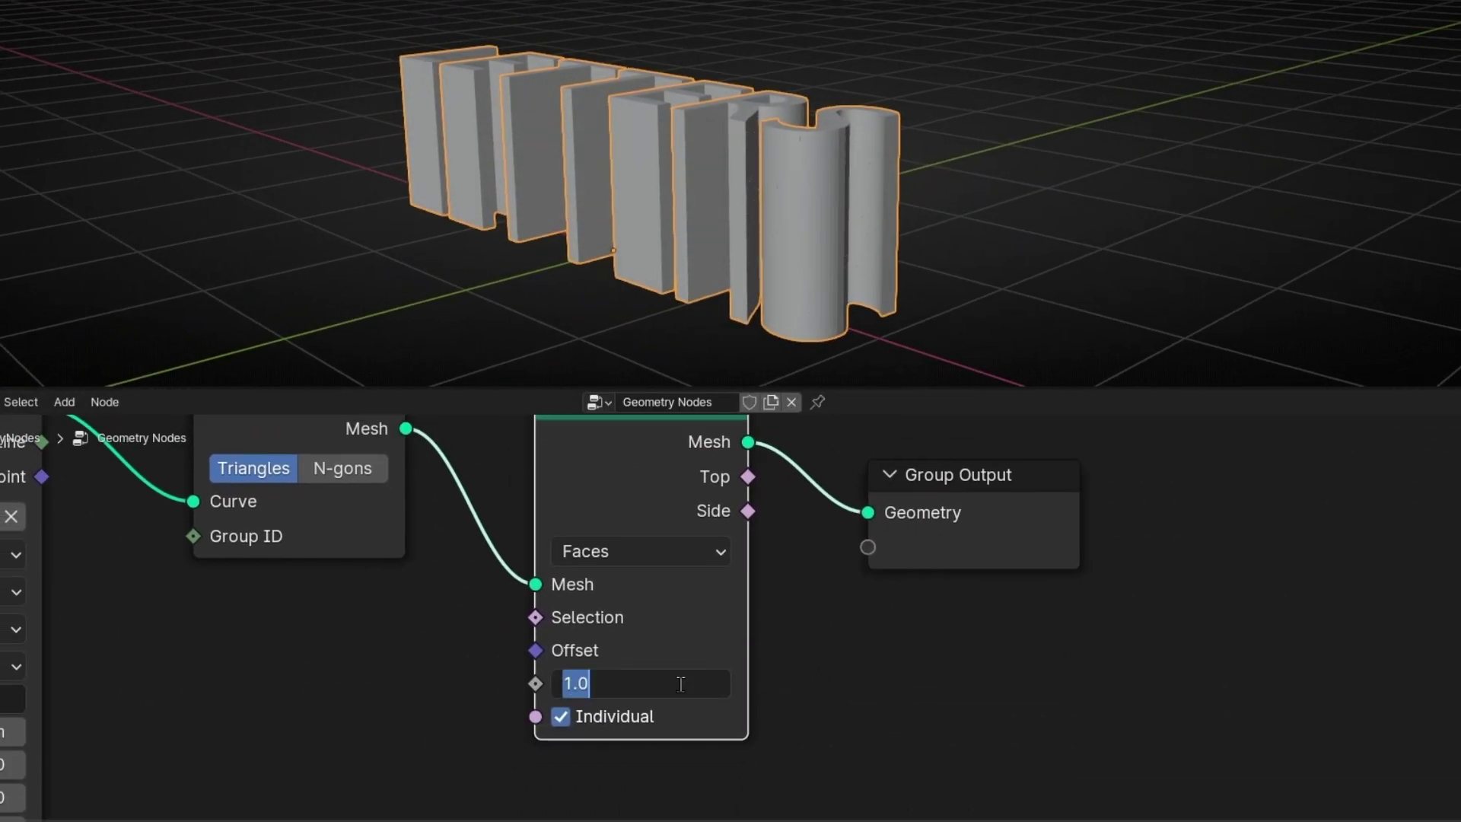
text(0.3)
key(Return)
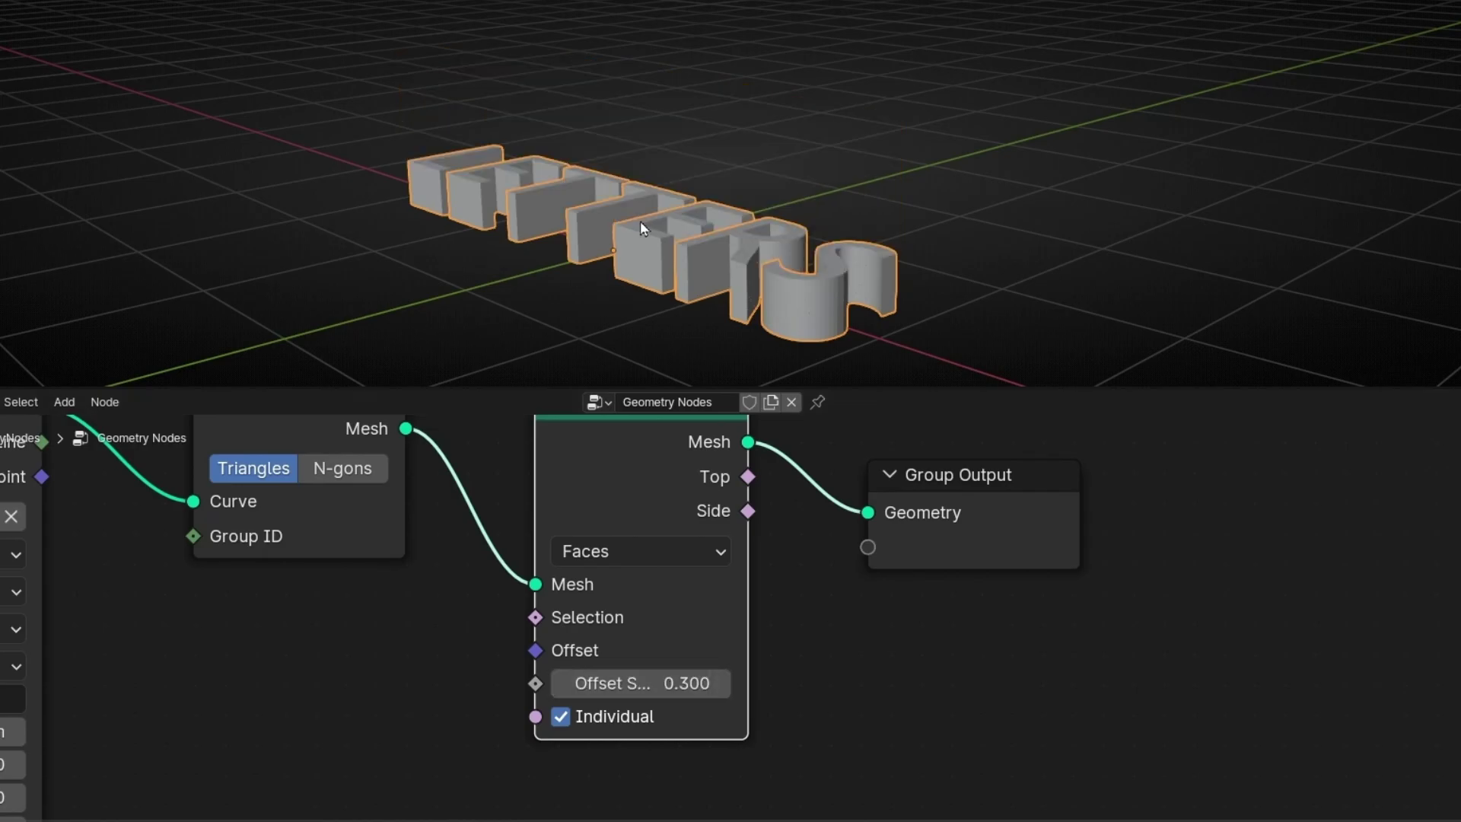
Inspect the open undersides of the letters and spread out the Group Output, Extrude Mesh and Fill Curve nodes.
scroll(641, 220, up, 6)
middle_drag(535, 267, 542, 114)
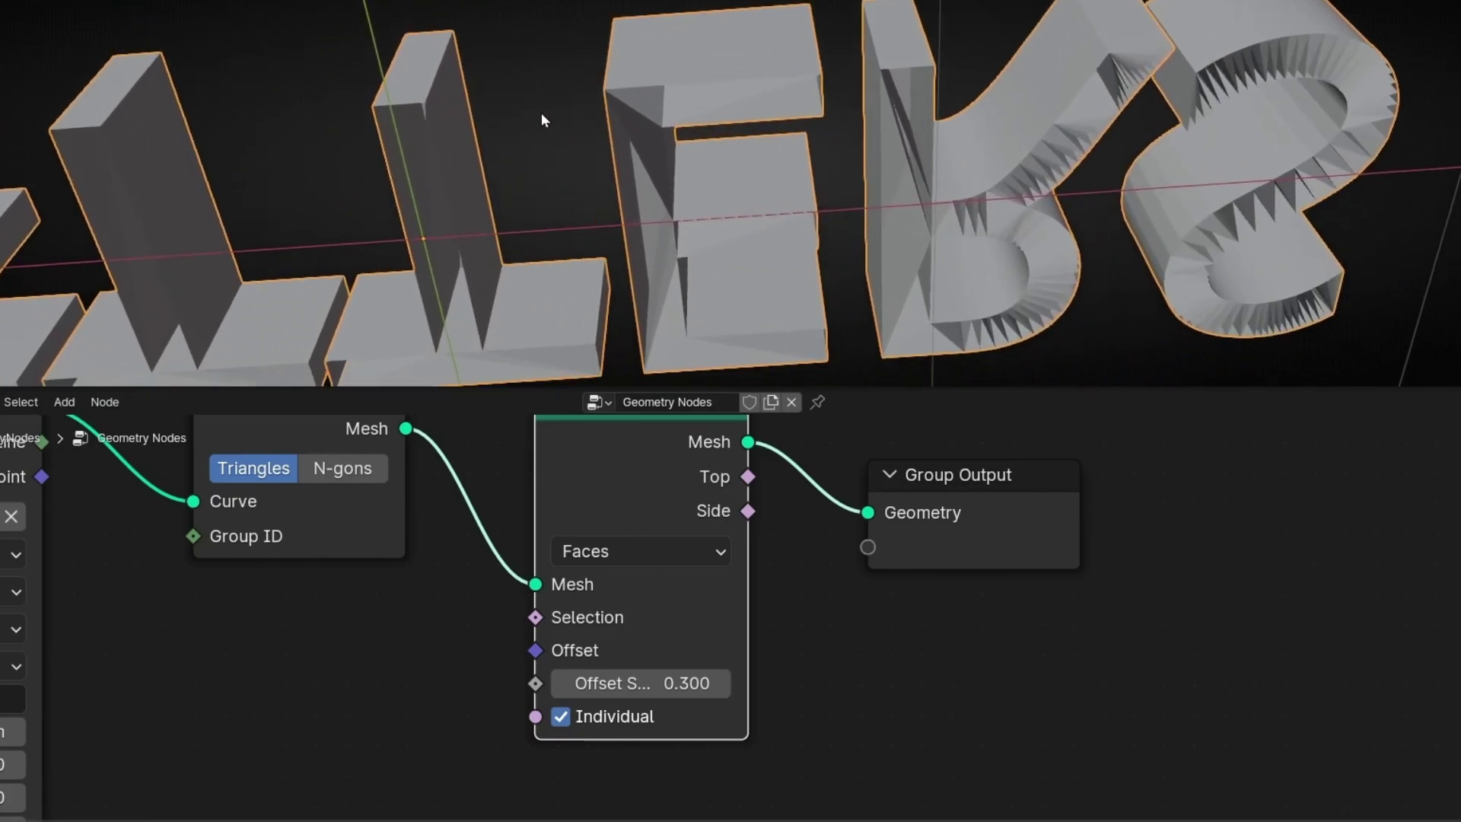
middle_drag(403, 236, 671, 175)
scroll(661, 470, down, 4)
middle_drag(770, 553, 715, 638)
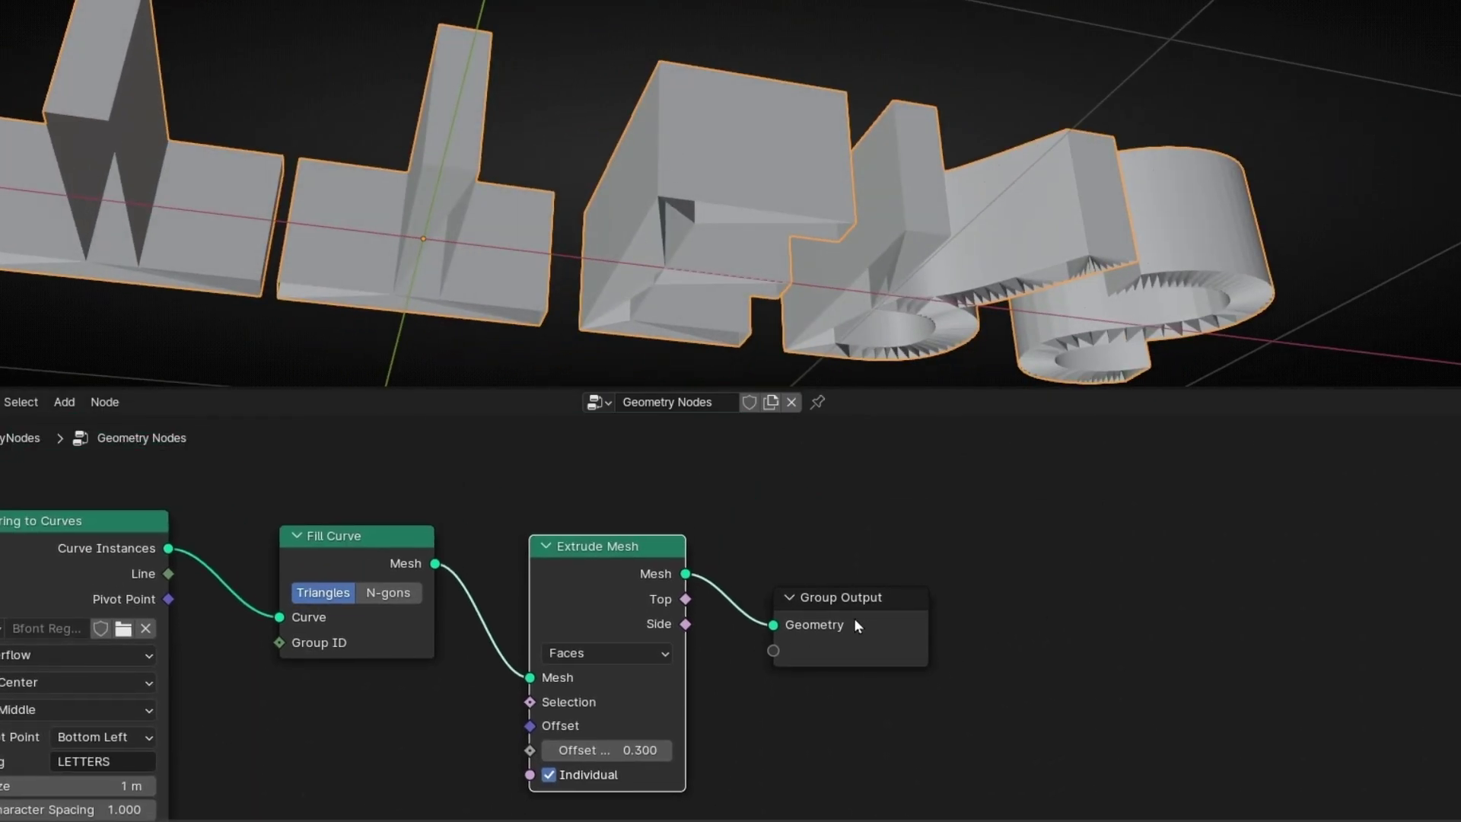
drag(853, 617, 937, 510)
drag(669, 586, 662, 728)
drag(383, 560, 382, 490)
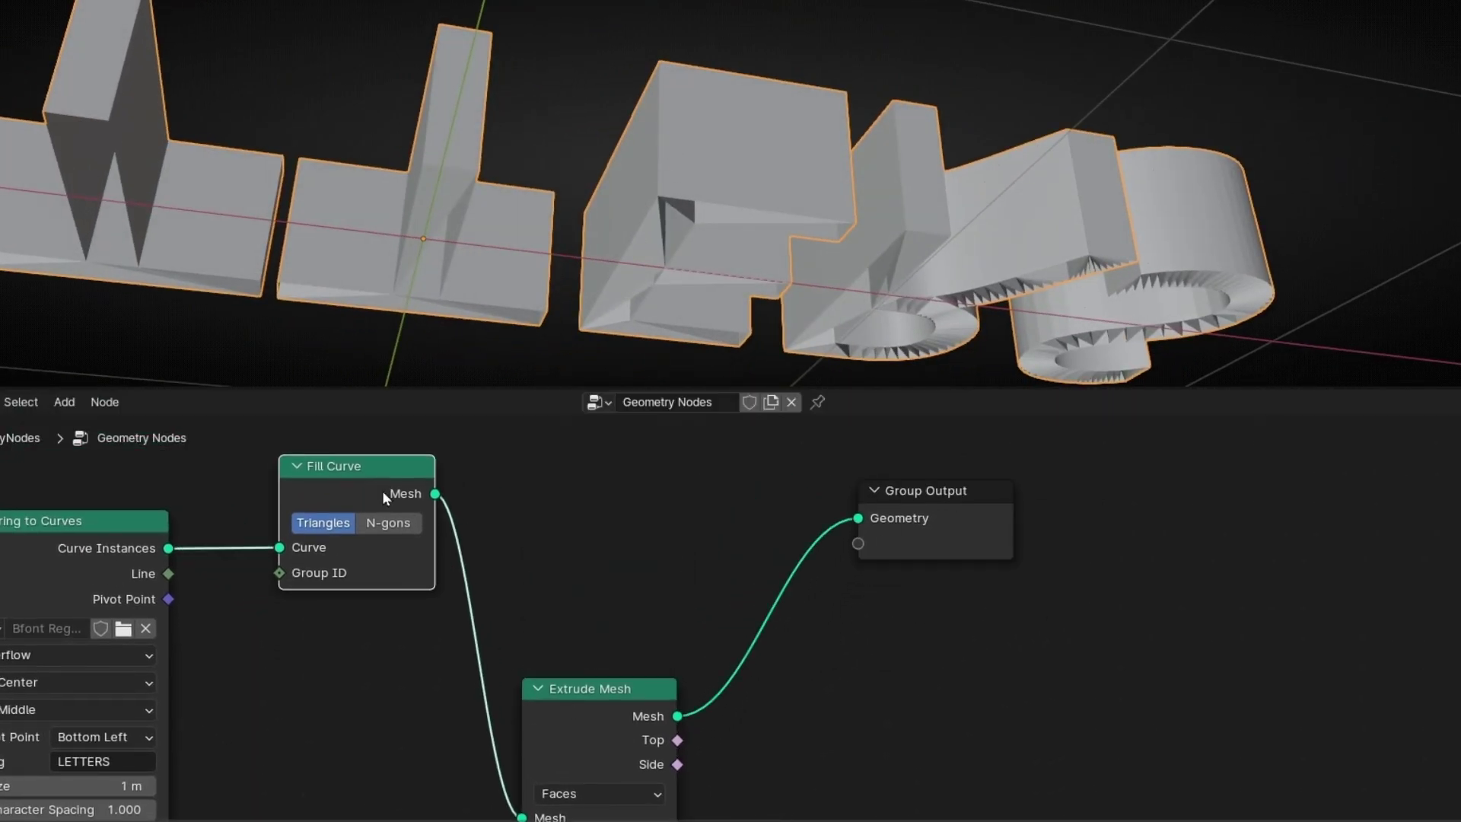
drag(911, 530, 912, 562)
Insert a Join Geometry node between Extrude Mesh and Group Output, and connect Fill Curve's Mesh output to it.
key(shift+a)
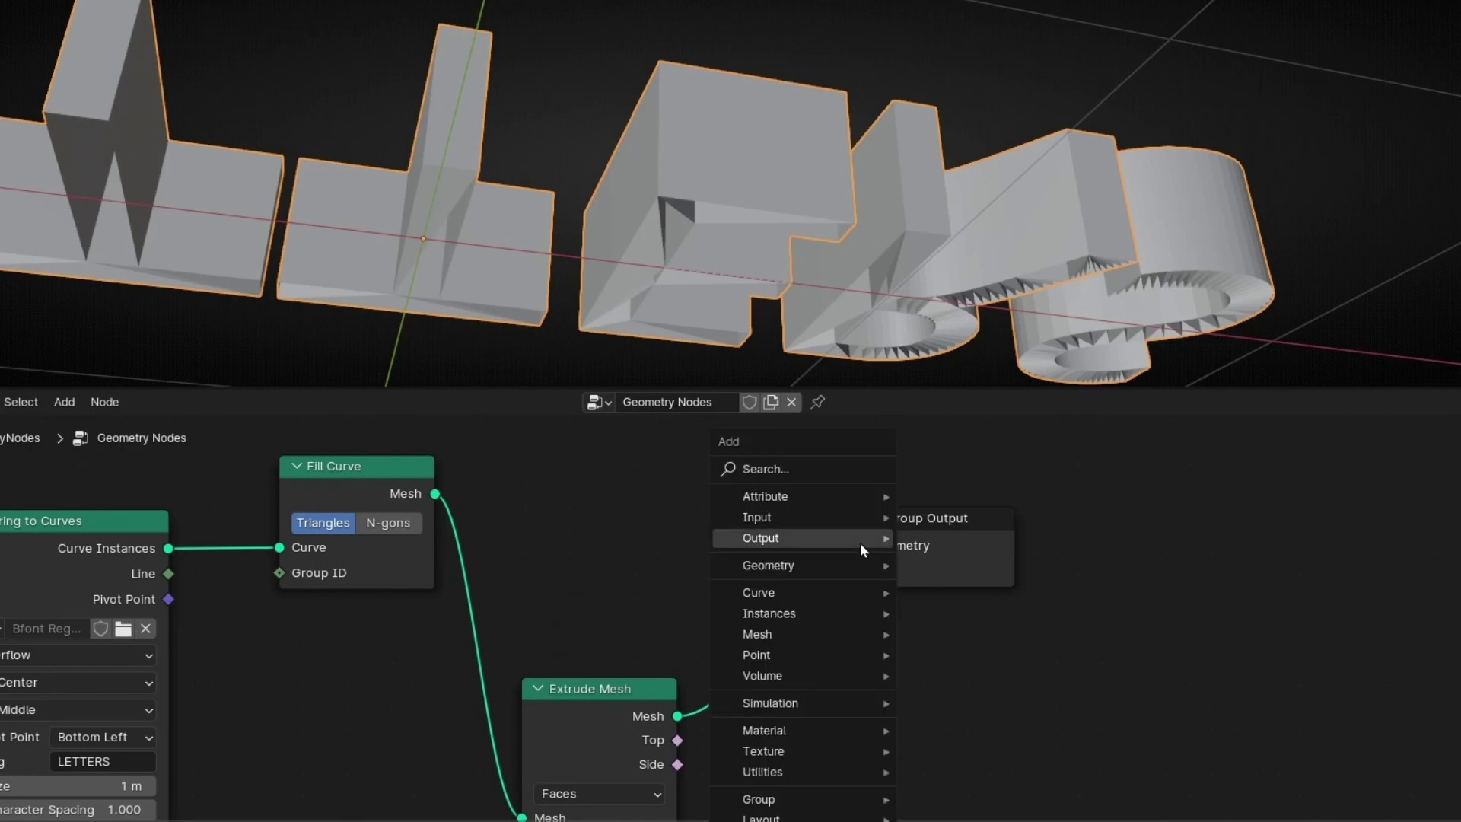
text(join)
key(Down)
key(Return)
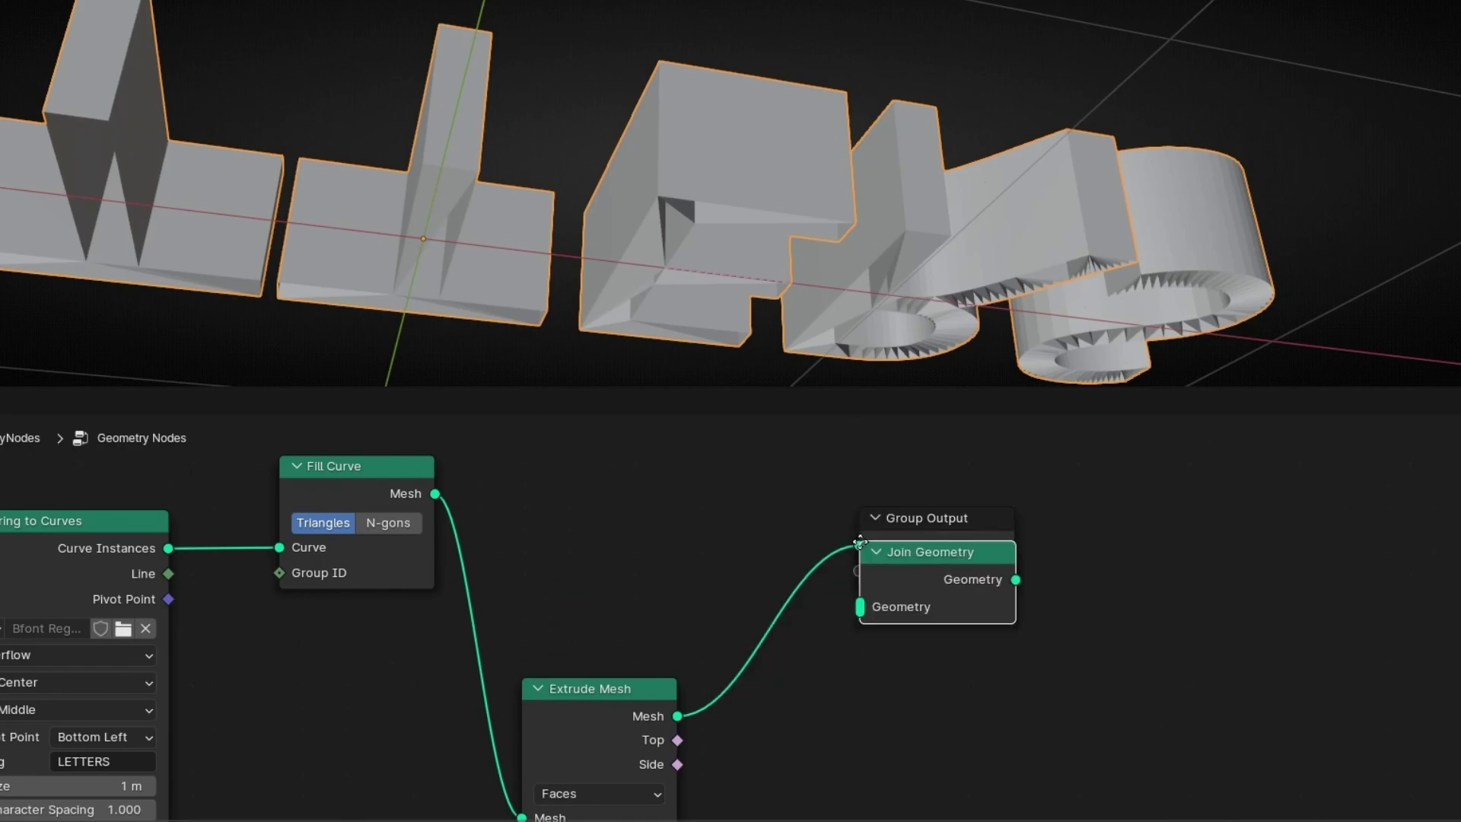
click(779, 542)
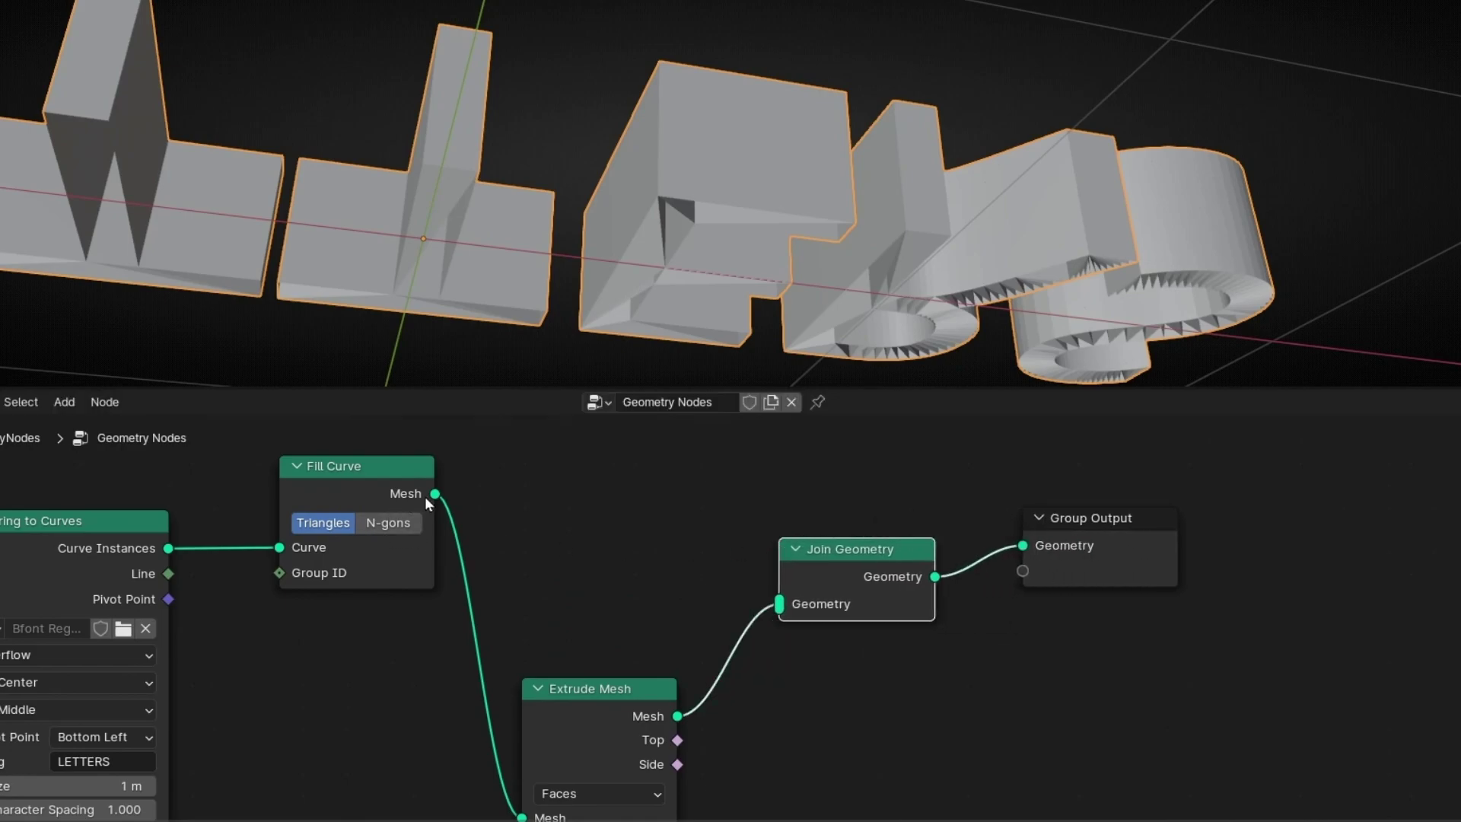
drag(434, 494, 637, 565)
drag(766, 586, 768, 593)
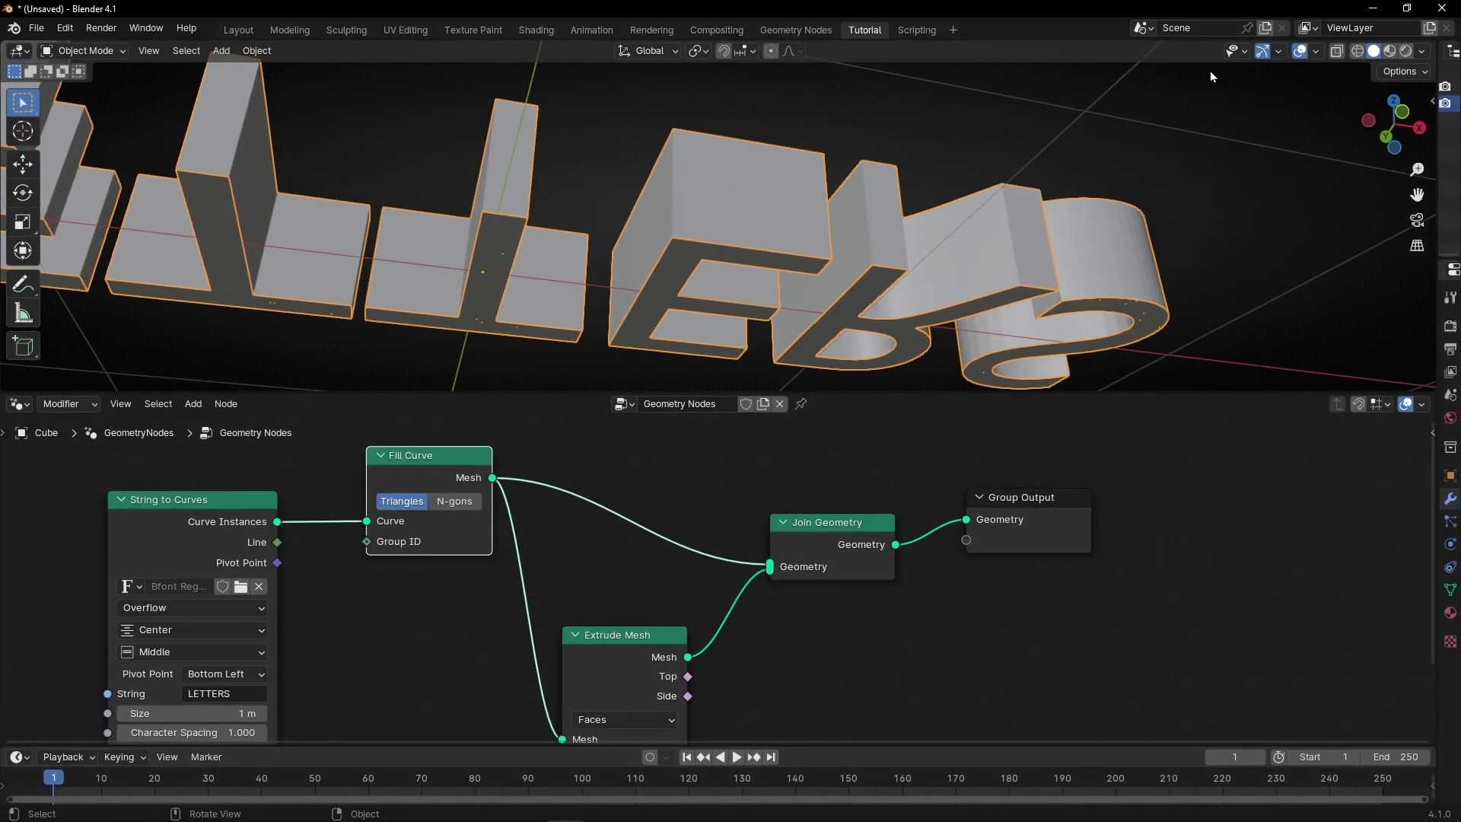
Insert a Flip Faces node between Fill Curve and Join Geometry, using the Face Orientation overlay temporarily to check the normals.
click(1315, 51)
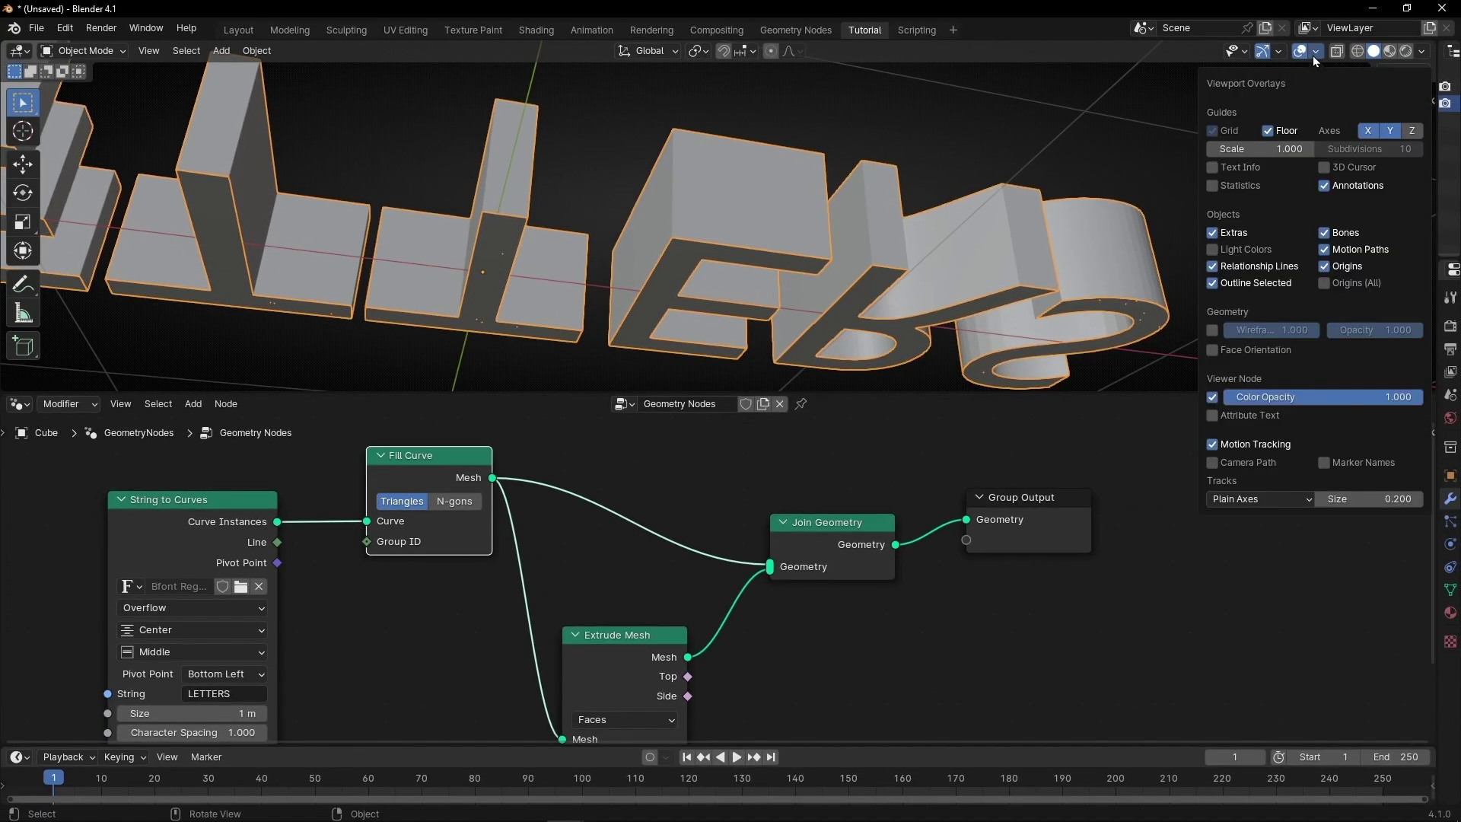
click(1234, 350)
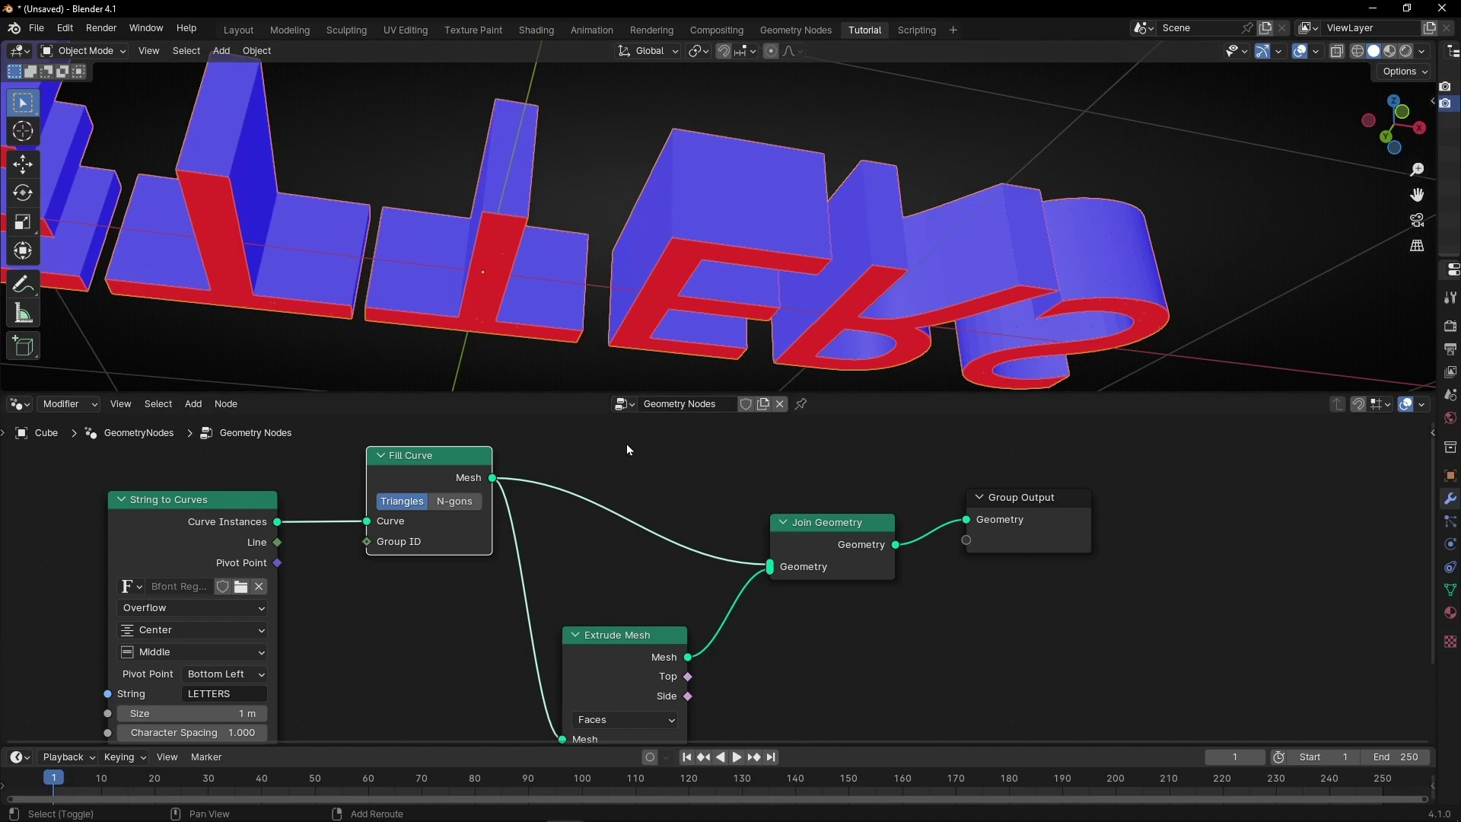
key(shift+a)
text(flip)
key(Return)
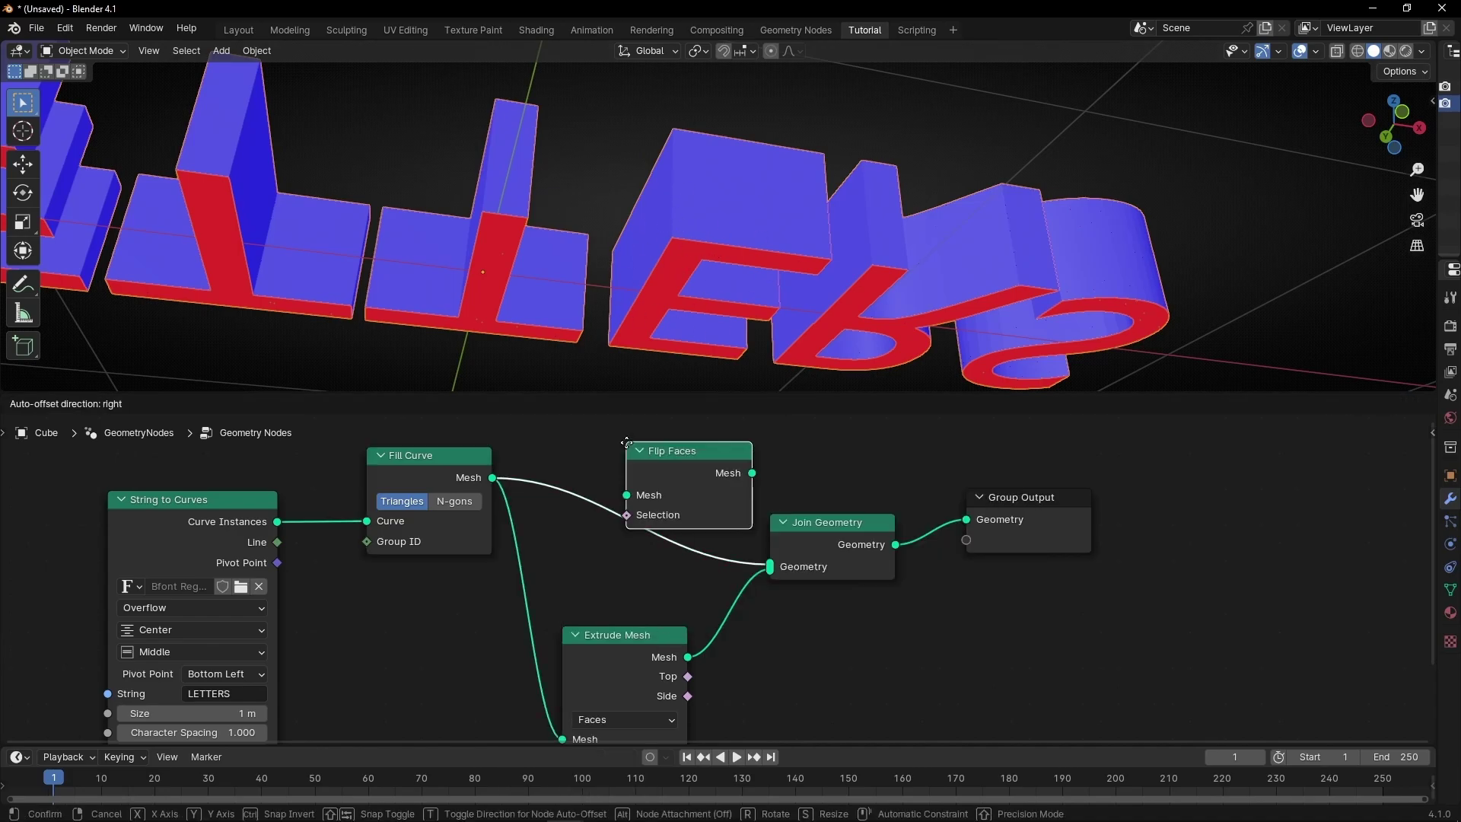
click(575, 451)
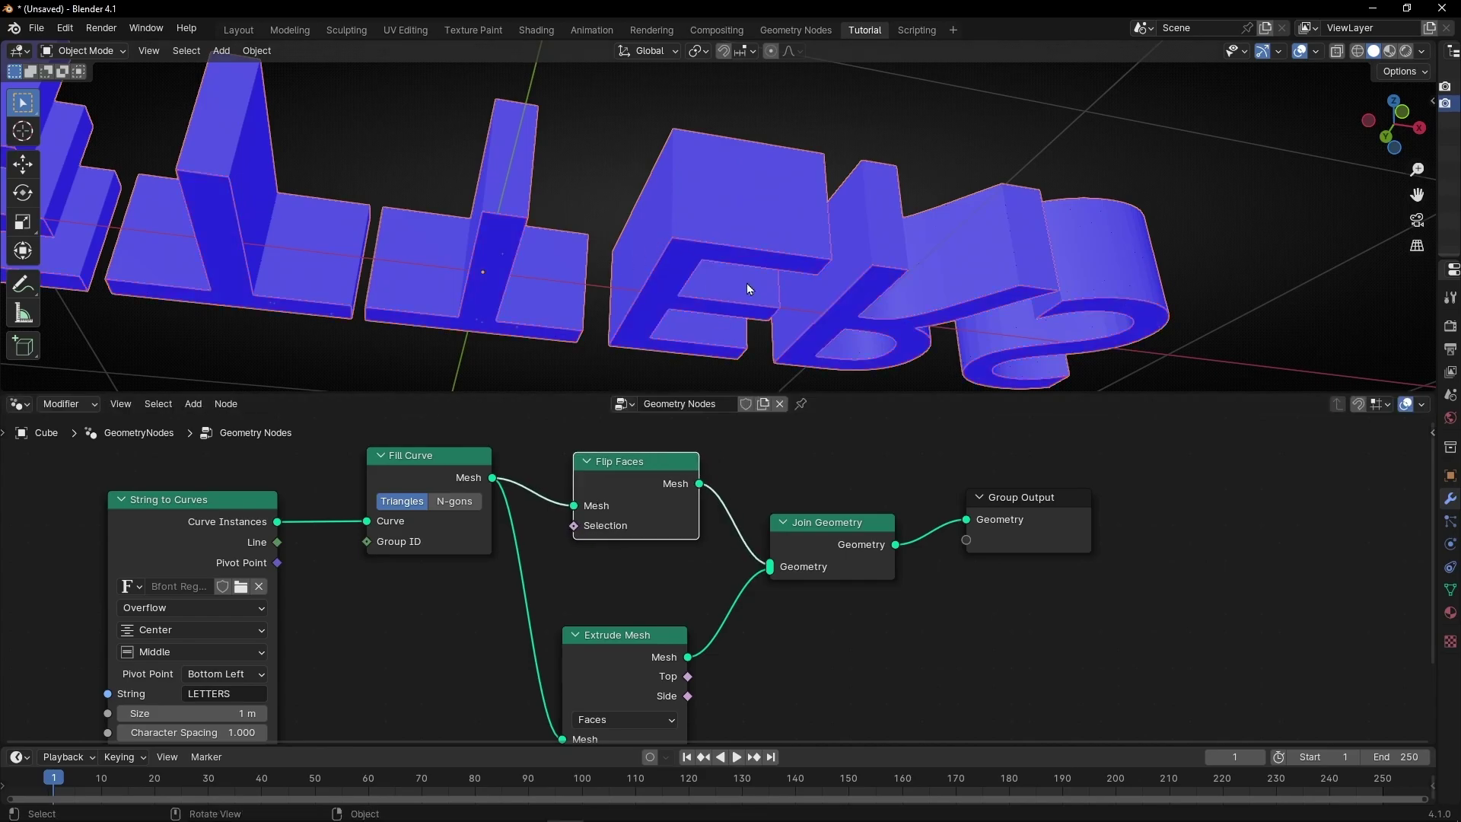
click(1313, 53)
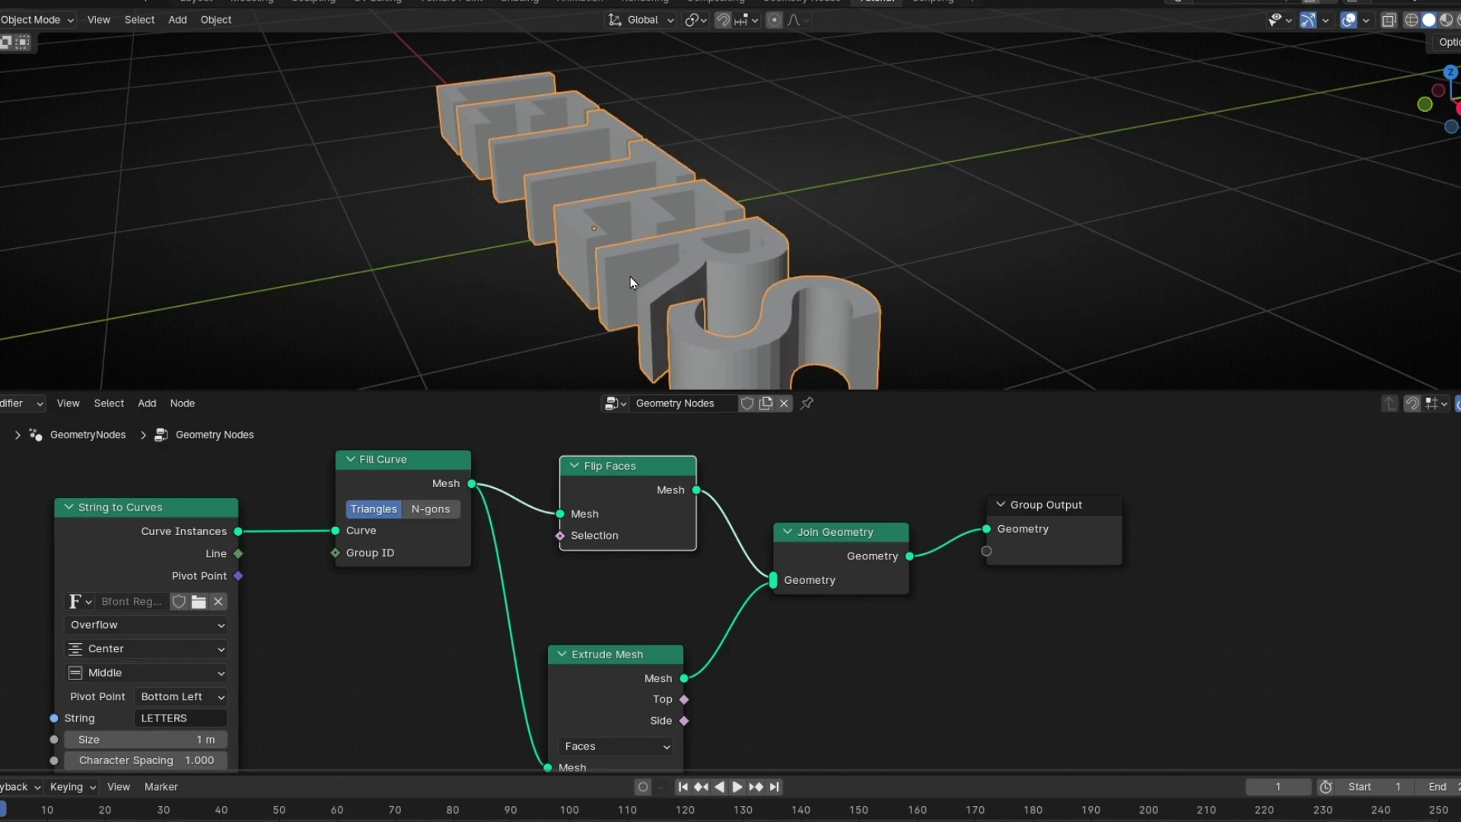
Move the Group Output aside and insert a Transform Geometry node between Join Geometry and Group Output.
middle_drag(628, 252, 643, 168)
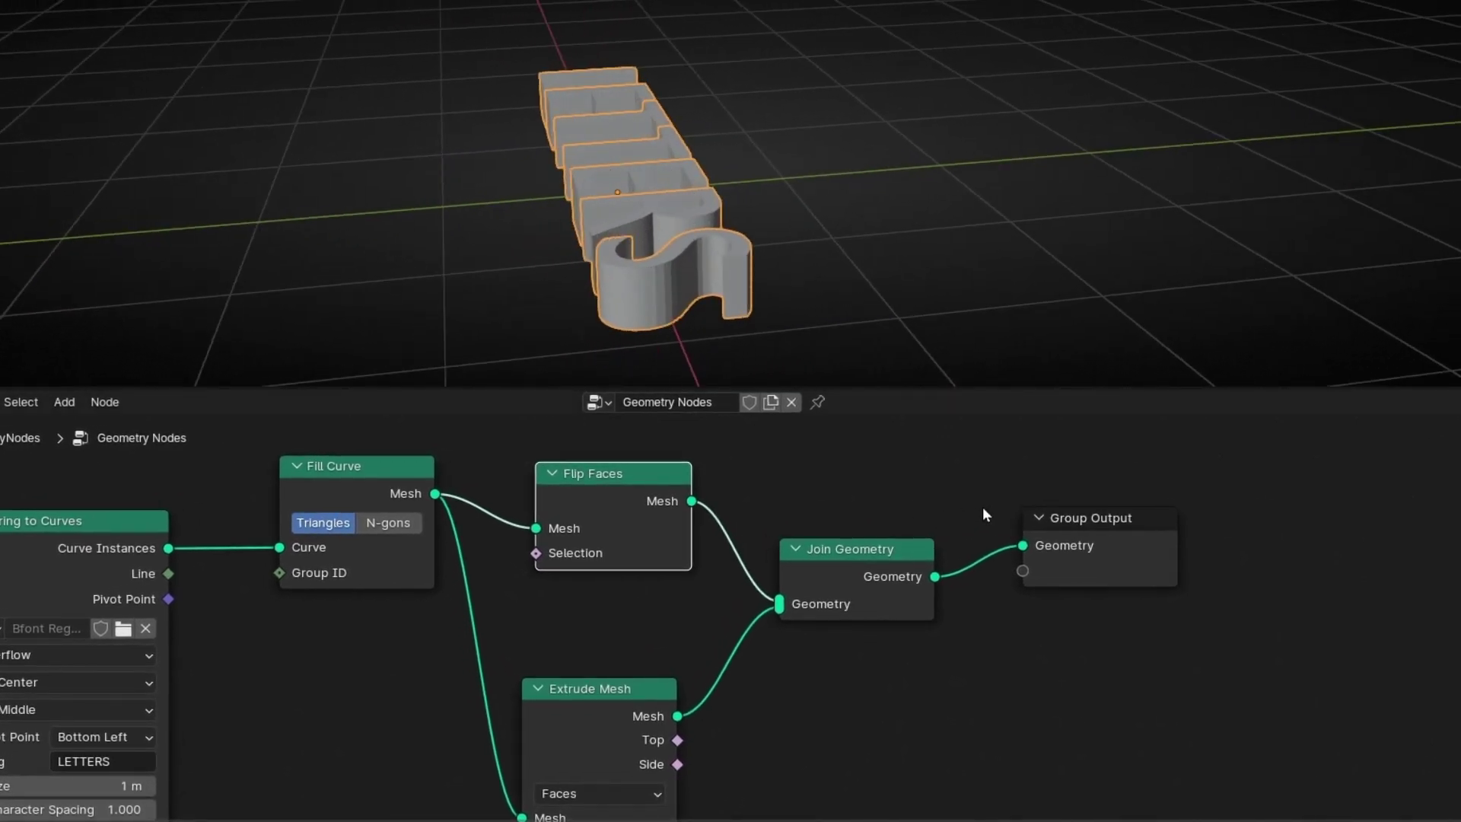
middle_drag(983, 515, 614, 574)
drag(698, 577, 932, 581)
key(shift+a)
text(tra)
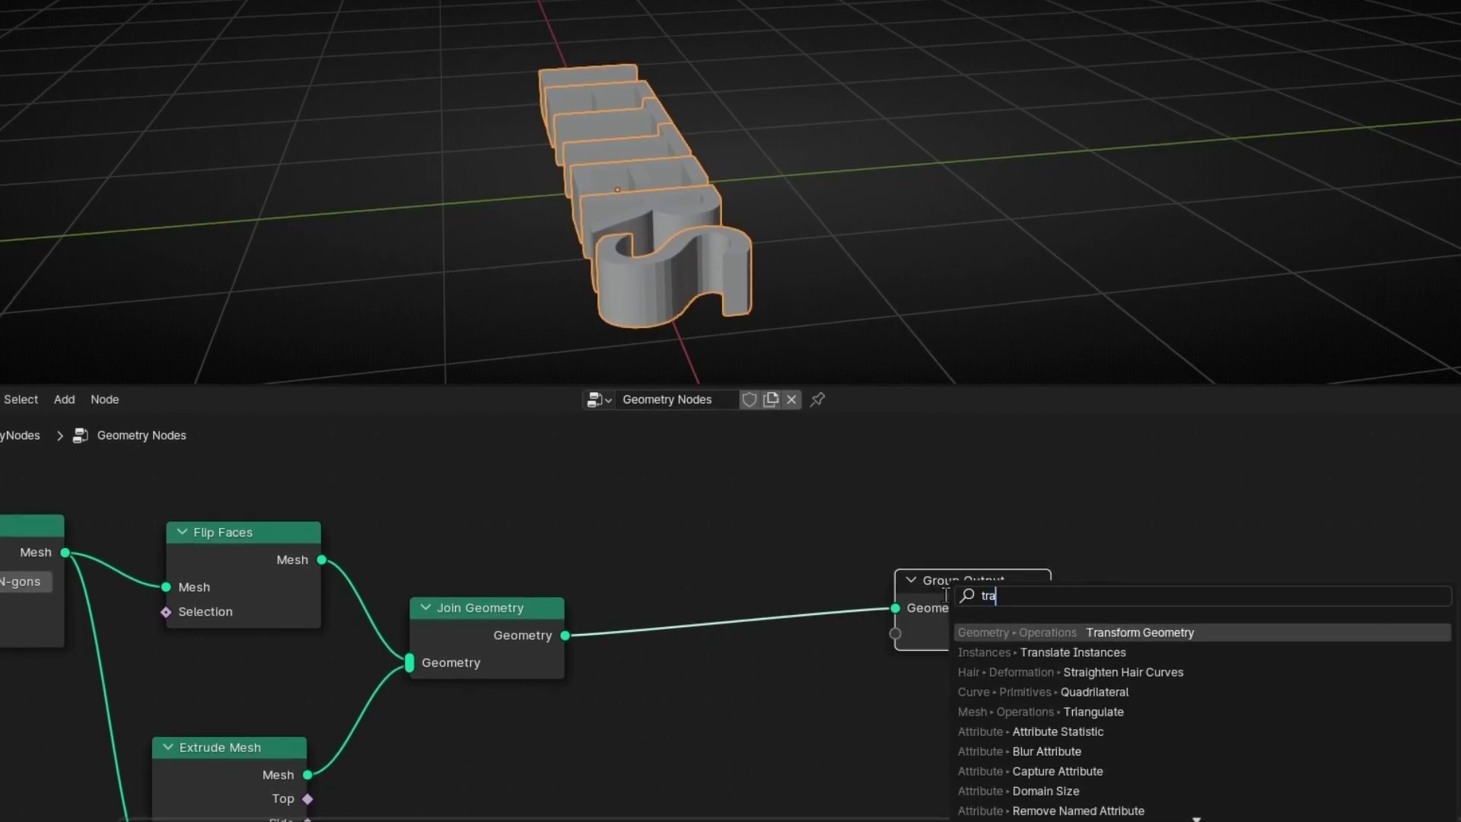
key(Return)
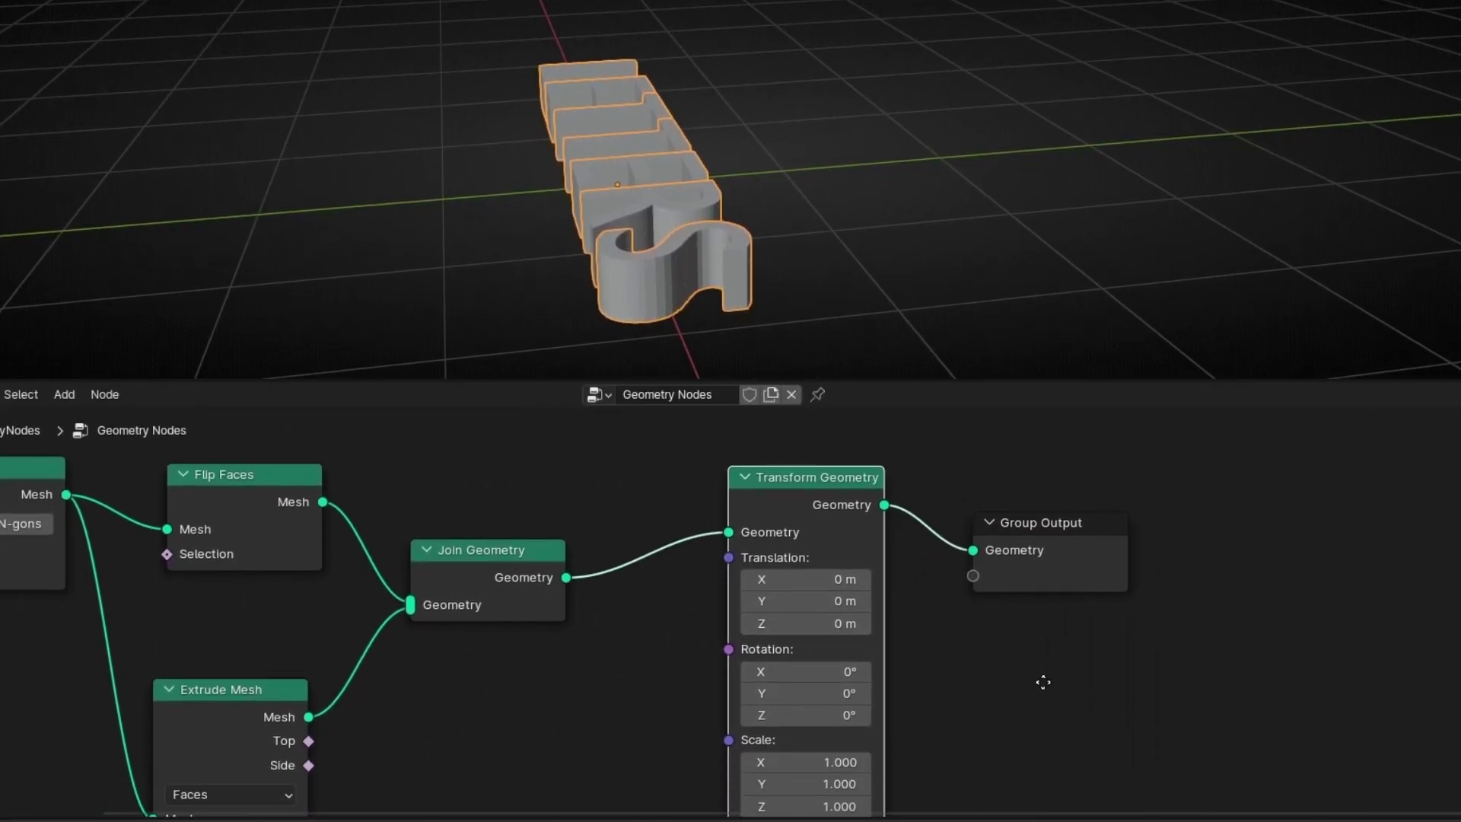
Set the Transform Geometry node's X rotation to 90° to stand the letters upright.
middle_drag(1042, 682, 1043, 660)
drag(812, 648, 764, 649)
click(812, 649)
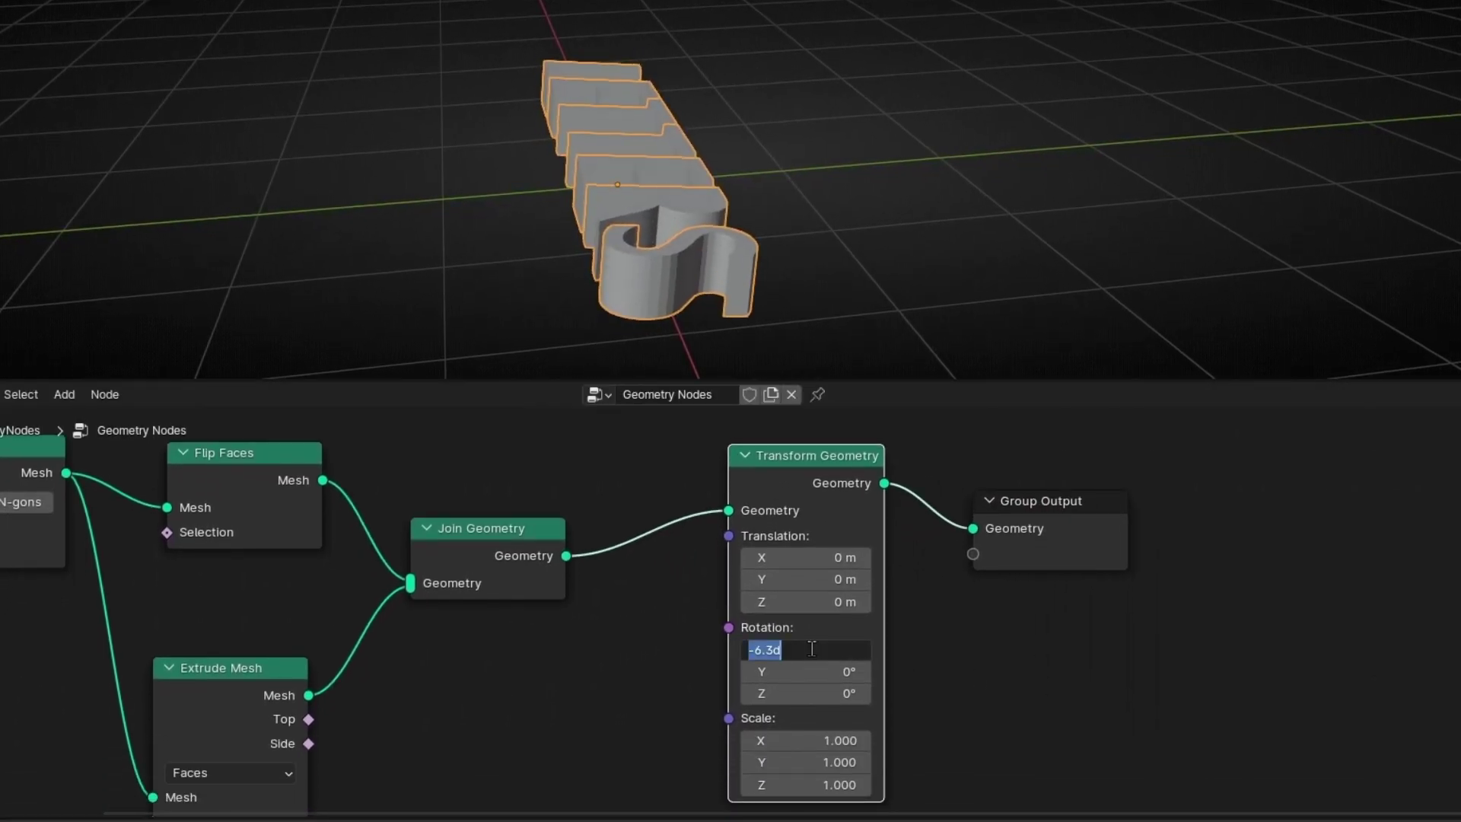
text(90)
key(Return)
middle_drag(371, 207, 628, 185)
Move String to Curves away from Fill Curve and insert a Rotate Instances node between them.
scroll(547, 536, down, 8)
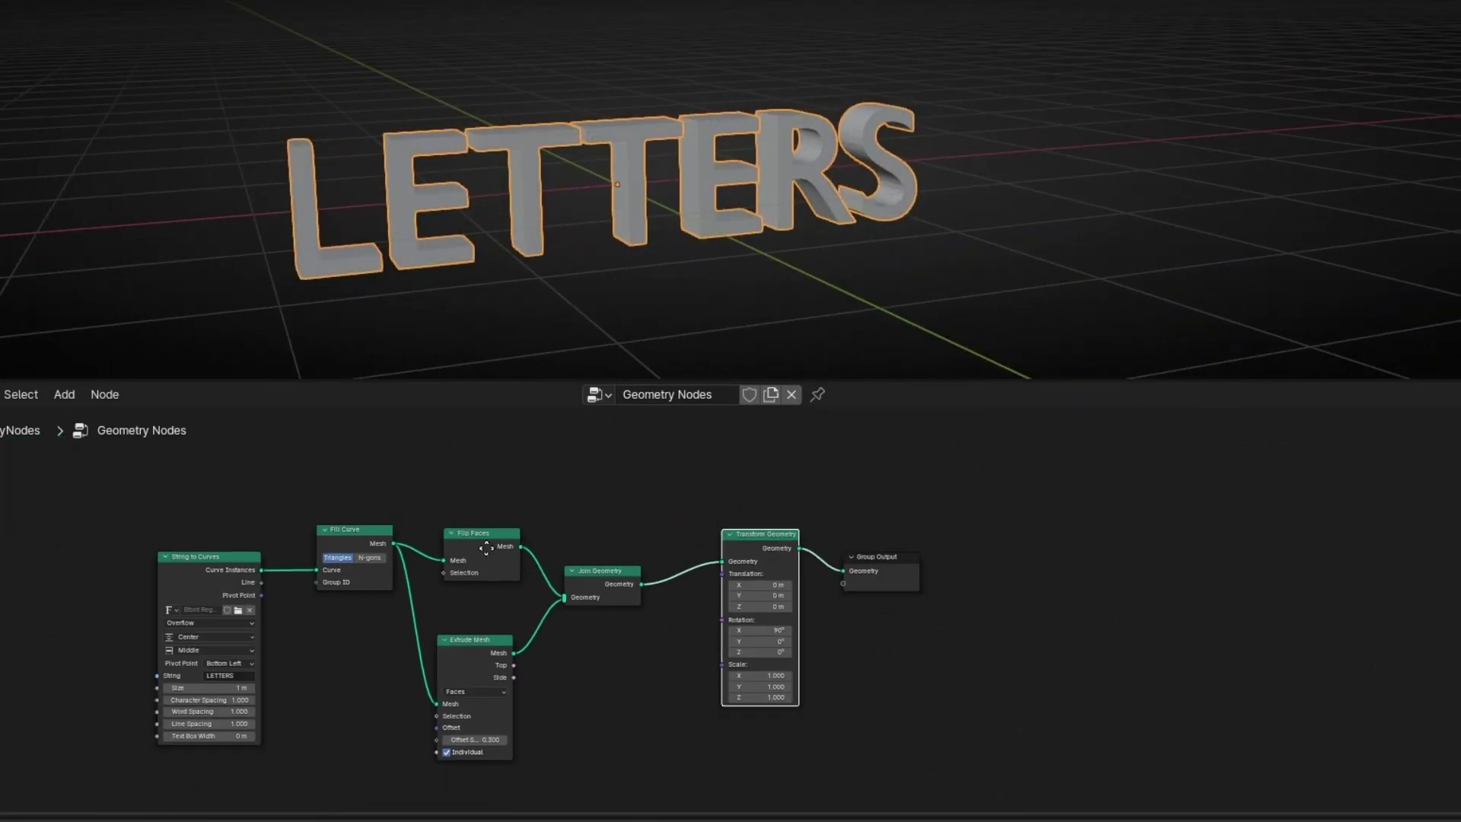
middle_drag(481, 546, 776, 530)
drag(537, 560, 290, 547)
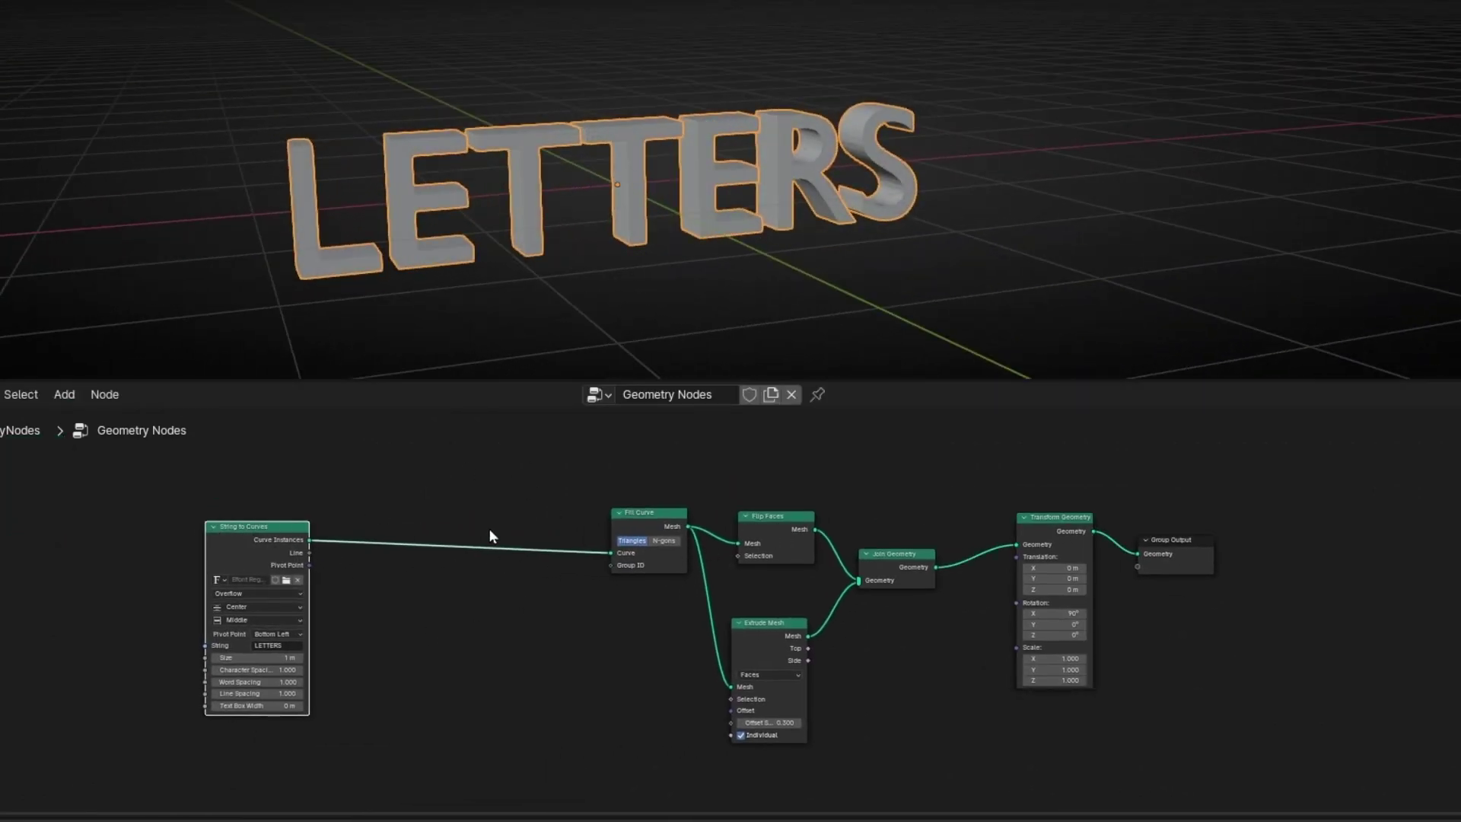
scroll(450, 514, up, 4)
key(shift+a)
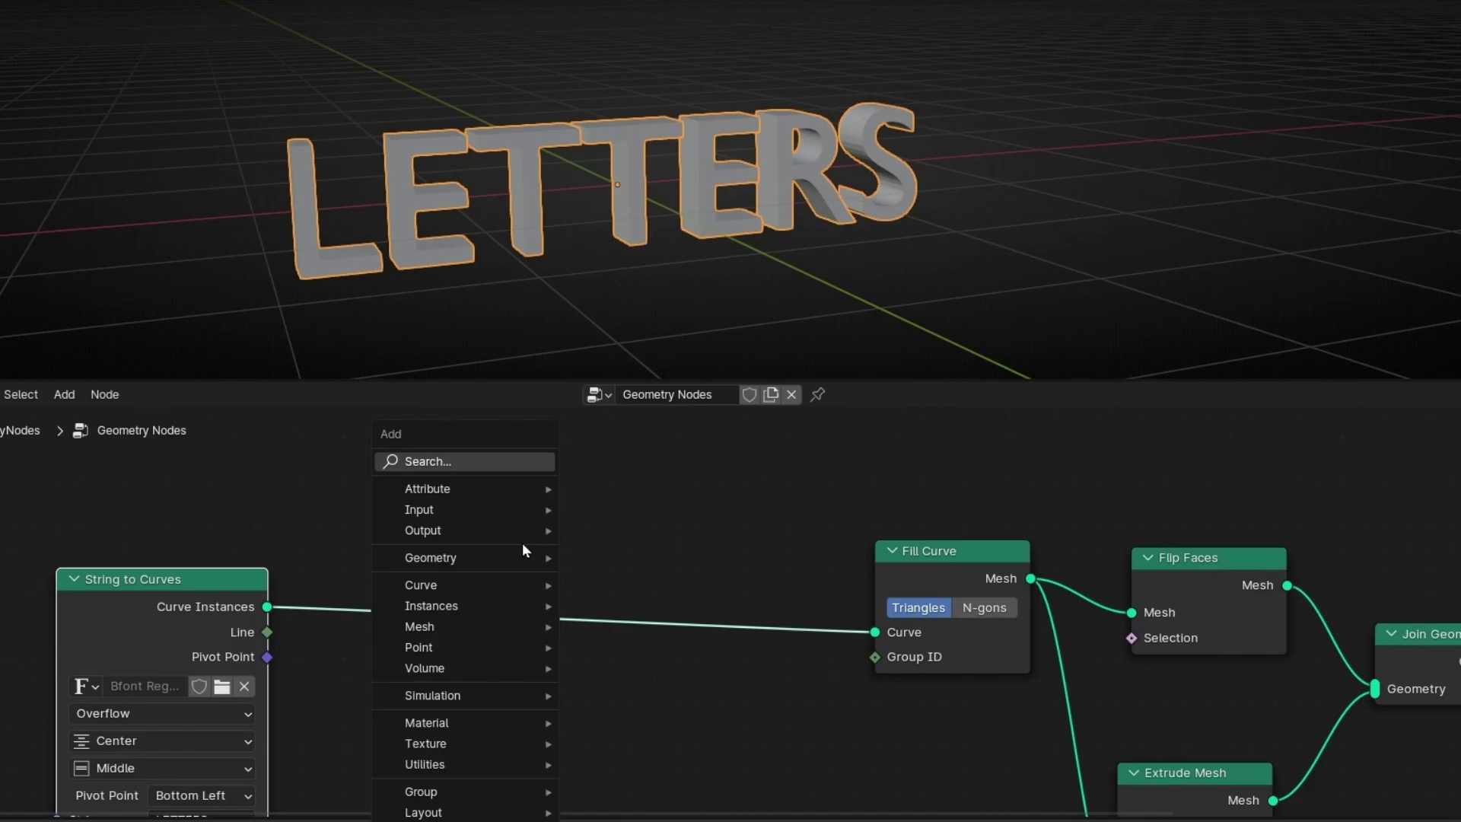
text(rotate in)
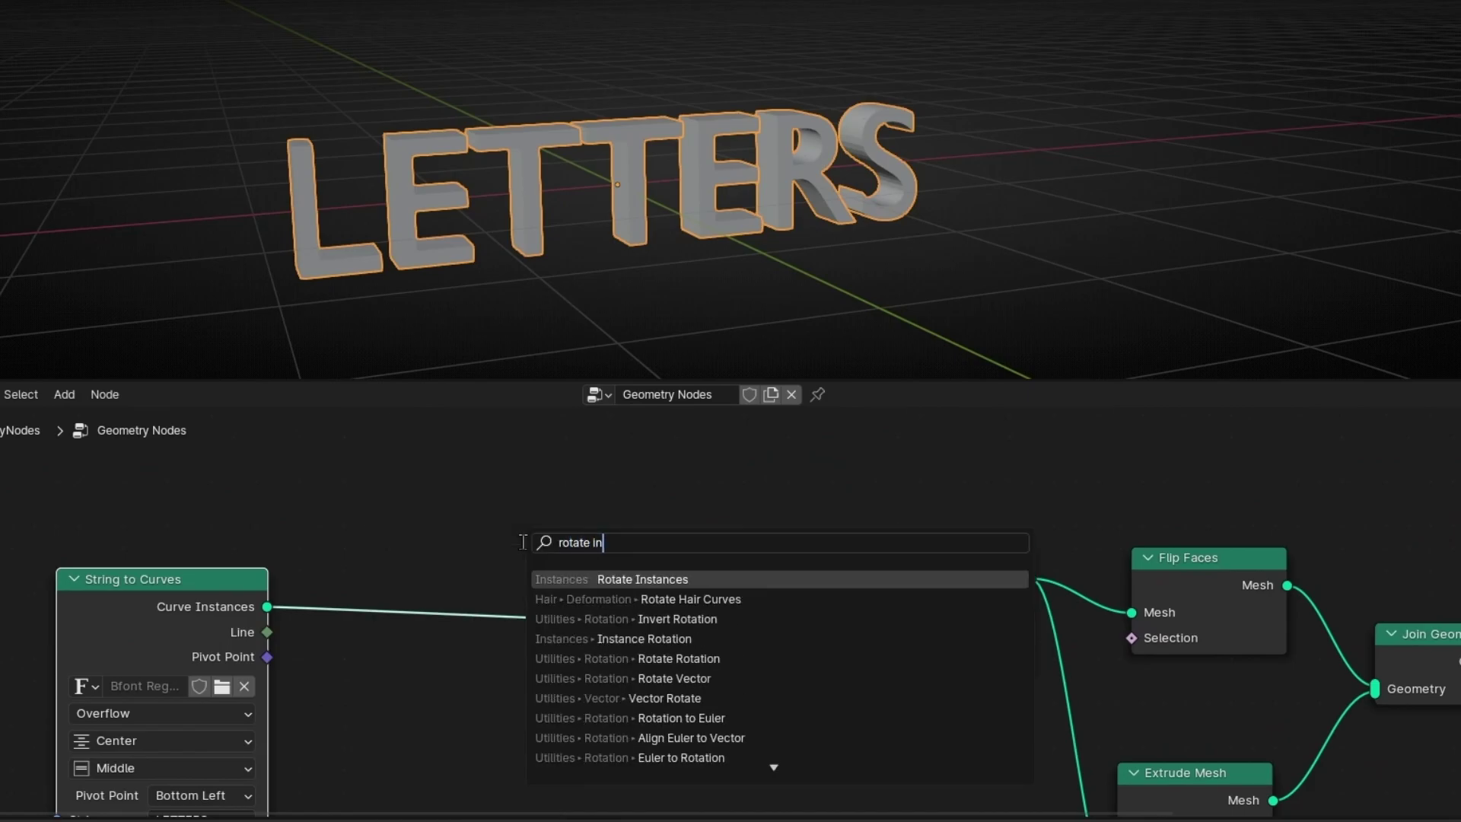
key(Return)
click(455, 495)
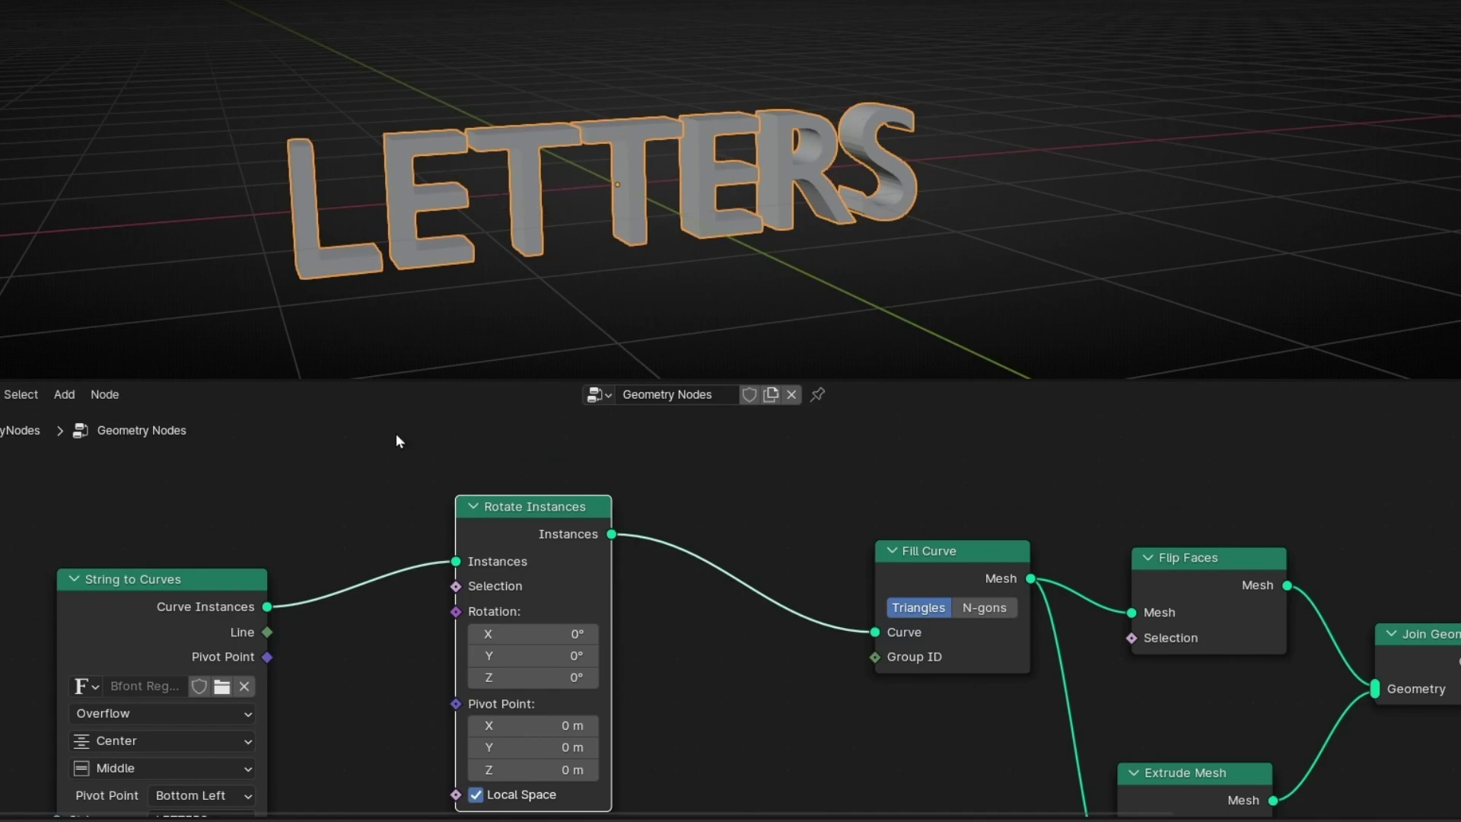
Reposition String to Curves and try X rotations of 102°, 121° and 84° in the Rotate Instances node.
middle_drag(298, 551, 518, 486)
drag(396, 528, 350, 489)
scroll(715, 578, up, 4)
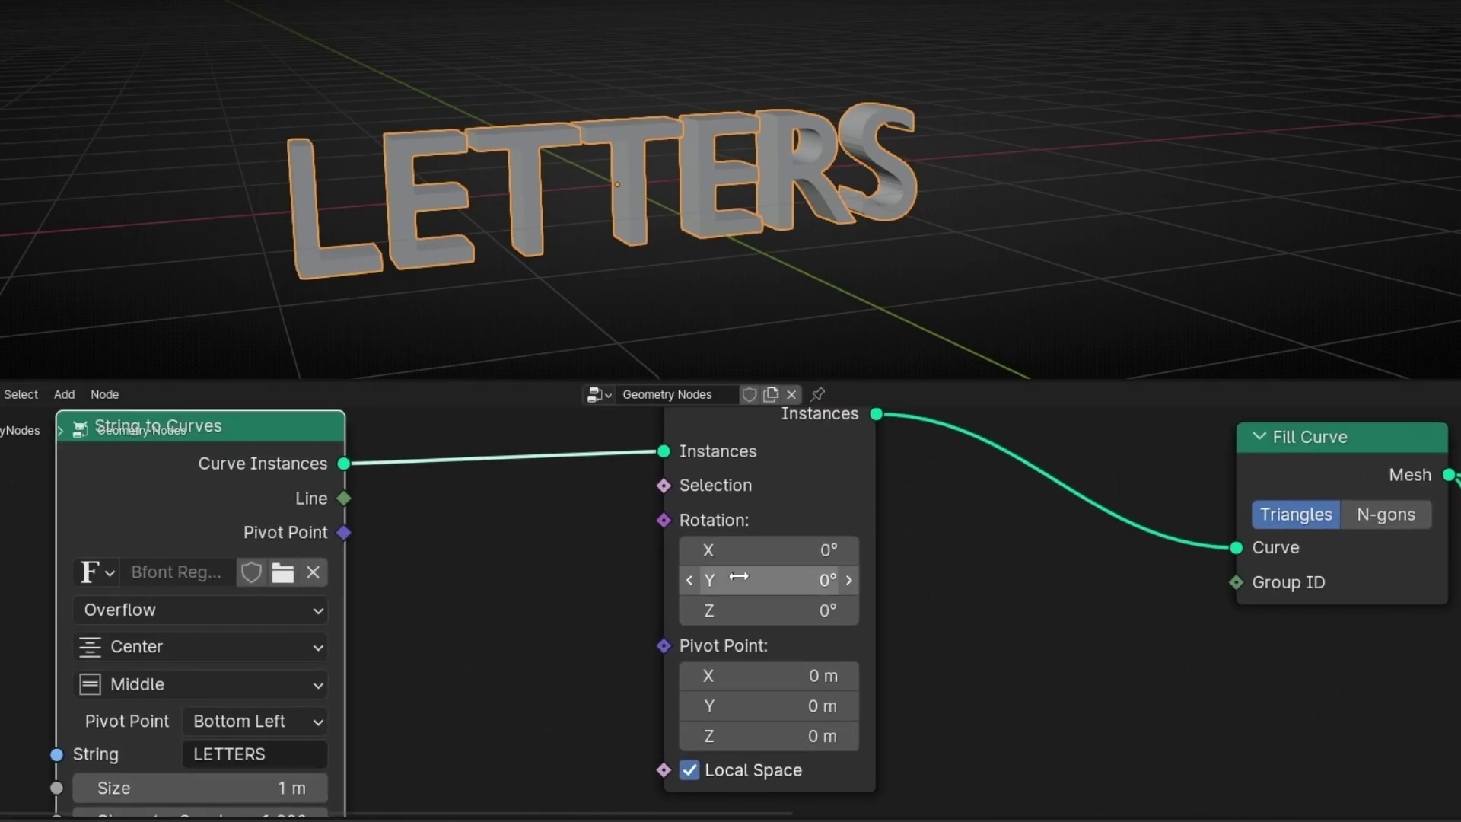
scroll(738, 576, up, 2)
drag(721, 600, 787, 599)
middle_drag(619, 317, 740, 225)
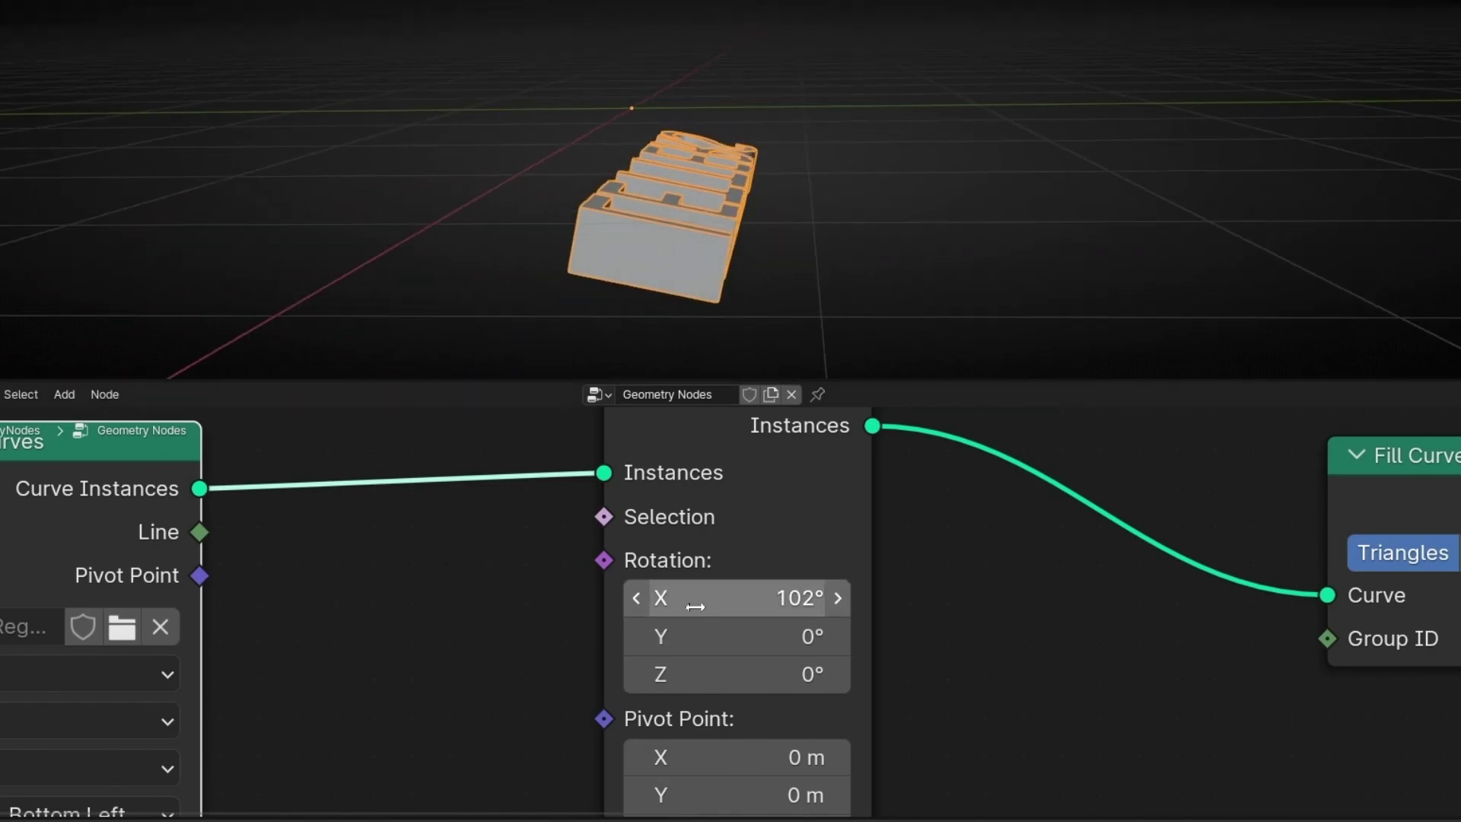
mouse_move(694, 598)
mouse_down()
mouse_move(654, 598)
mouse_move(709, 598)
mouse_up()
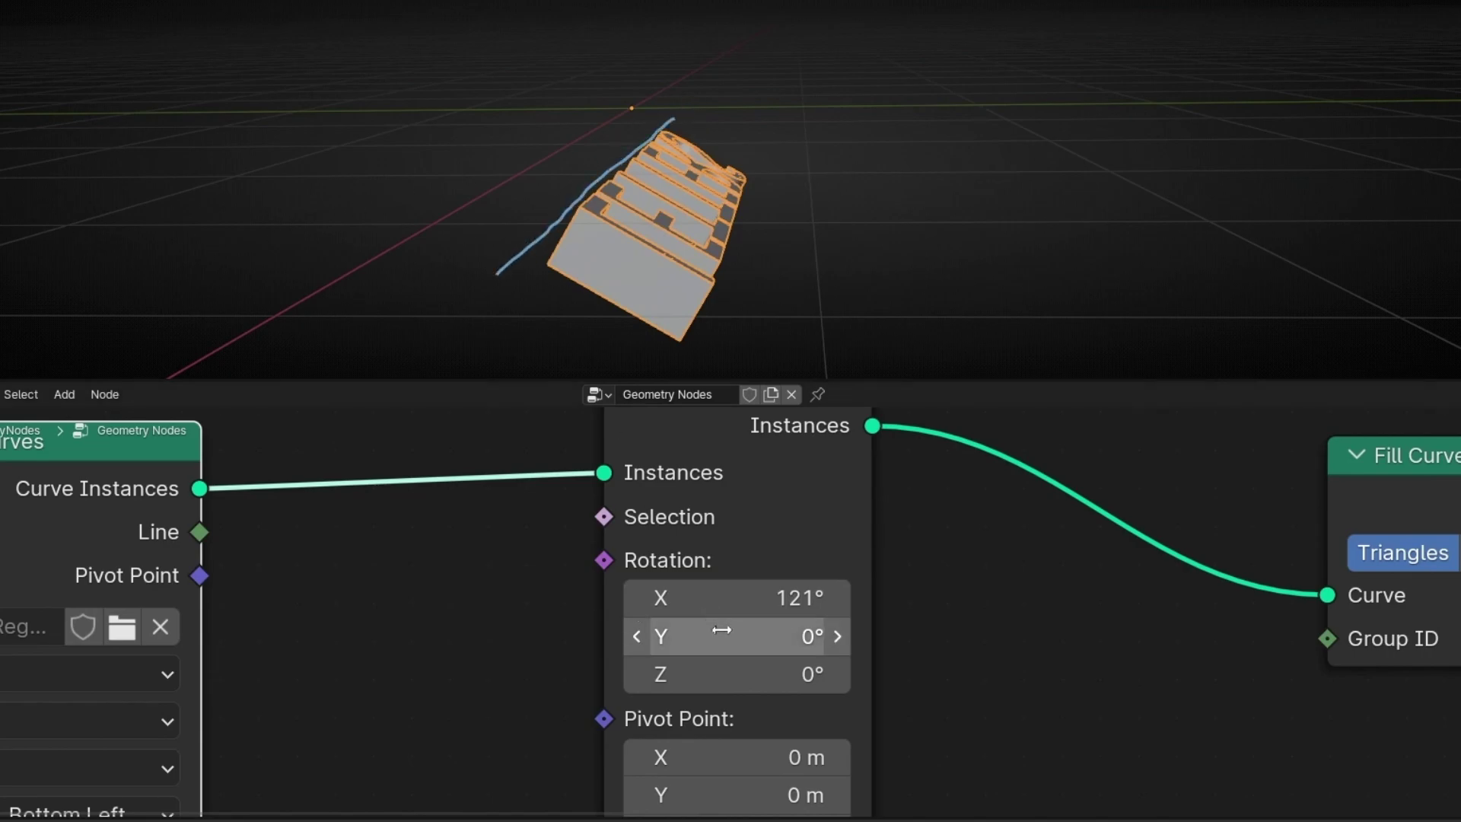
mouse_move(711, 598)
mouse_down()
mouse_move(766, 598)
mouse_move(677, 598)
mouse_move(718, 598)
mouse_up()
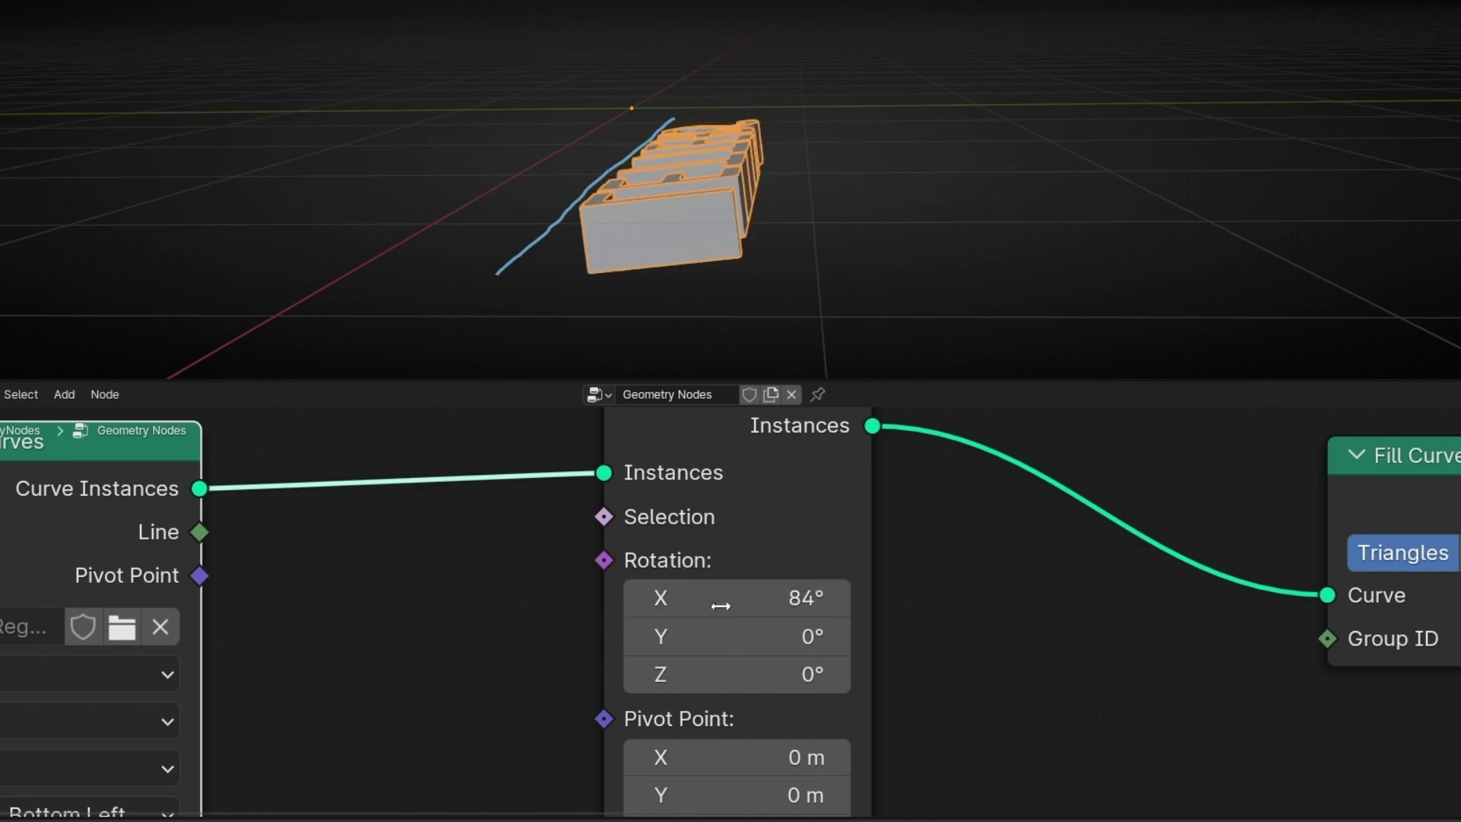
Turn off Local Space in the Rotate Instances node and set its X rotation to 46.4°.
middle_drag(1000, 665, 942, 515)
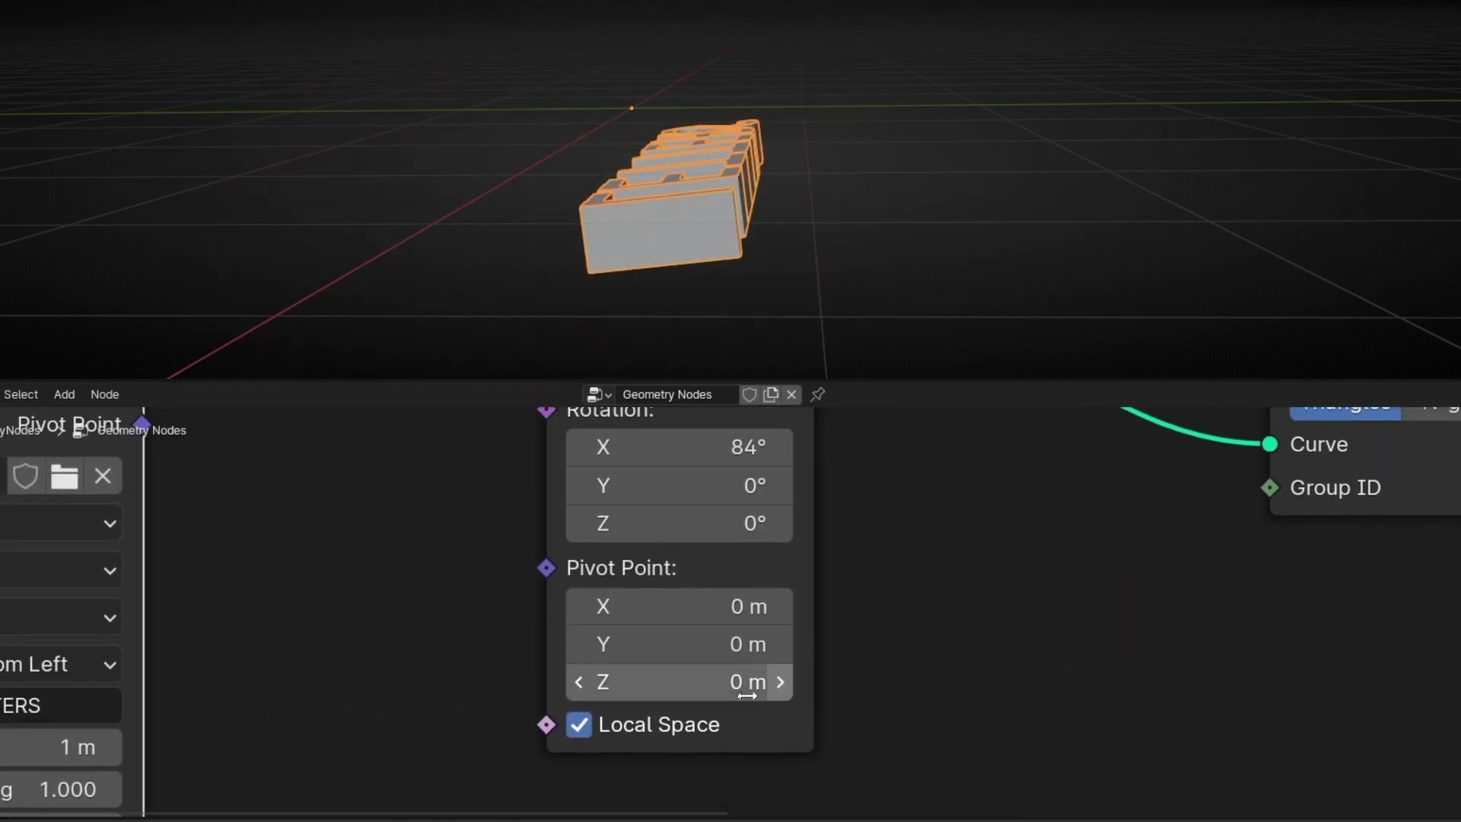
click(588, 723)
middle_drag(655, 192, 648, 122)
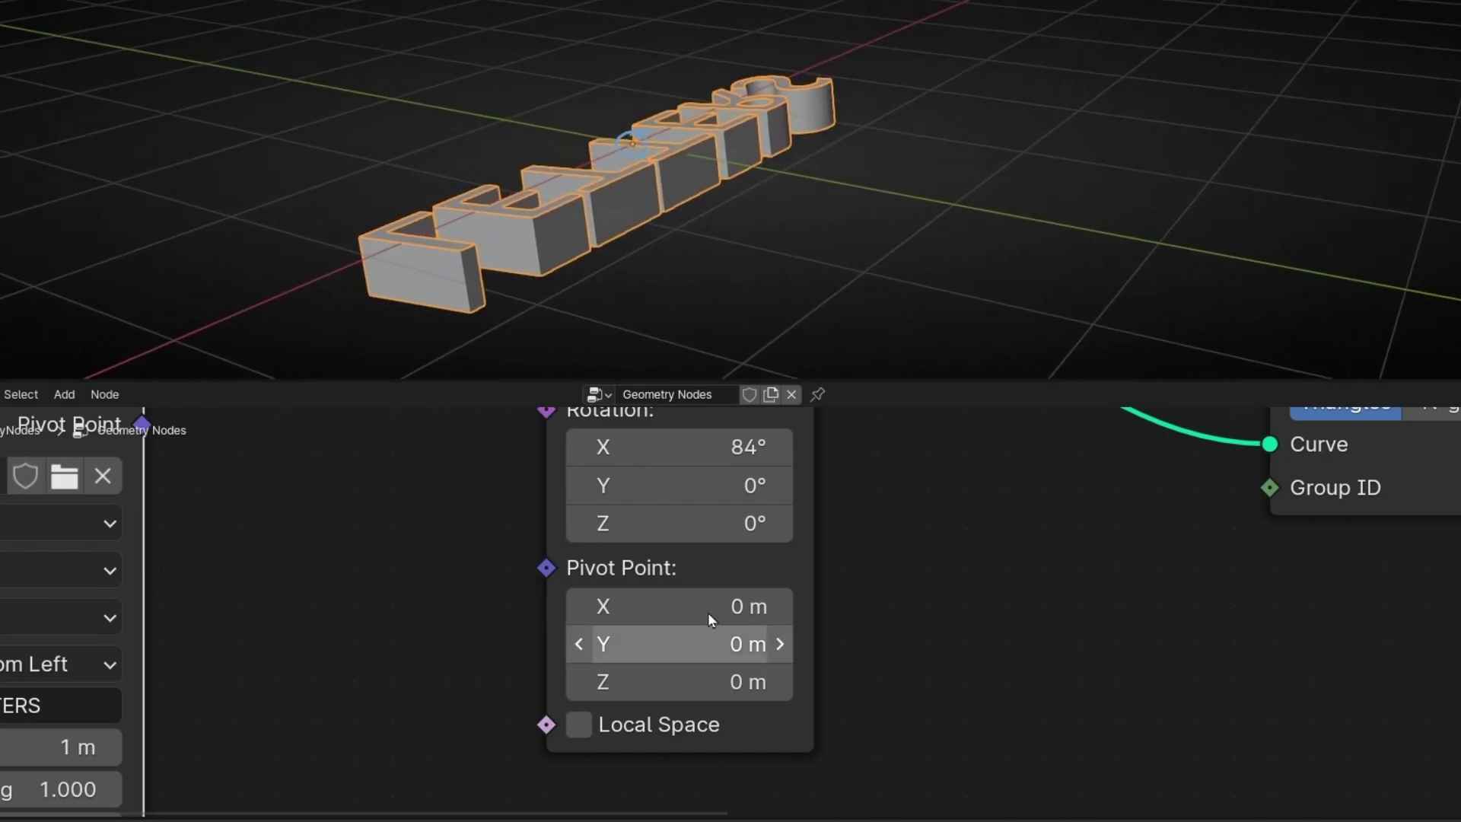
drag(642, 447, 607, 449)
Move String to Curves further from Rotate Instances and add an Index node in the space between them.
middle_drag(469, 495, 833, 632)
drag(399, 477, 246, 477)
scroll(678, 241, down, 1)
middle_drag(678, 241, 625, 149)
middle_drag(553, 278, 546, 301)
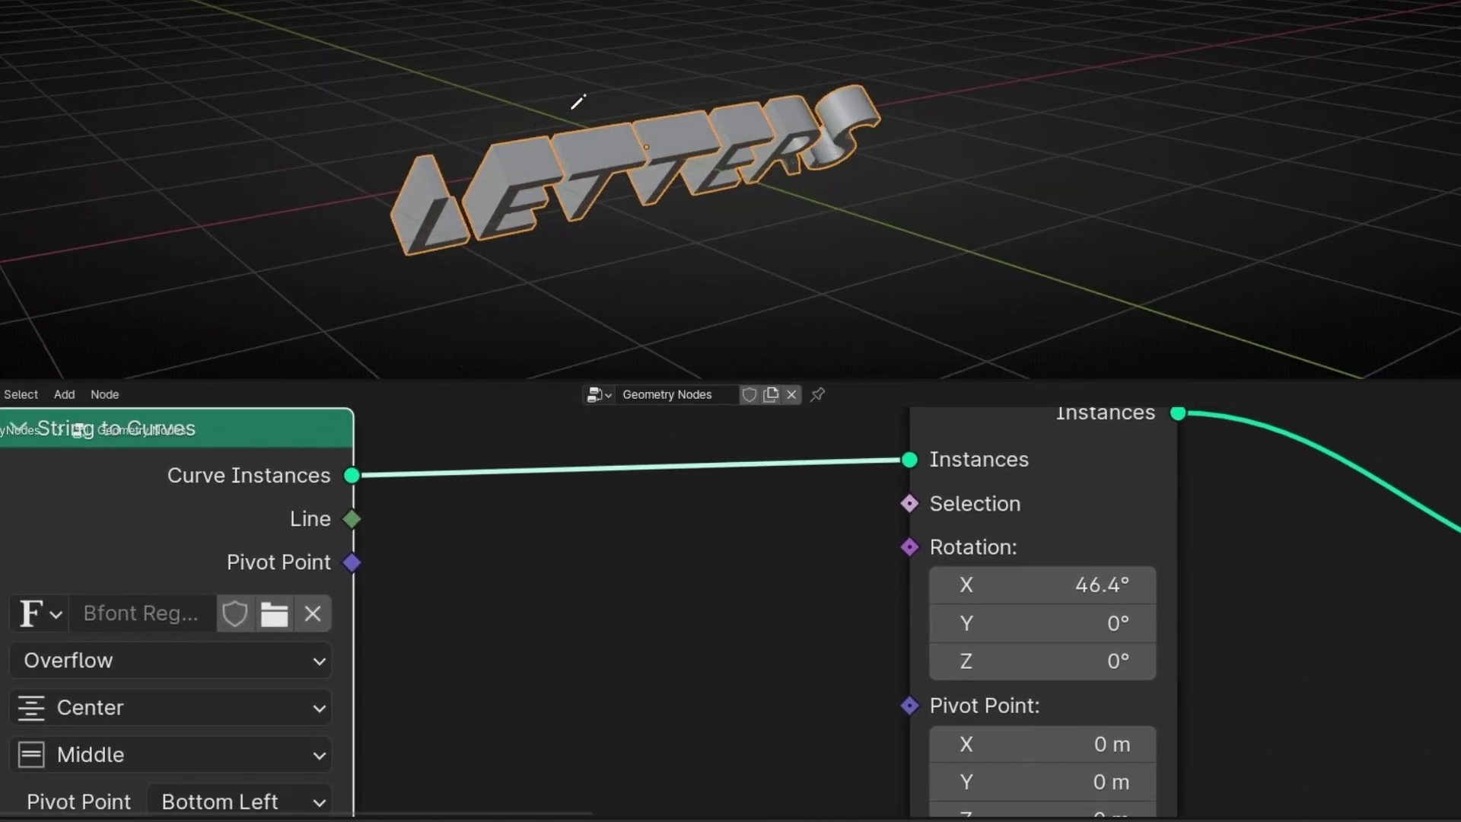
click(886, 493)
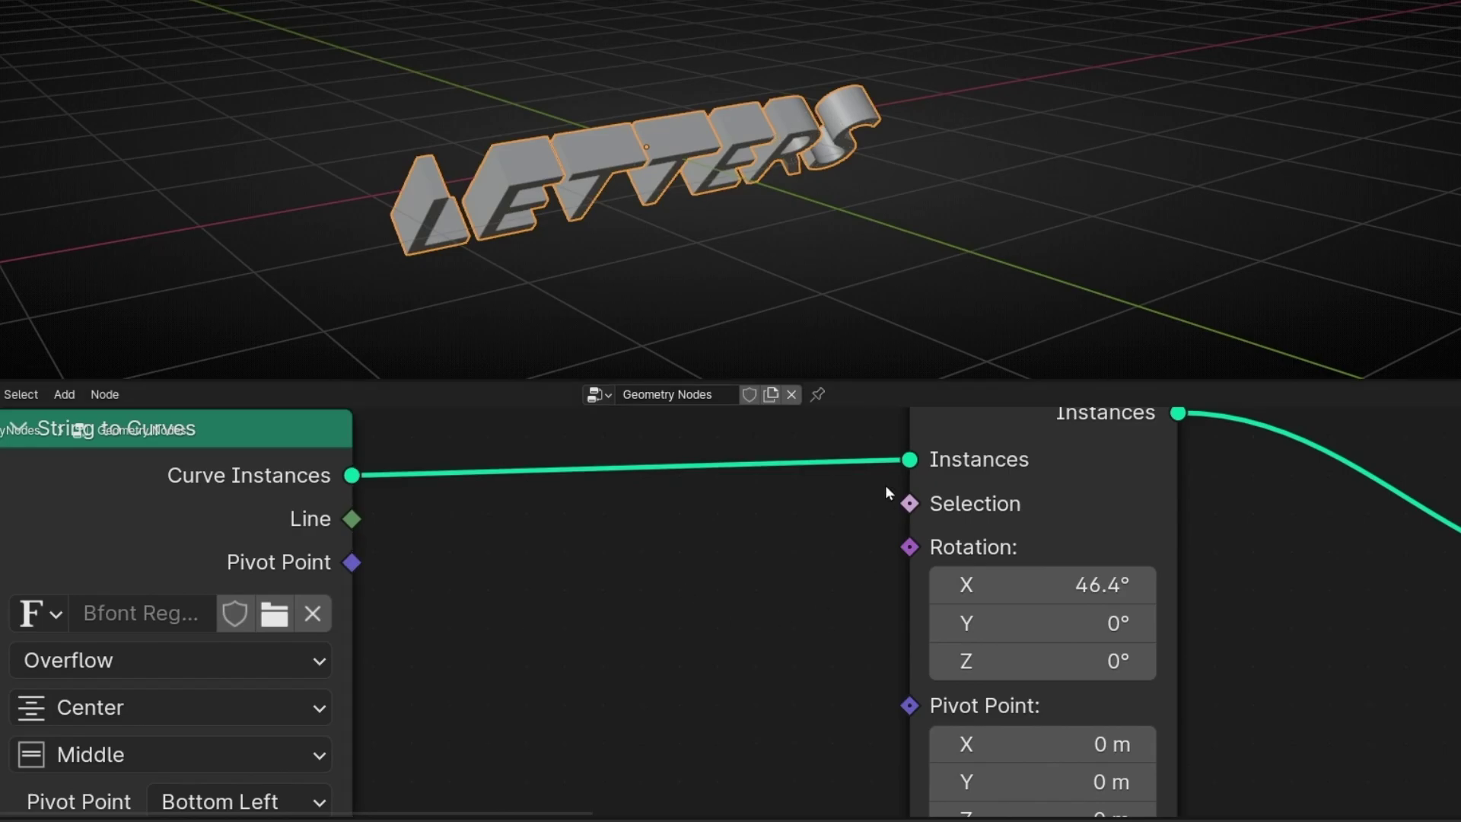
key(shift+a)
text(index)
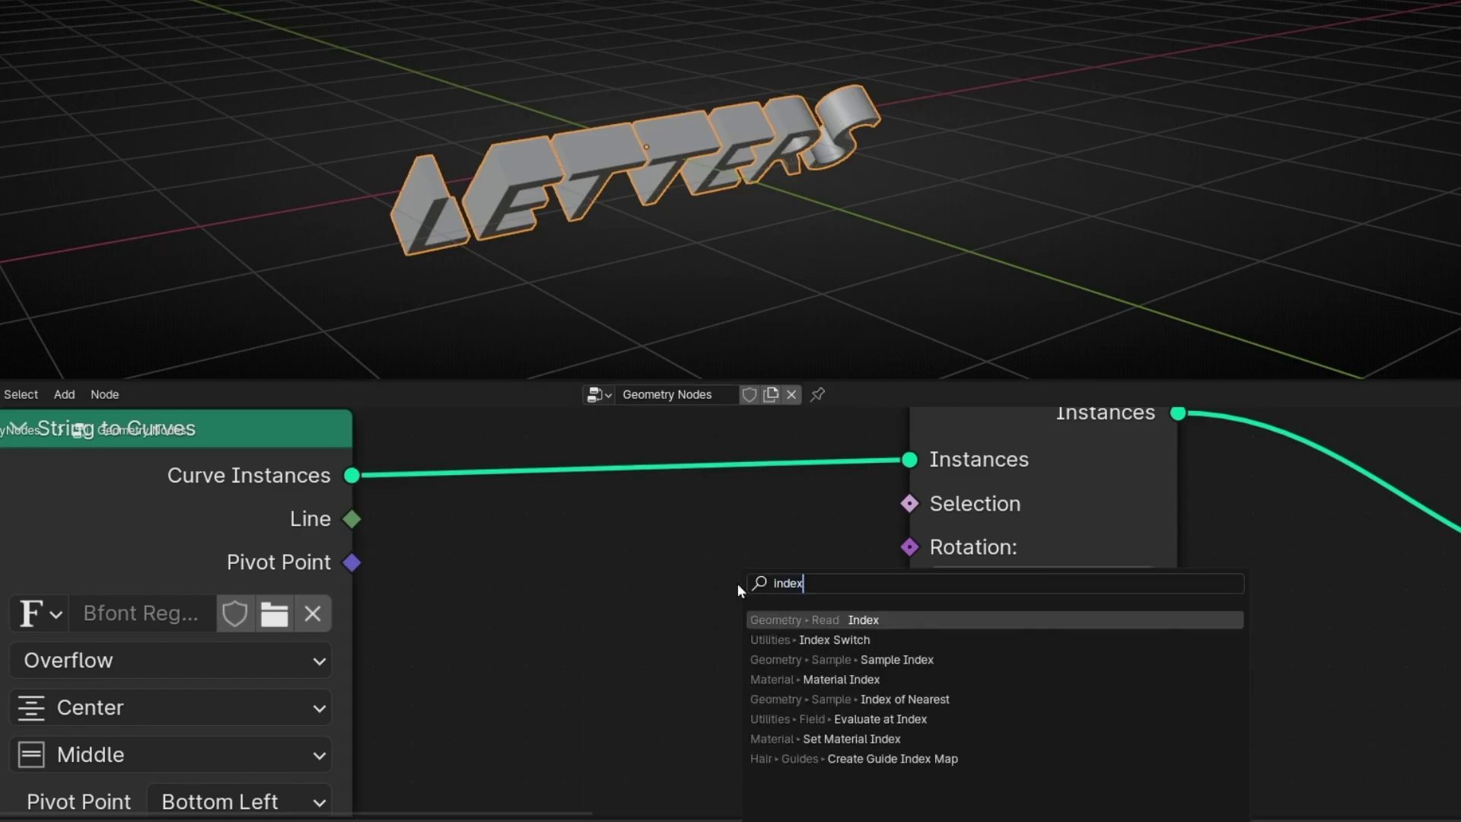
key(Return)
click(435, 585)
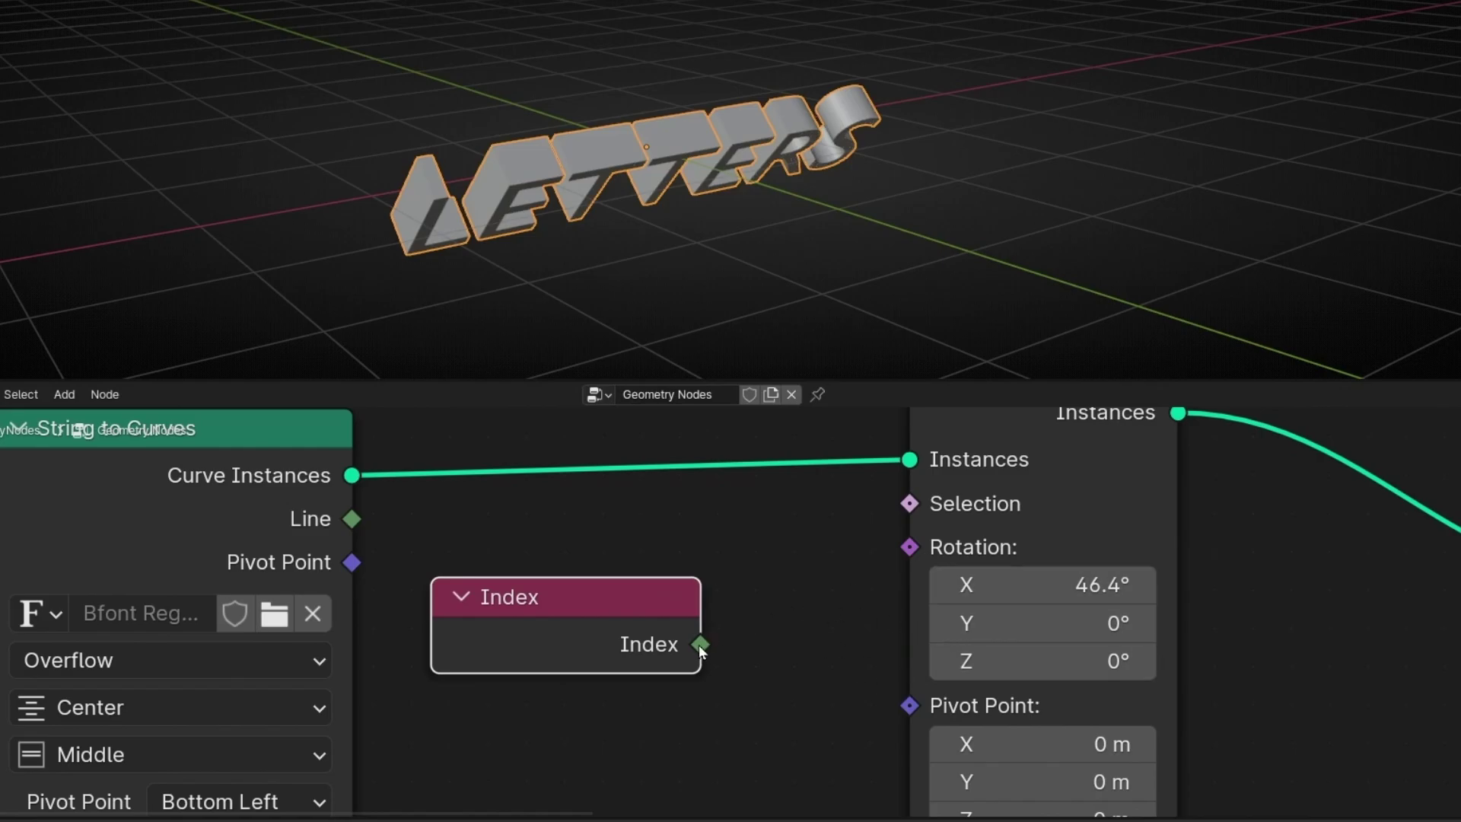
Try linking the Index output directly to the Rotation input of Rotate Instances, and cut that link.
drag(698, 645, 907, 549)
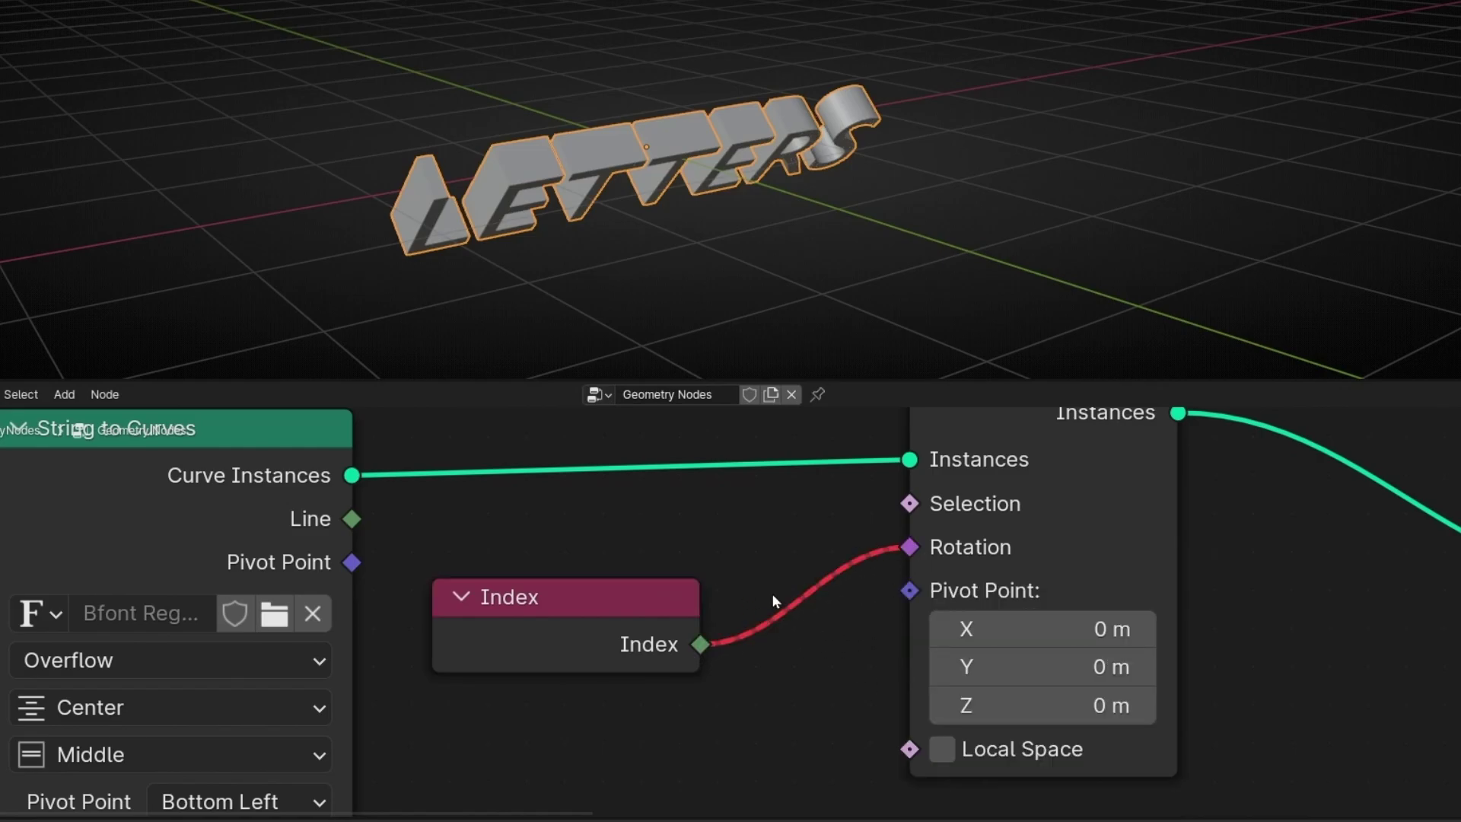
ctrl+right_drag(800, 593, 800, 664)
Move String to Curves and Index aside and add a Combine XYZ node feeding the Rotation of Rotate Instances.
scroll(800, 665, down, 5)
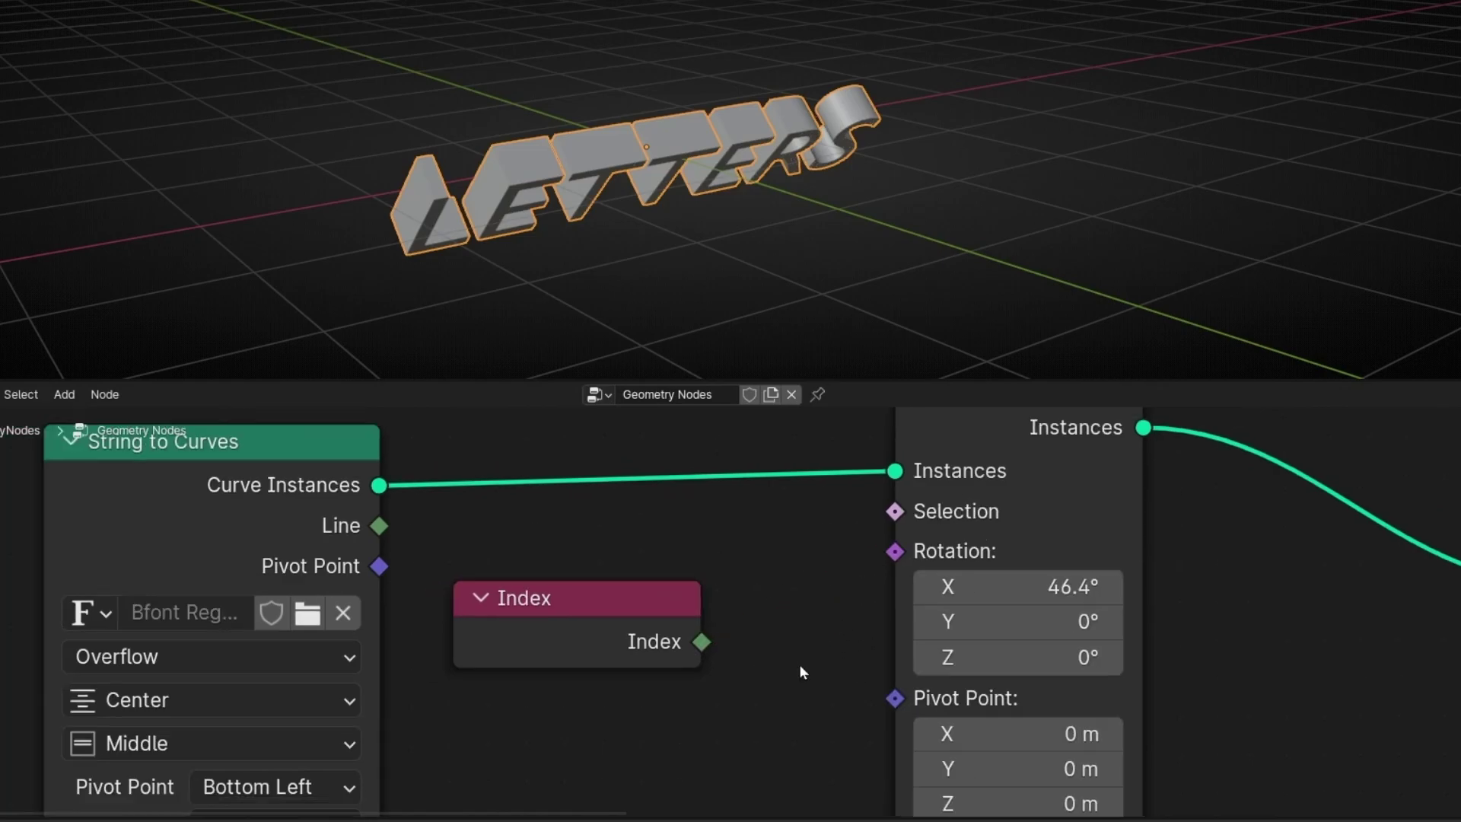
drag(395, 511, 91, 512)
drag(648, 621, 387, 620)
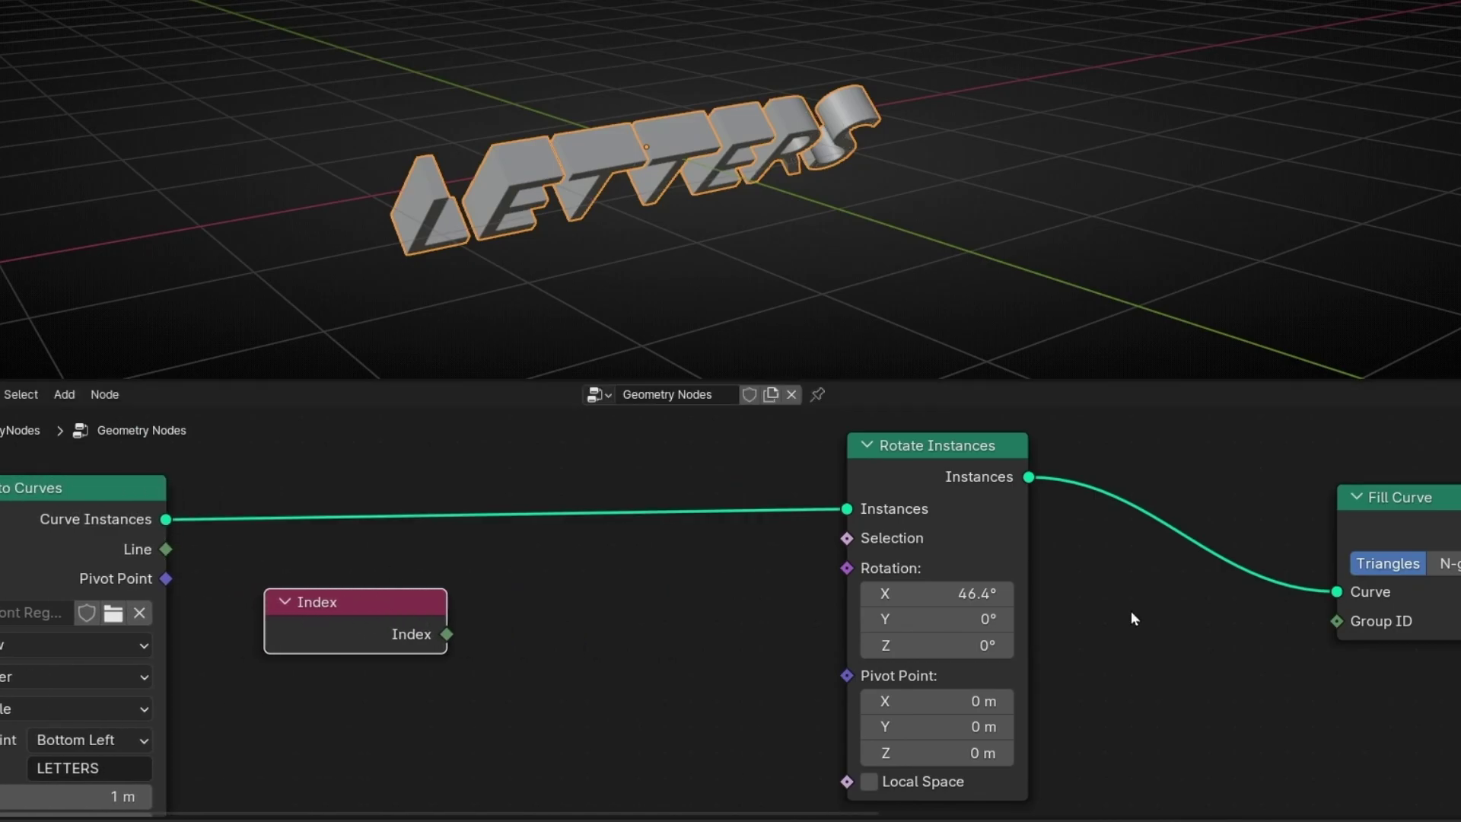
drag(890, 593, 753, 566)
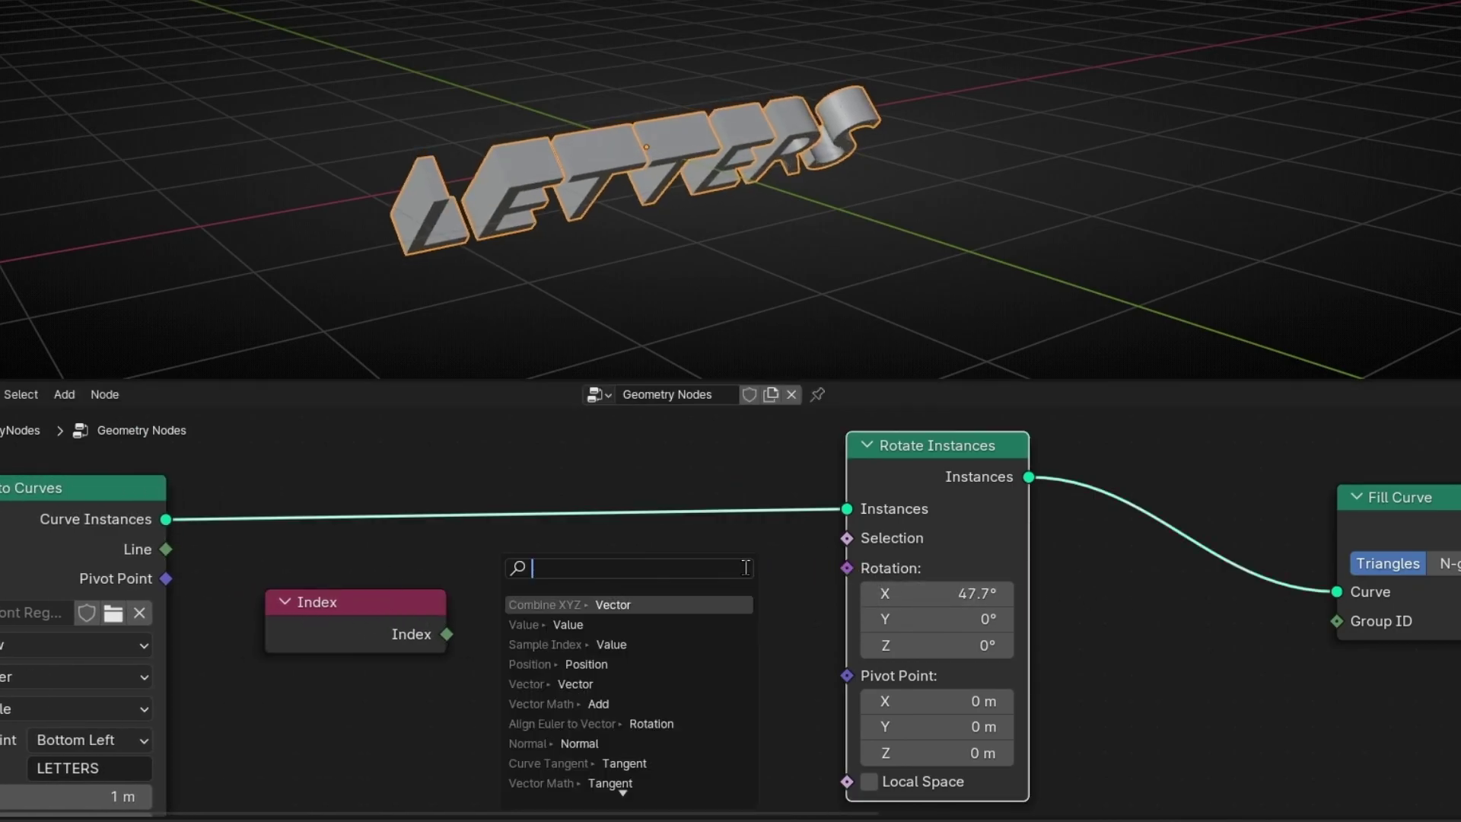
text(combine)
key(Return)
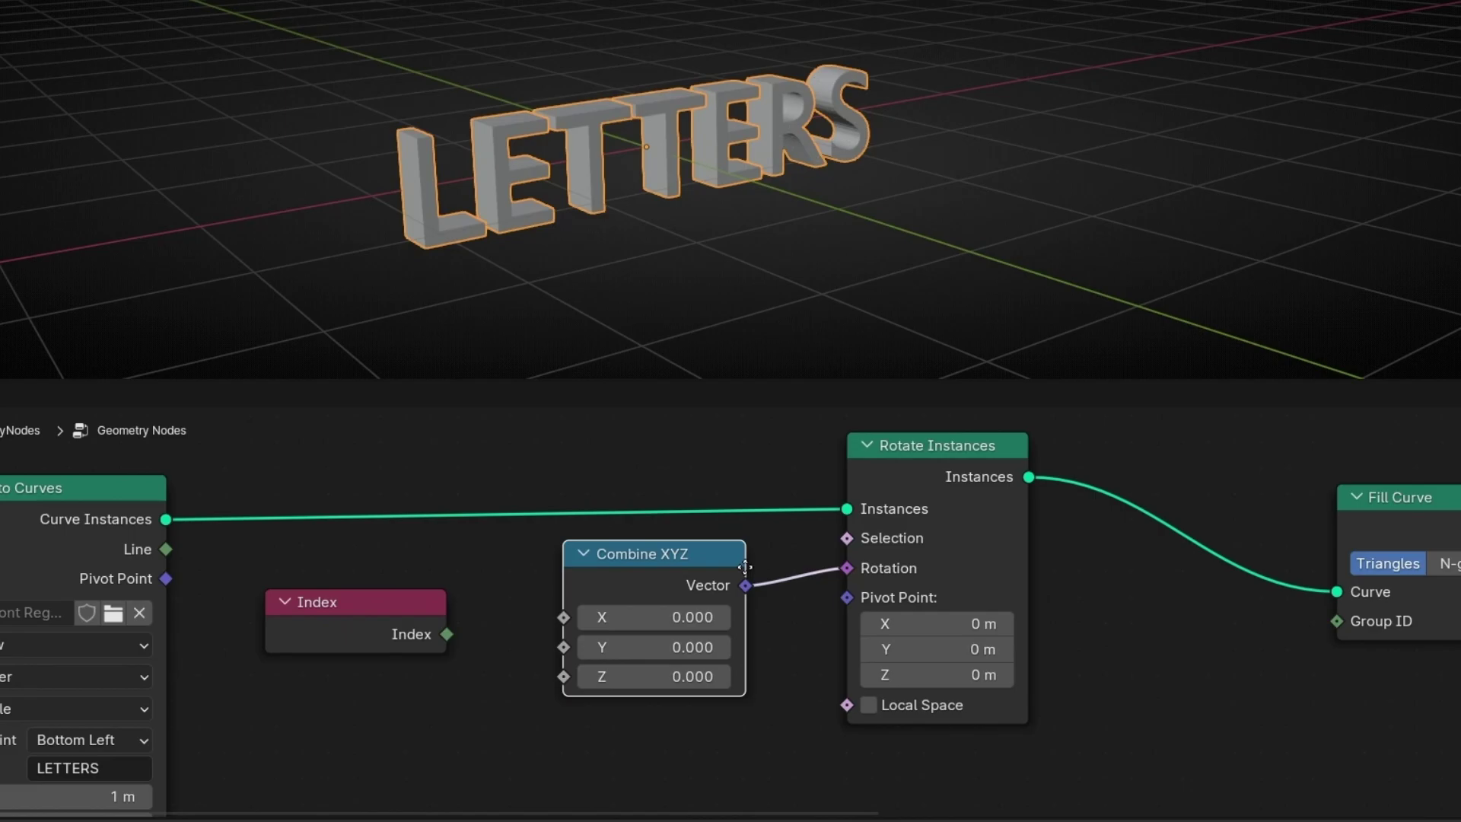
click(745, 567)
Connect the Index output to the X input of Combine XYZ and inspect the rotated letters up close.
drag(447, 632, 563, 617)
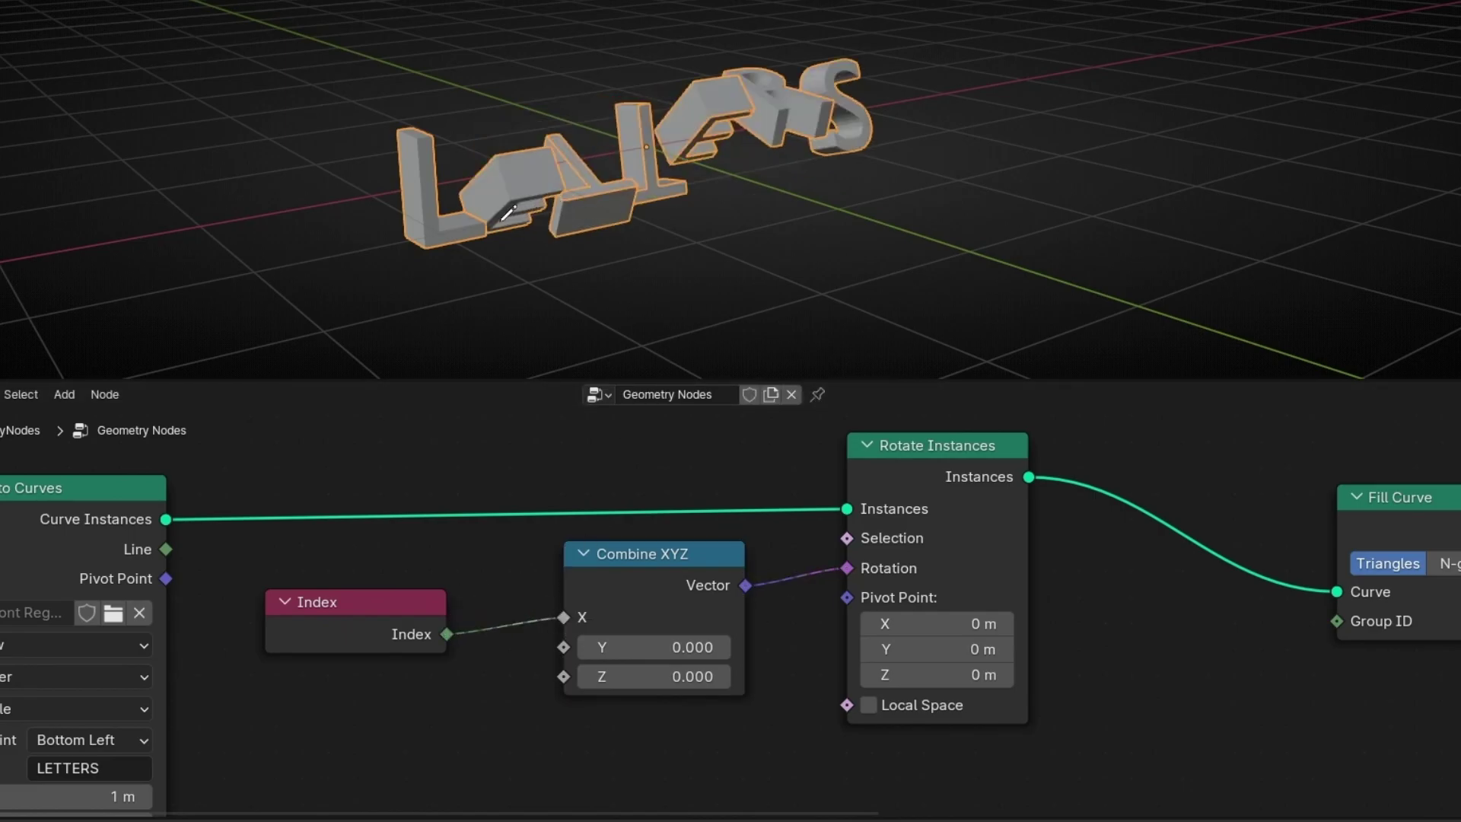
scroll(503, 219, up, 2)
middle_drag(525, 220, 553, 197)
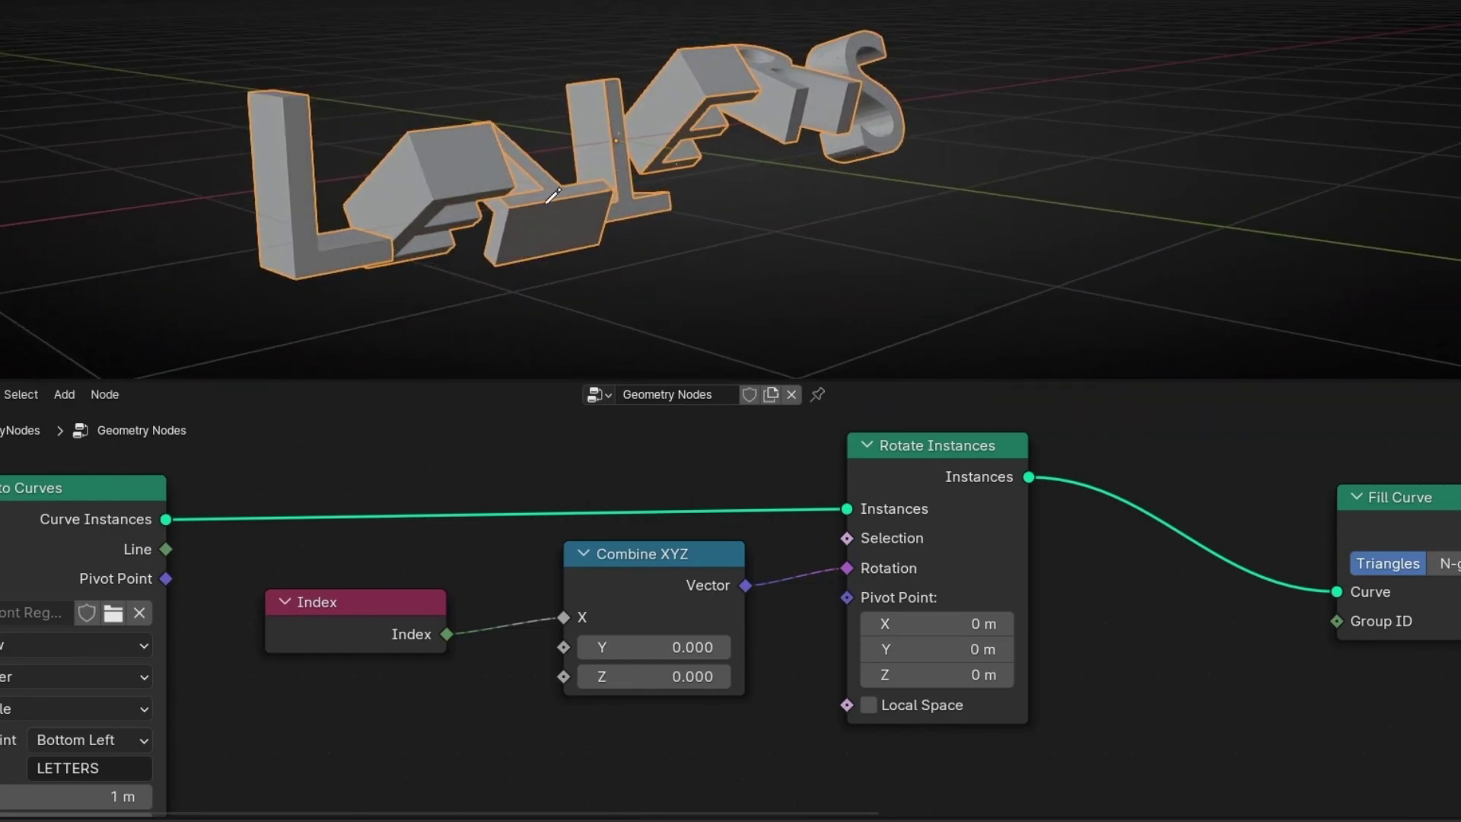
scroll(814, 617, up, 3)
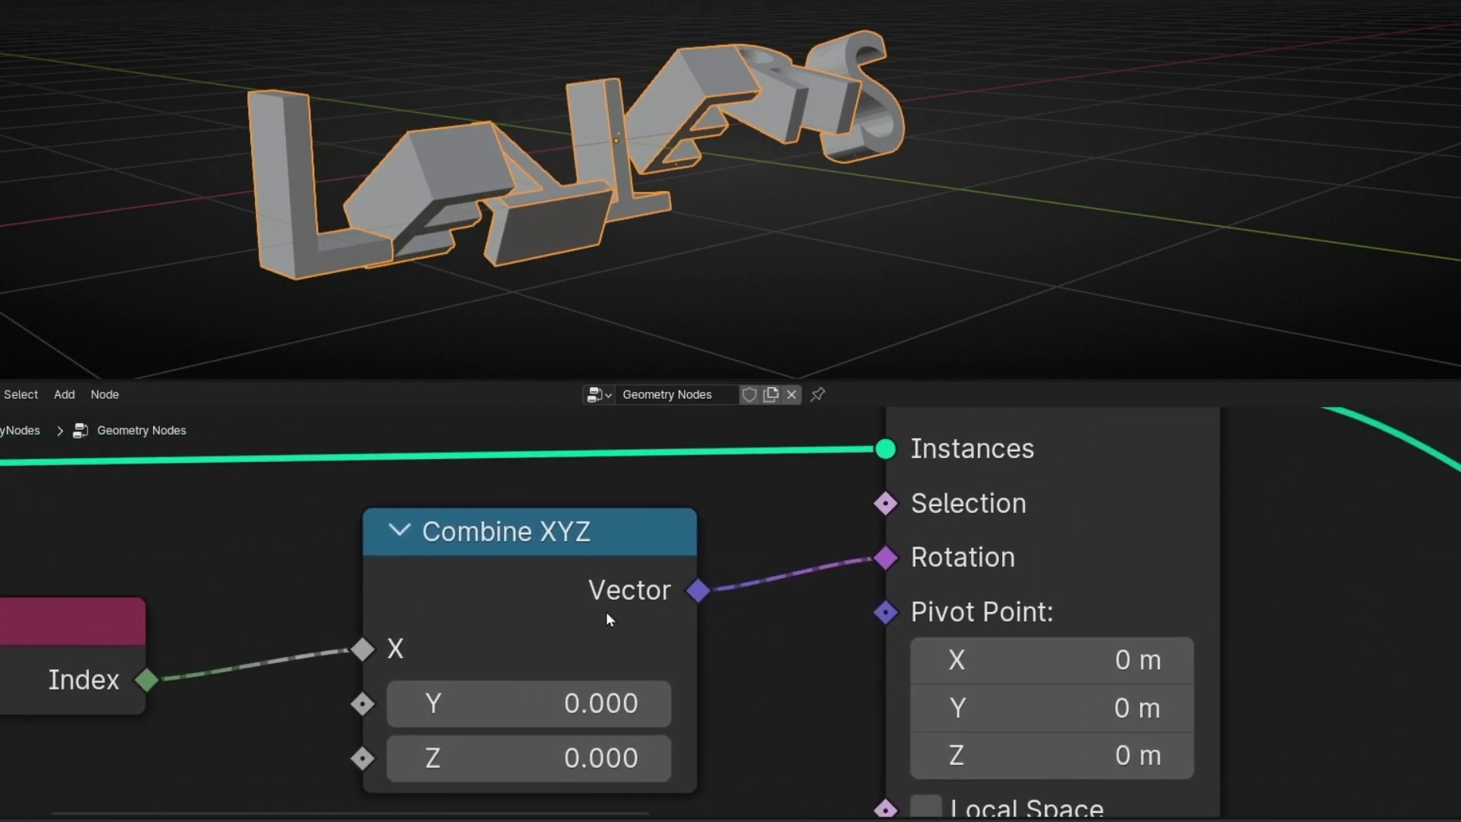
Disconnect Combine XYZ from Rotate Instances, try an X rotation of 52.3°, and reconnect the vector to Rotation.
ctrl+right_drag(828, 561, 862, 630)
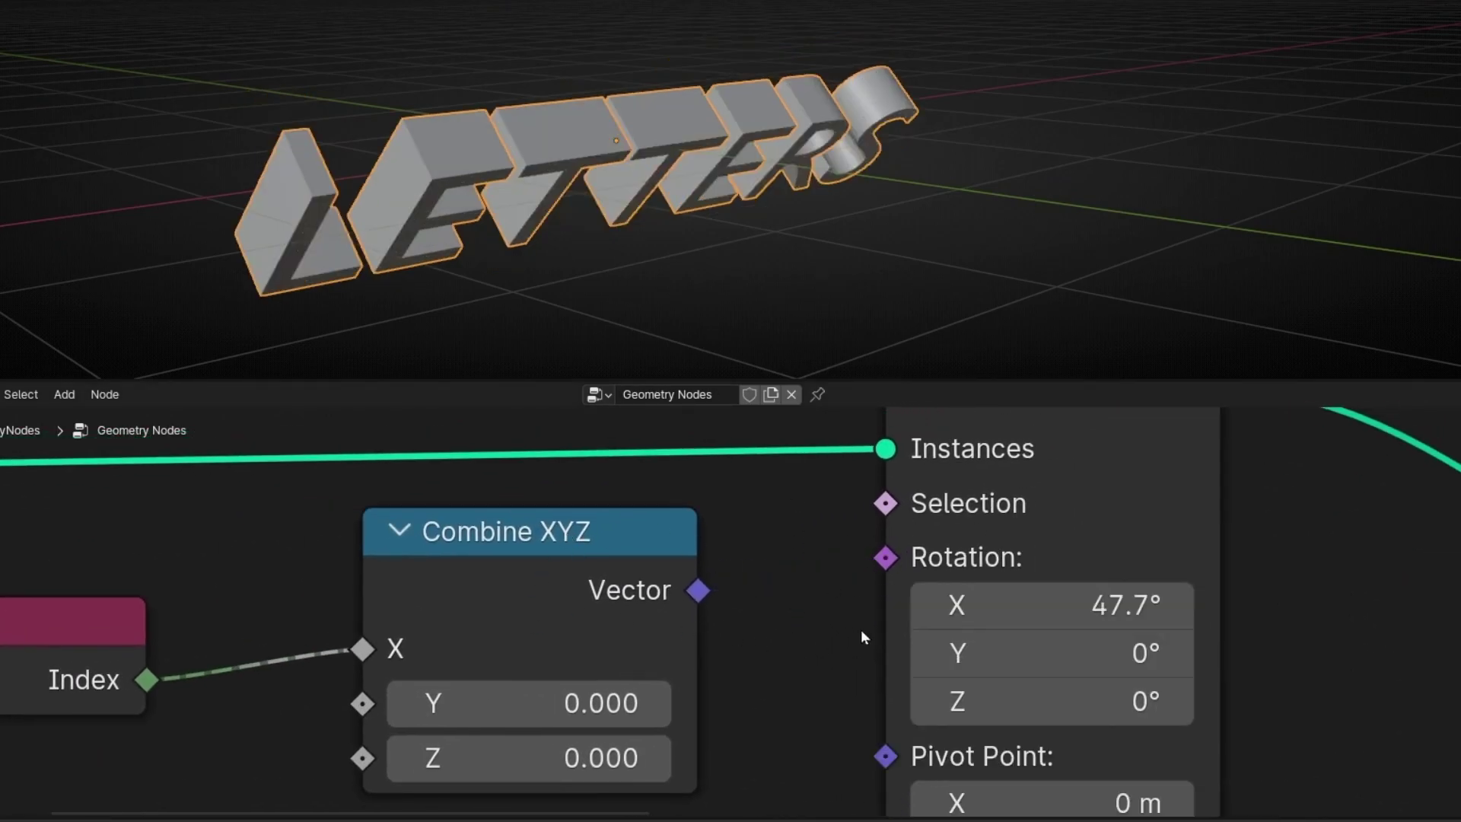
drag(1023, 609, 1061, 609)
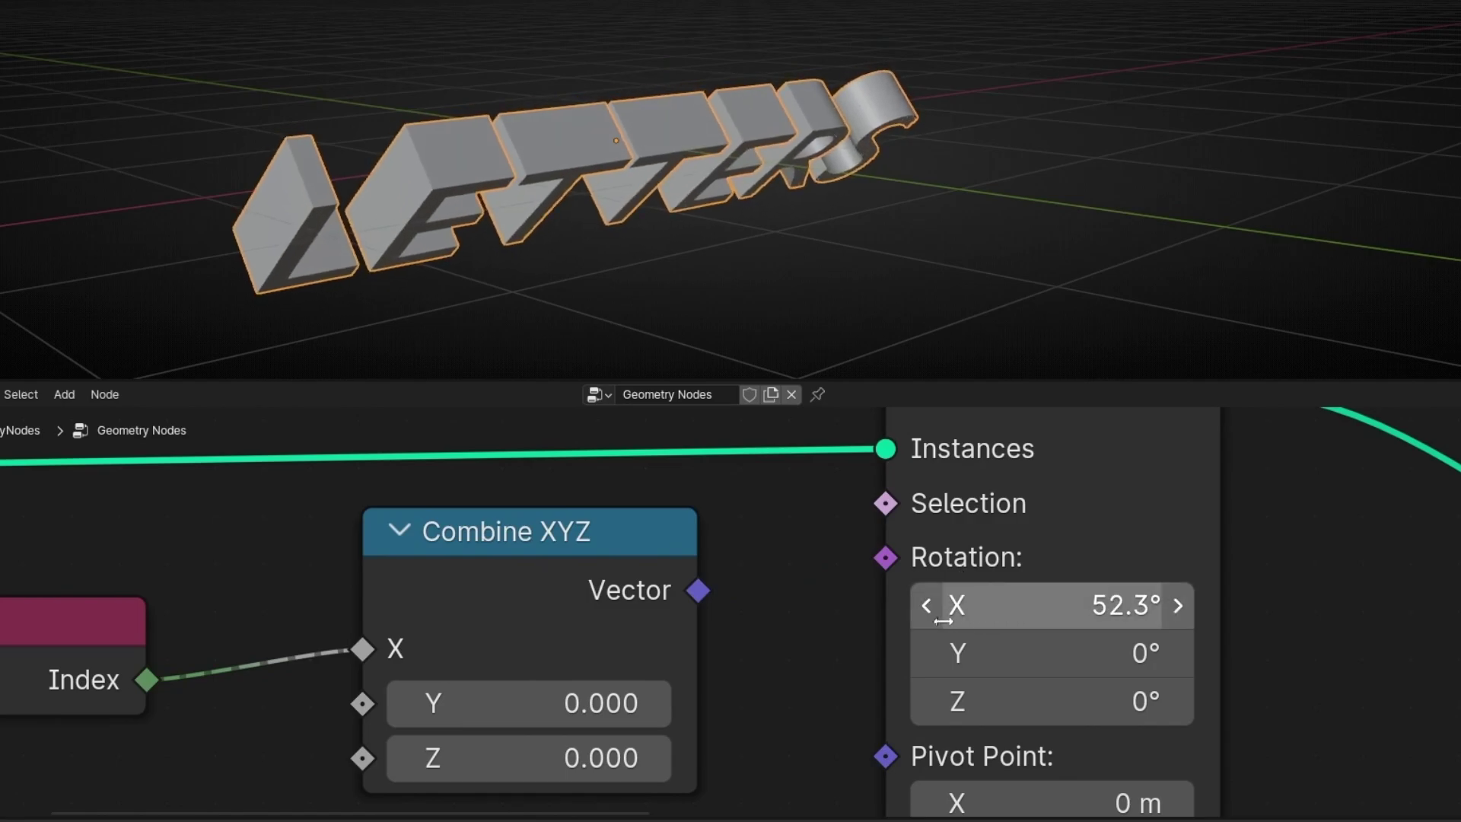
click(692, 595)
drag(856, 569, 884, 558)
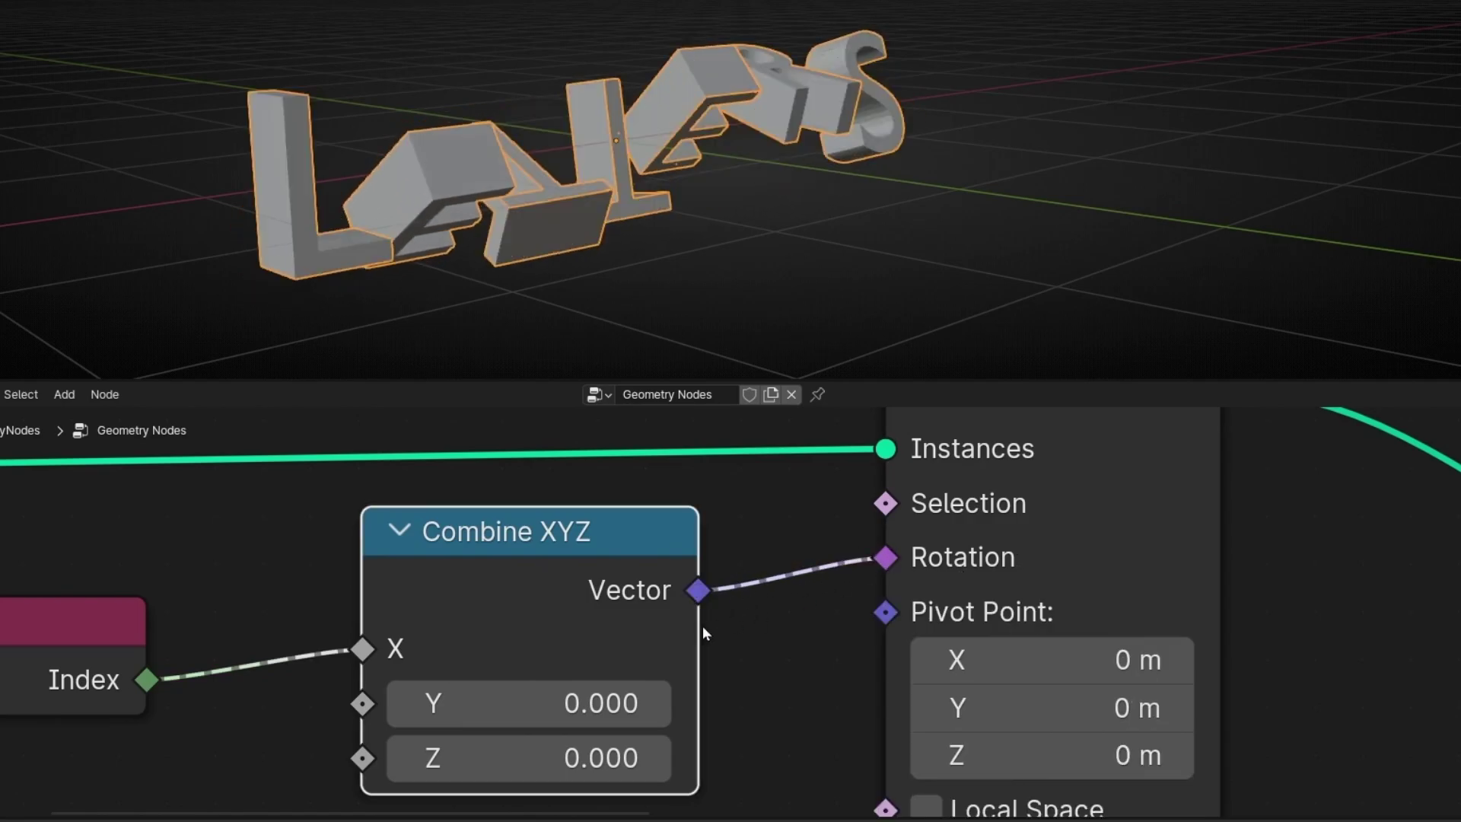
Cut the links on both sides of Combine XYZ and set the Rotate Instances X rotation to 1°.
ctrl+right_drag(327, 577, 285, 732)
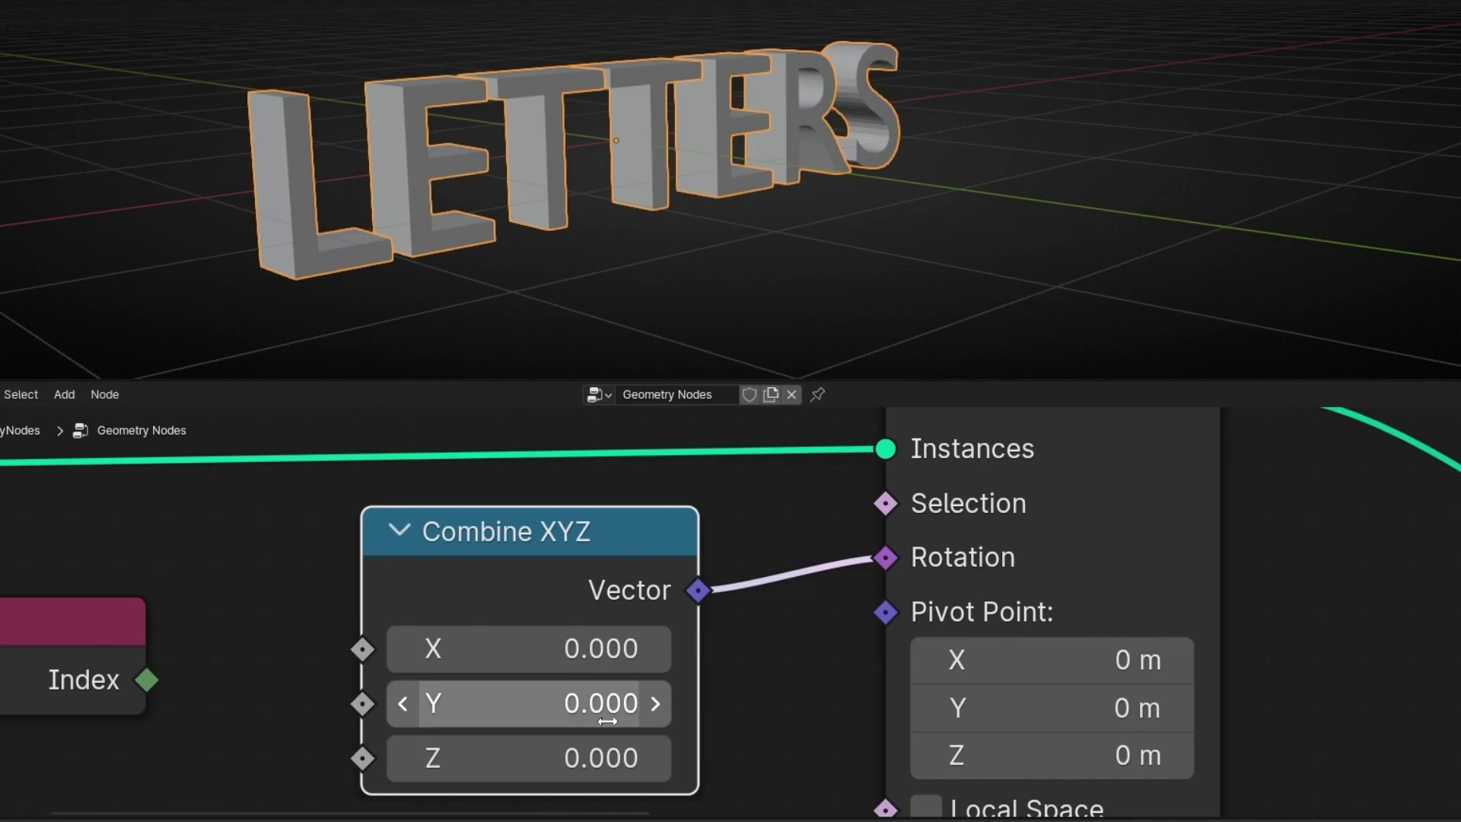
ctrl+right_drag(777, 514, 787, 601)
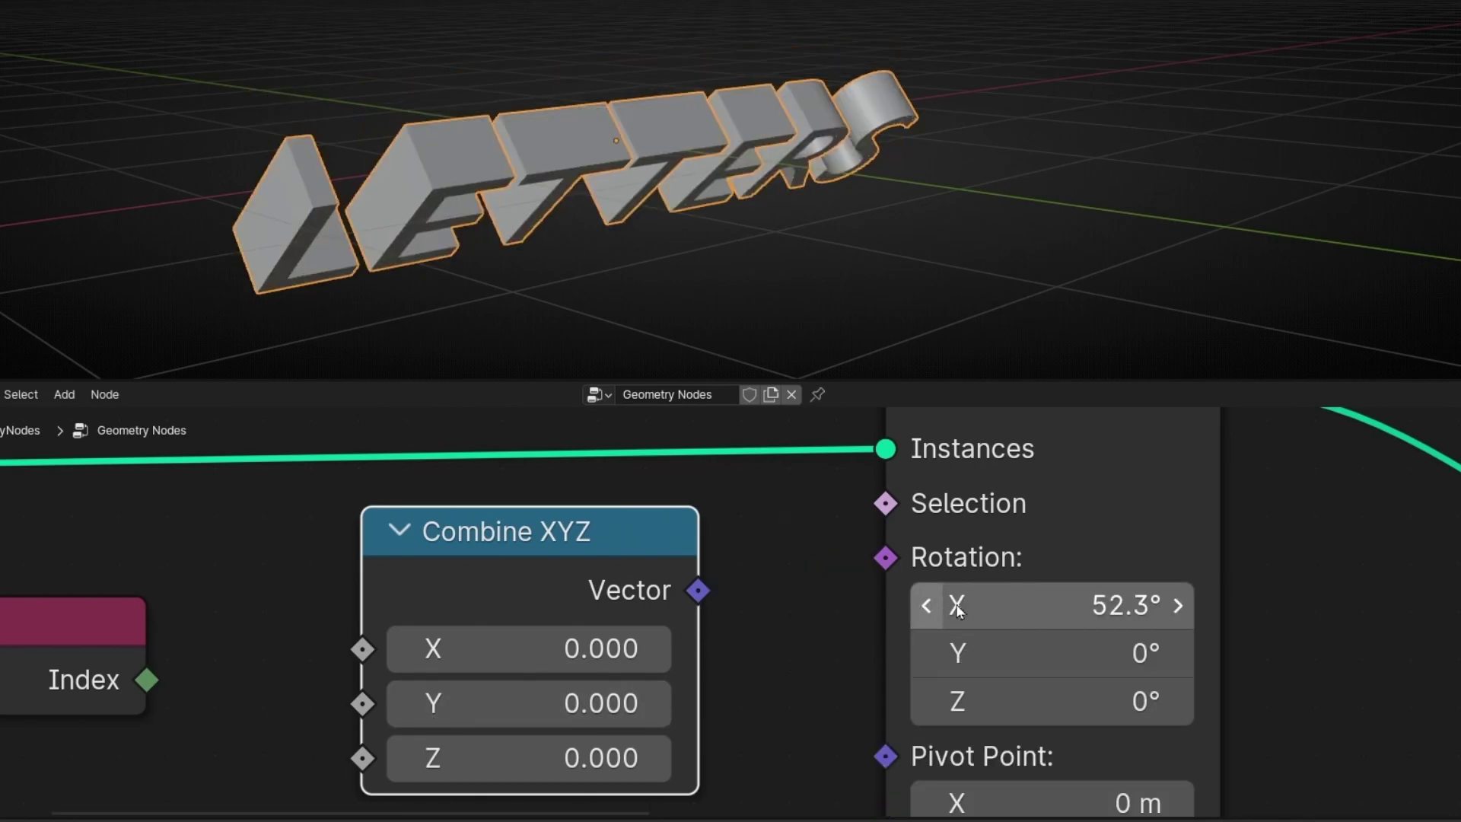
click(1001, 608)
text(1)
key(Return)
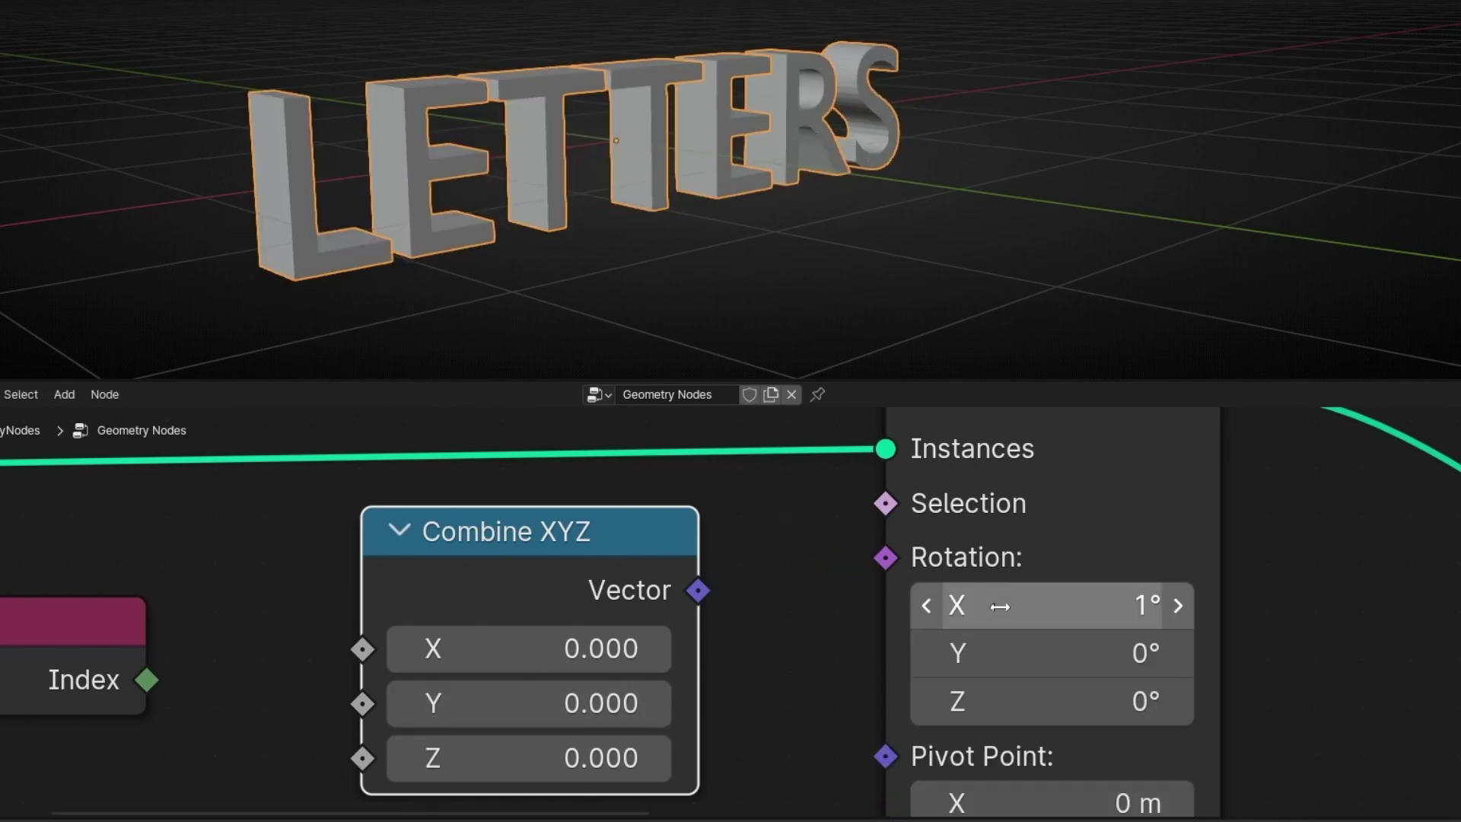
View the letters from the side and set the Rotate Instances X rotation to 50°.
scroll(324, 251, up, 1)
middle_drag(320, 254, 435, 206)
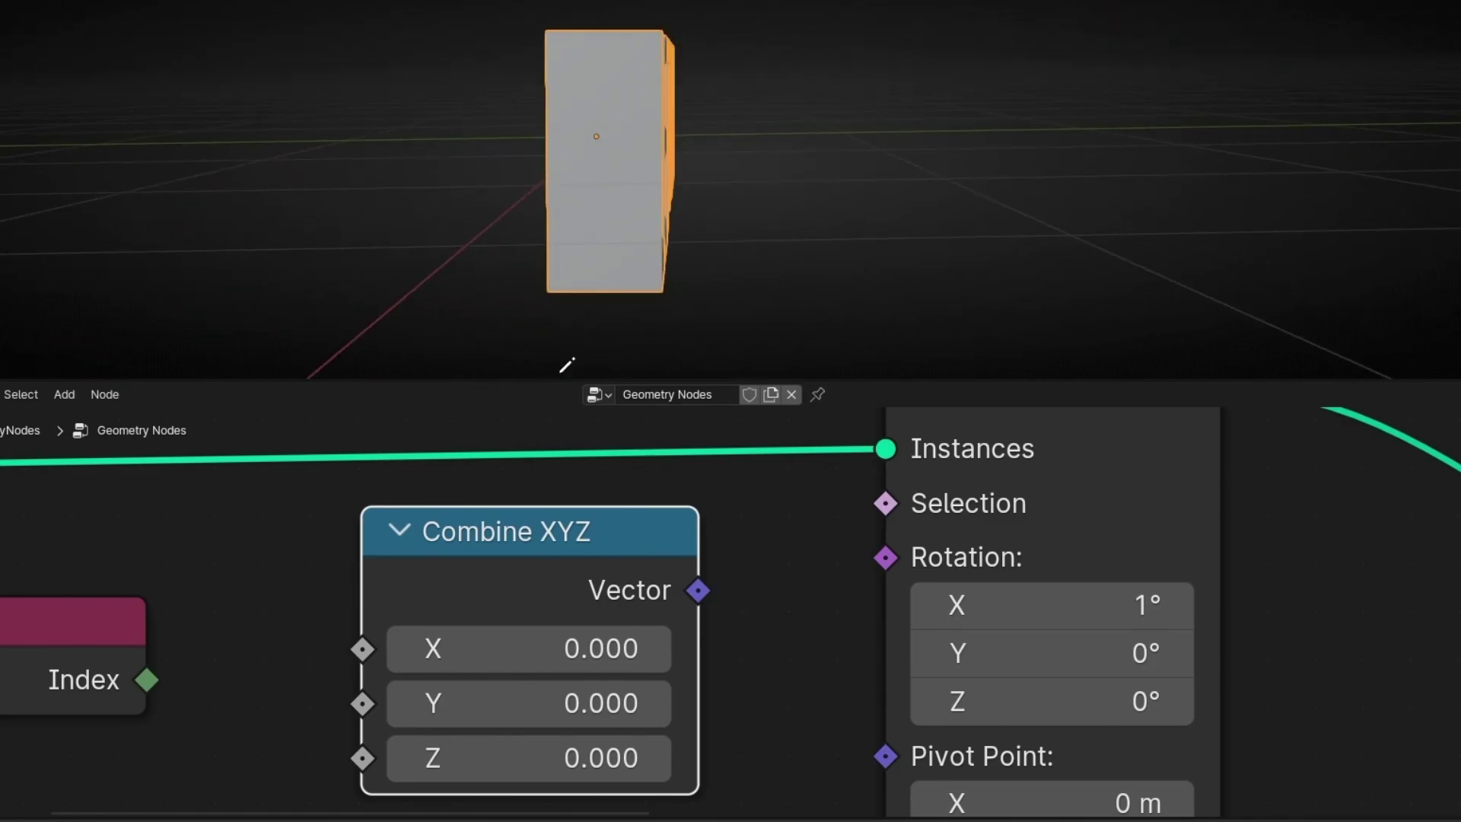
click(1065, 601)
text(50)
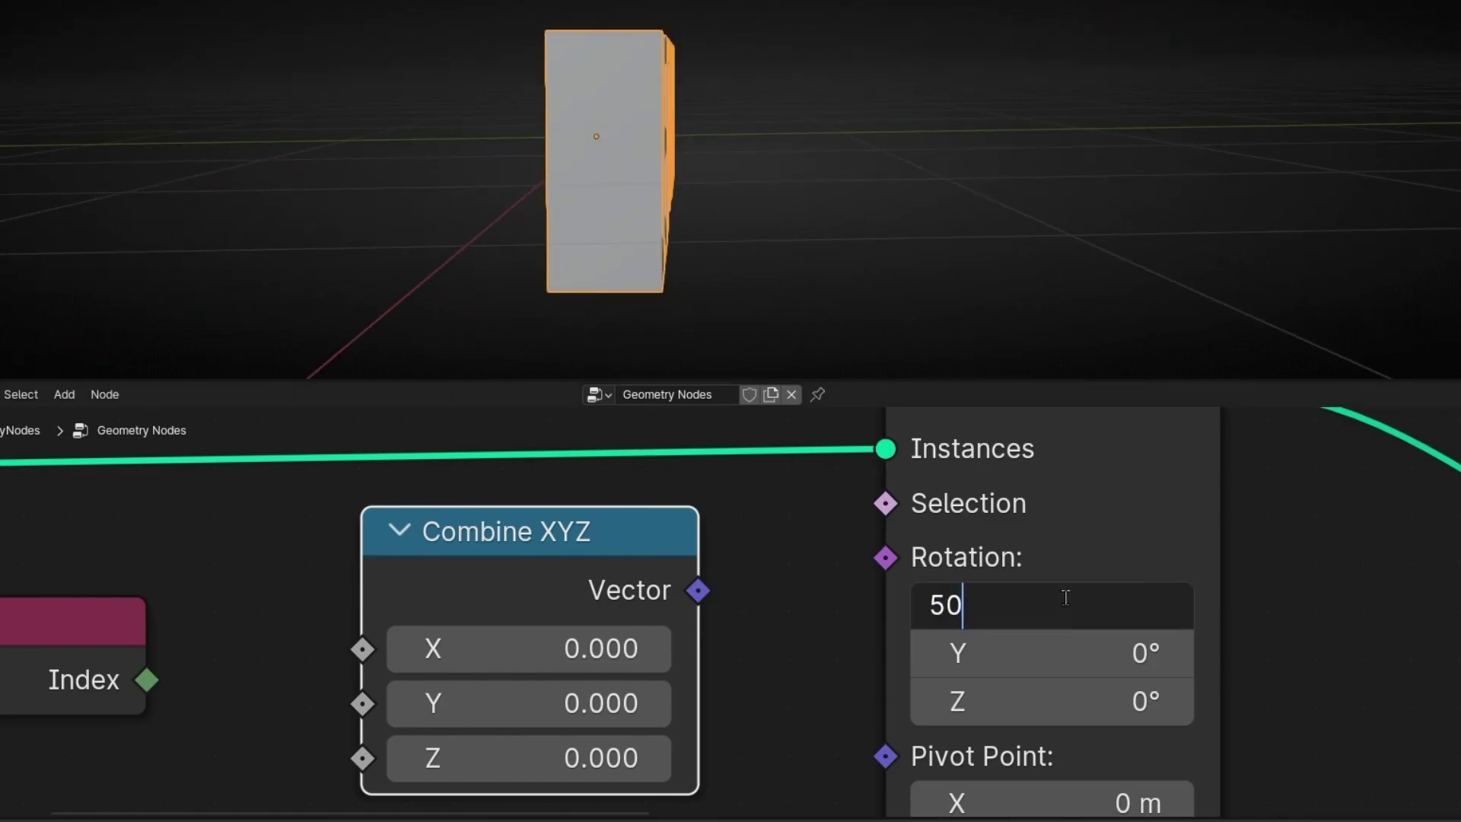
key(Return)
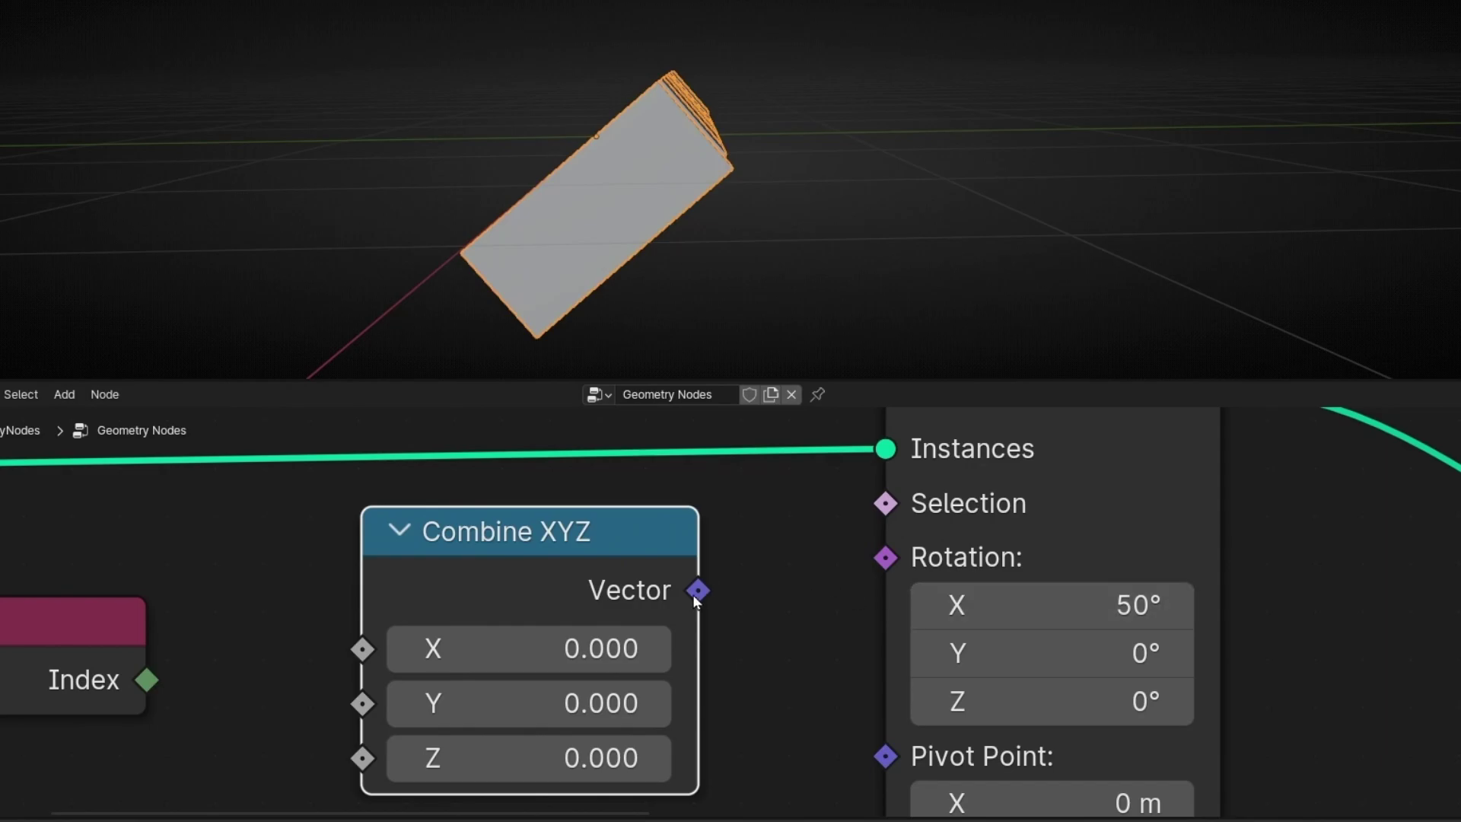
Reconnect the Combine XYZ vector to the Rotation of Rotate Instances and set its X value to 1.
drag(698, 590, 886, 557)
click(561, 646)
text(1)
key(Return)
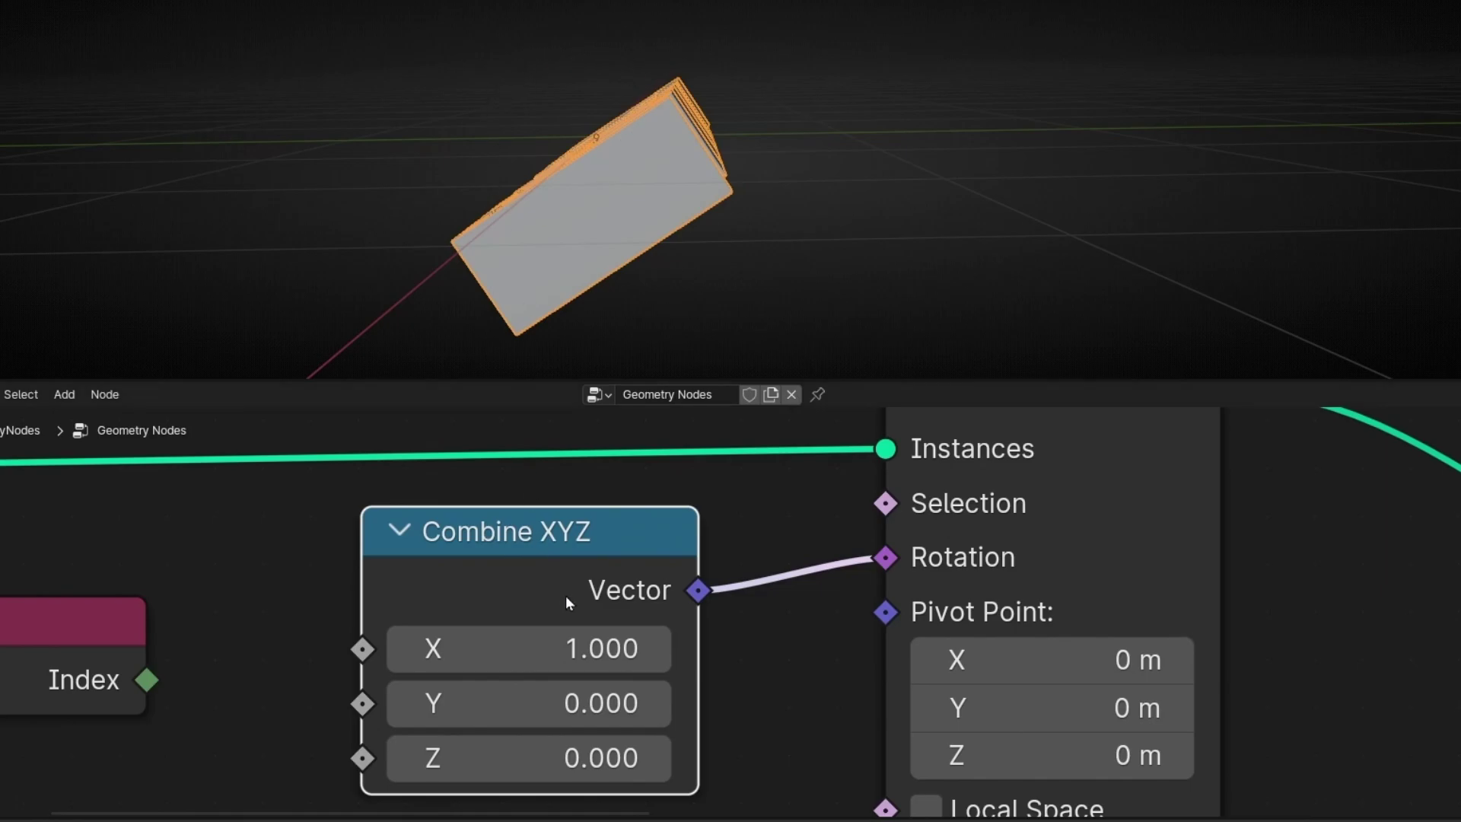
Reset the Combine XYZ X value to 0 and change it back to 1 to compare the rotation.
click(564, 639)
text(0)
key(Return)
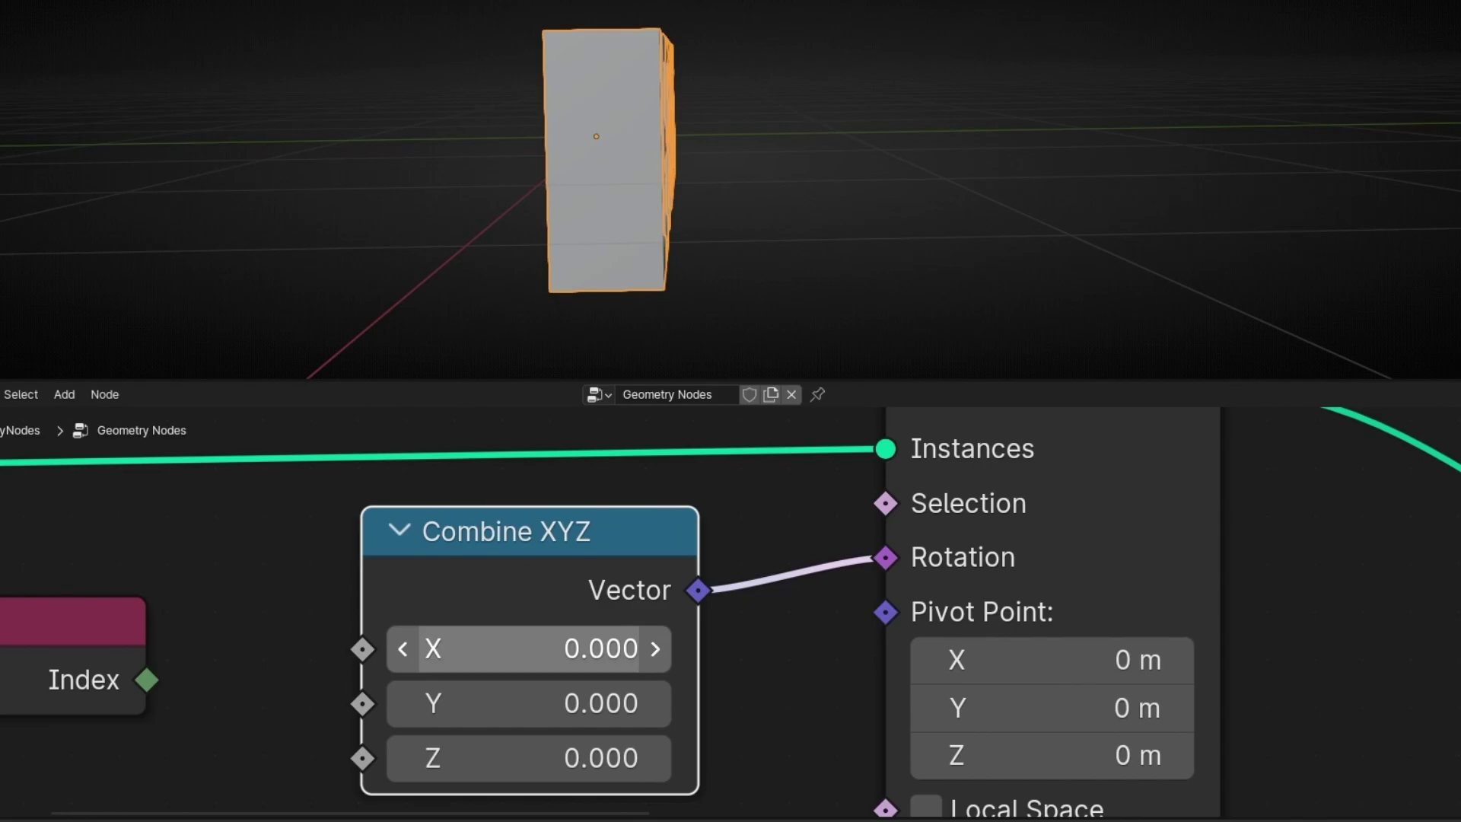
click(533, 648)
text(1)
key(Return)
Annotate the viewport with freehand strokes beside the letters and a circular arrow around them.
drag(807, 133, 859, 161)
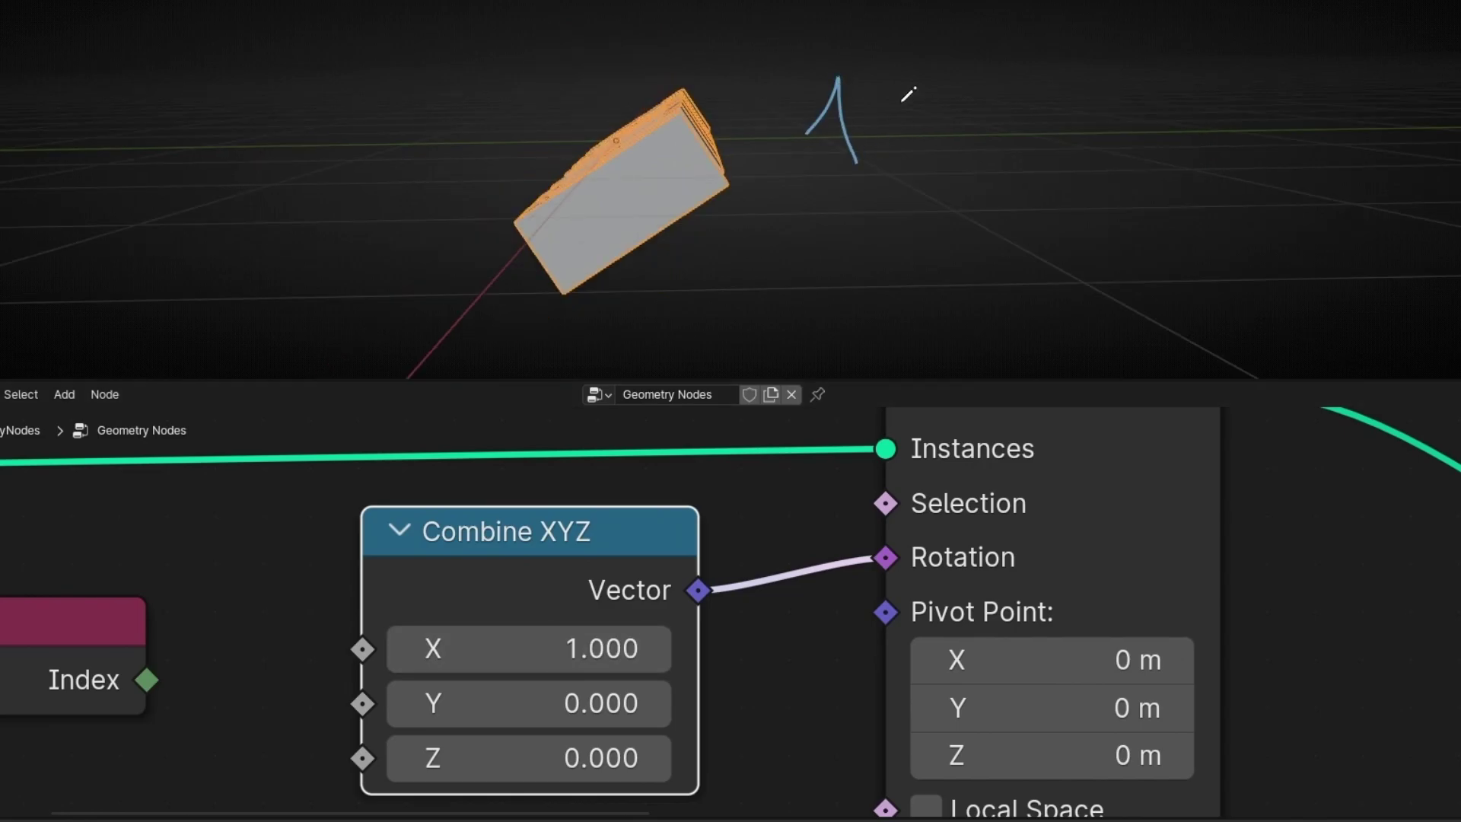
drag(899, 104, 951, 127)
mouse_move(623, 540)
mouse_down()
mouse_move(607, 519)
mouse_move(623, 534)
mouse_up()
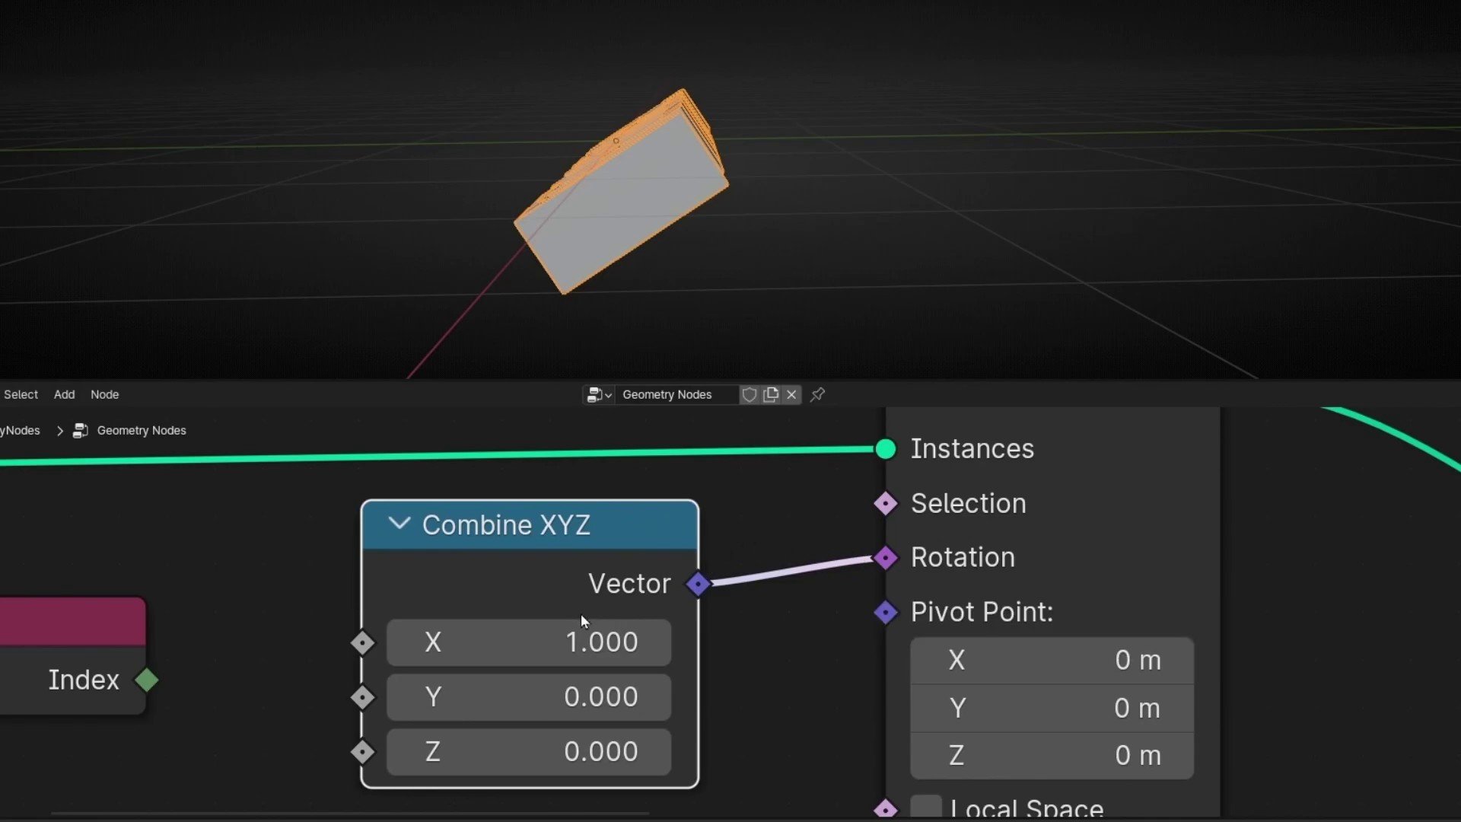
mouse_move(674, 199)
middle_down()
mouse_move(673, 213)
mouse_move(594, 218)
mouse_move(667, 219)
middle_up()
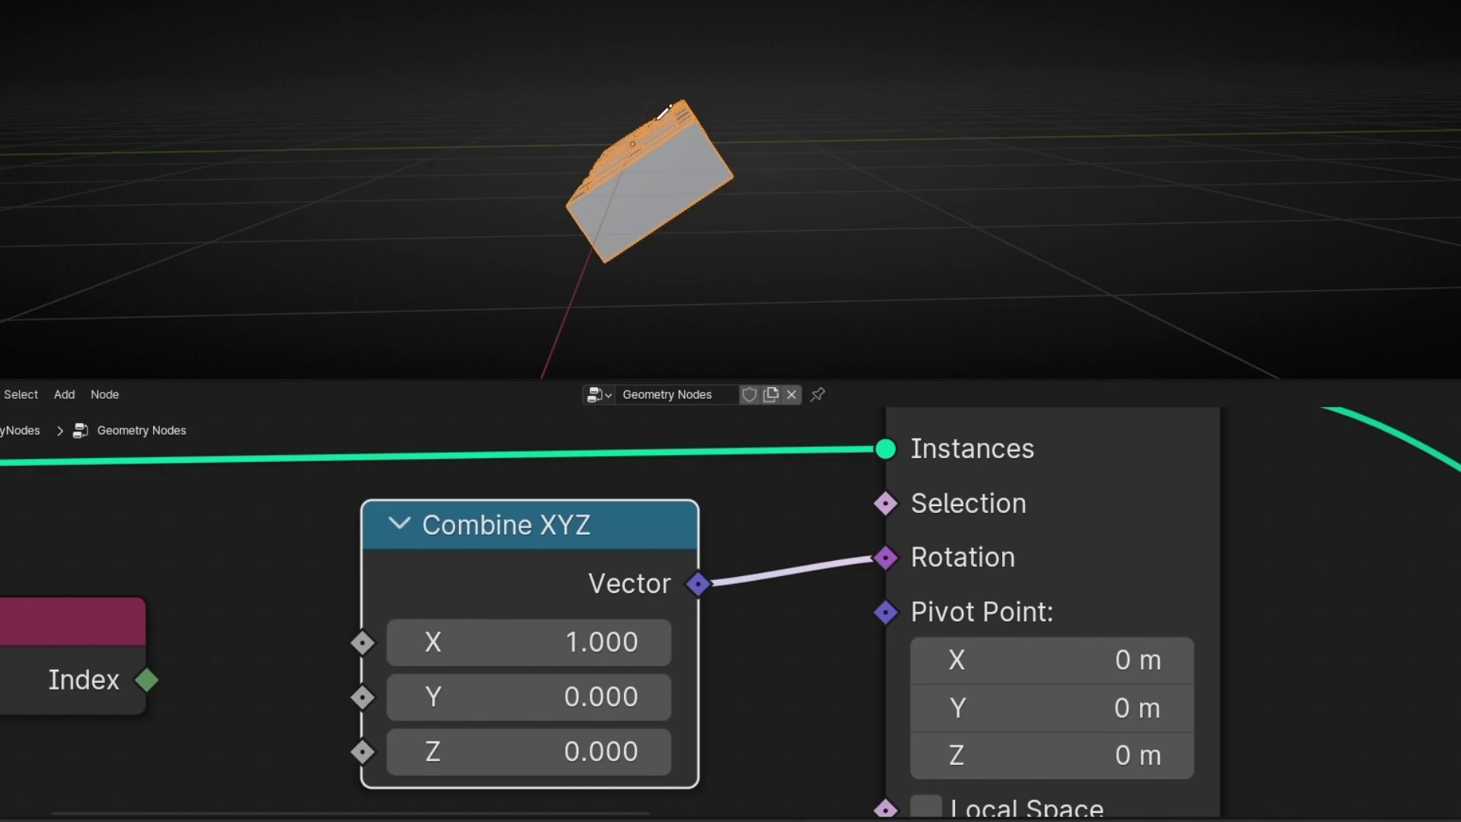
mouse_move(642, 96)
mouse_down()
mouse_move(737, 89)
mouse_move(757, 228)
mouse_move(575, 257)
mouse_move(577, 126)
mouse_move(609, 112)
mouse_move(609, 136)
mouse_up()
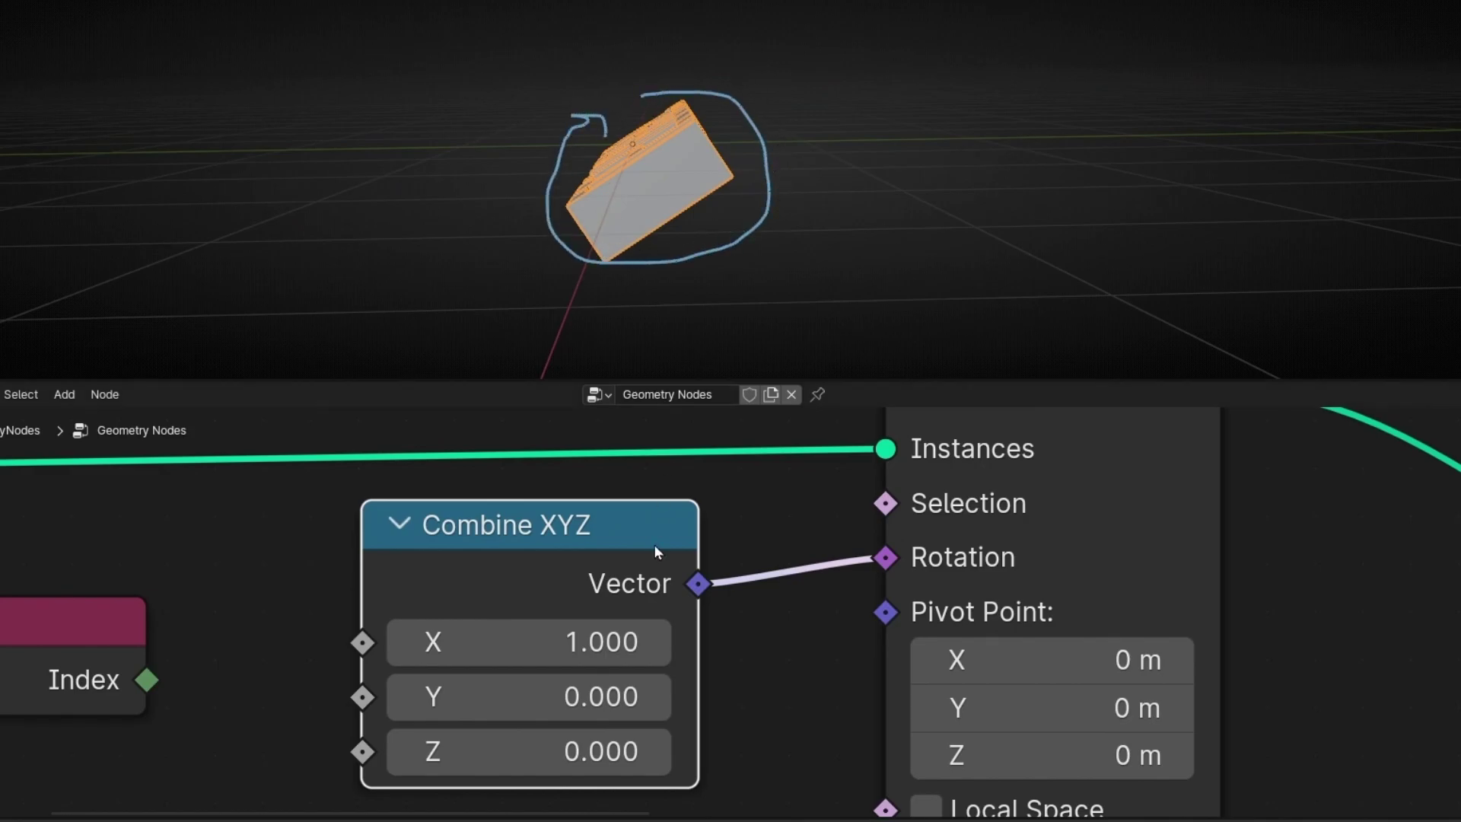
Set the Combine XYZ X value to pi and erase the circular annotation around the letters.
click(564, 637)
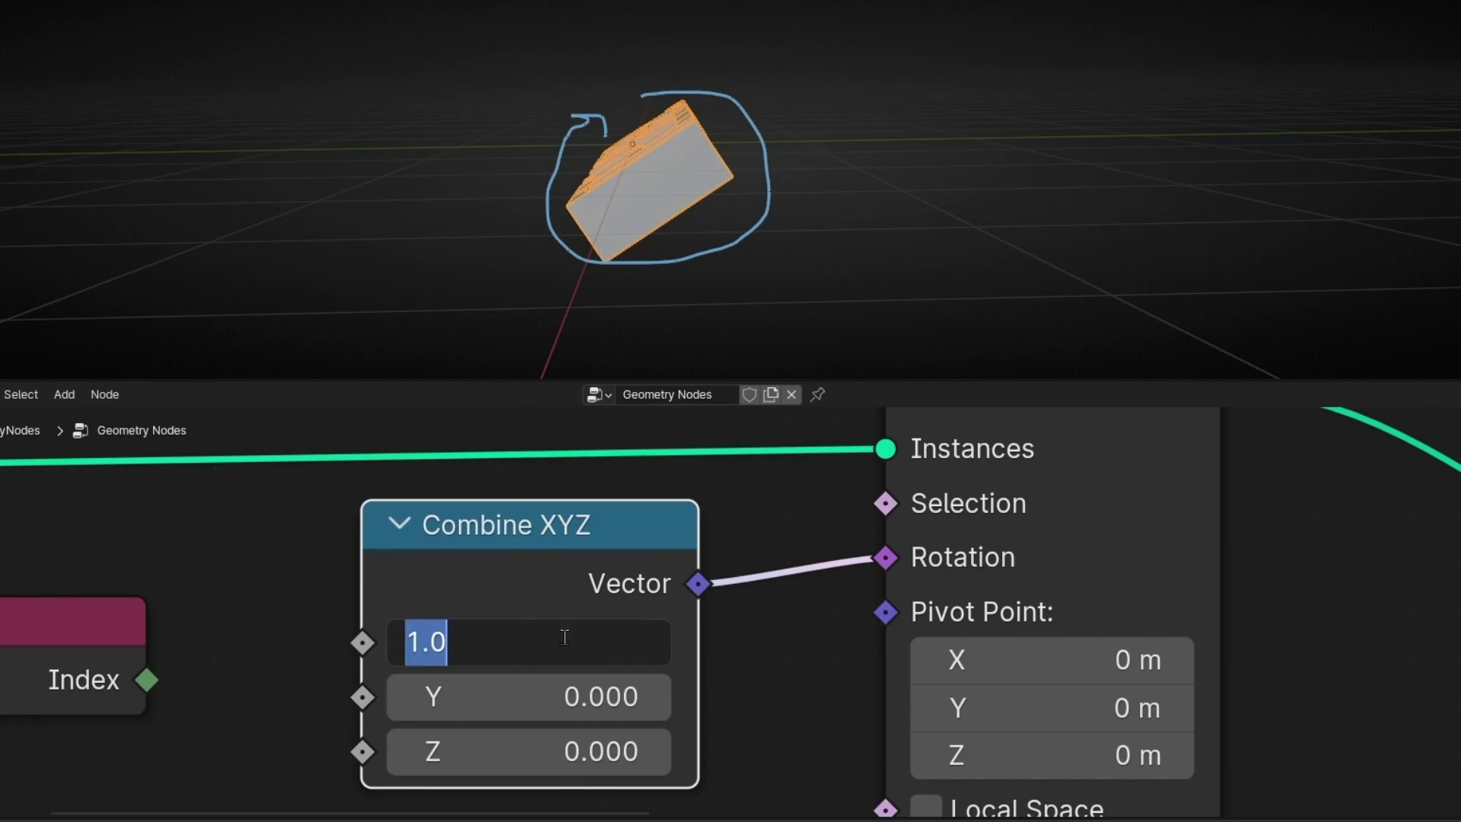
text(pi)
key(Return)
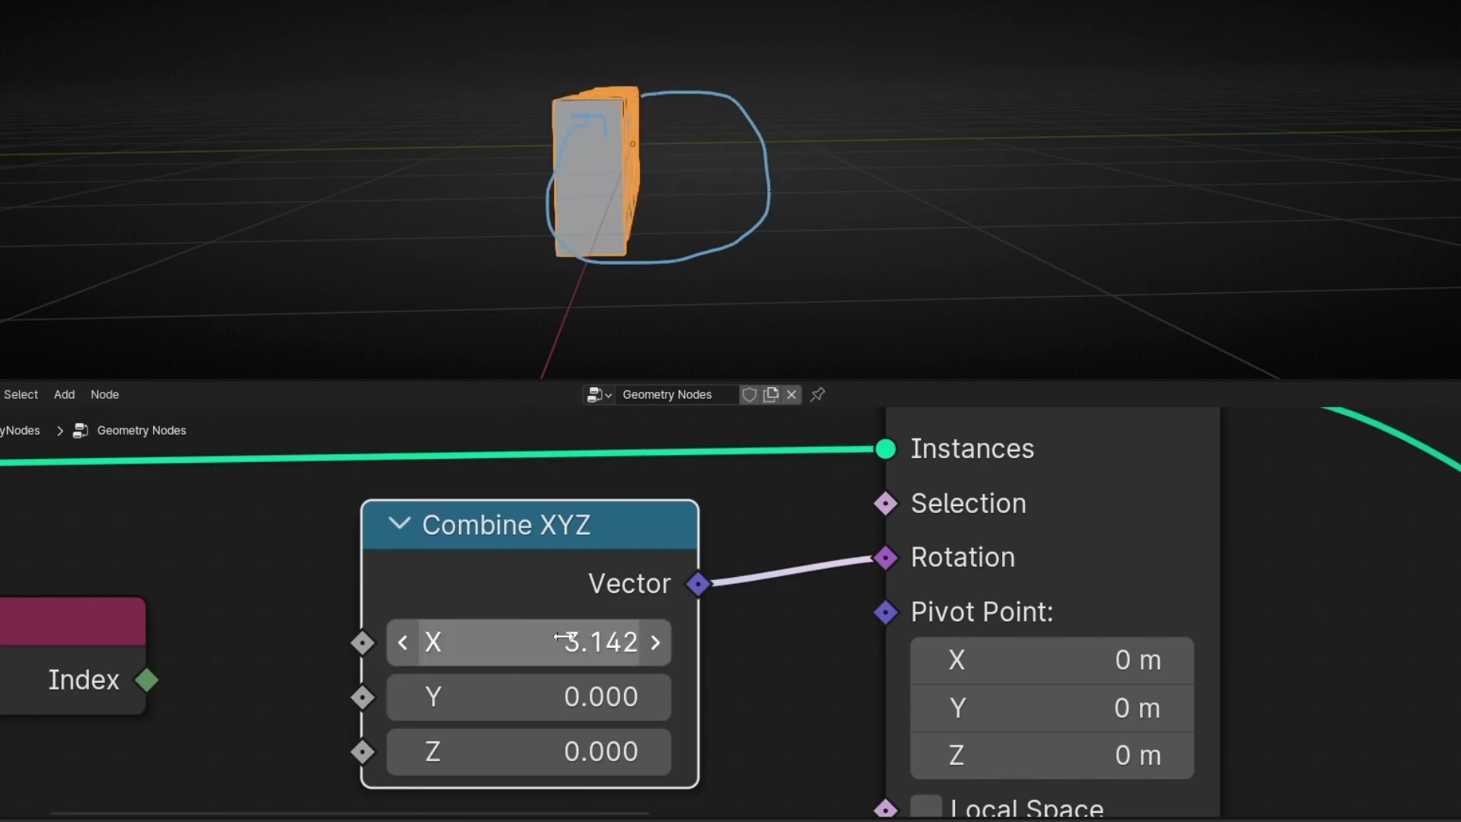
middle_drag(722, 308, 639, 302)
mouse_move(730, 220)
ctrl+mouse_down()
mouse_move(674, 82)
mouse_move(761, 114)
ctrl+mouse_up()
middle_drag(670, 198, 609, 203)
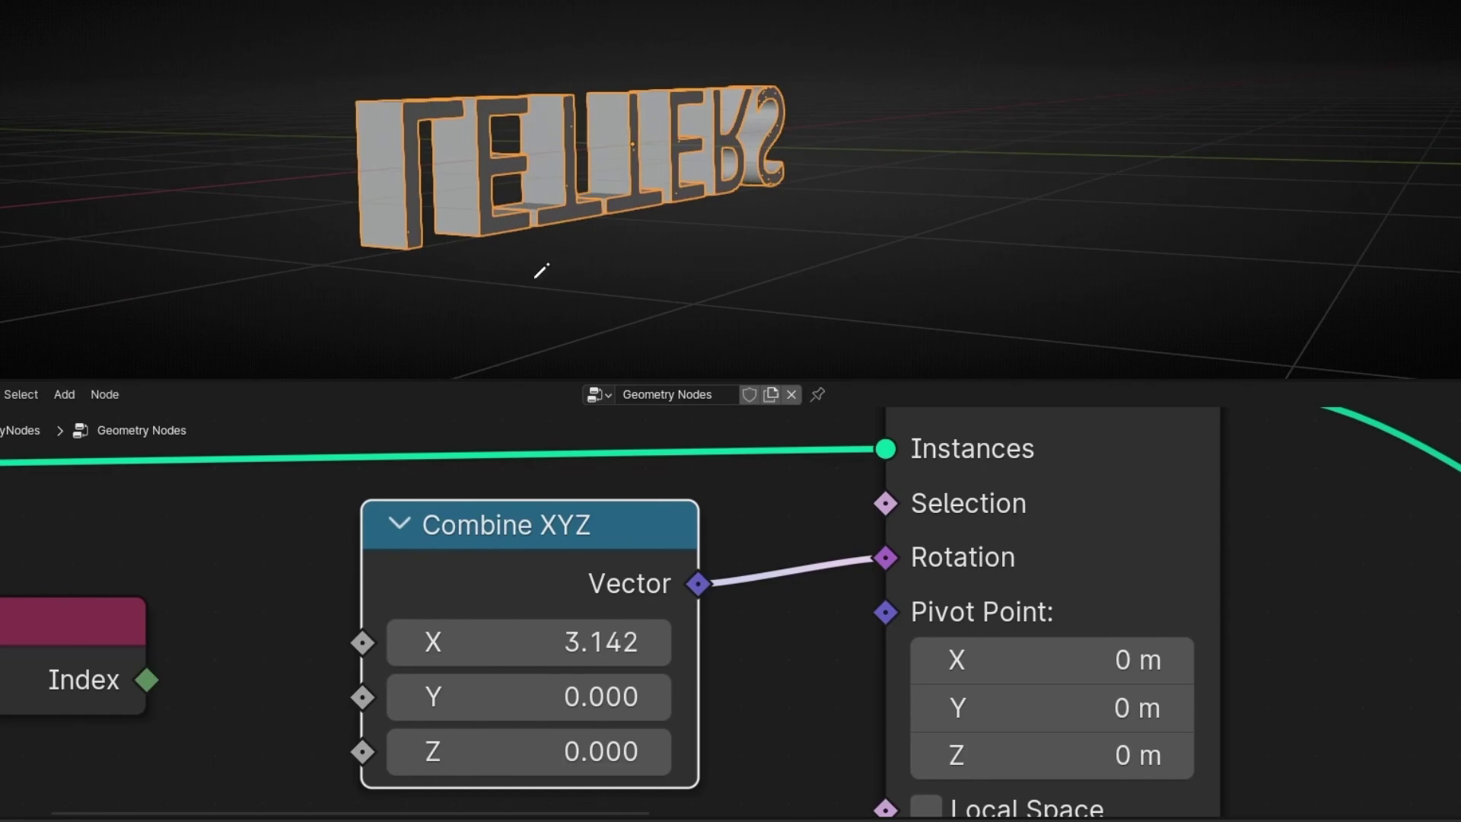
Draw annotation arrows circling the letters as seen from the side, and erase them.
middle_drag(541, 271, 598, 71)
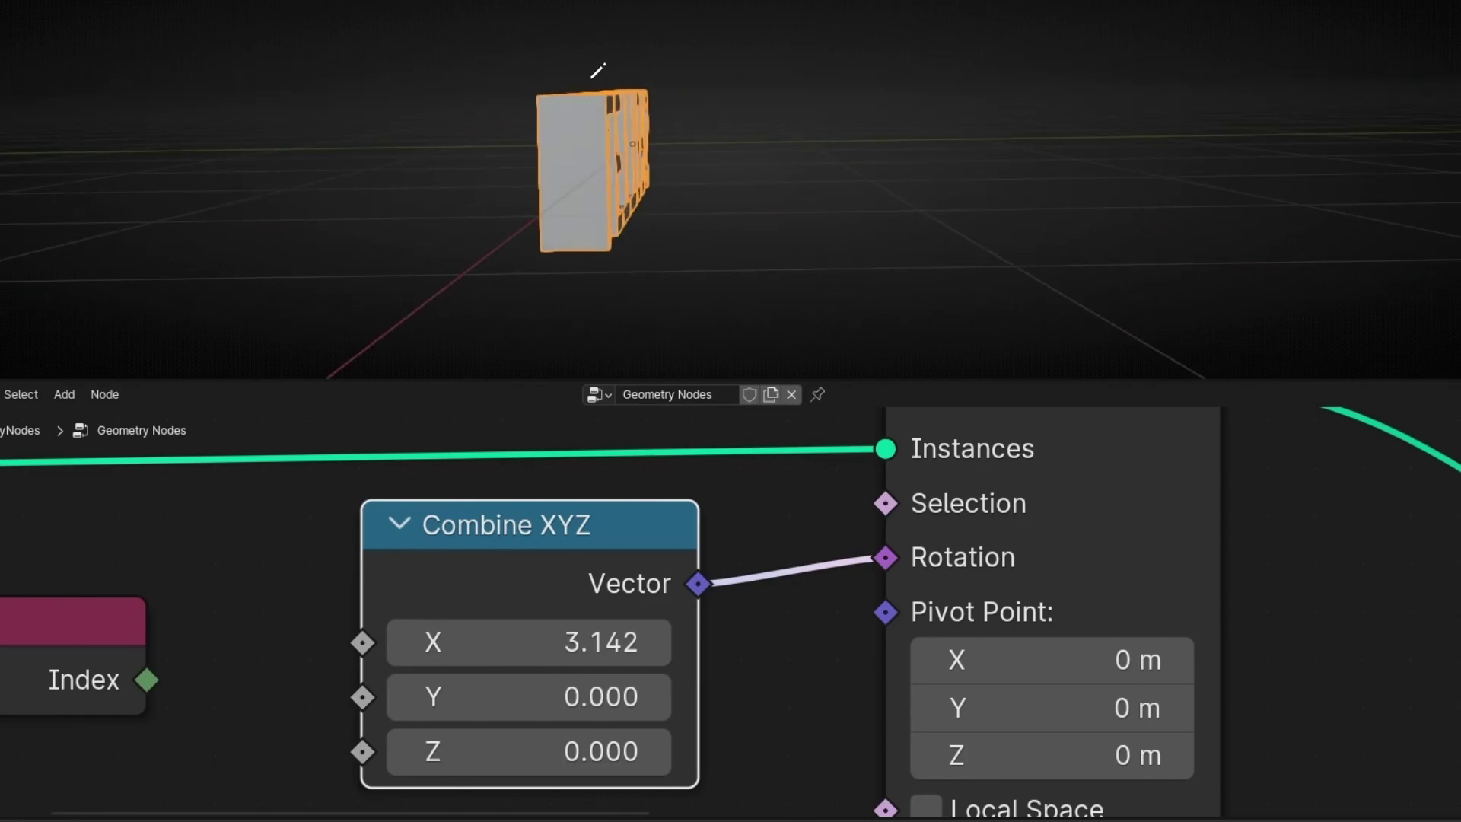
mouse_move(593, 75)
mouse_down()
mouse_move(722, 217)
mouse_move(681, 261)
mouse_move(708, 294)
mouse_move(475, 210)
mouse_move(537, 97)
mouse_move(753, 304)
mouse_move(616, 34)
mouse_up()
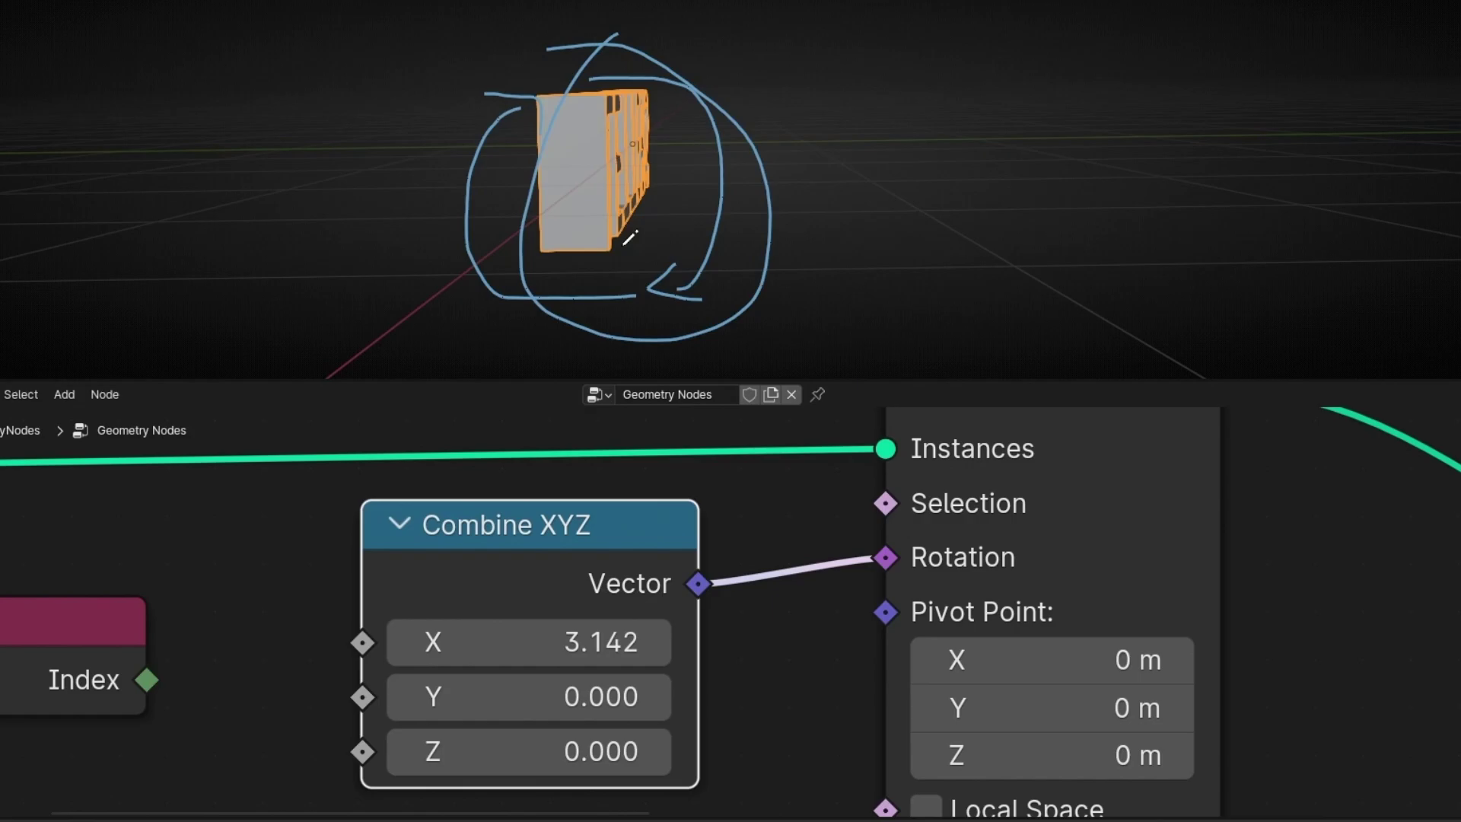
mouse_move(623, 244)
right_down()
mouse_move(671, 281)
mouse_move(654, 305)
right_up()
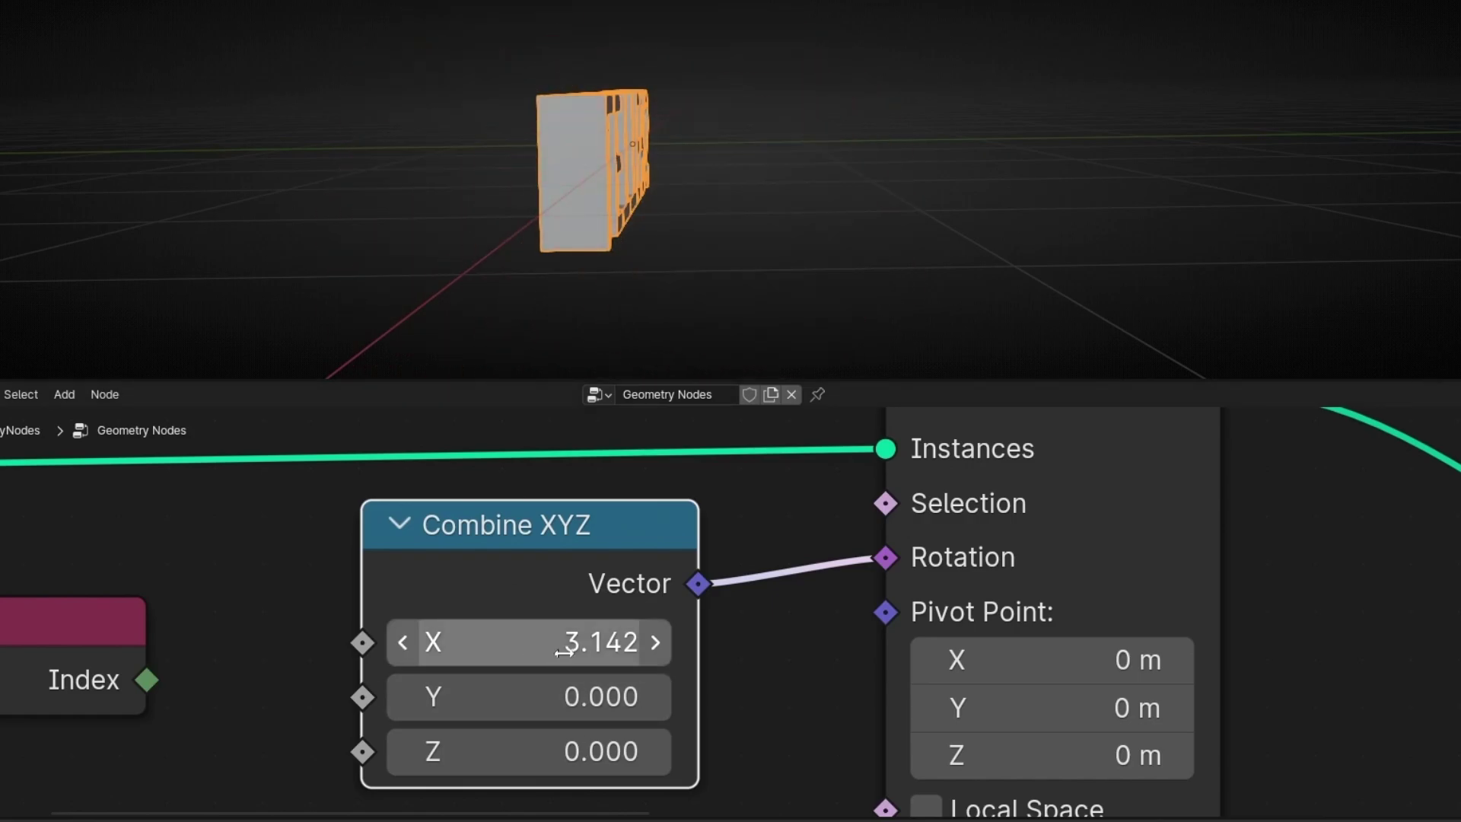
Set the Combine XYZ X value to pi*2 to give the letters a full rotation.
click(564, 652)
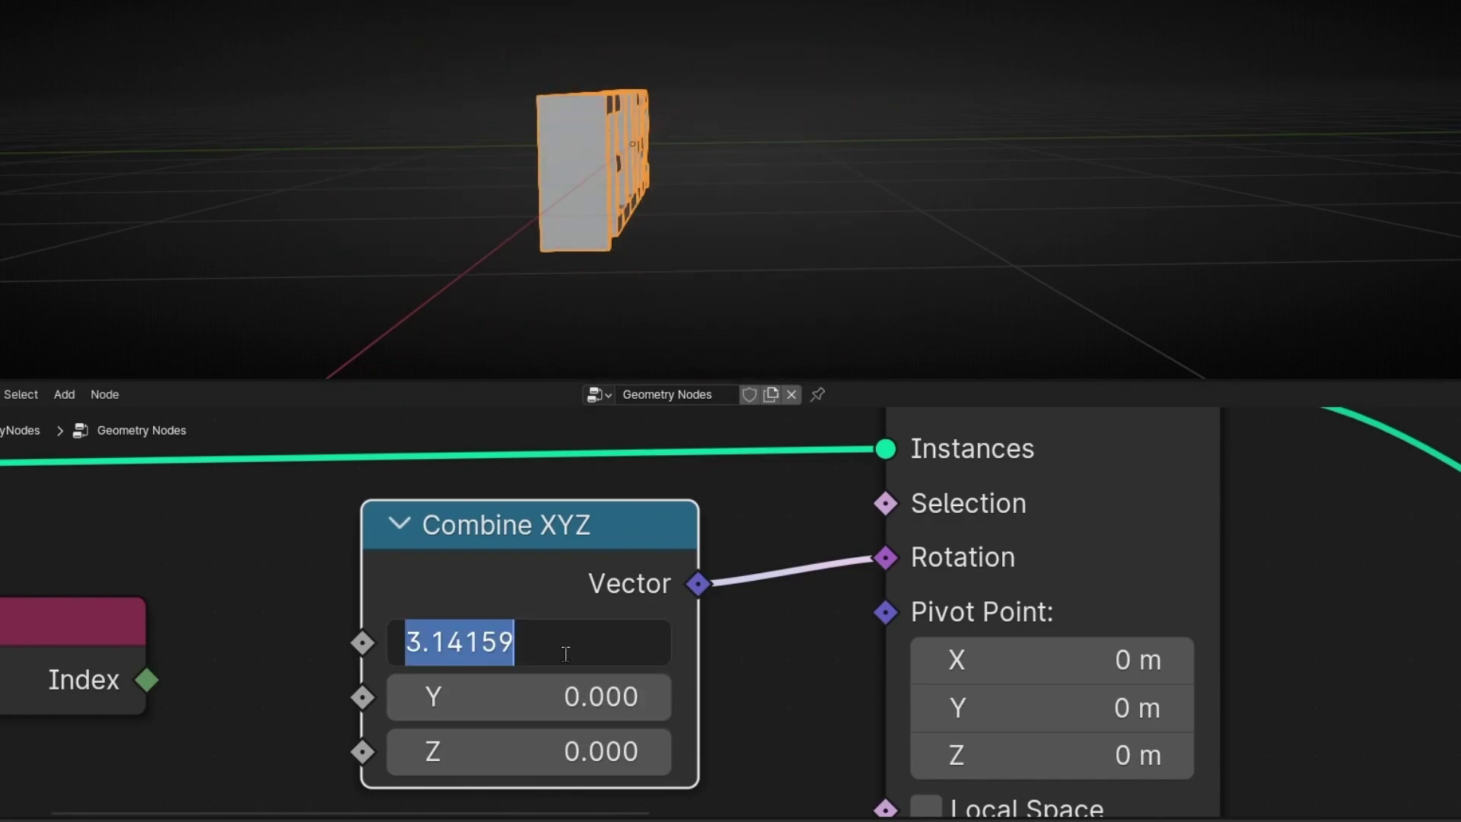
text(pi*)
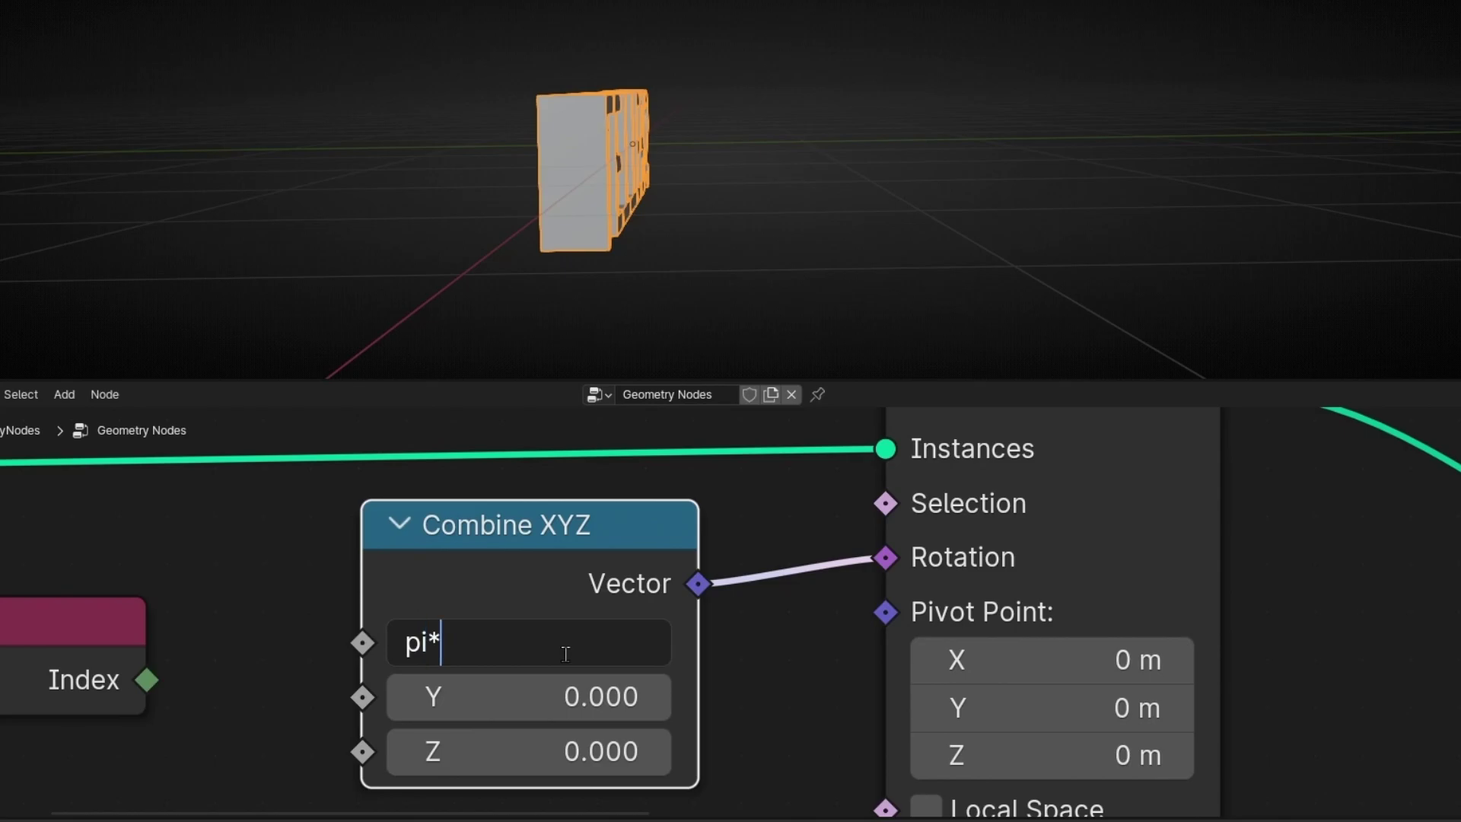
text(2)
key(Return)
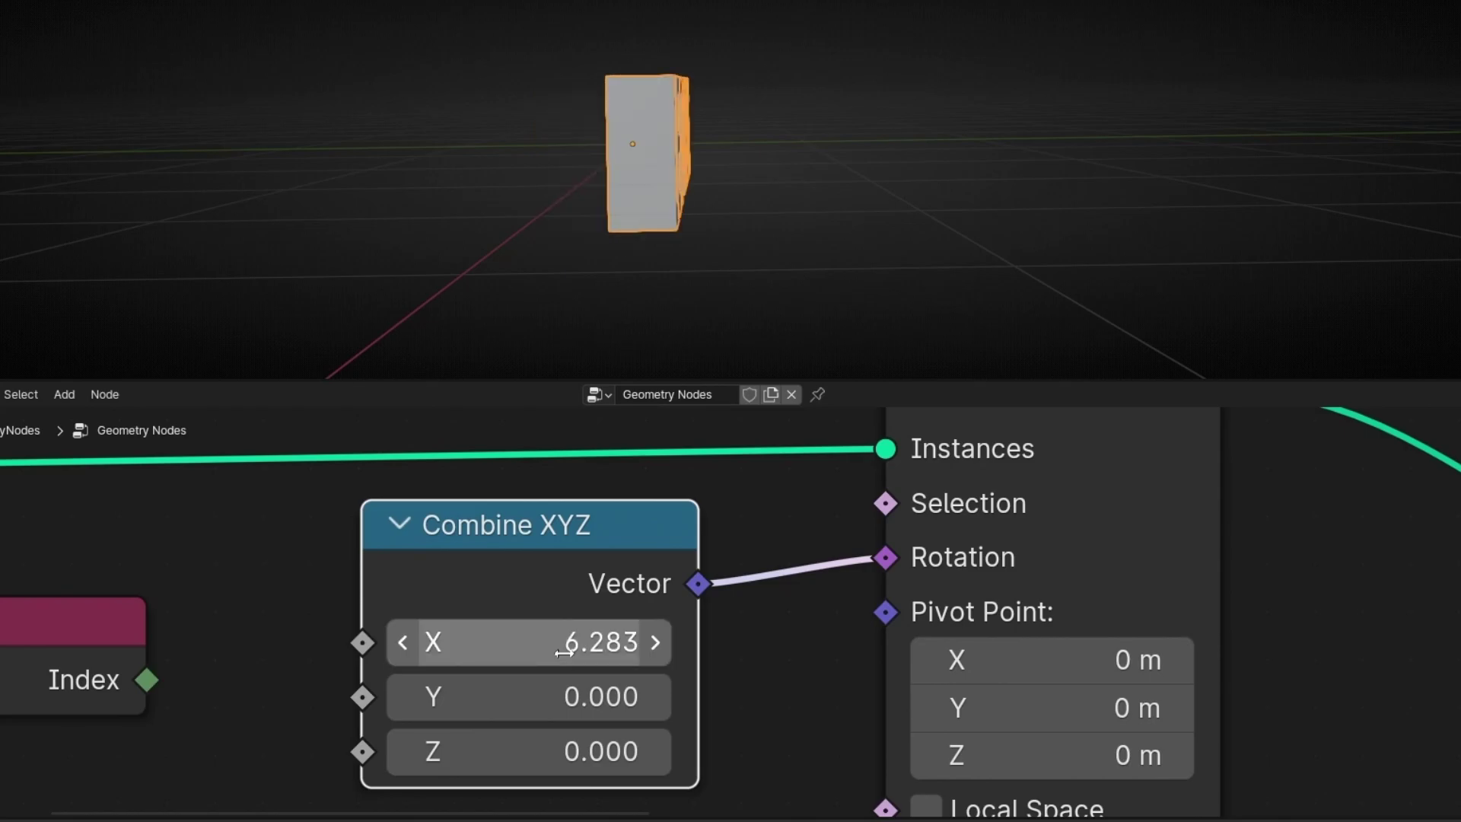
Draw an annotation stroke beside the letter L from a front-facing view and erase it.
middle_drag(704, 372, 509, 144)
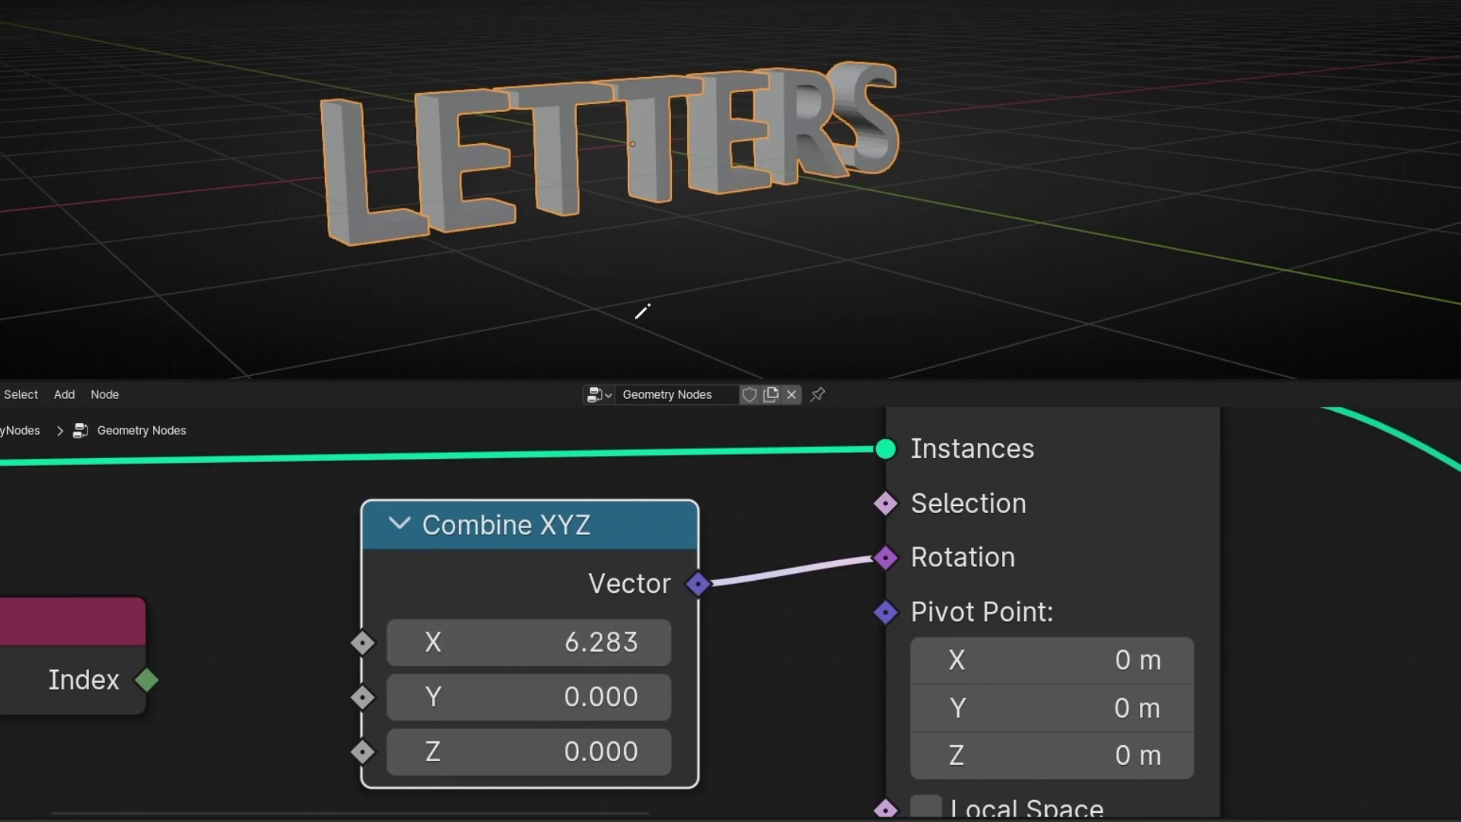
mouse_move(331, 86)
mouse_down()
mouse_move(362, 286)
mouse_move(298, 126)
mouse_move(310, 116)
mouse_move(291, 162)
mouse_up()
right_drag(446, 204, 271, 228)
mouse_move(277, 220)
middle_down()
mouse_move(792, 228)
mouse_move(620, 269)
middle_up()
Set the Combine XYZ X value to 1 and change it to 2 to compare the uniform letter rotations.
click(478, 641)
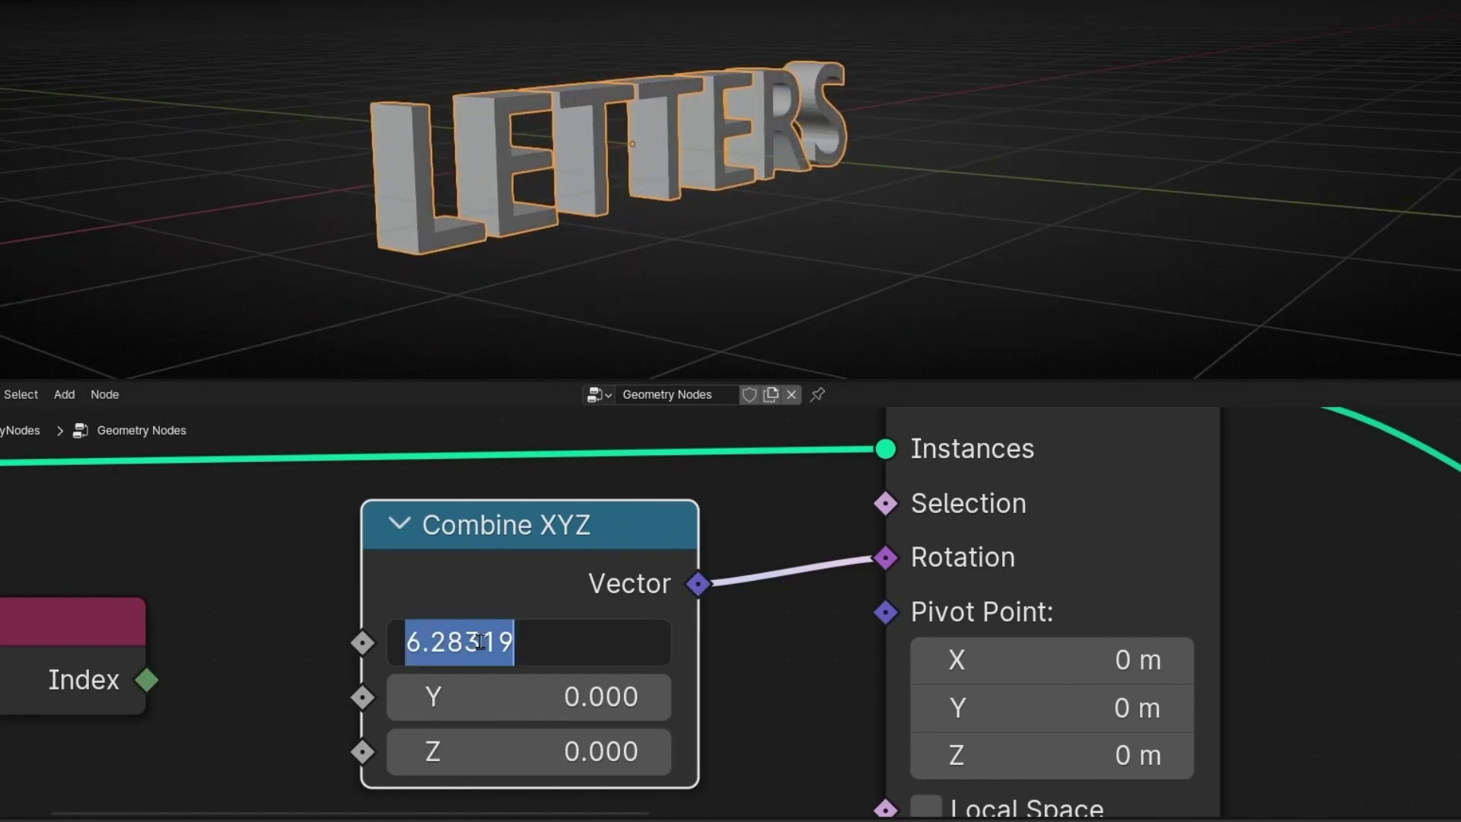
text(1)
key(Return)
click(478, 642)
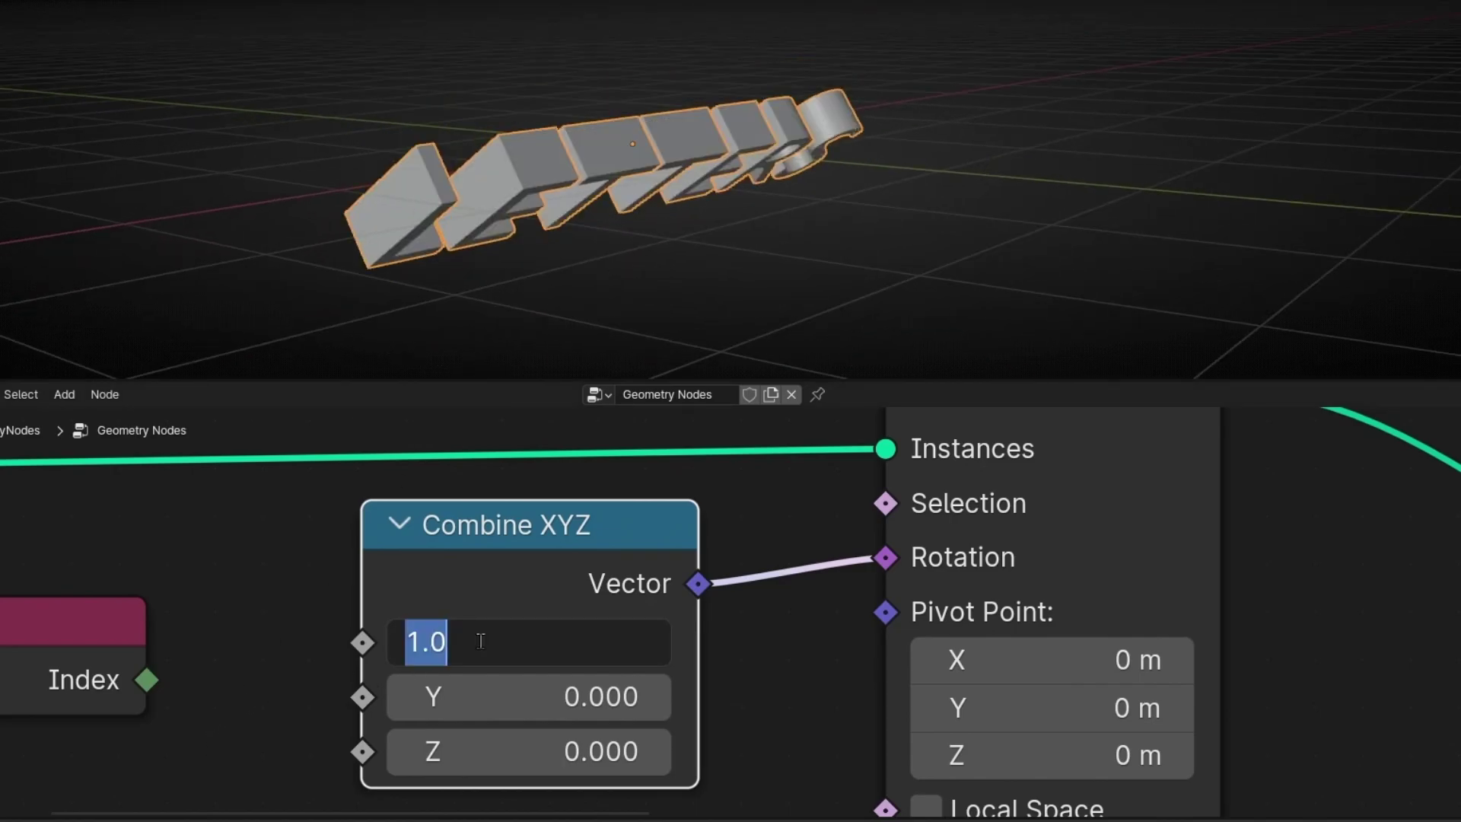
text(2)
key(Return)
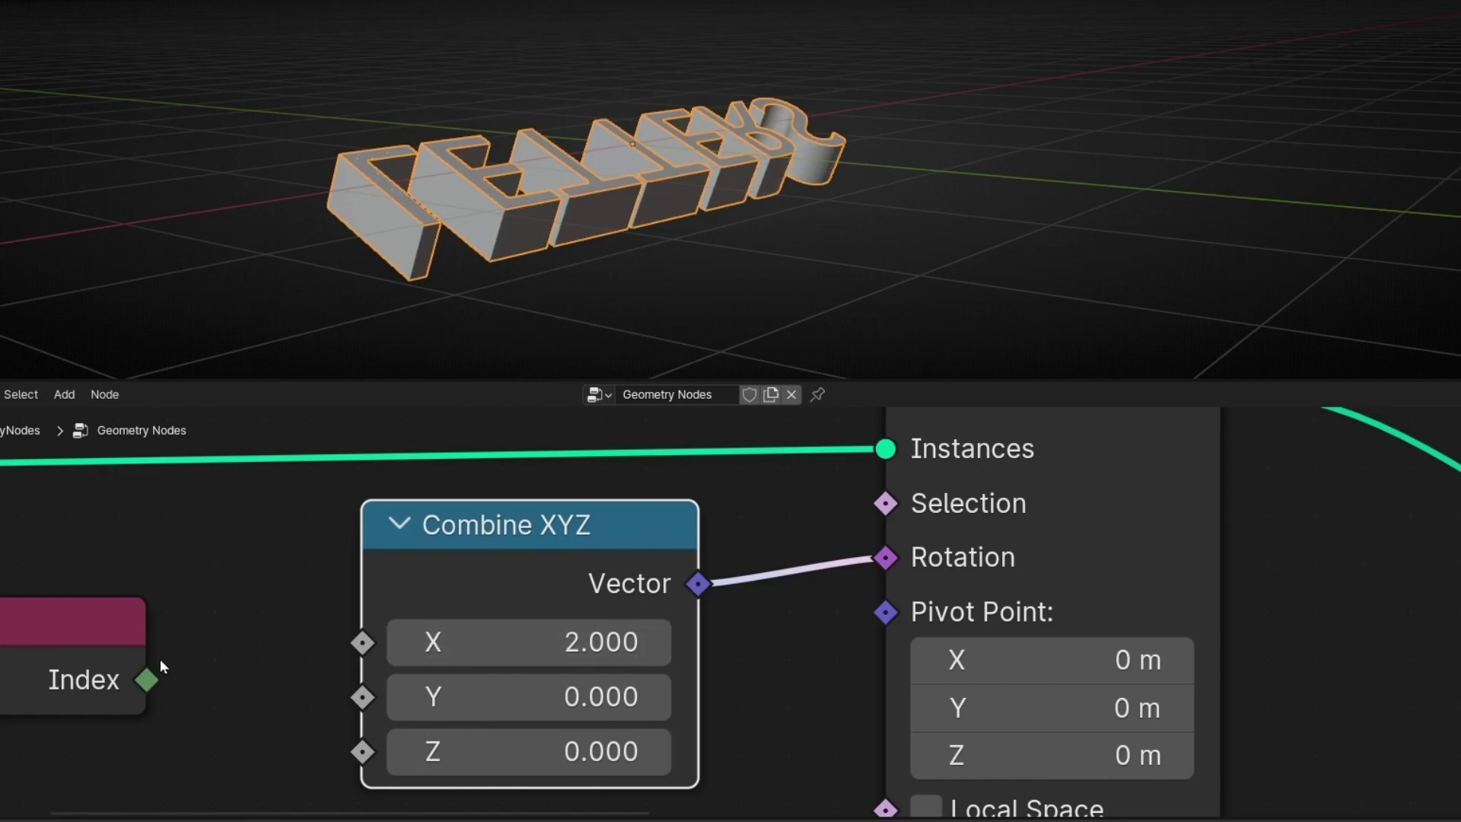
Connect the Index output to the Combine XYZ X input, move the Index node closer, and inspect the letters from several angles.
drag(144, 681, 362, 643)
middle_drag(644, 199, 490, 200)
scroll(485, 205, down, 2)
drag(26, 678, 153, 638)
scroll(500, 288, up, 3)
scroll(506, 283, up, 3)
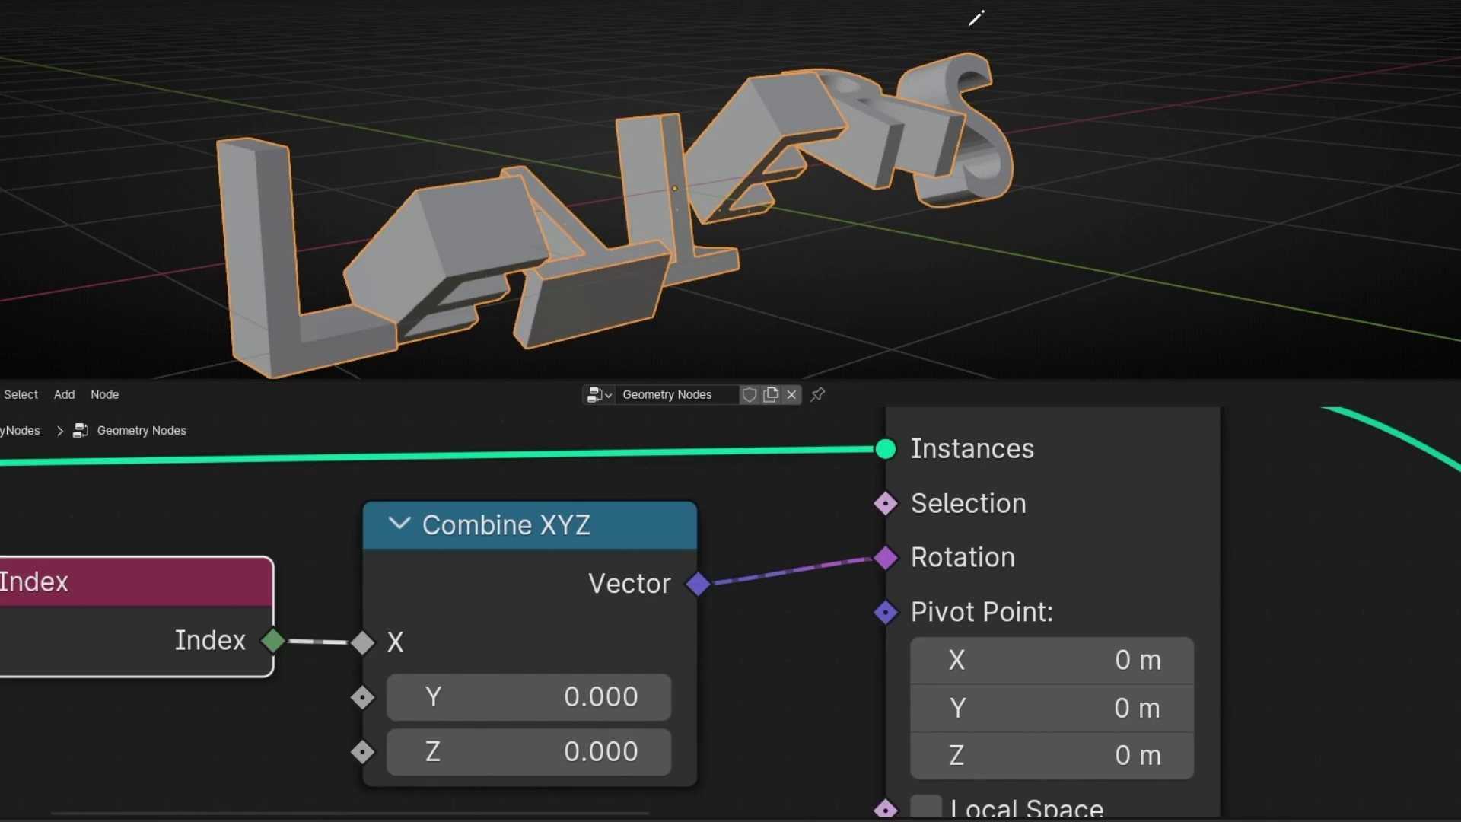
middle_drag(1202, 232, 916, 227)
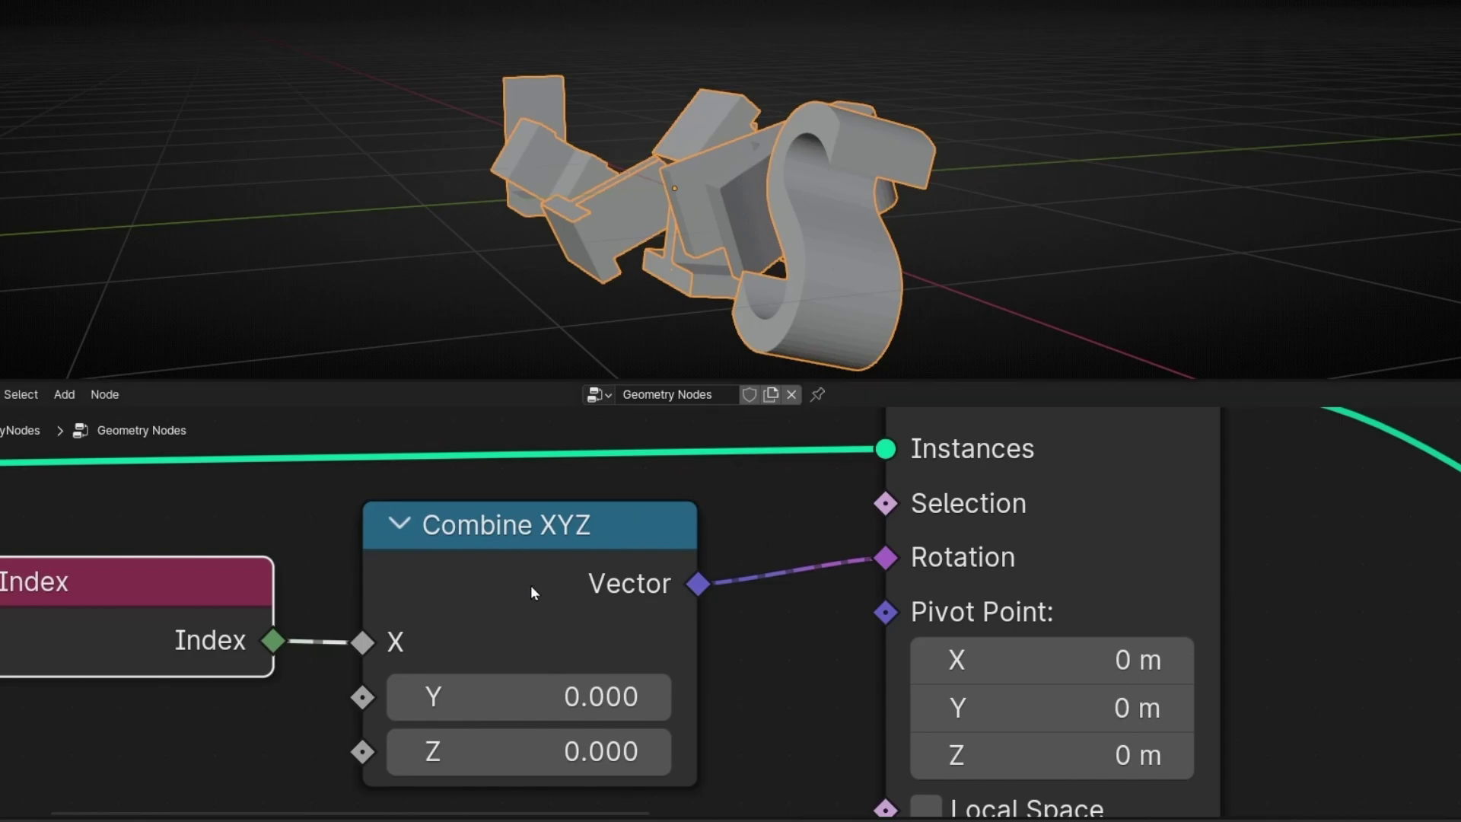
middle_drag(525, 228, 760, 229)
Spread out the String to Curves and Index nodes to make room before the Combine XYZ node.
middle_drag(368, 700, 797, 680)
scroll(614, 693, down, 5)
scroll(614, 693, down, 6)
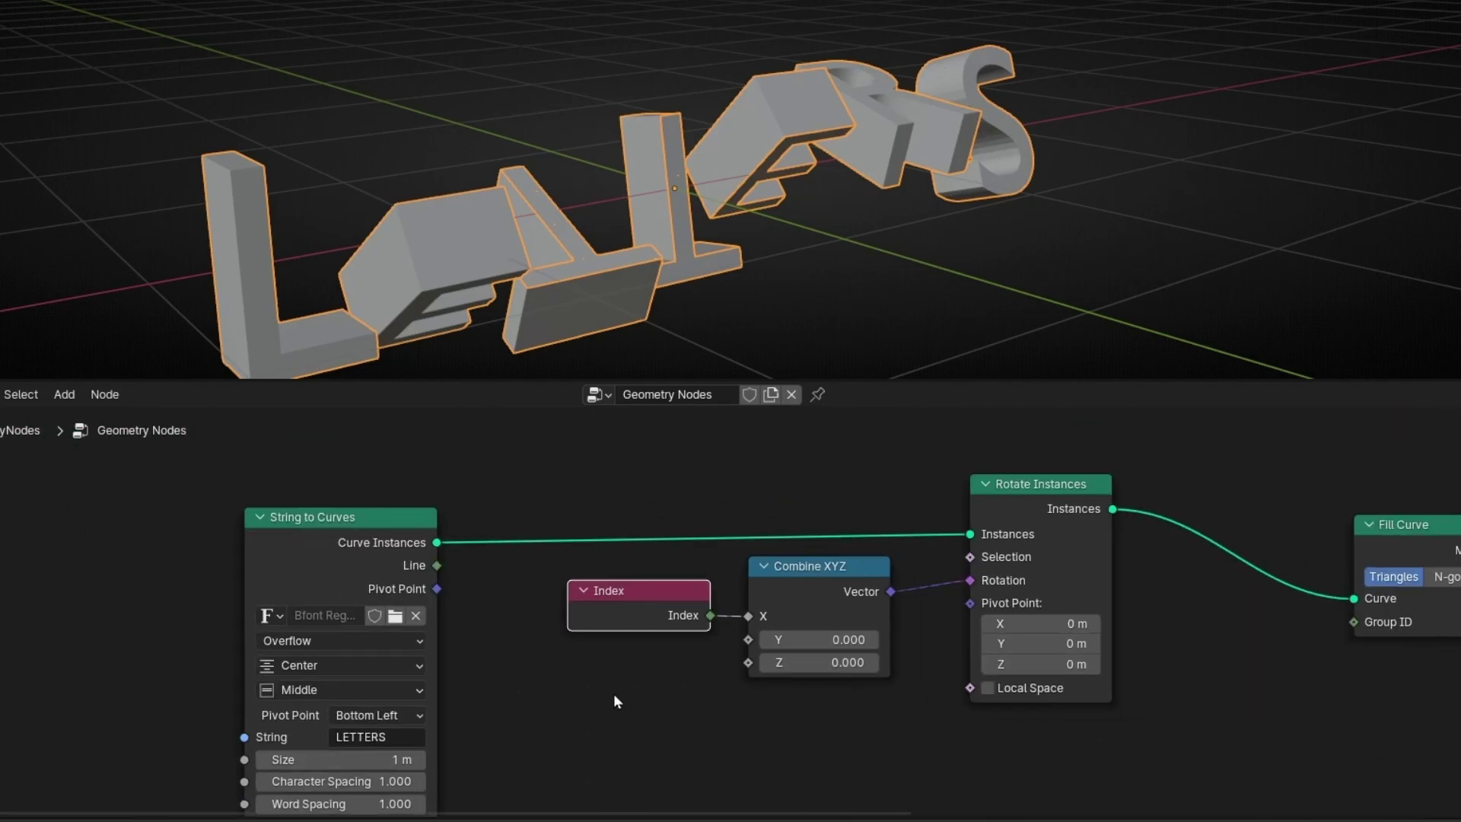
middle_drag(542, 691, 613, 667)
drag(414, 535, 247, 535)
drag(683, 588, 553, 587)
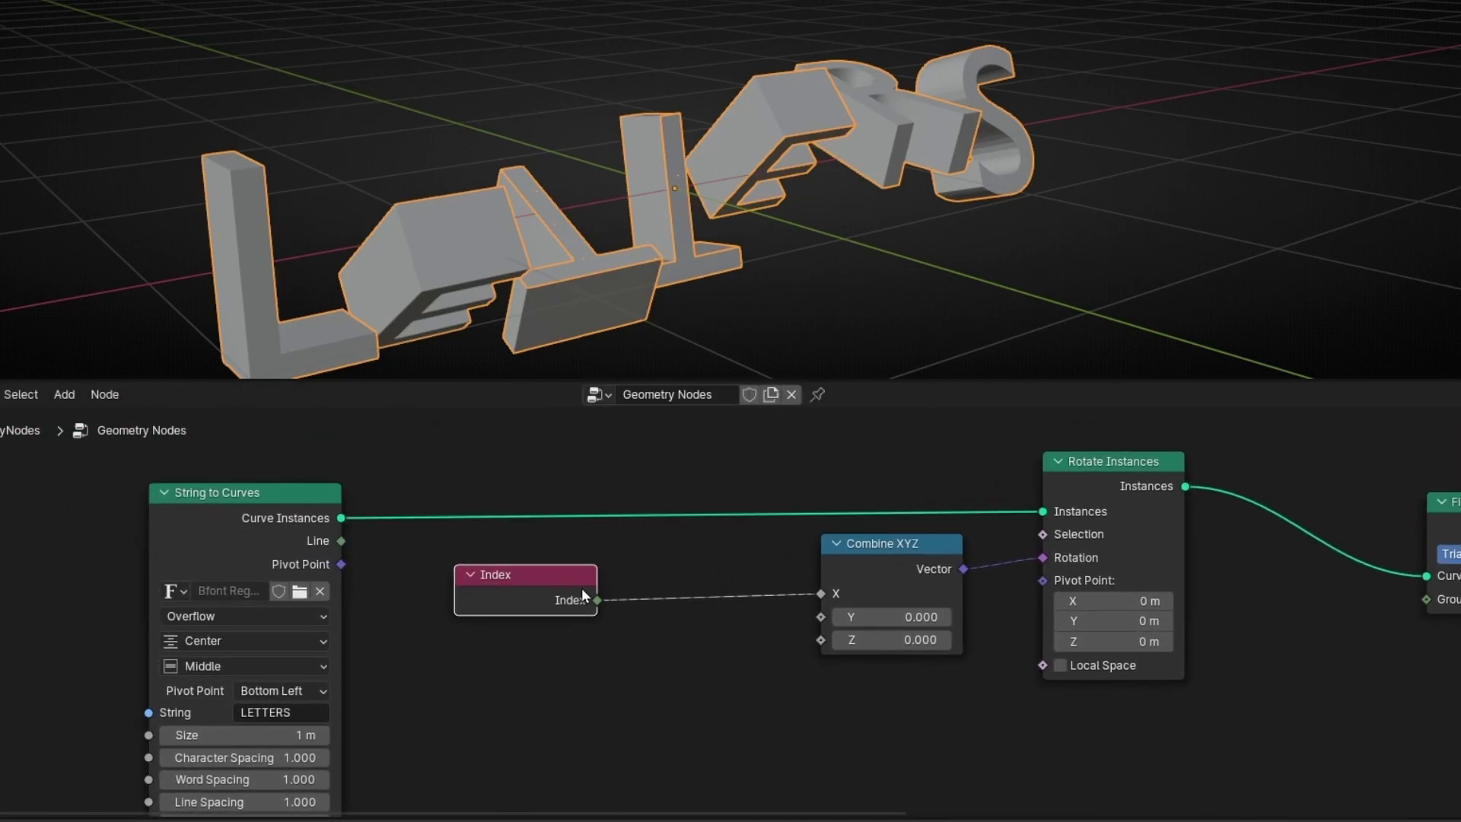
Insert a Math node set to Add on the link between the Index and Combine XYZ nodes.
key(shift+a)
text(math)
key(Return)
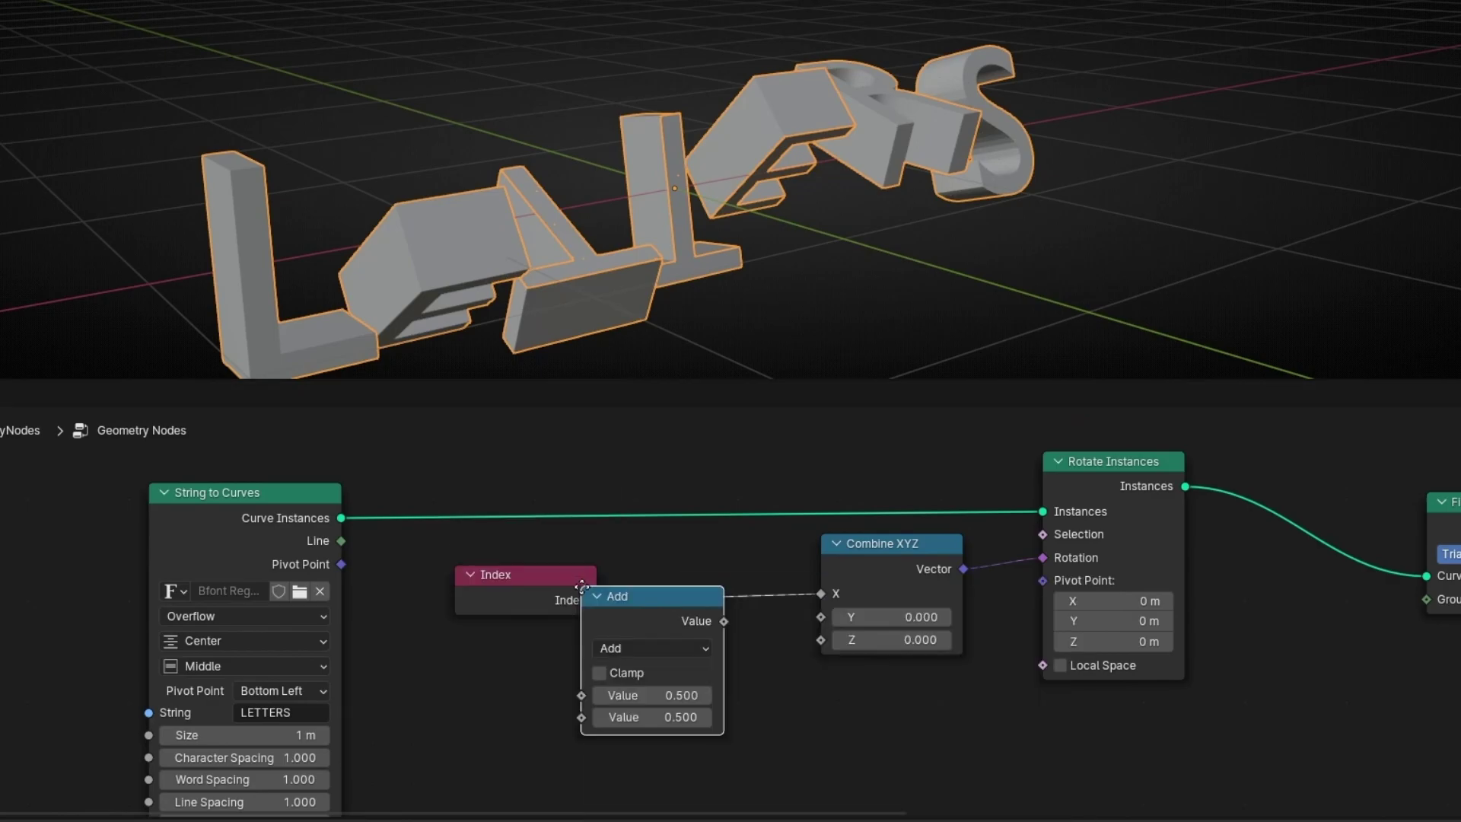
click(692, 548)
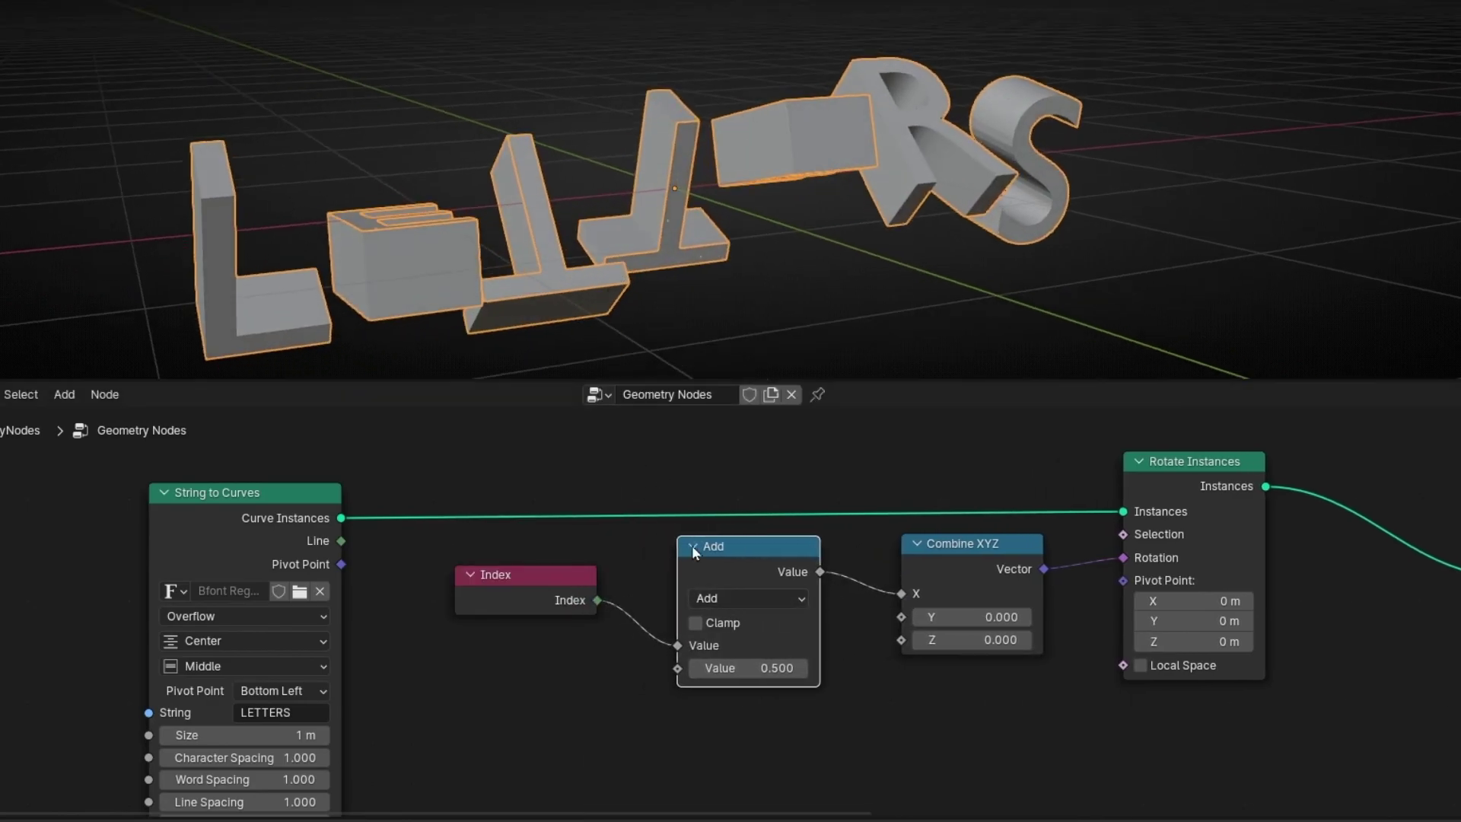
Sweep the Add node's second value up to 38.8 to spin the letters, and reset it to 0.
scroll(760, 632, up, 5)
middle_drag(828, 715, 715, 685)
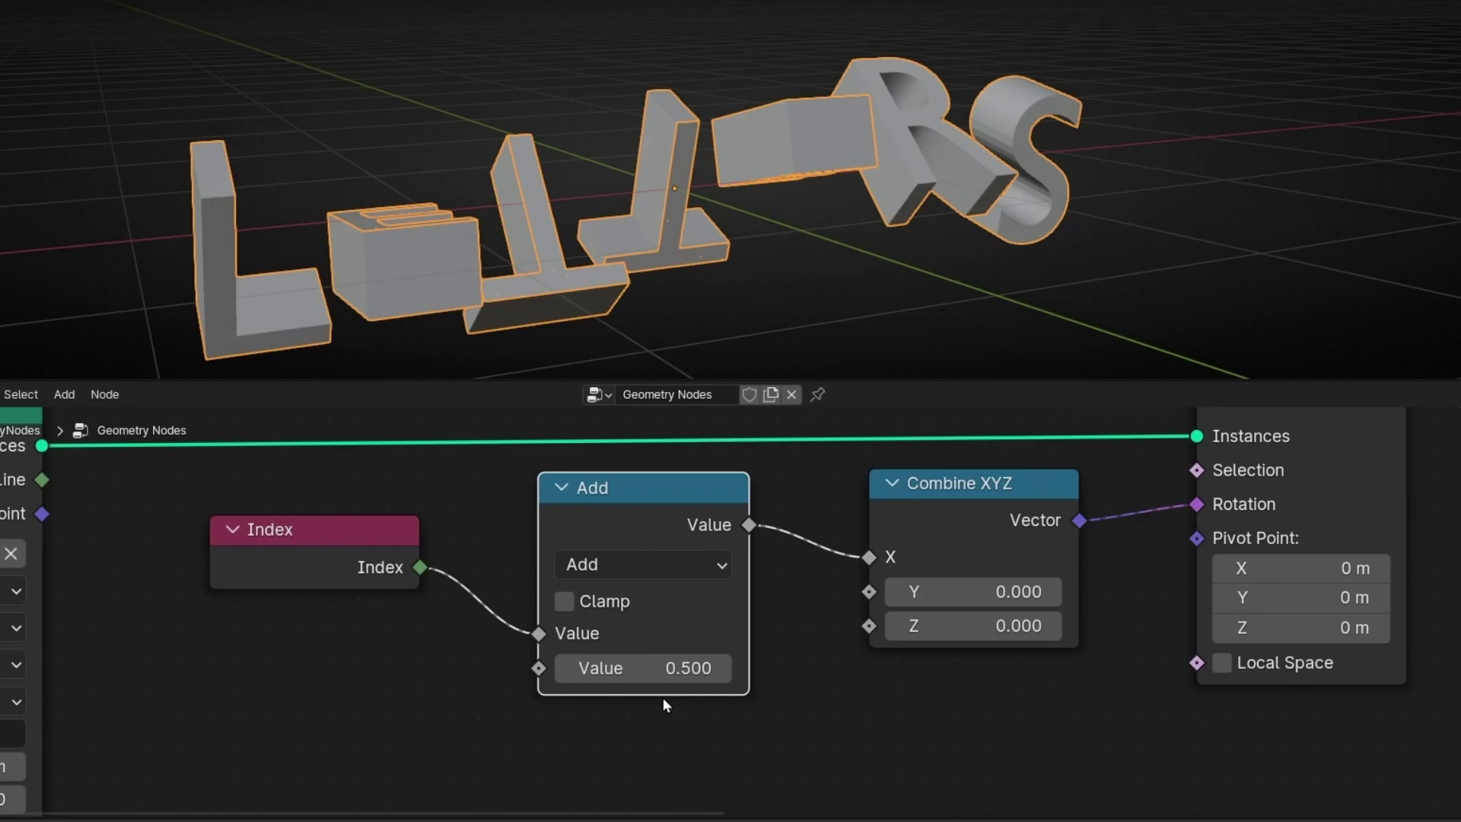
scroll(420, 287, down, 1)
middle_drag(486, 284, 555, 270)
drag(622, 674, 1137, 674)
click(622, 675)
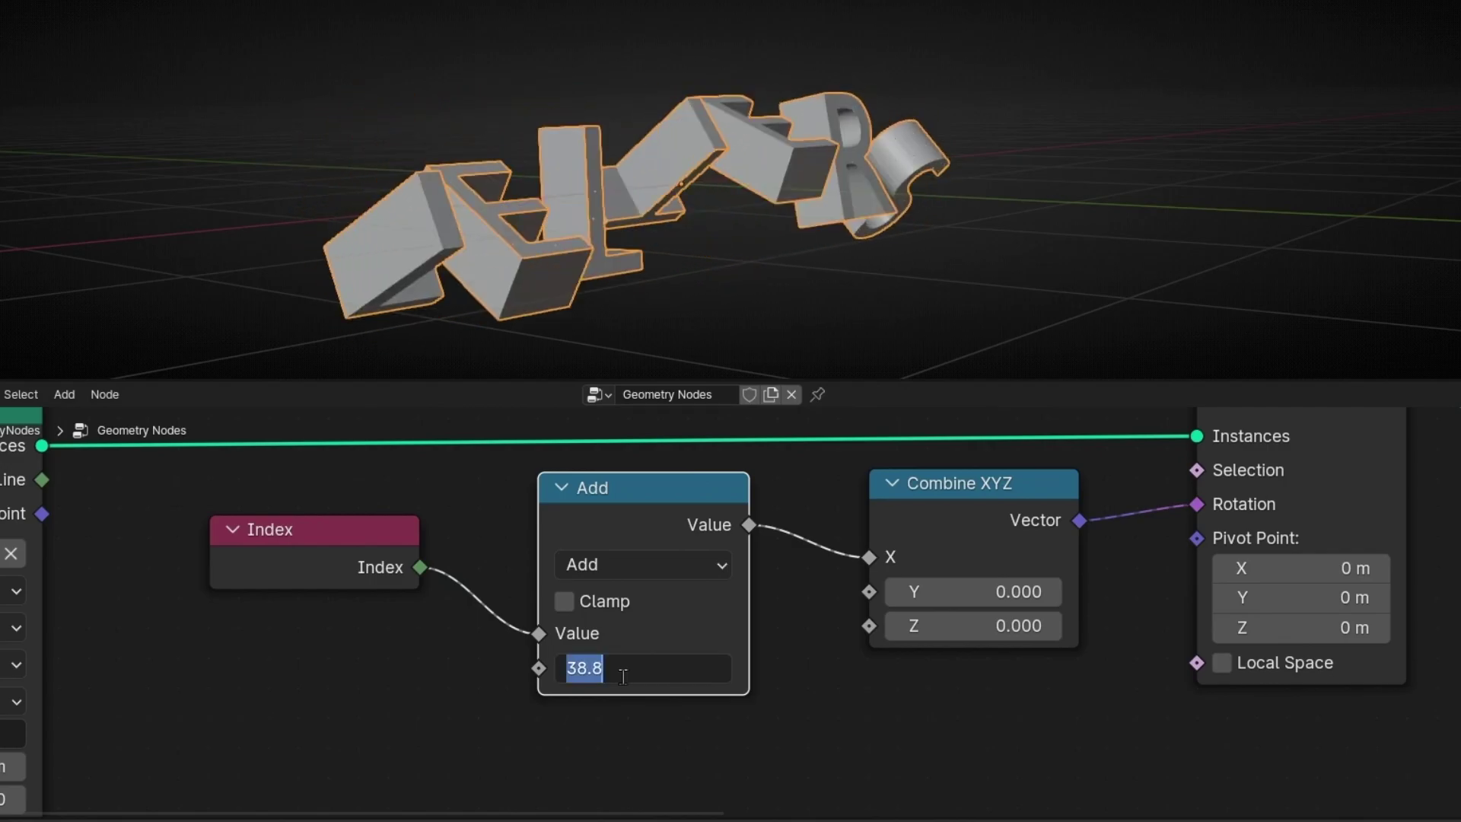
text(0)
key(Return)
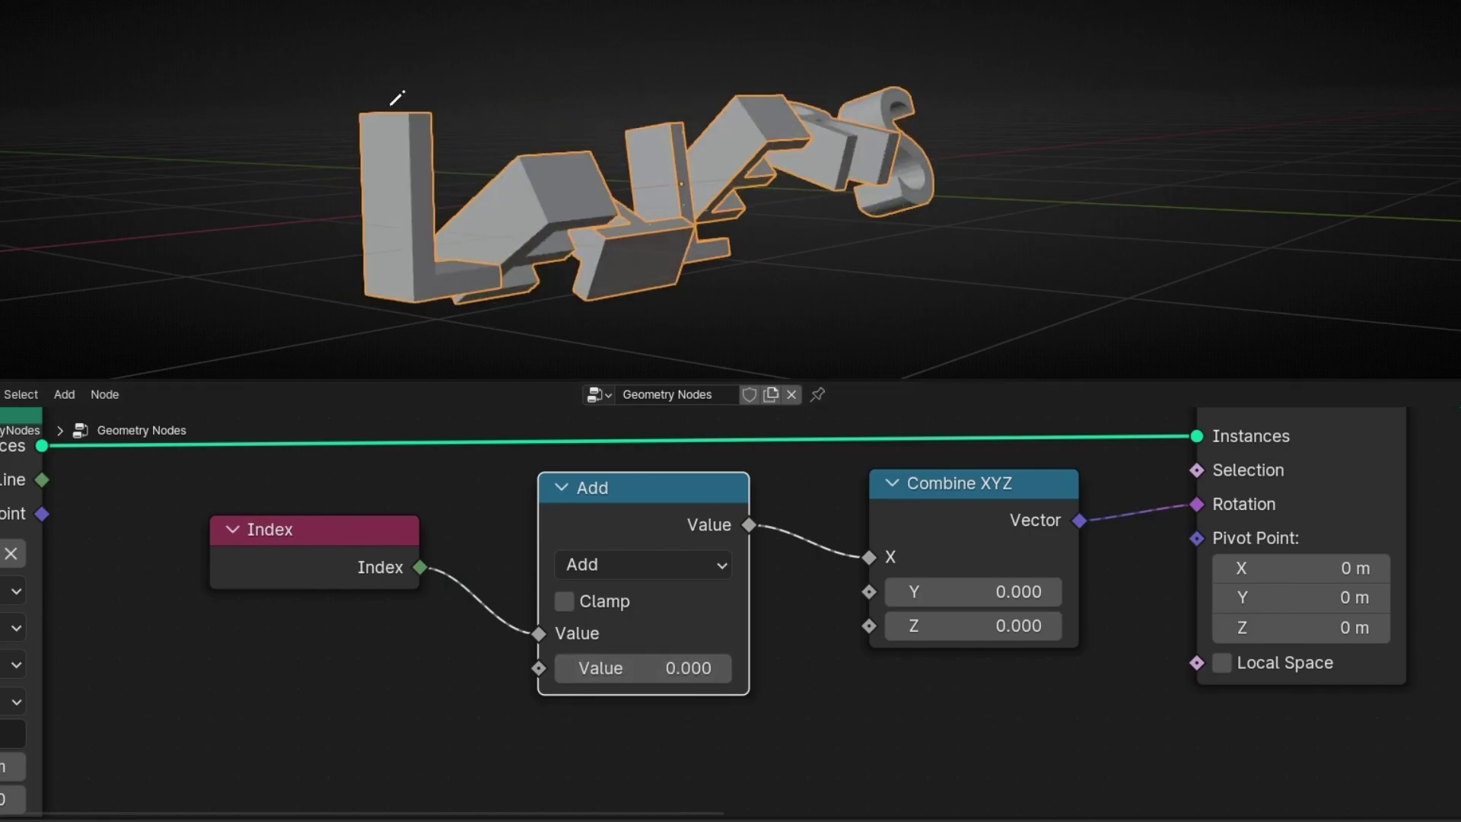
Circle the first letter with an annotation and set the Add node's second value to tau.
mouse_move(390, 105)
mouse_down()
mouse_move(513, 131)
mouse_move(352, 105)
mouse_up()
click(641, 668)
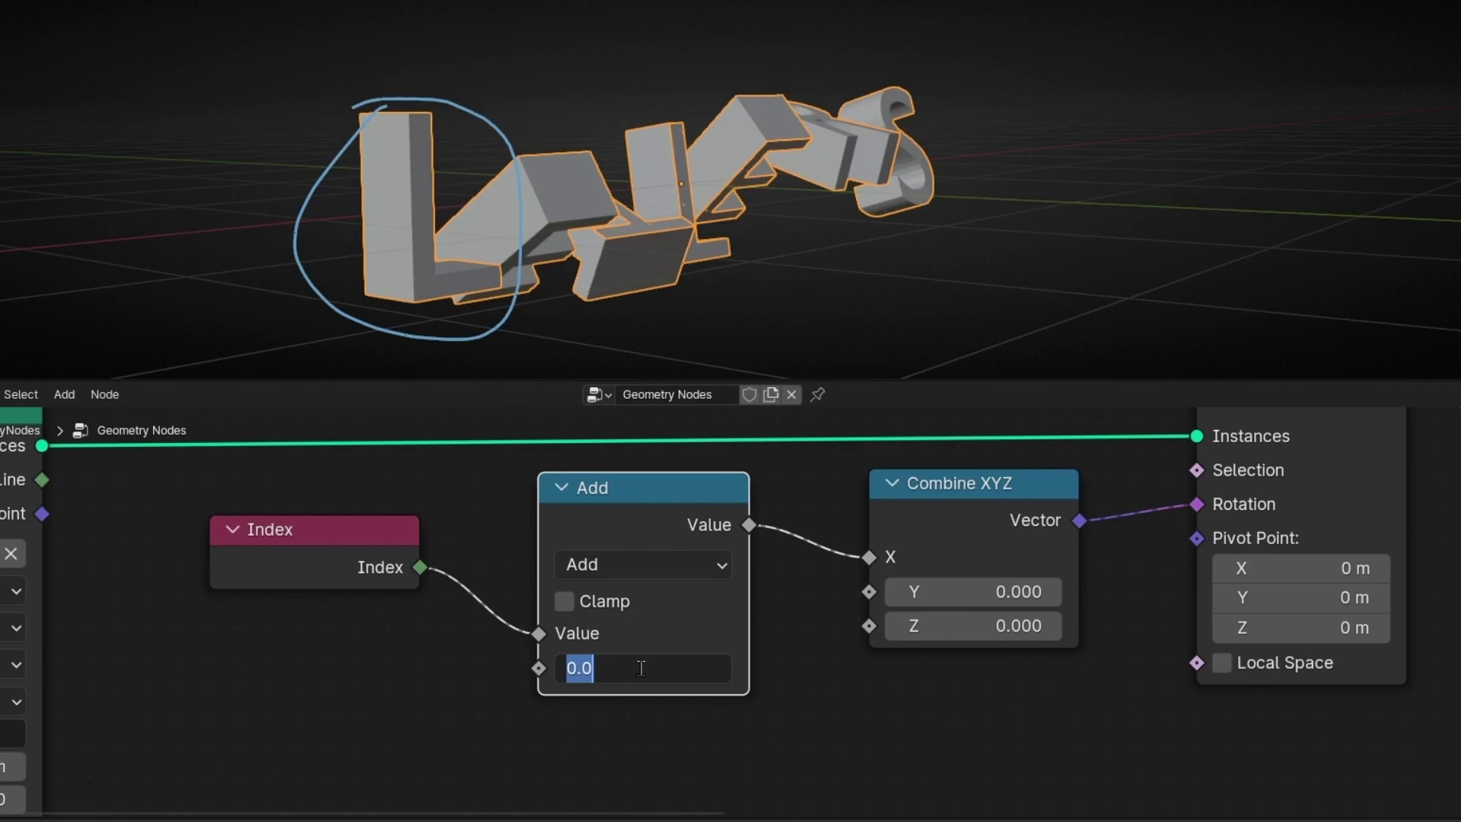
text(tau)
key(Return)
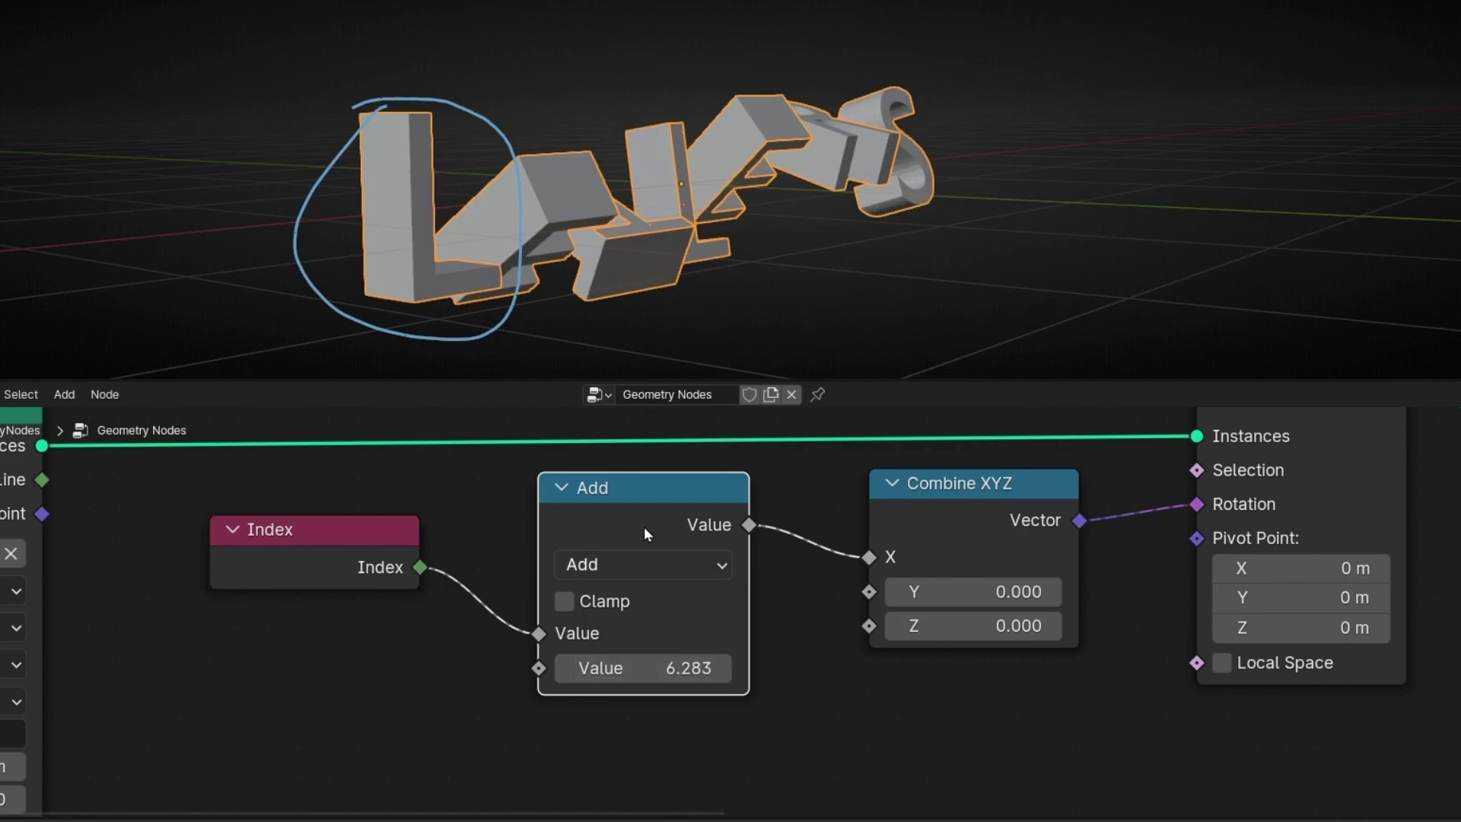
Erase the annotation around the first letter and reset the Add node's second value to 0.
mouse_move(471, 105)
ctrl+mouse_down()
mouse_move(468, 297)
mouse_move(396, 209)
ctrl+mouse_up()
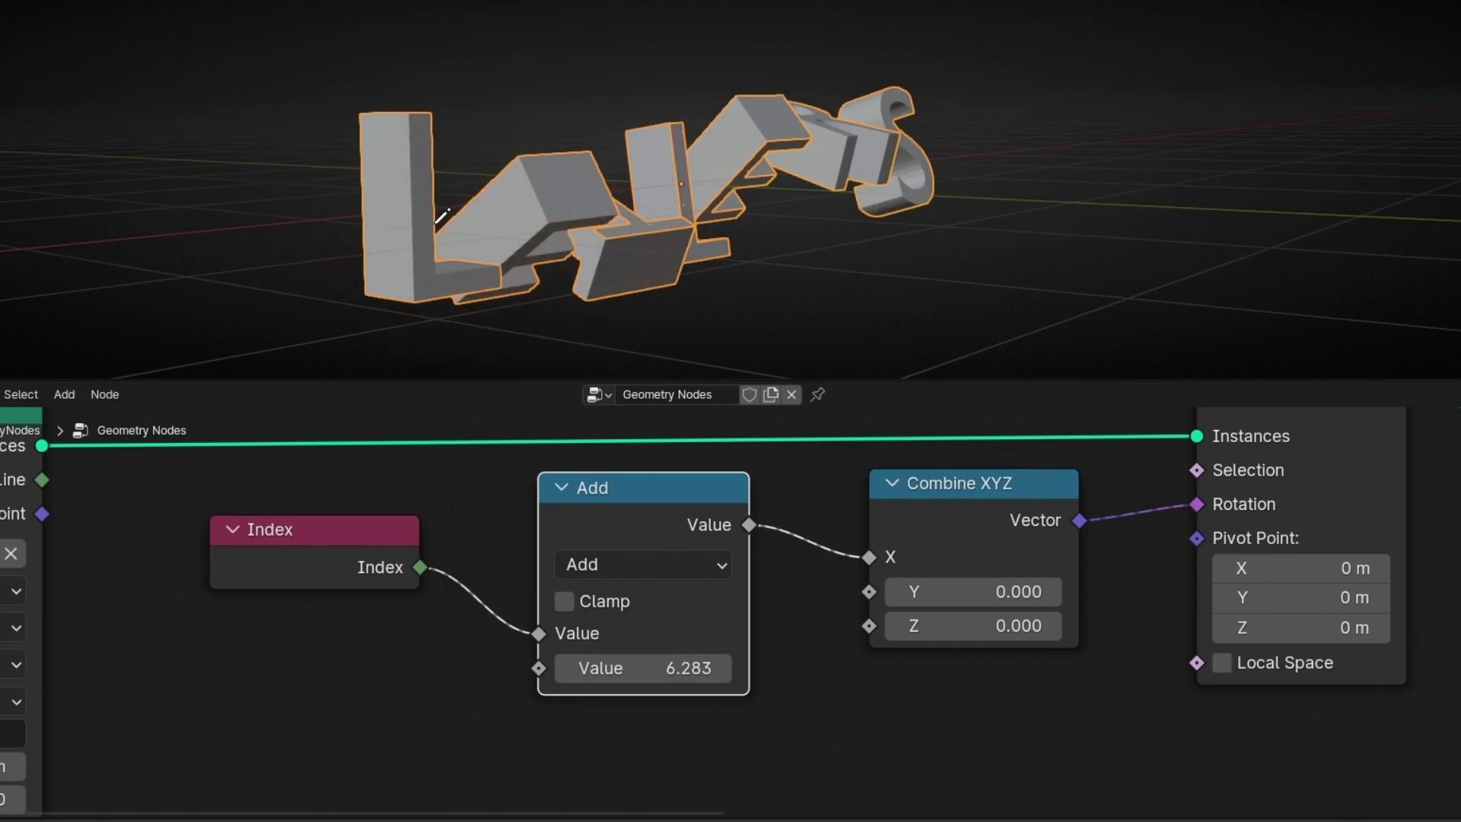
click(588, 657)
key(BackSpace)
key(Return)
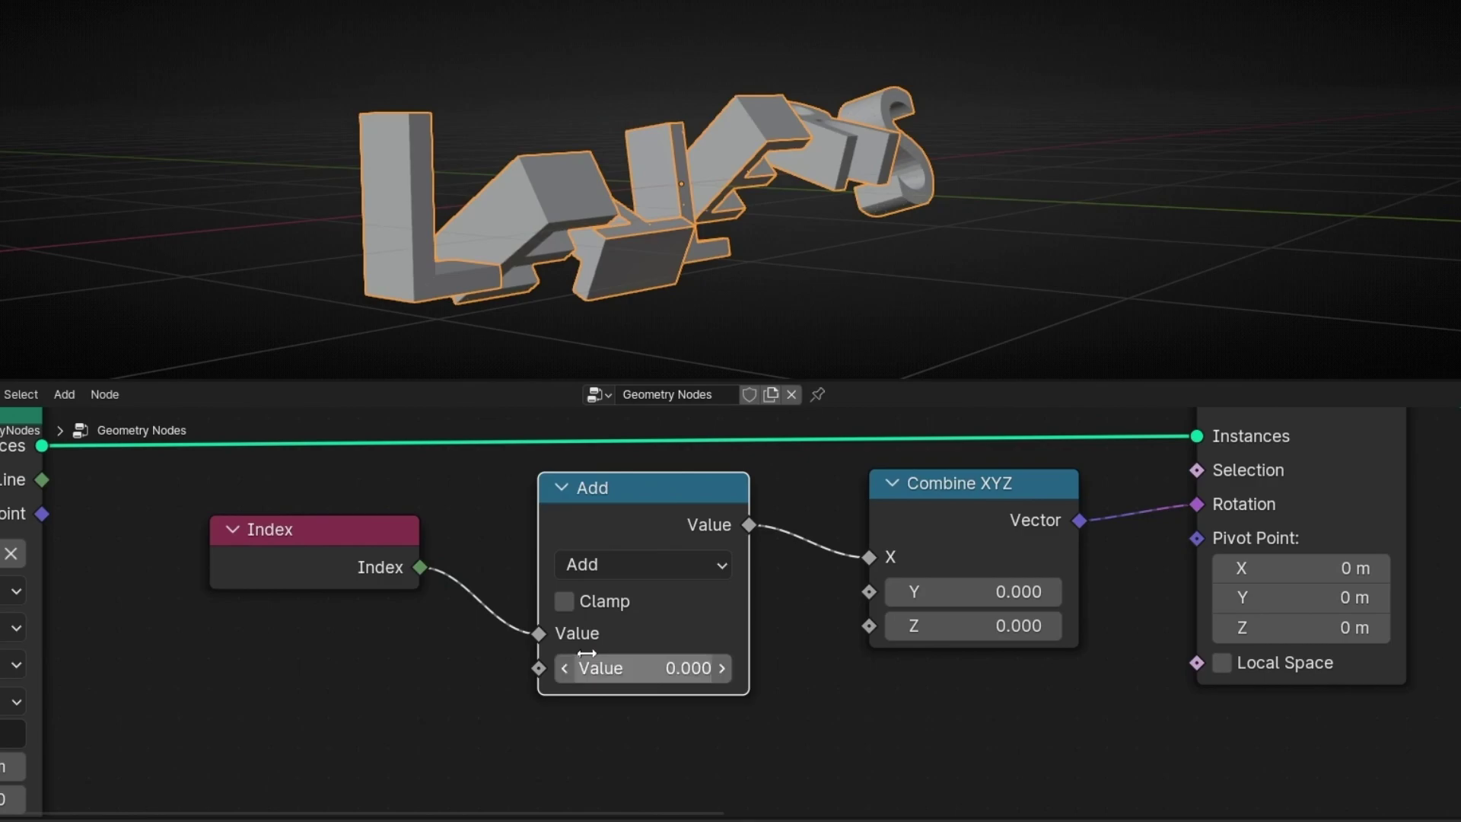
Shift the Index and Add nodes away from Combine XYZ and insert a Map Range node between Add and Combine XYZ.
drag(355, 529, 280, 535)
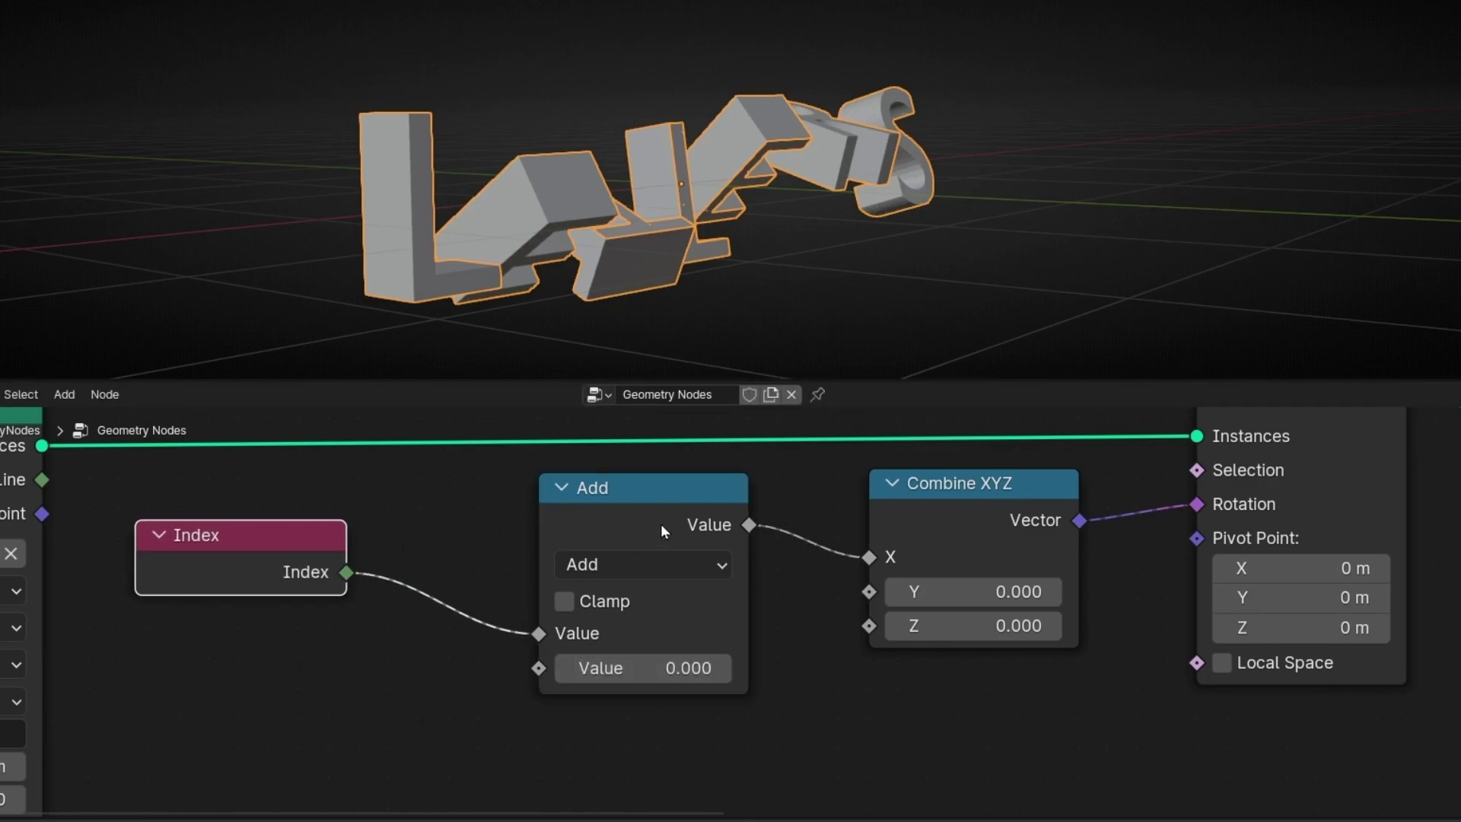
drag(660, 525, 543, 540)
key(shift+a)
text(map ra)
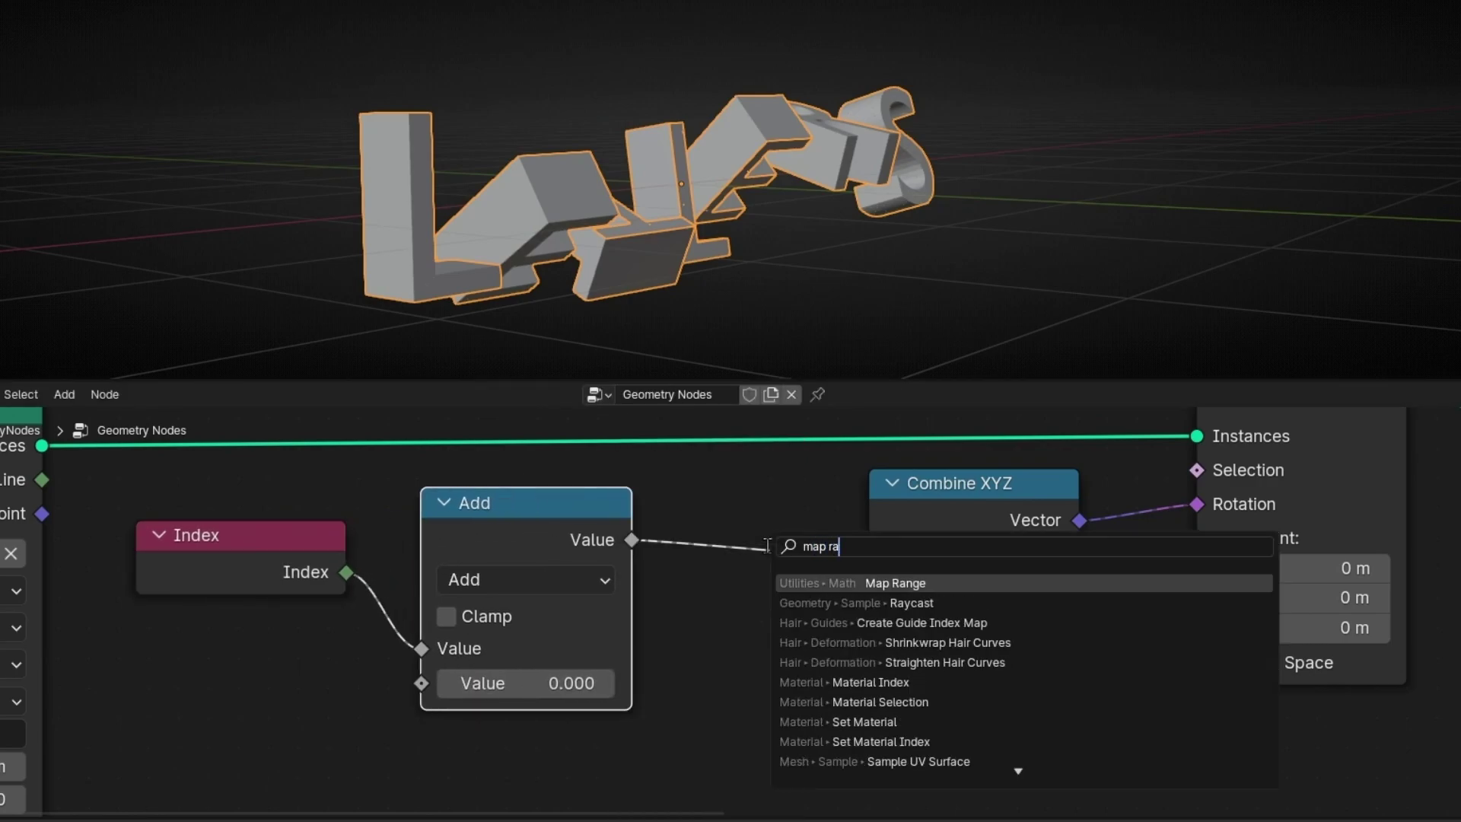
key(Return)
click(750, 468)
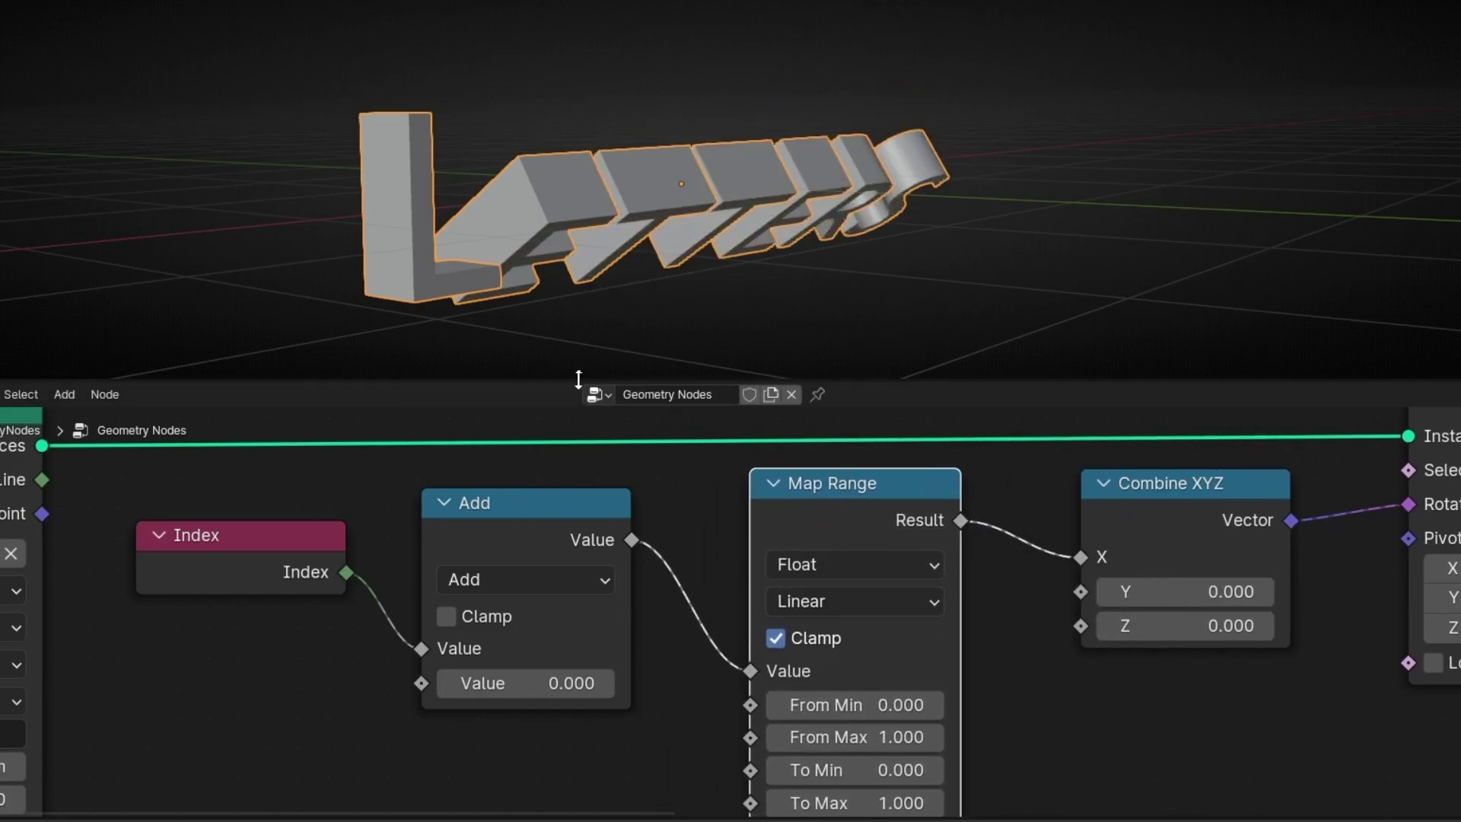
Draw a diagonal annotation line along the row of letters as seen from the side, and erase it.
middle_drag(485, 248, 676, 209)
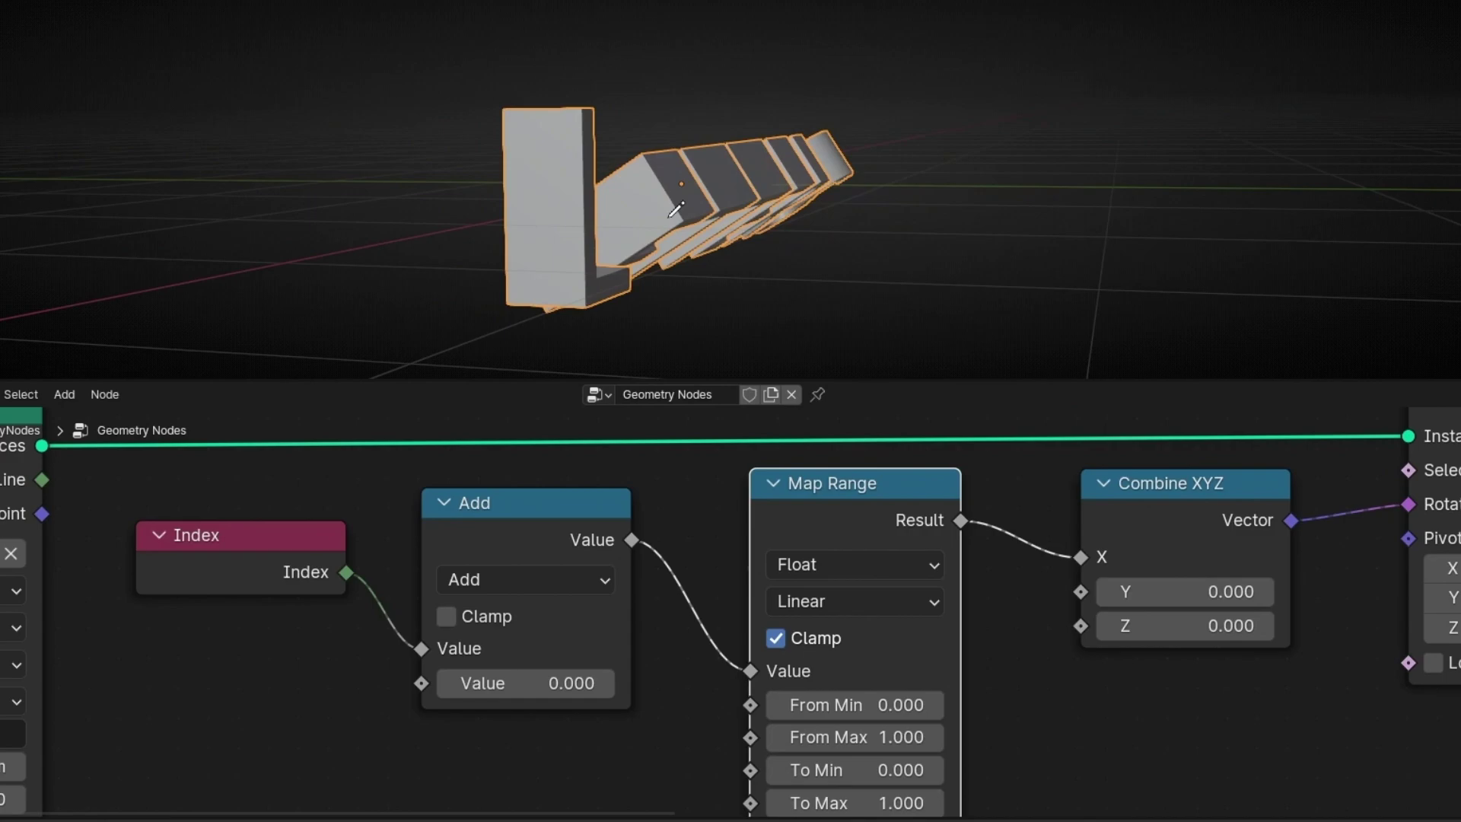
drag(524, 274, 927, 59)
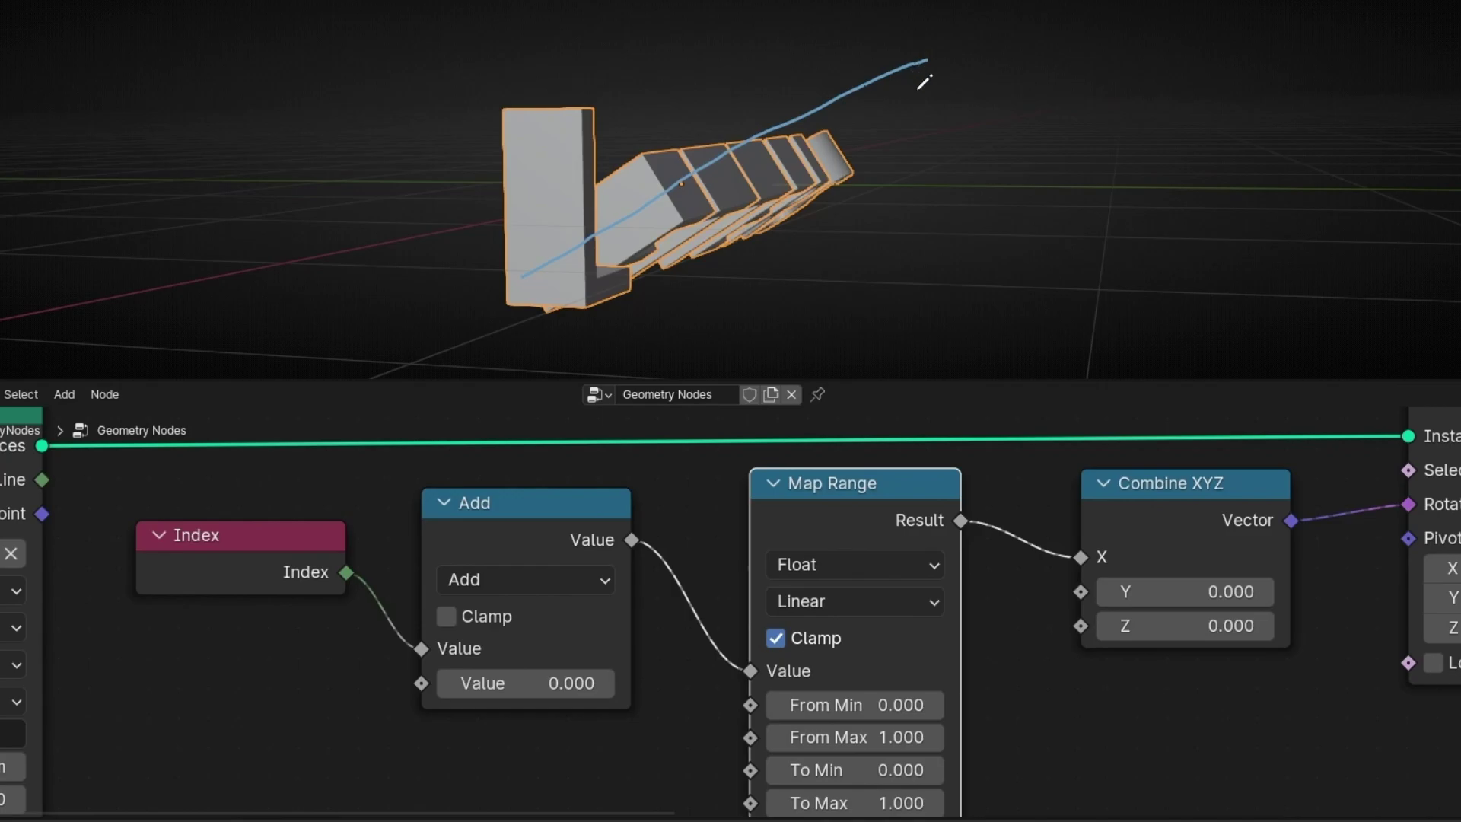
ctrl+drag(924, 82, 642, 162)
Bring the Map Range values into close view, circle the first letters with an annotation, and undo the stroke.
mouse_move(1092, 755)
middle_down()
mouse_move(1037, 645)
mouse_move(1012, 682)
middle_up()
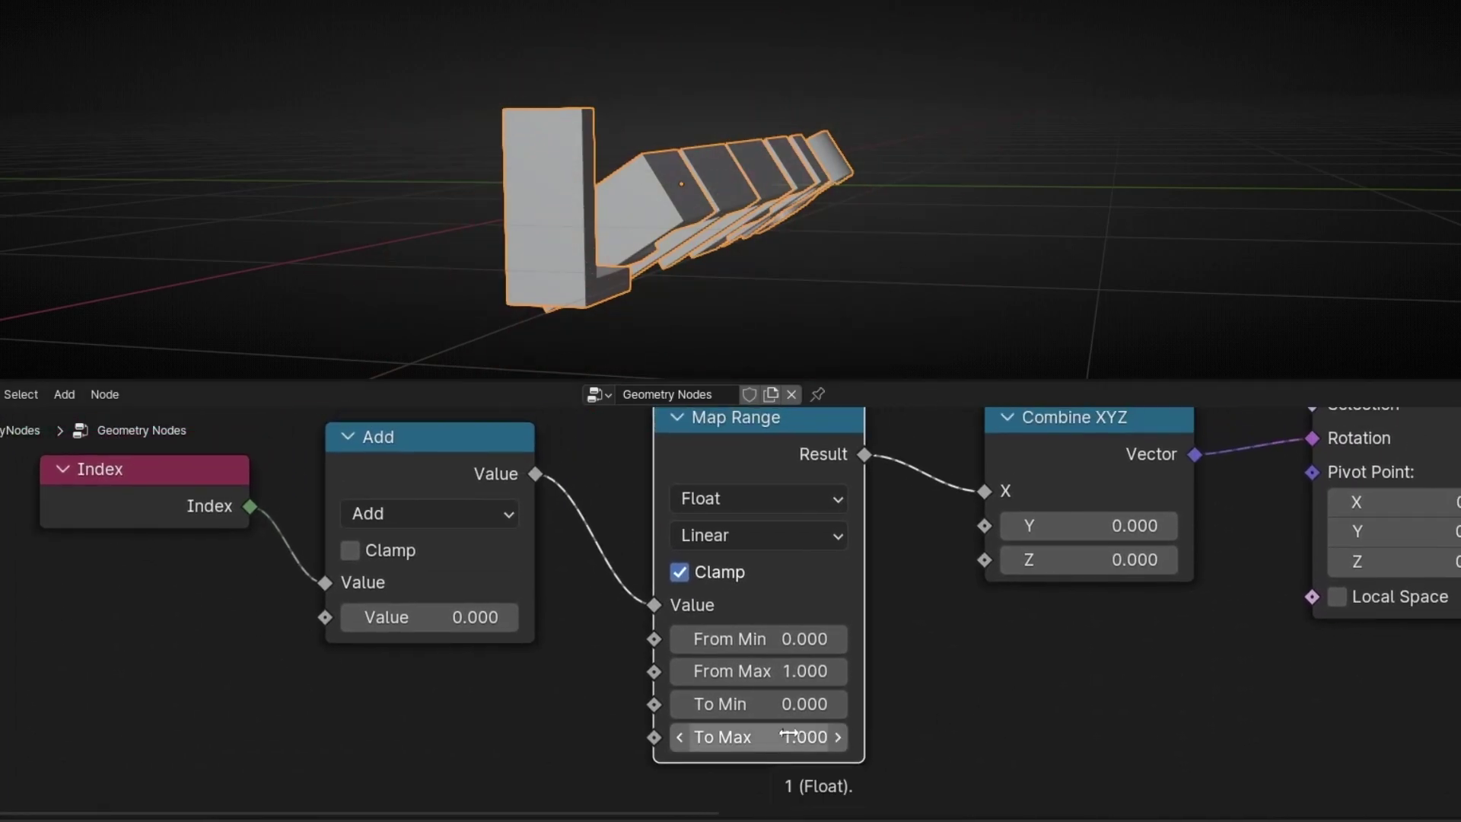
scroll(717, 700, up, 3)
middle_drag(712, 659, 652, 602)
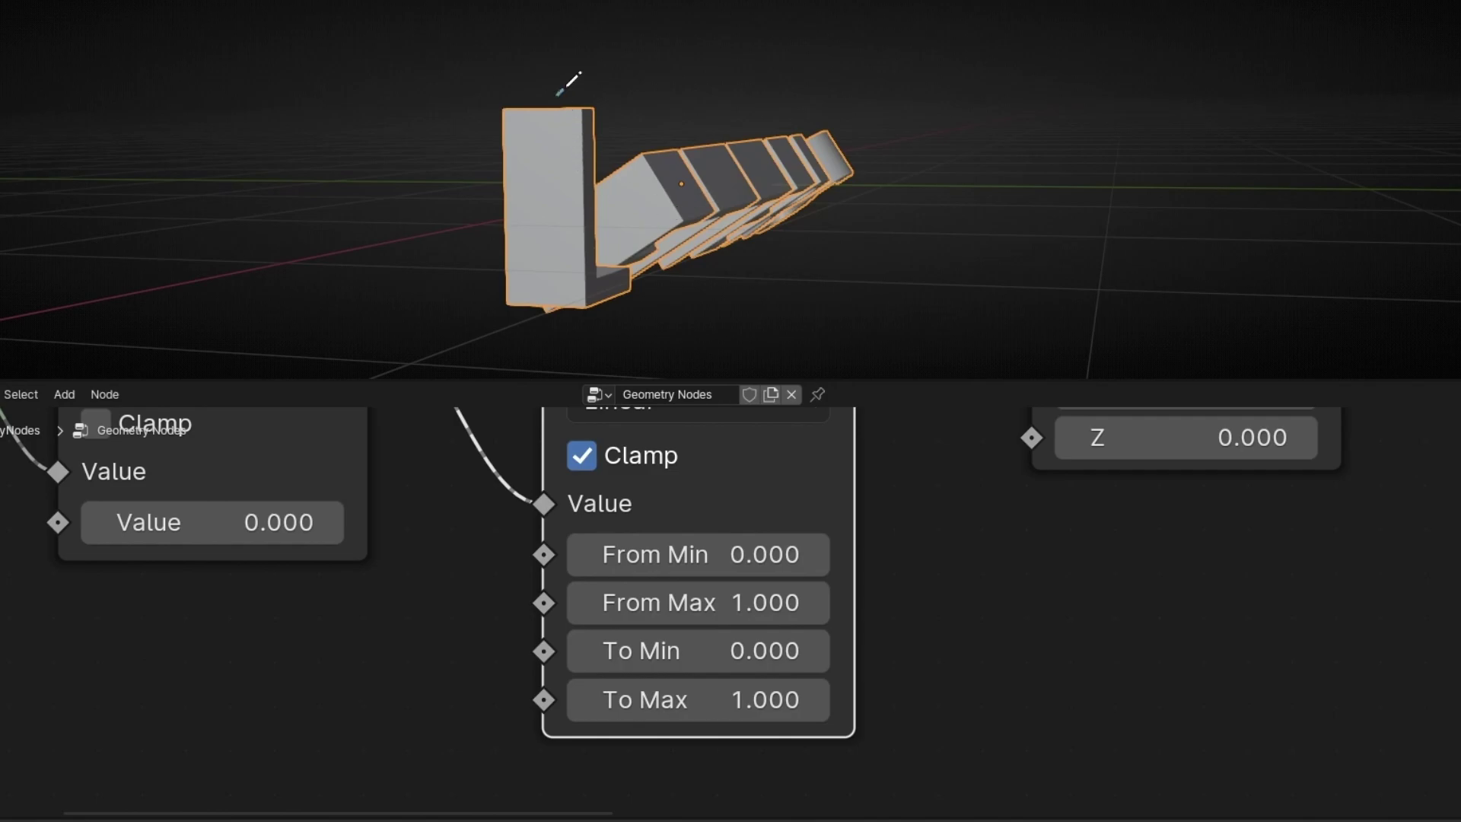
mouse_move(558, 93)
mouse_down()
mouse_move(735, 146)
mouse_move(576, 331)
mouse_move(480, 149)
mouse_up()
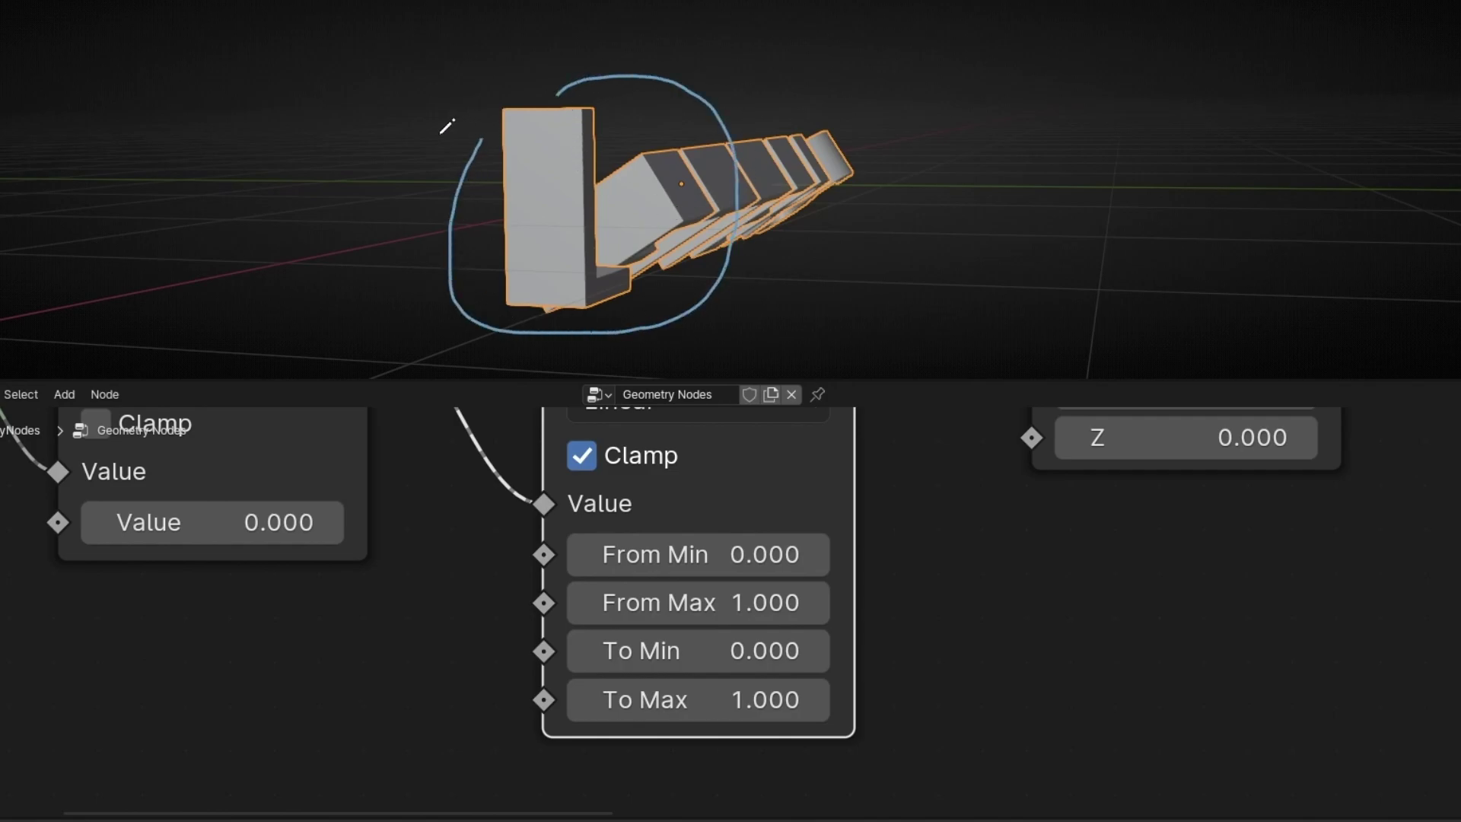
key(ctrl+z)
key(ctrl+z)
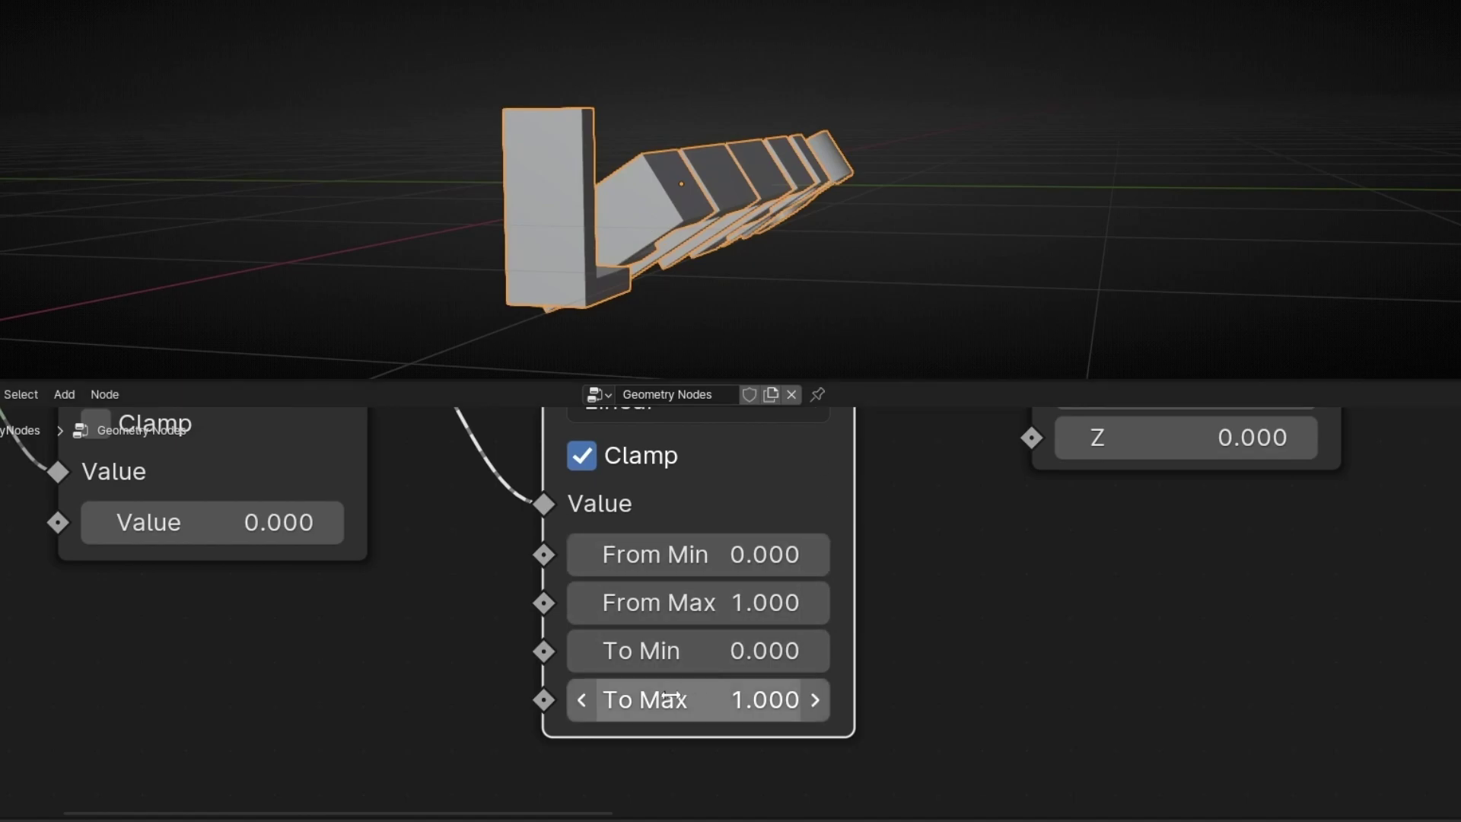
Set the Map Range To Max value to tau, and draw and erase a circular annotation showing the full turn.
ctrl+drag(669, 698, 1016, 696)
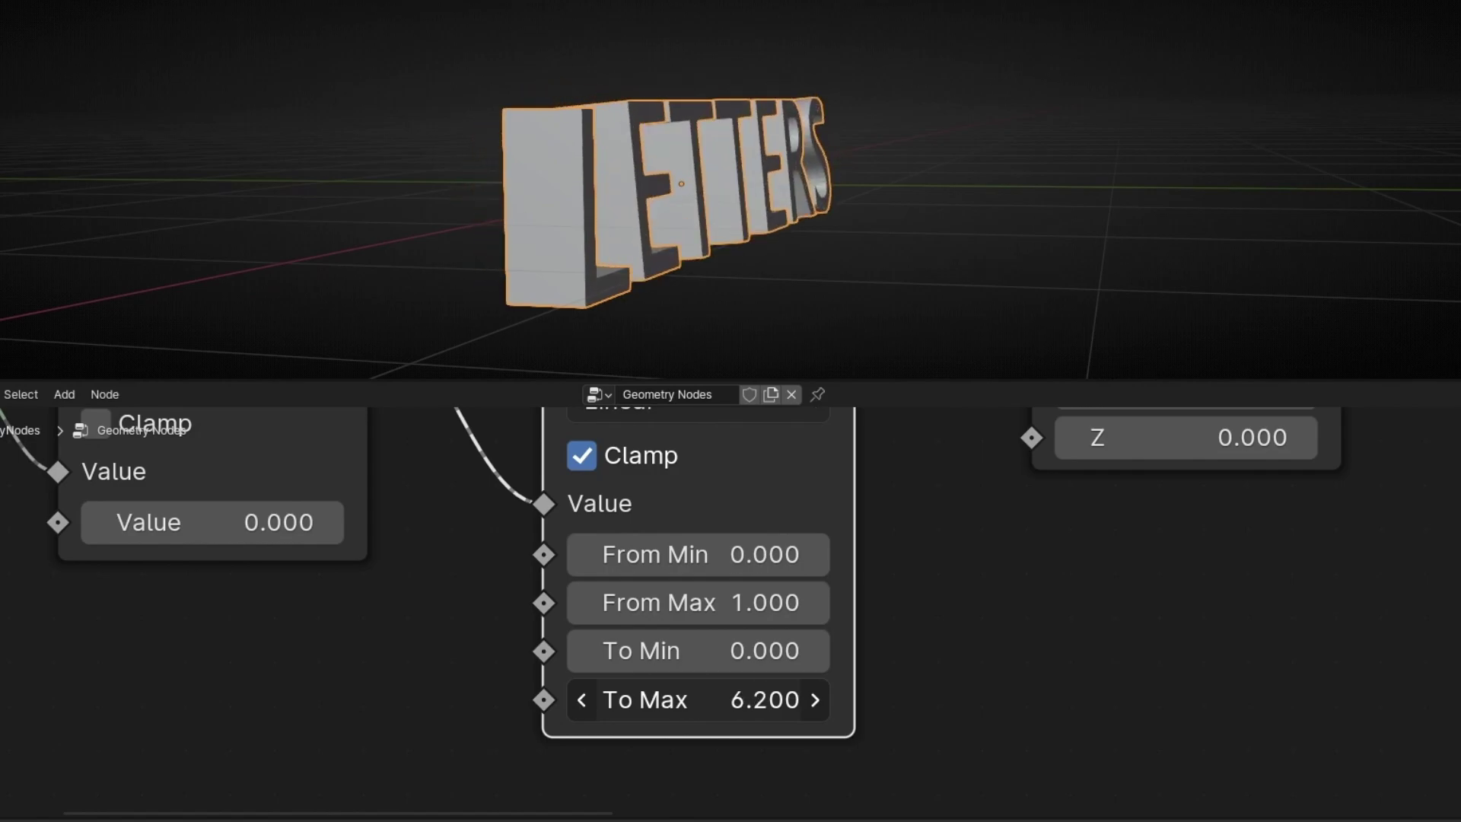
click(700, 687)
text(tau)
key(Return)
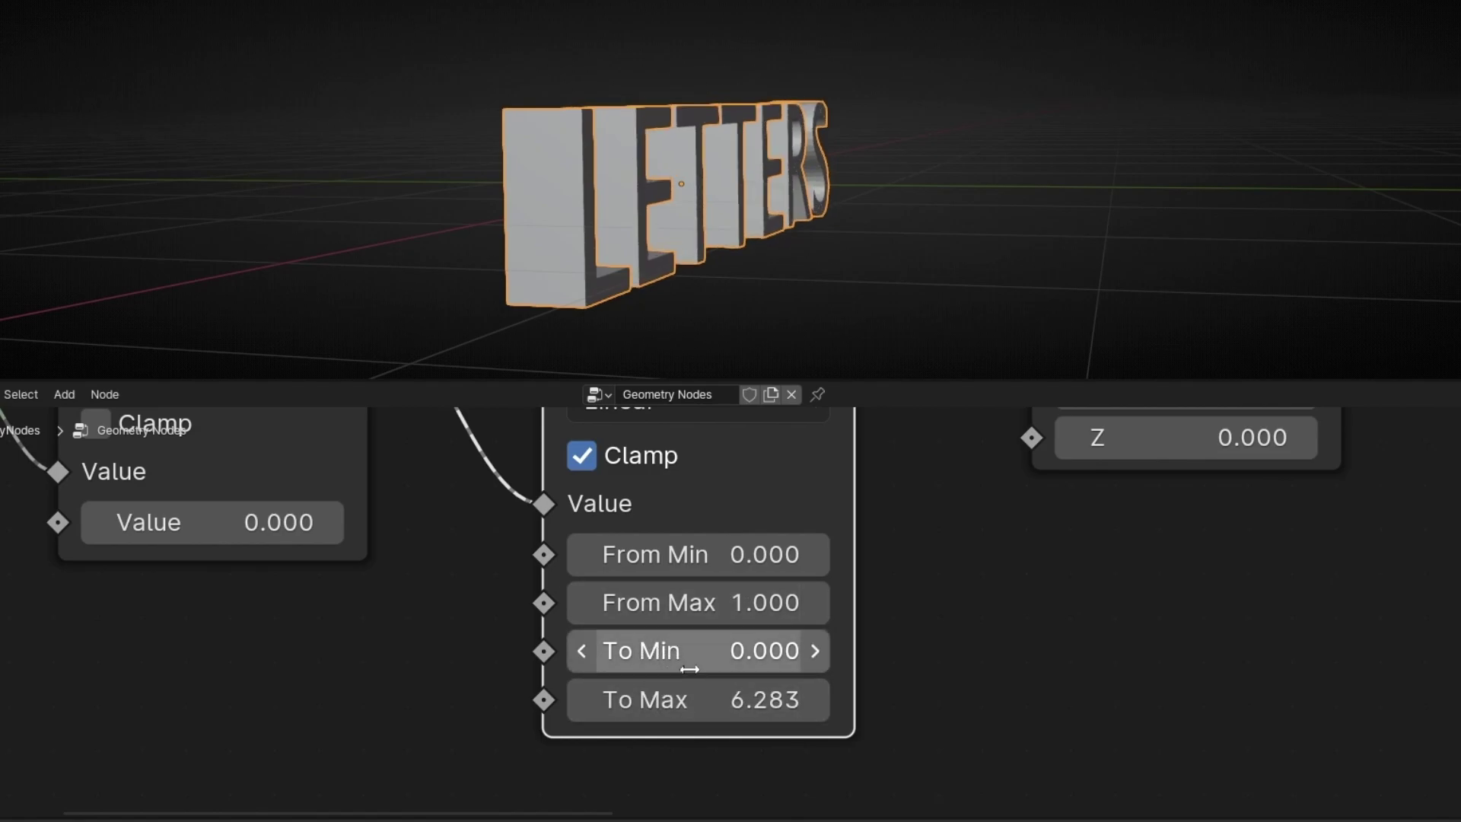
mouse_move(573, 84)
mouse_down()
mouse_move(719, 179)
mouse_move(481, 195)
mouse_move(487, 149)
mouse_up()
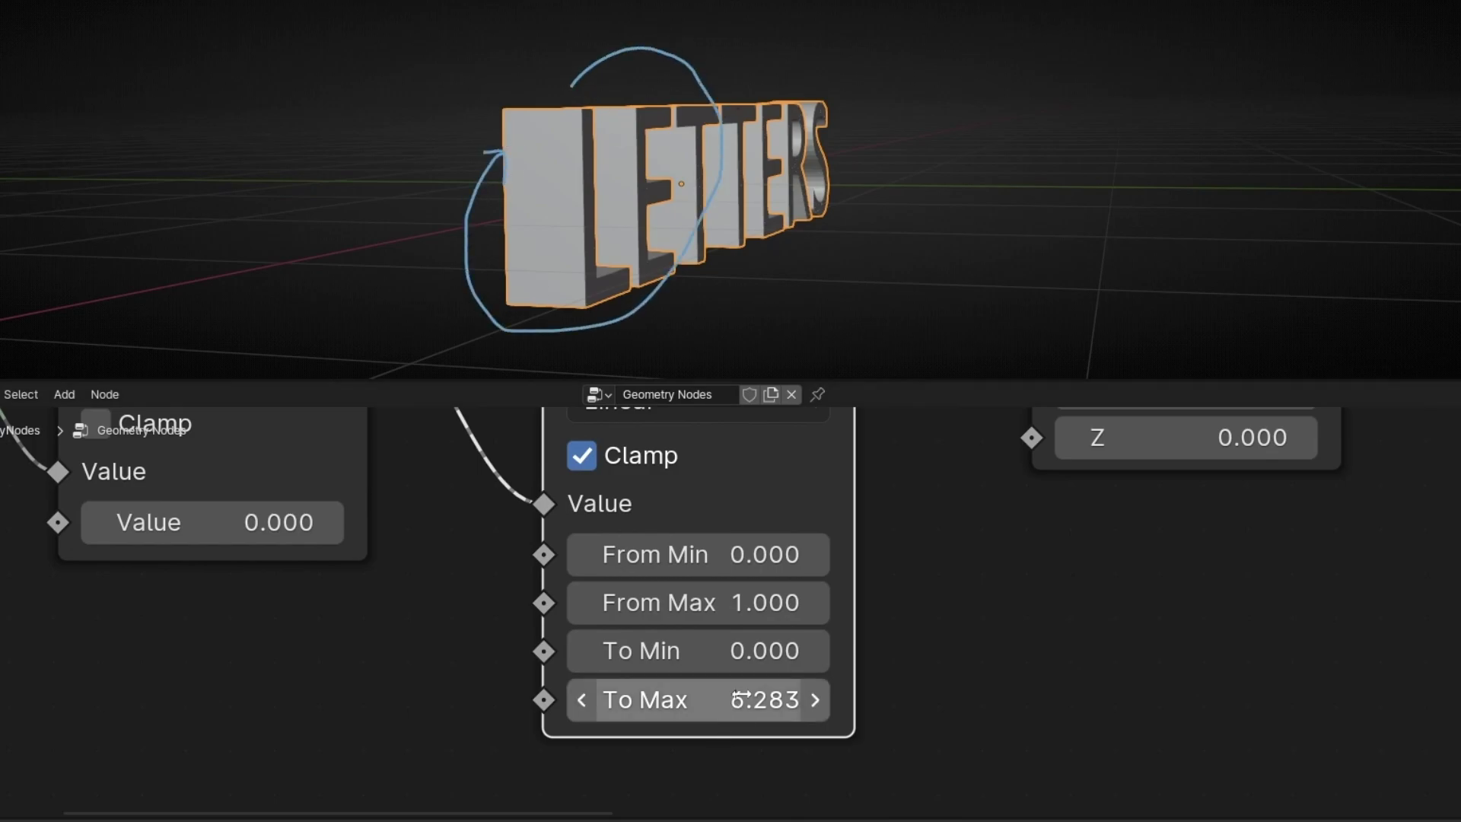
mouse_move(747, 143)
ctrl+mouse_down()
mouse_move(541, 273)
mouse_move(570, 286)
ctrl+mouse_up()
Sweep the Add node's second value down to -5.4 and back up to 1.7 to rotate the letters one after another.
mouse_move(468, 545)
middle_down()
mouse_move(608, 586)
mouse_move(626, 622)
middle_up()
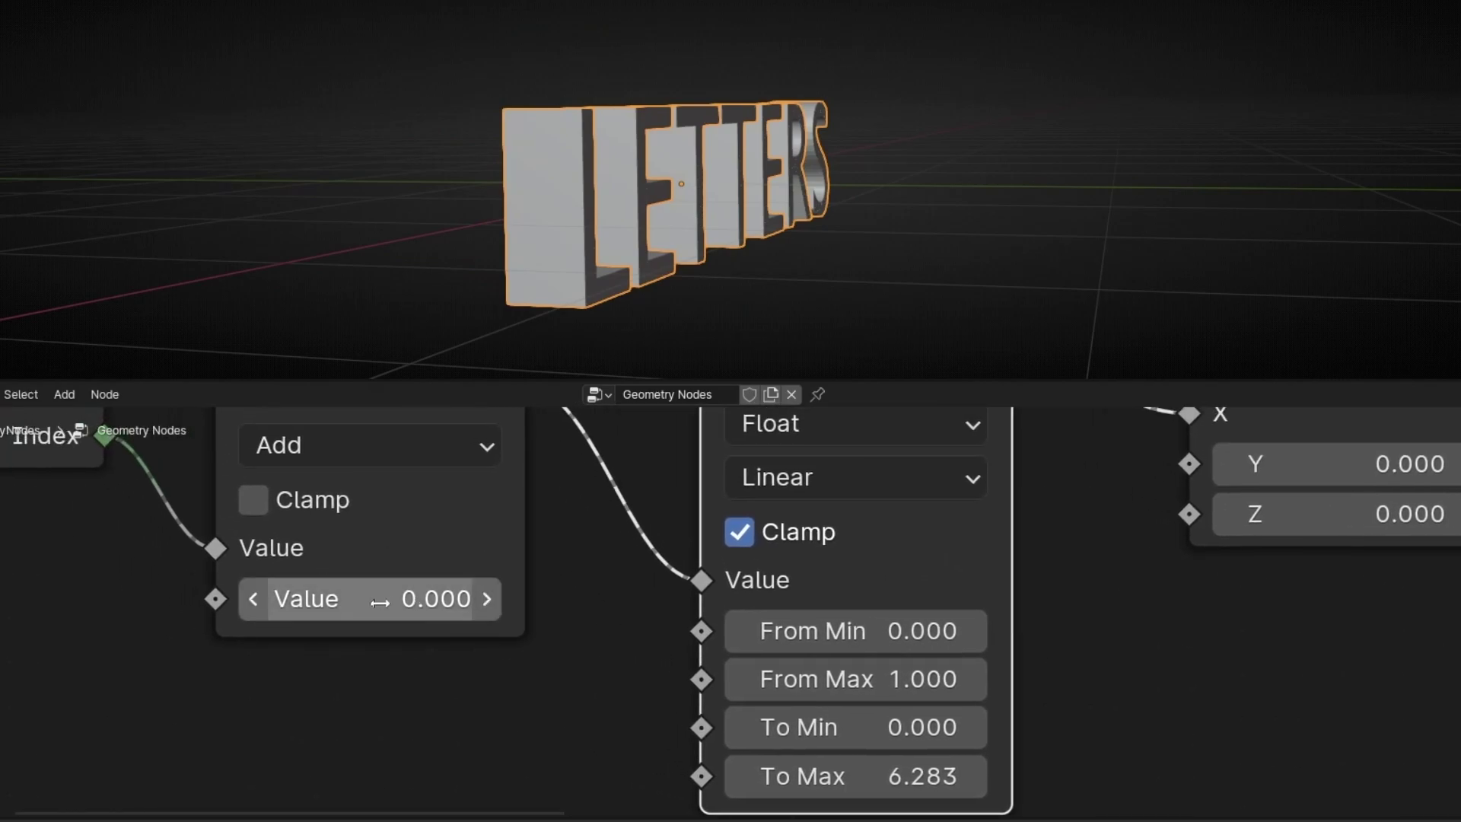
drag(376, 601, 298, 601)
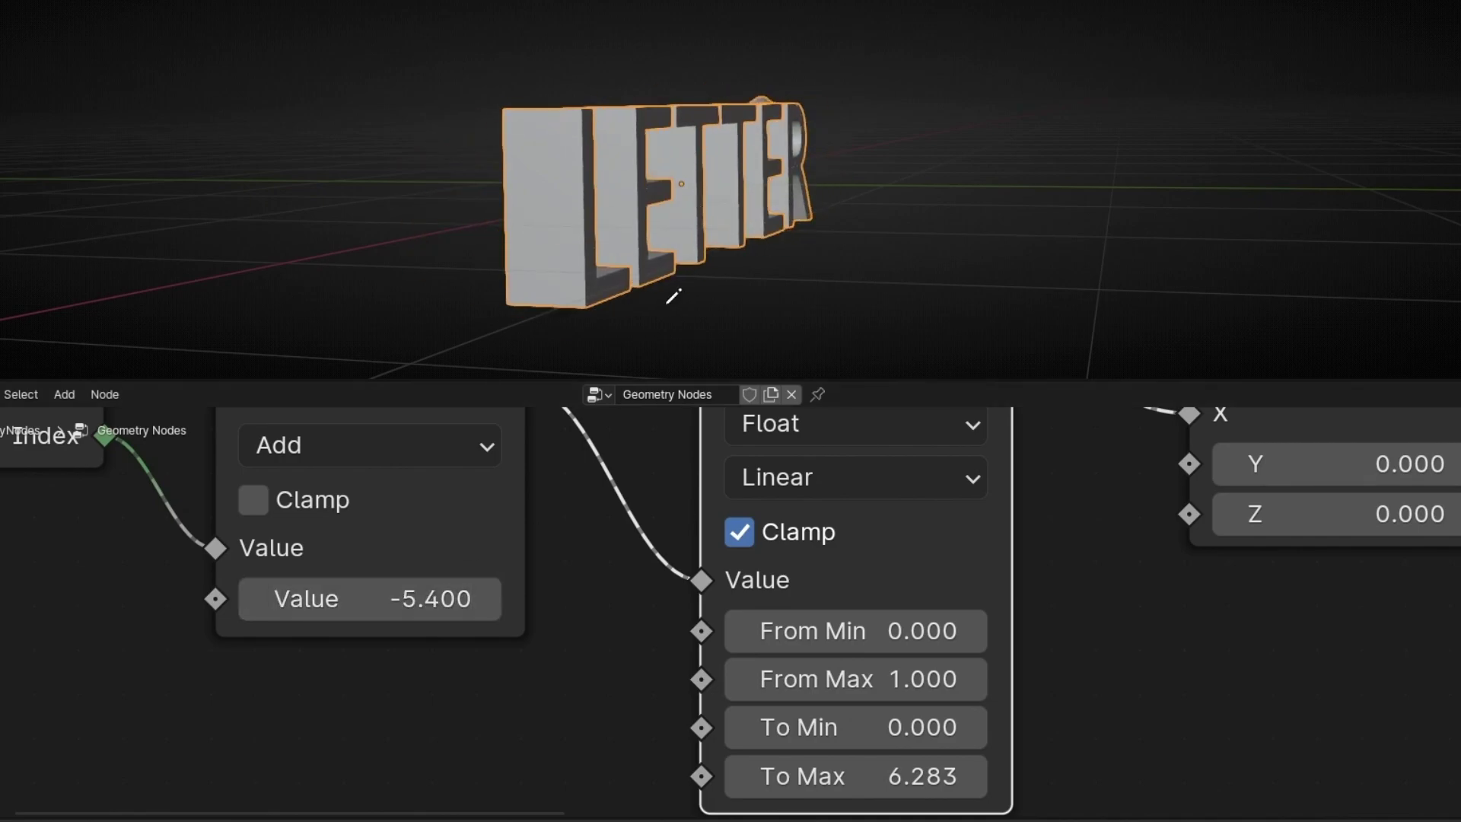
middle_drag(671, 293, 574, 286)
mouse_move(410, 593)
mouse_down()
mouse_move(543, 594)
mouse_move(383, 594)
mouse_up()
drag(273, 601, 409, 601)
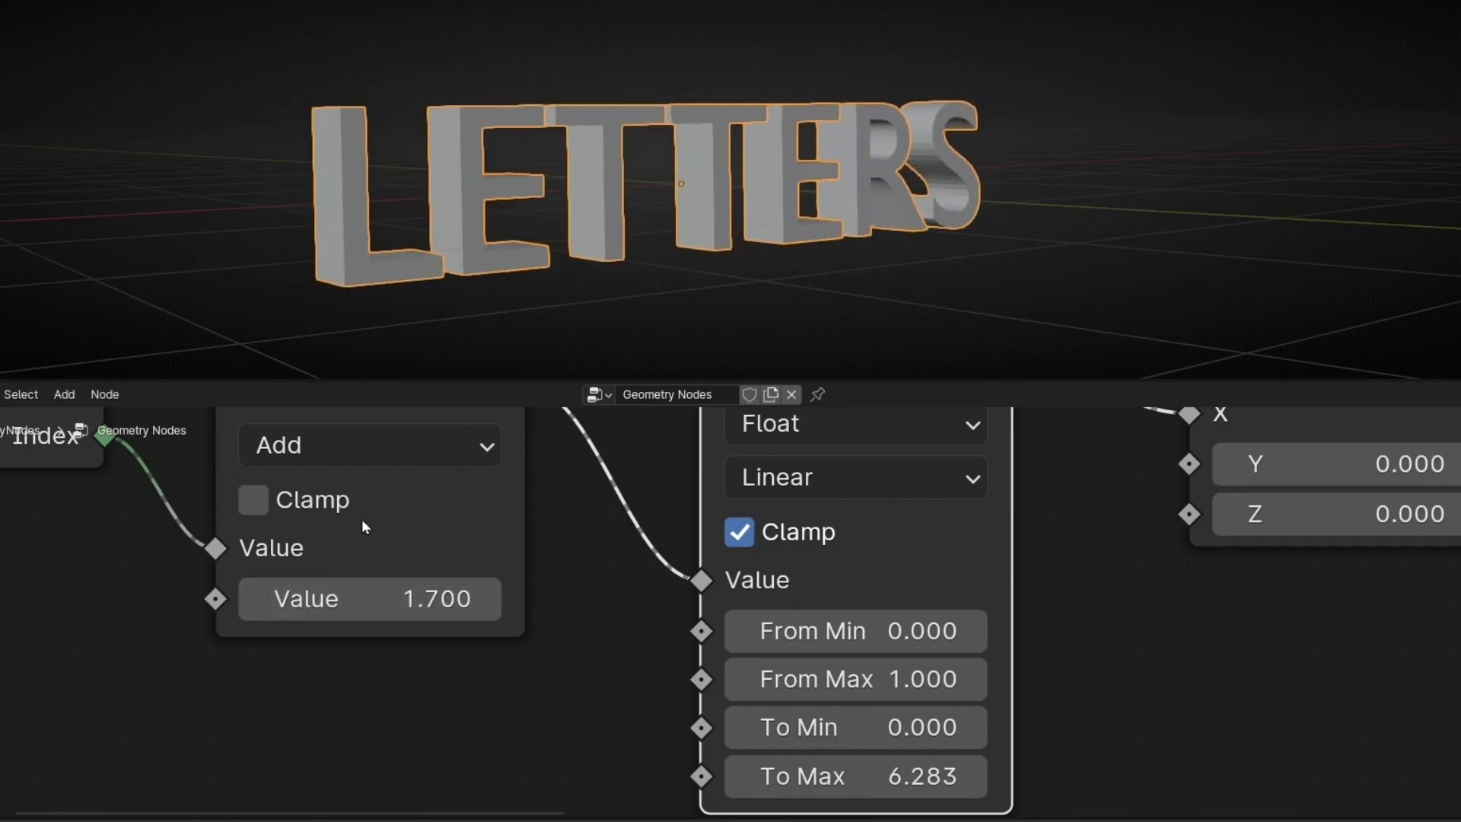
Set the Add node's second value to 1, and sweep it down to about -6.03 to spin all the letters.
click(423, 608)
text(1)
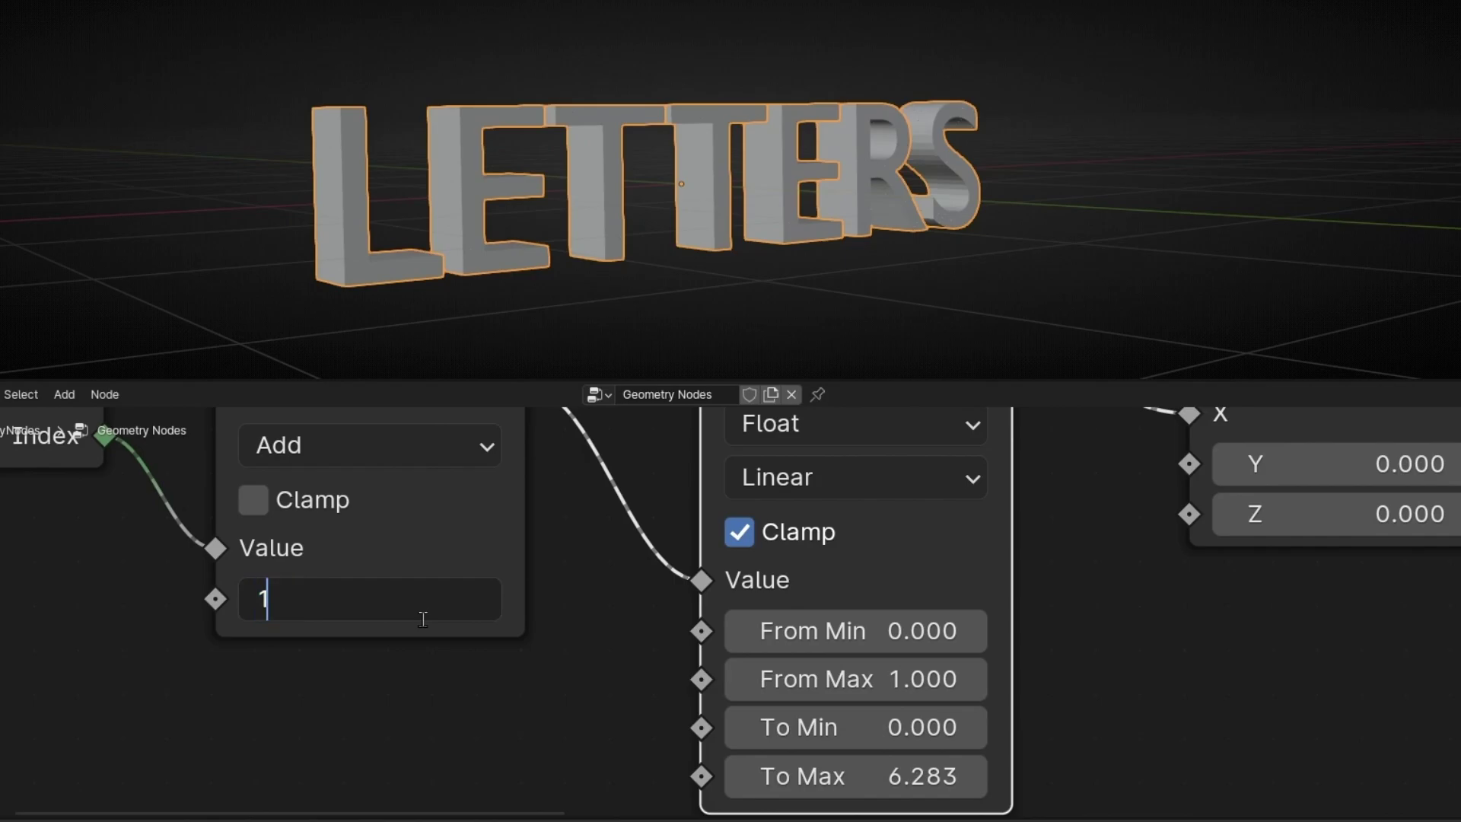
key(Return)
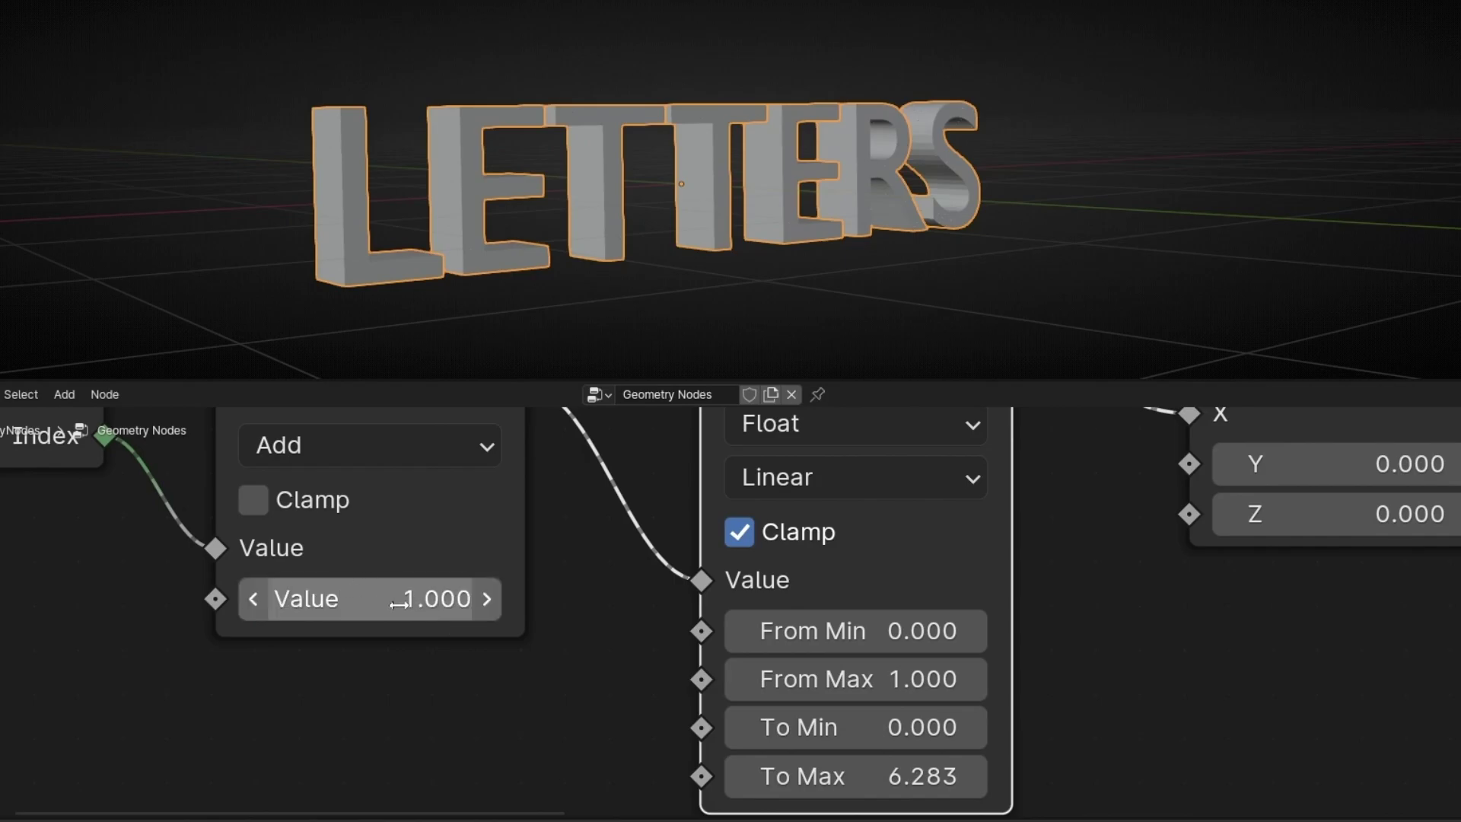
drag(398, 603, 291, 603)
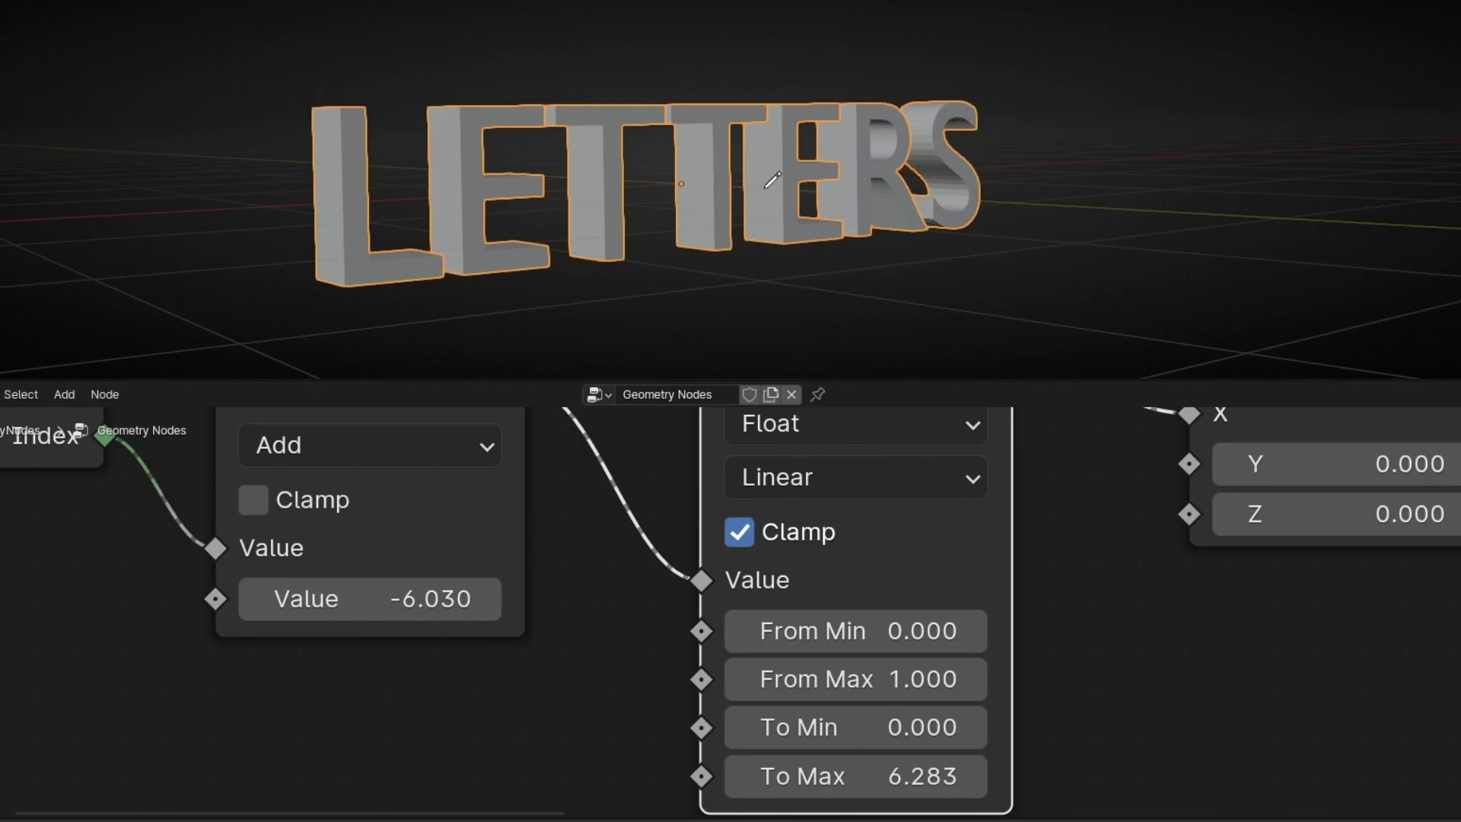
Write the annotations "1 → -6" and "7" above the LETTERS text, and erase them.
middle_drag(502, 207, 337, 159)
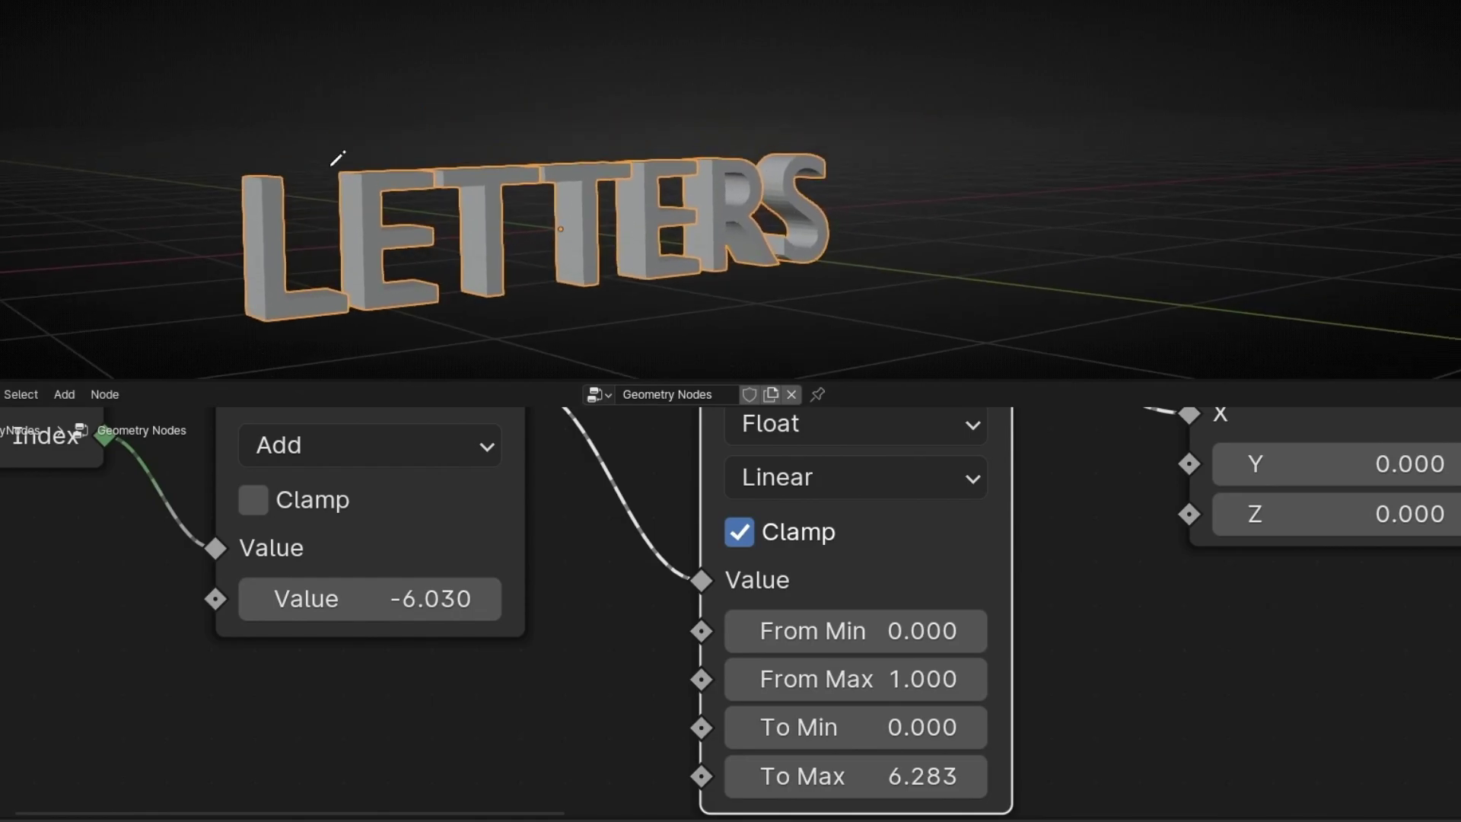
mouse_move(187, 99)
mouse_down()
mouse_move(255, 105)
mouse_move(630, 54)
mouse_up()
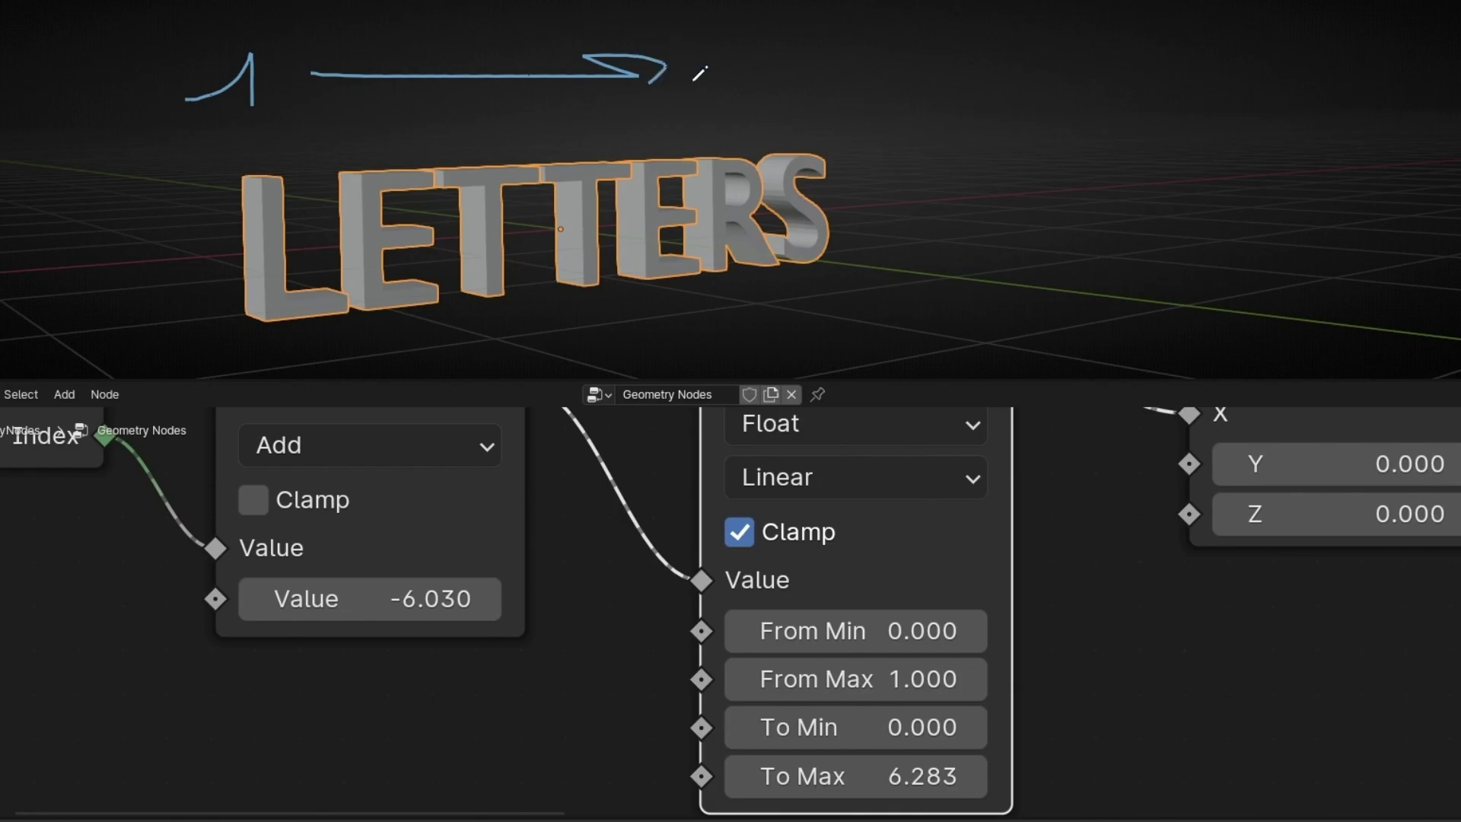
drag(792, 46, 773, 69)
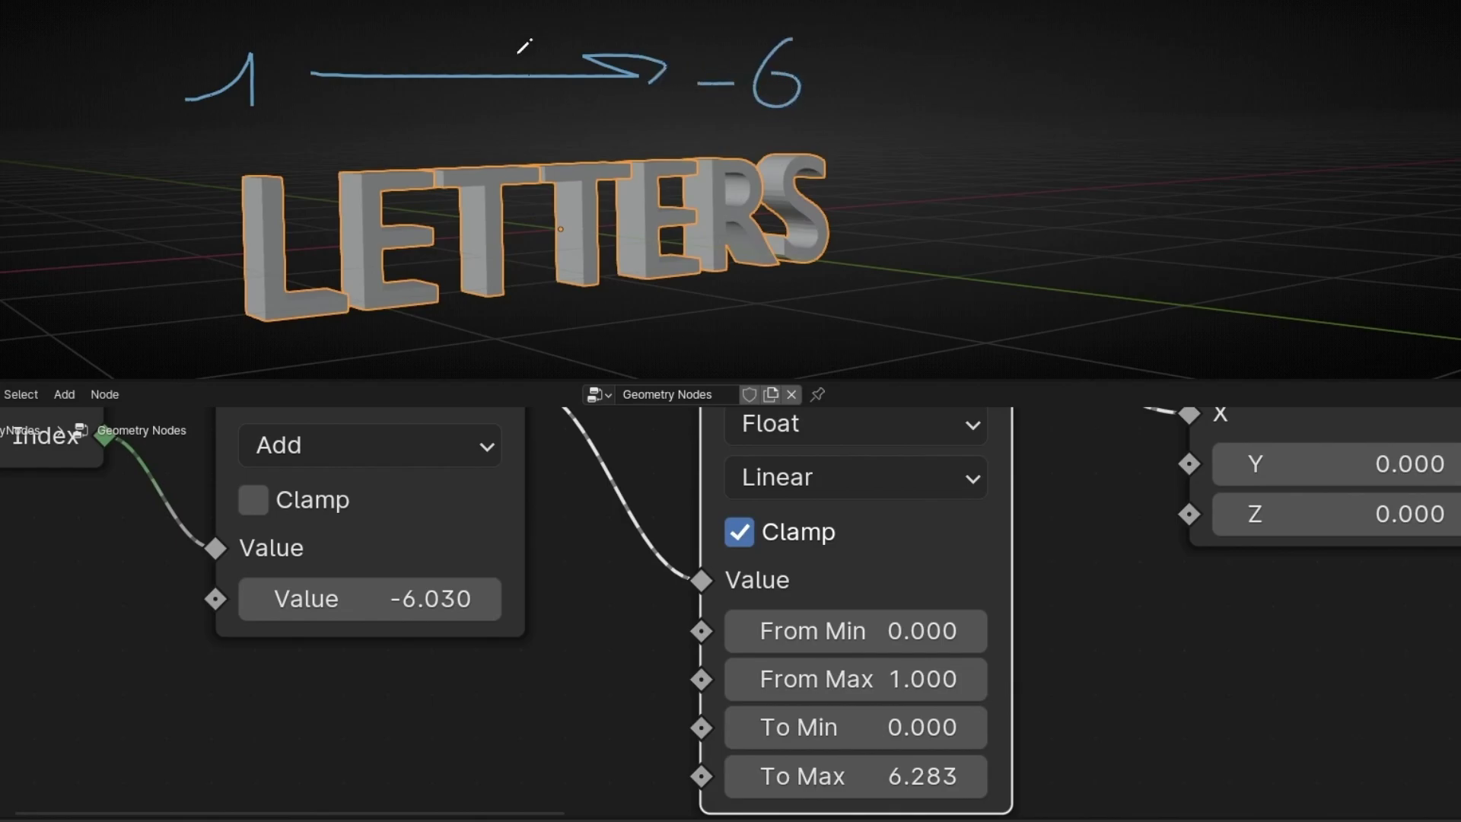
scroll(525, 53, down, 5)
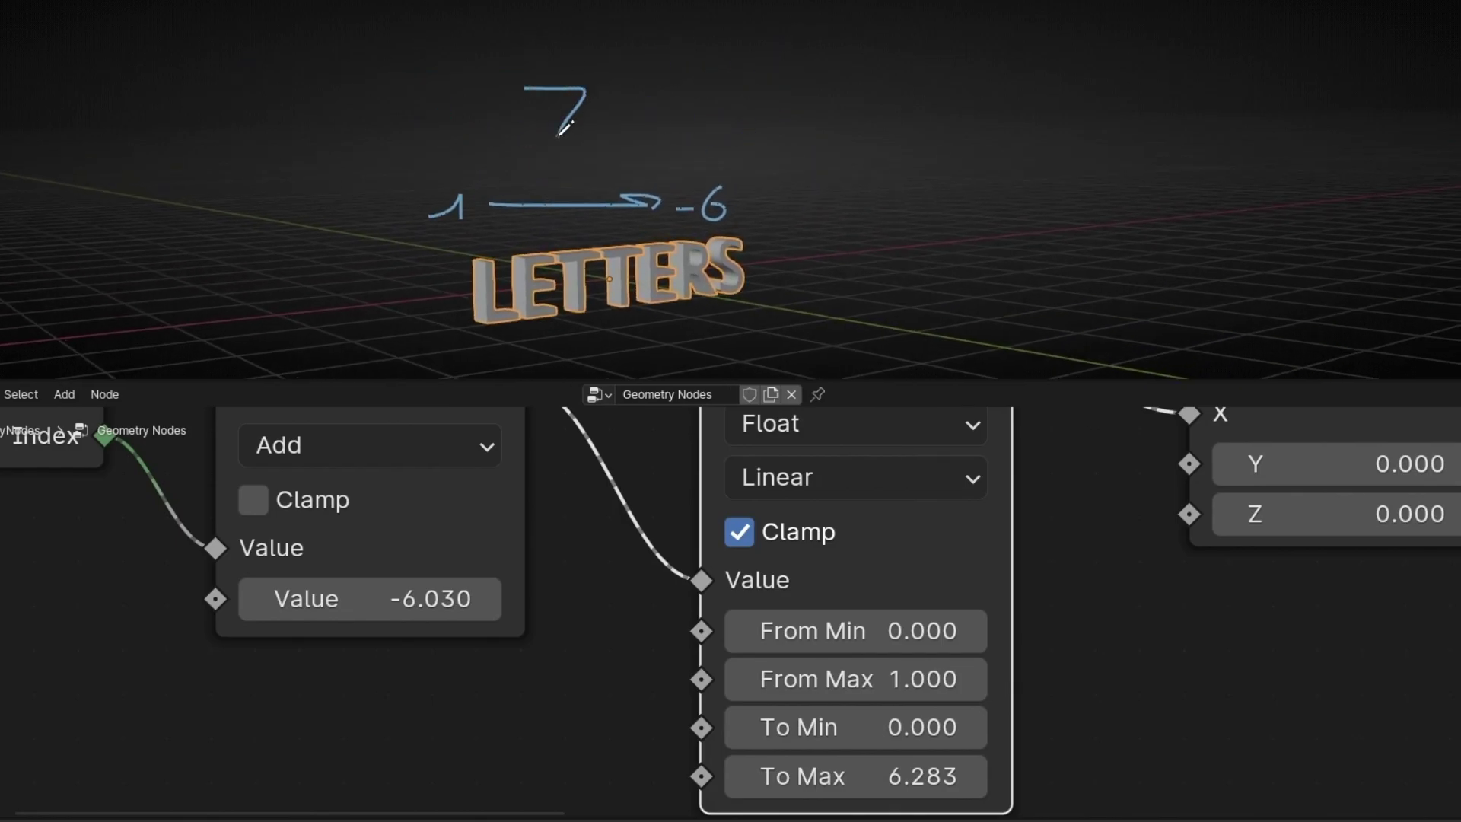
mouse_move(807, 243)
ctrl+mouse_down()
mouse_move(646, 137)
mouse_move(537, 261)
ctrl+mouse_up()
Raise the Add node's second value to 0.84 so only the first letter is partway through its turn, seen from the side.
scroll(652, 285, up, 4)
middle_drag(696, 120, 673, 266)
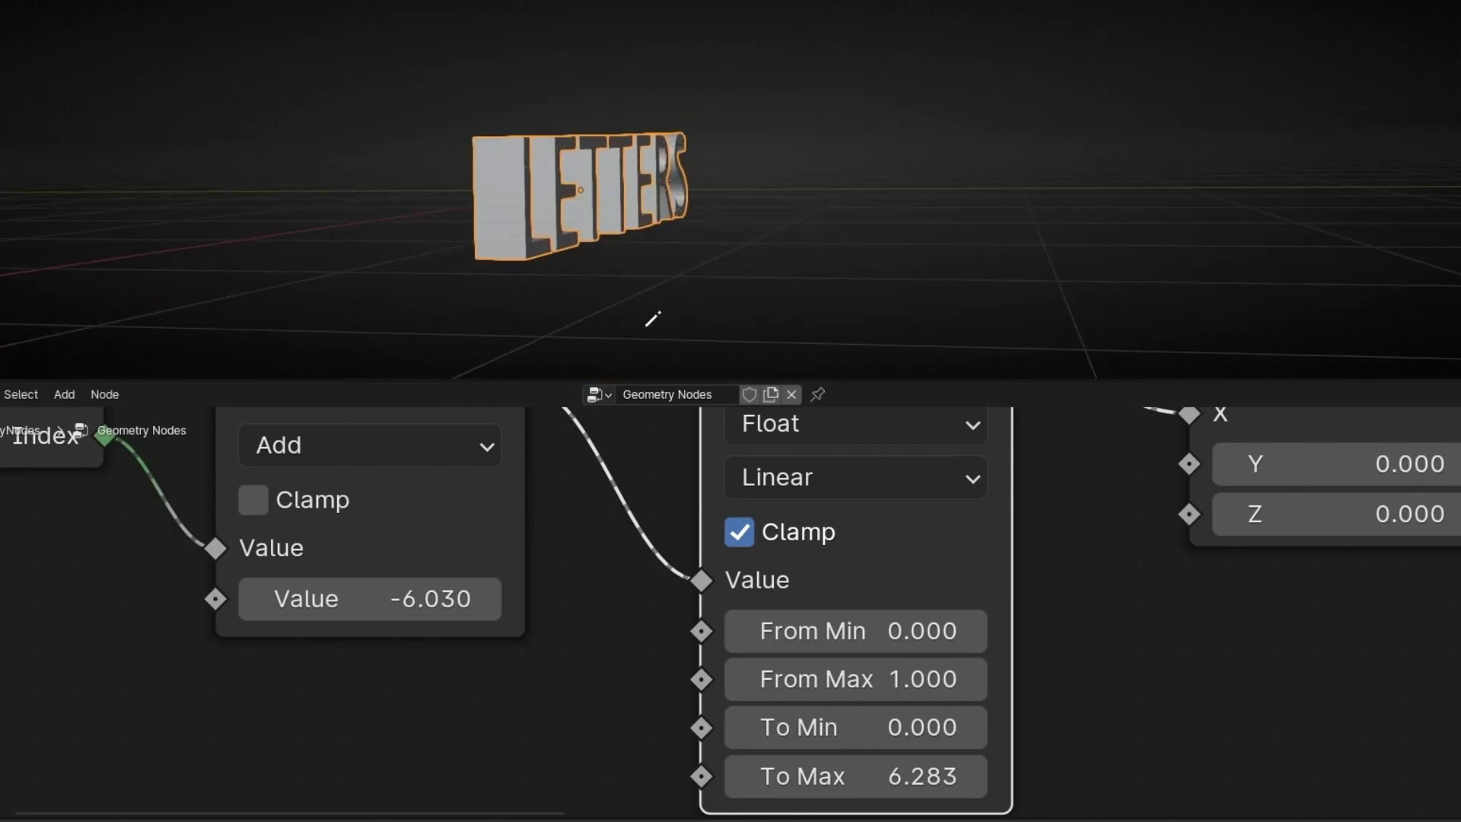
scroll(550, 598, up, 1)
middle_drag(576, 600, 628, 643)
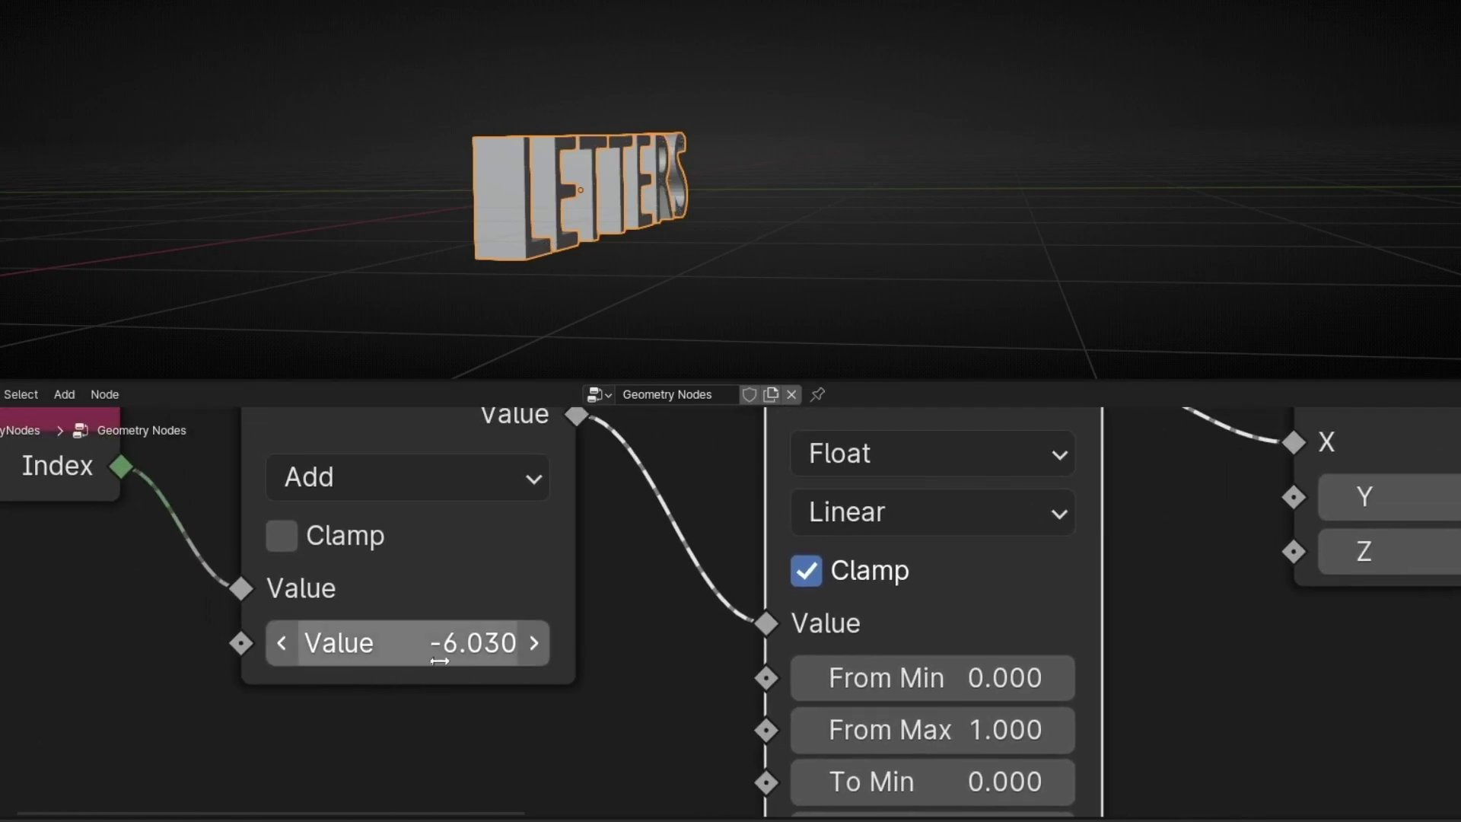
drag(404, 657, 453, 643)
mouse_move(463, 317)
middle_down()
mouse_move(512, 261)
mouse_move(579, 266)
mouse_move(489, 261)
mouse_move(456, 342)
middle_up()
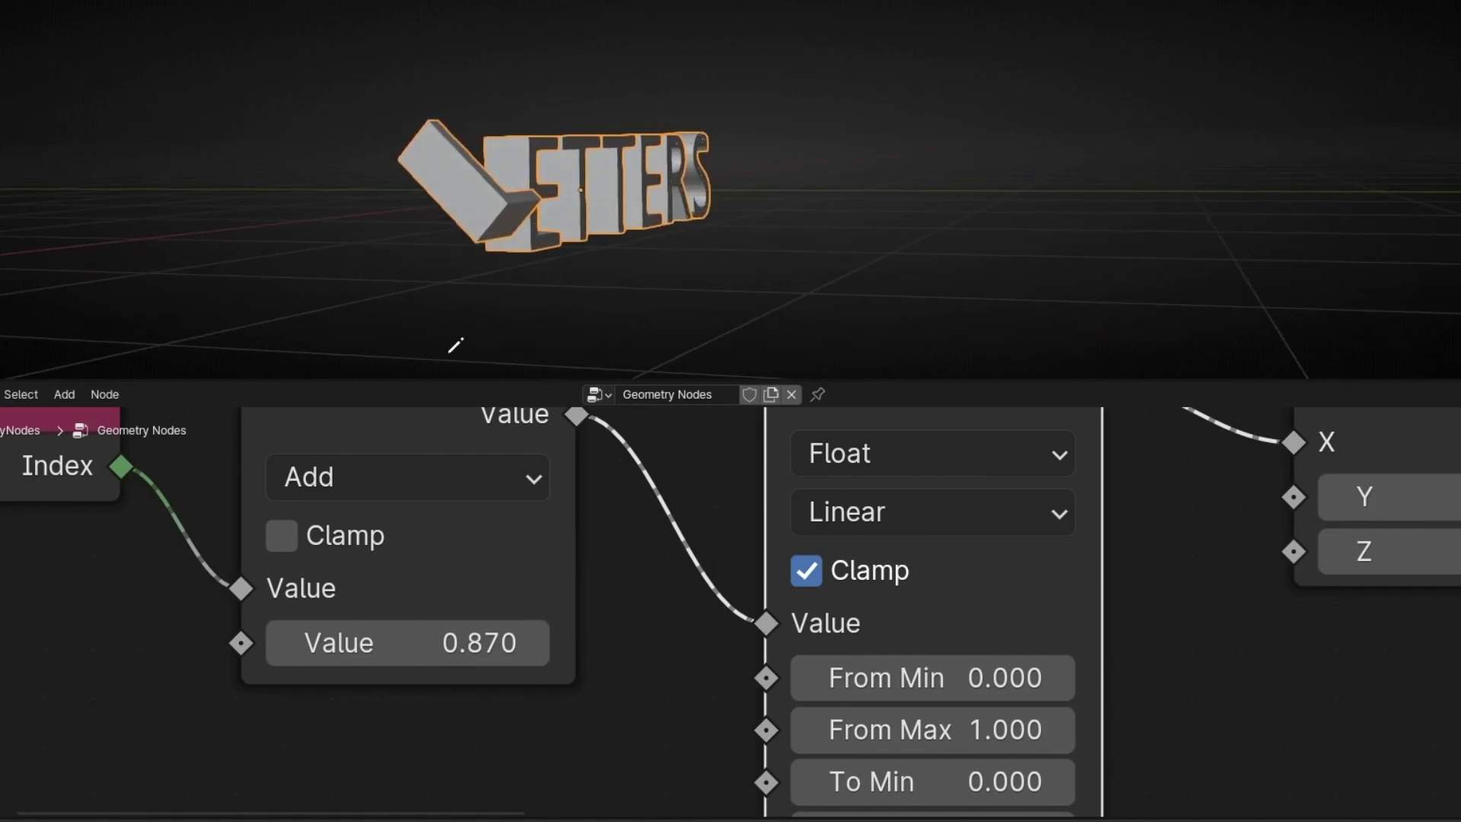
mouse_move(407, 643)
mouse_down()
mouse_move(439, 643)
mouse_move(398, 643)
mouse_move(418, 643)
mouse_up()
mouse_move(570, 166)
mouse_down()
mouse_move(387, 69)
mouse_move(337, 240)
mouse_move(603, 91)
mouse_move(569, 310)
mouse_up()
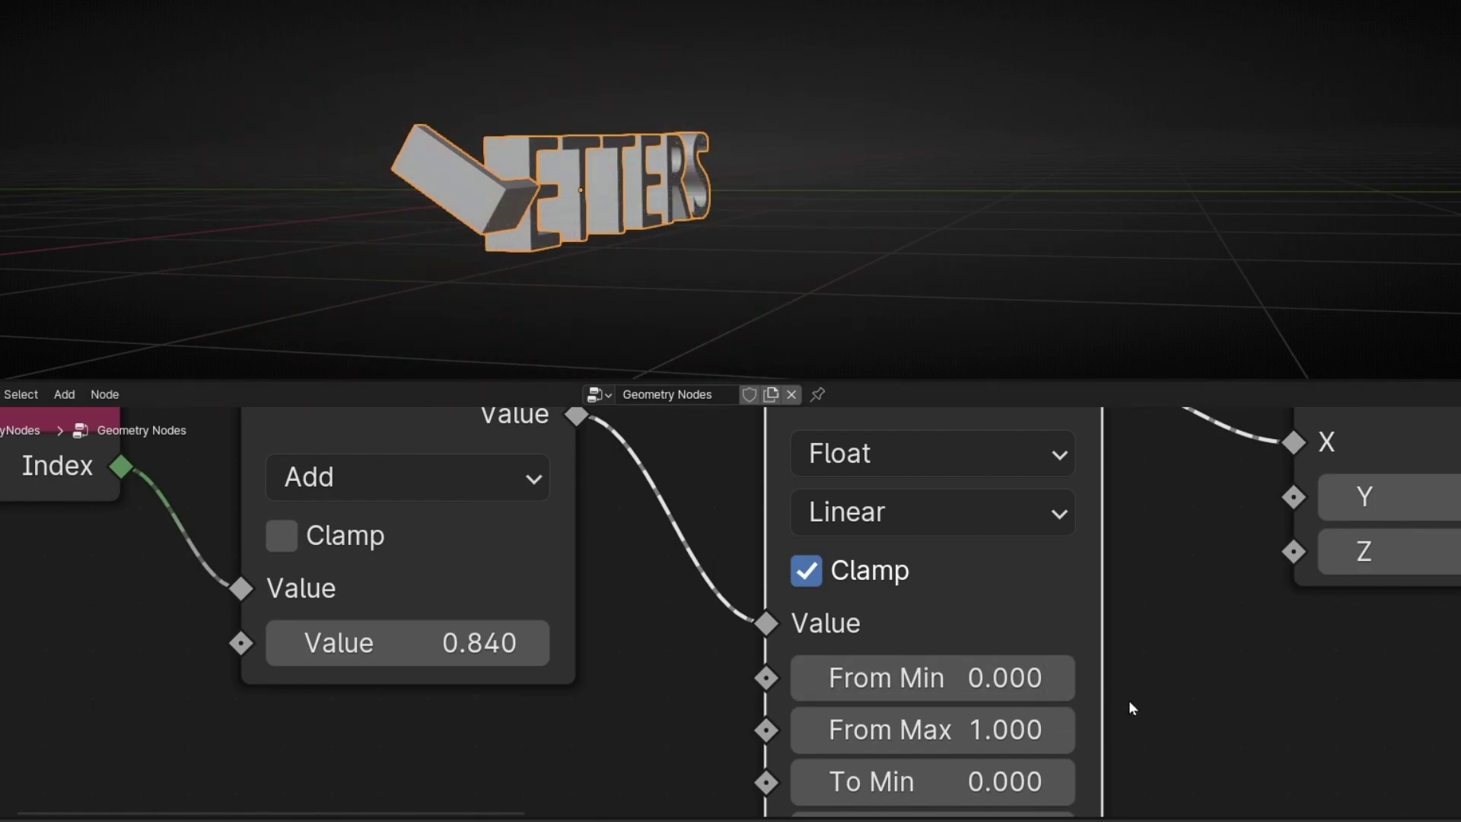
Negate the Map Range To Max value to -6.28319 to reverse the letters' rotation direction.
mouse_move(1226, 703)
middle_down()
mouse_move(1084, 554)
mouse_move(1040, 553)
middle_up()
double_click(775, 692)
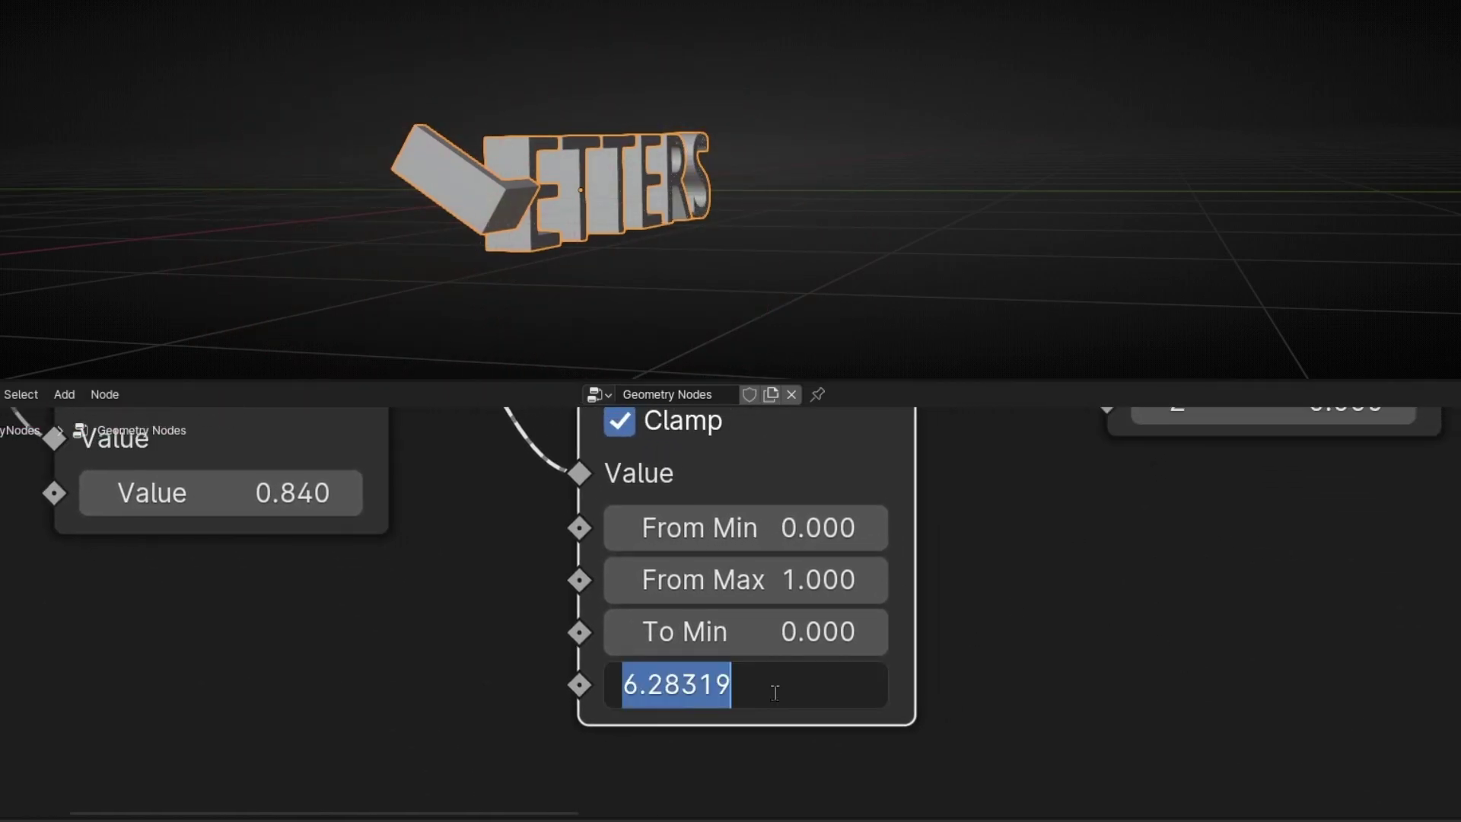
key(Home)
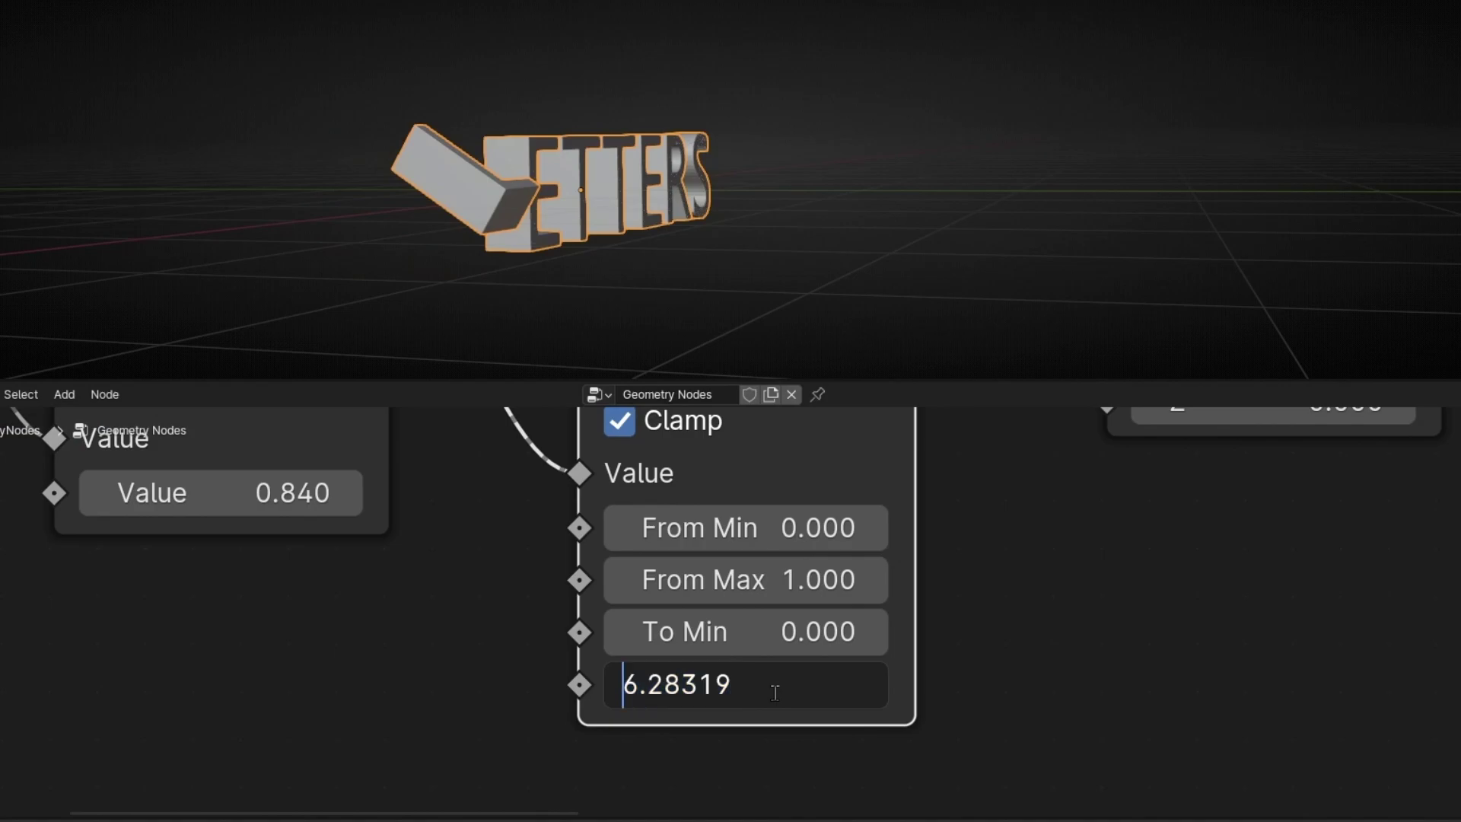
text(-)
key(Return)
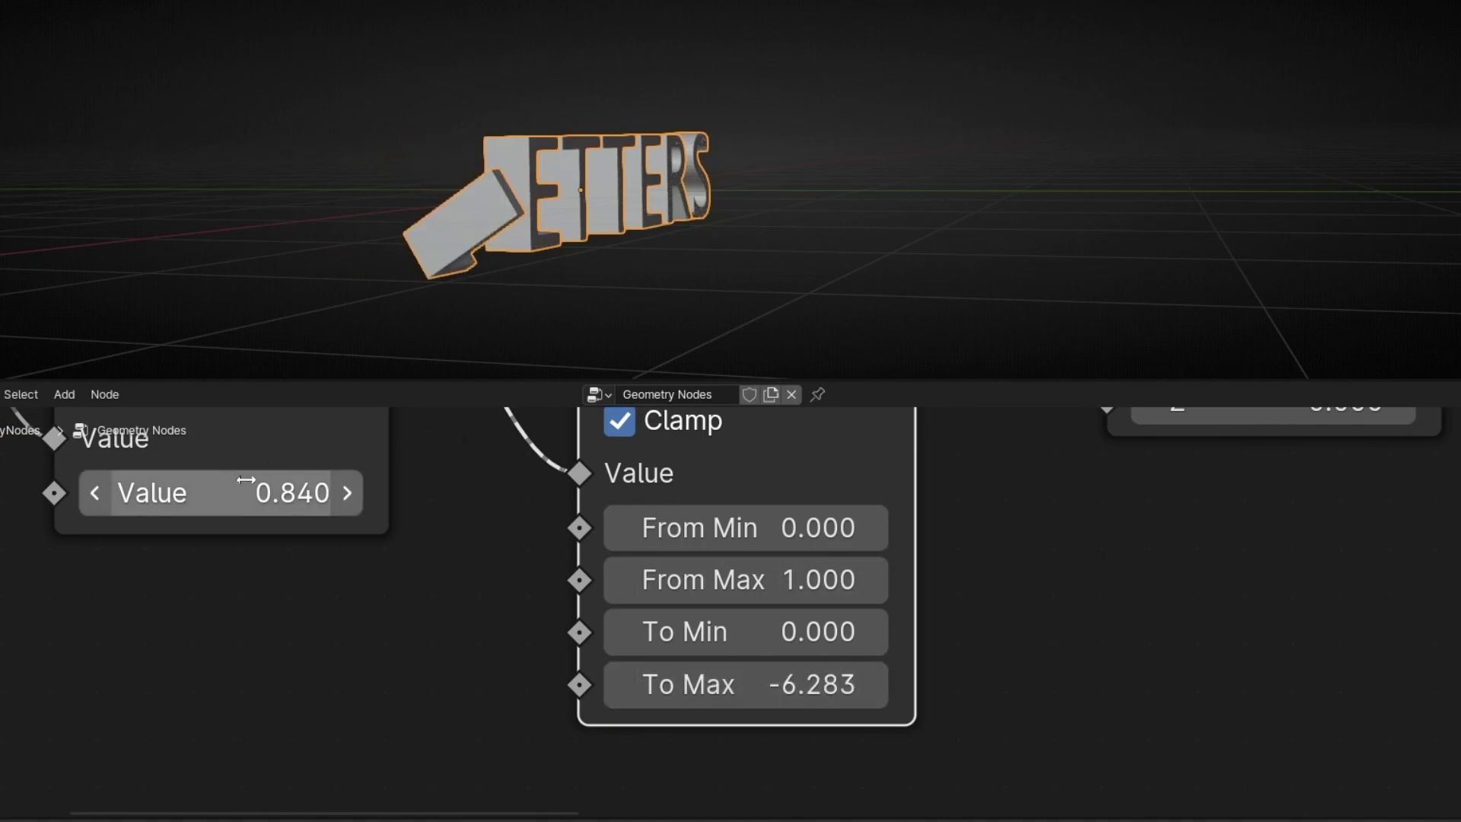
Sweep the Add node's second value, ending at 1.75, to try the reversed rotation, and view the letters end-on in the right orthographic view.
drag(245, 491, 343, 491)
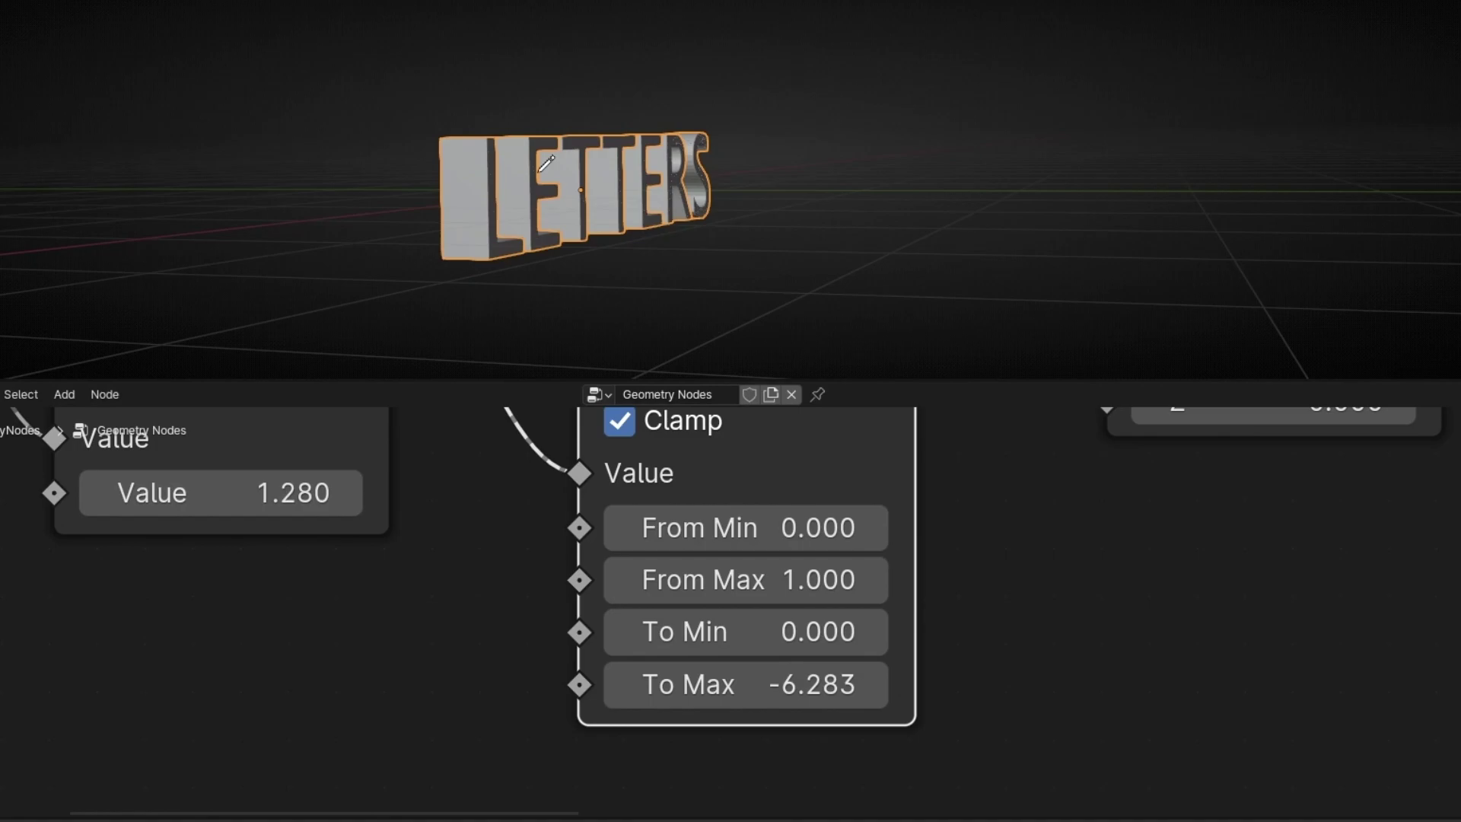
drag(578, 219, 493, 320)
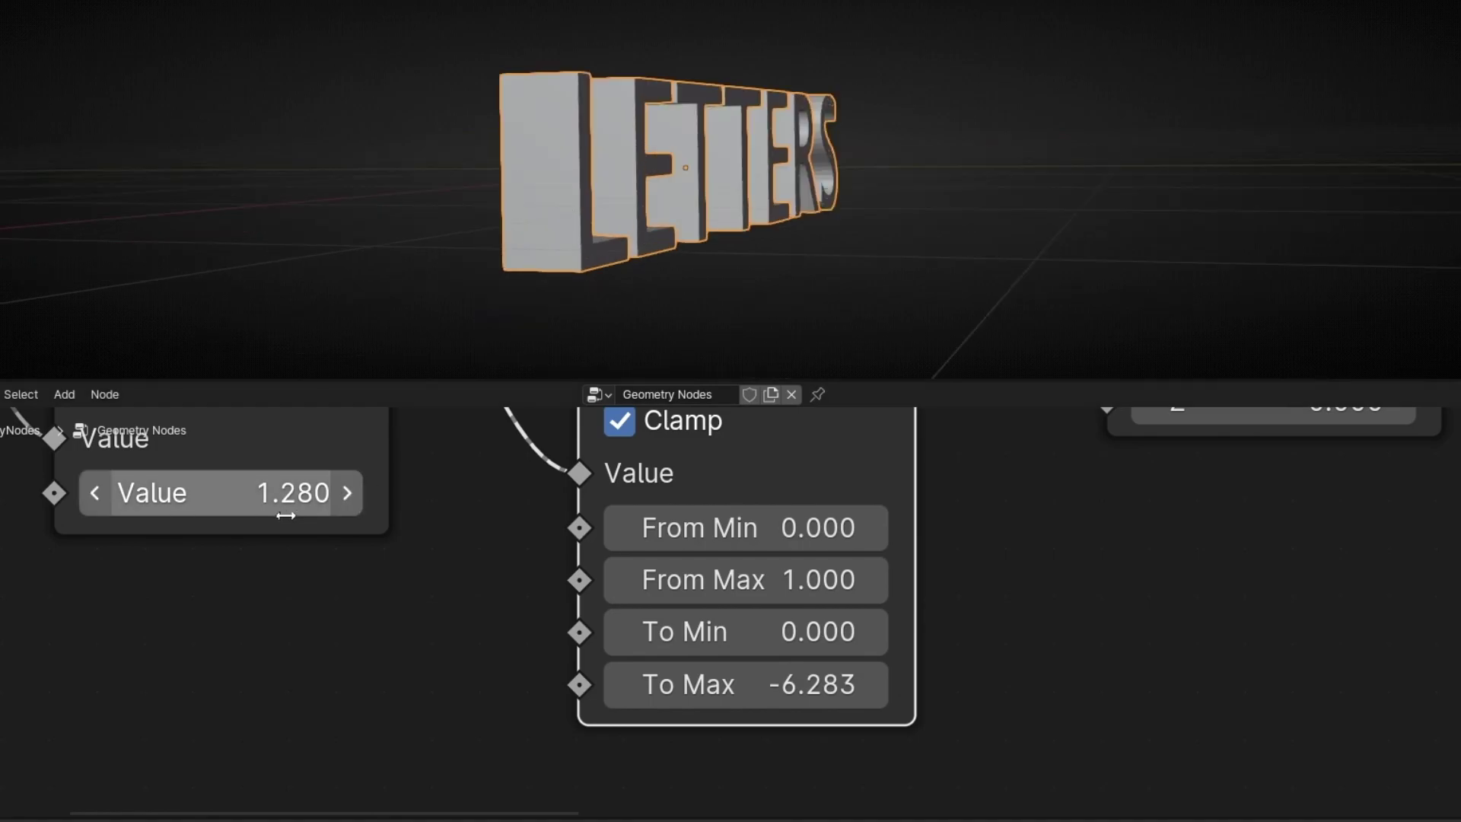
mouse_move(228, 492)
mouse_down()
mouse_move(30, 492)
mouse_move(370, 492)
mouse_up()
middle_drag(507, 183, 573, 186)
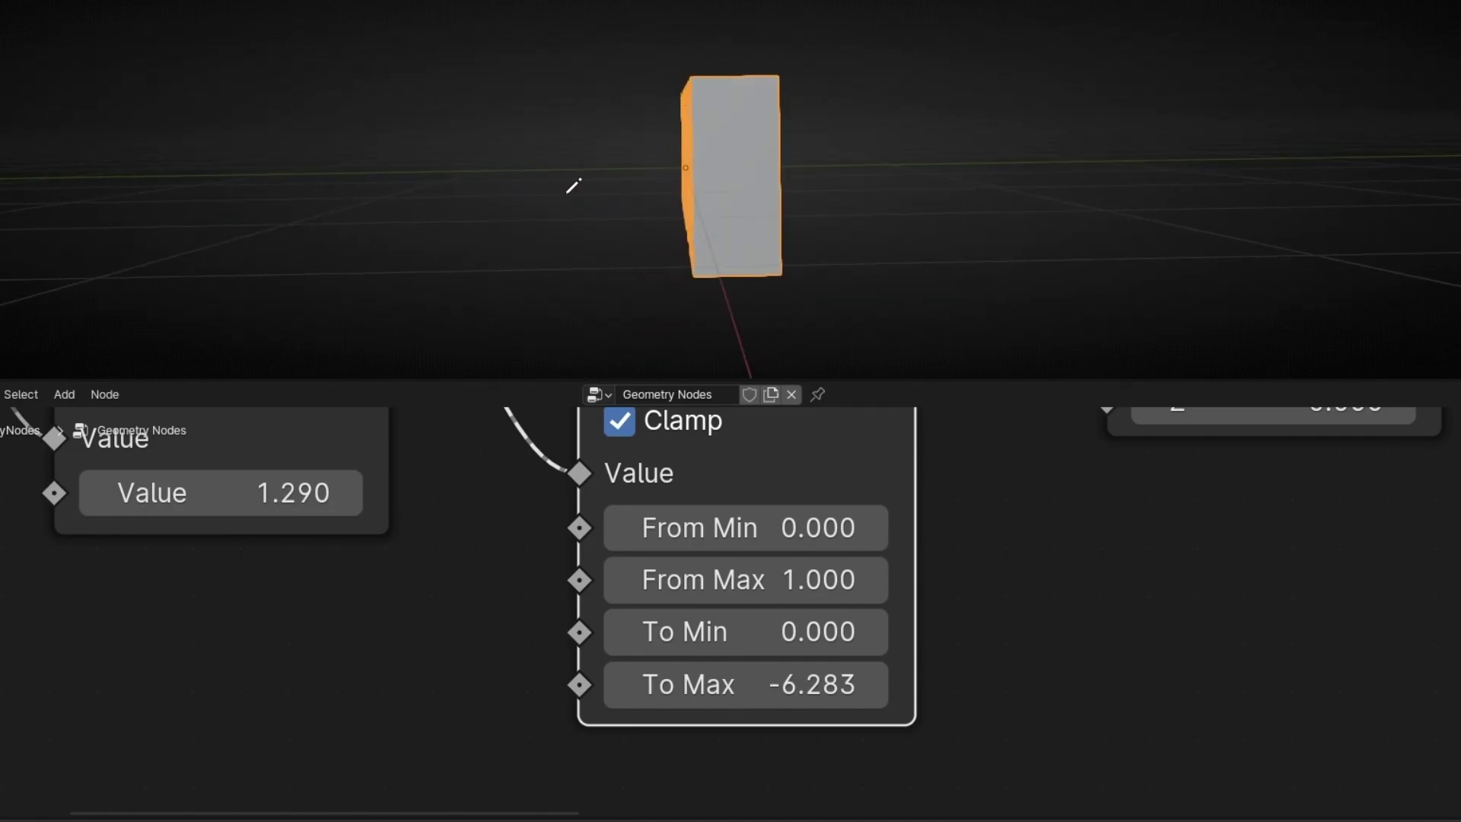
mouse_move(703, 204)
middle_down()
mouse_move(703, 236)
mouse_move(728, 228)
mouse_move(732, 192)
mouse_move(713, 211)
mouse_move(679, 196)
middle_up()
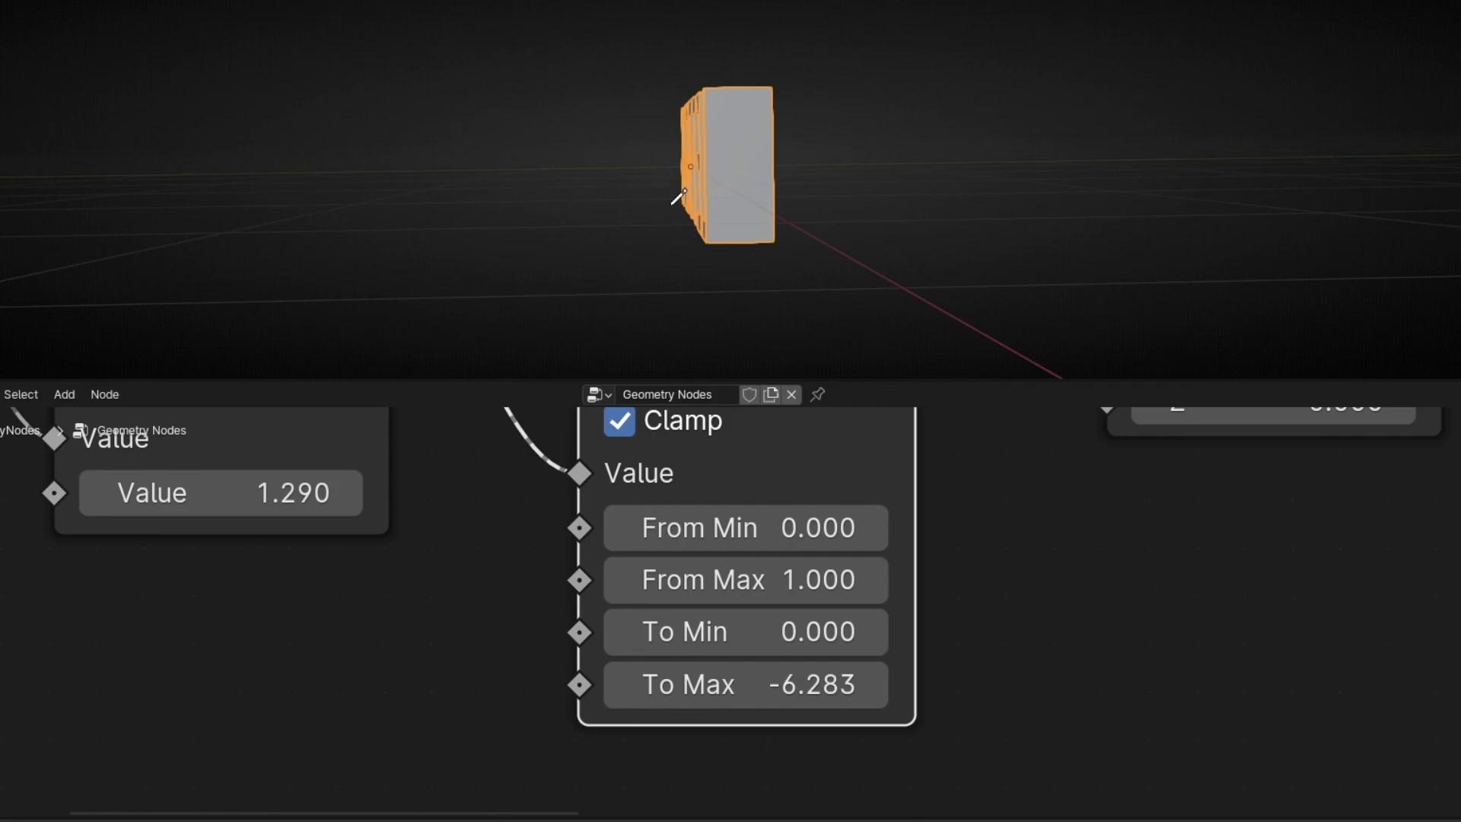
drag(323, 472, 278, 473)
middle_drag(708, 183, 736, 169)
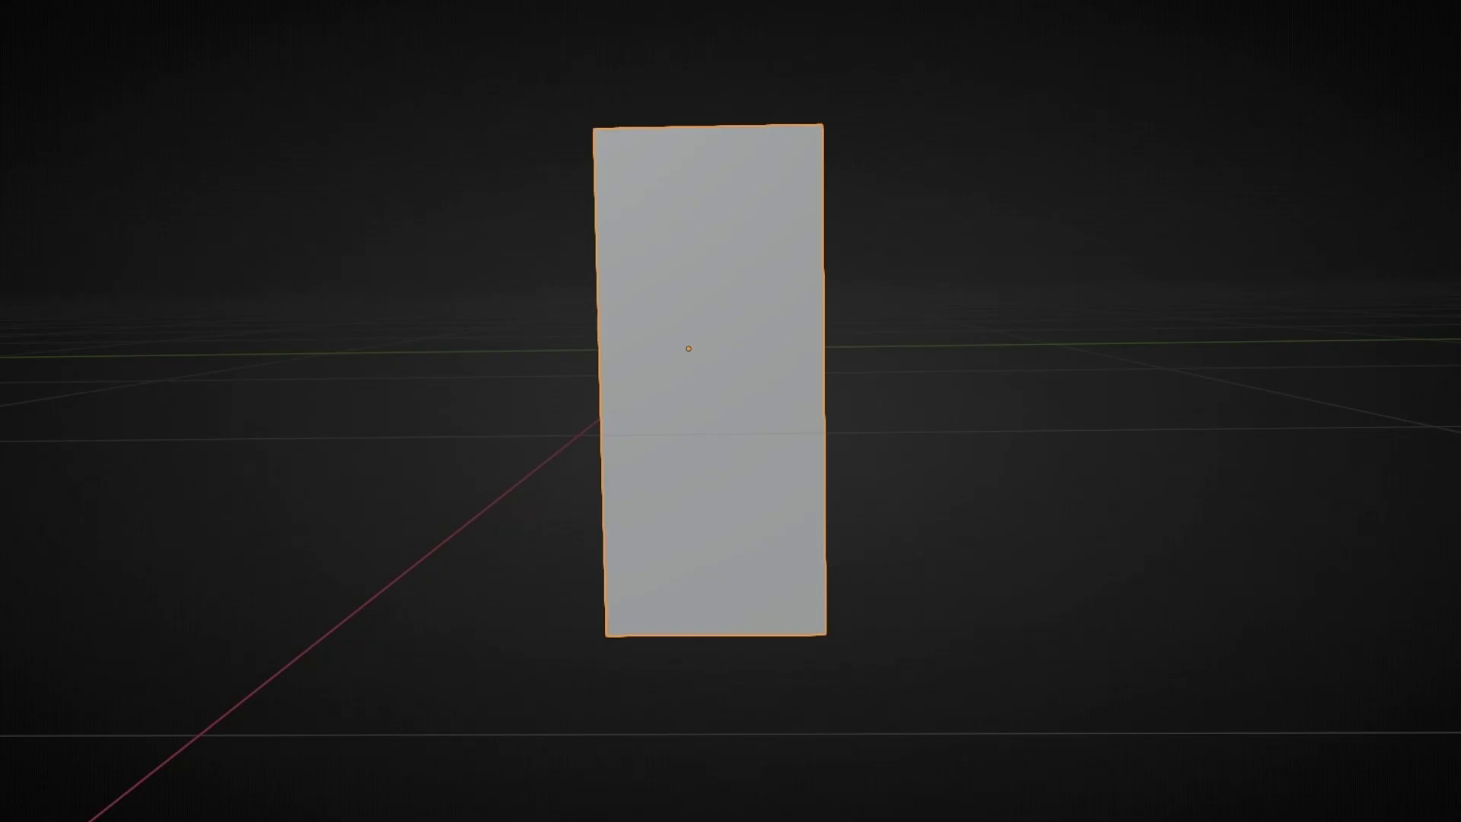
key(KP_3)
scroll(741, 329, up, 4)
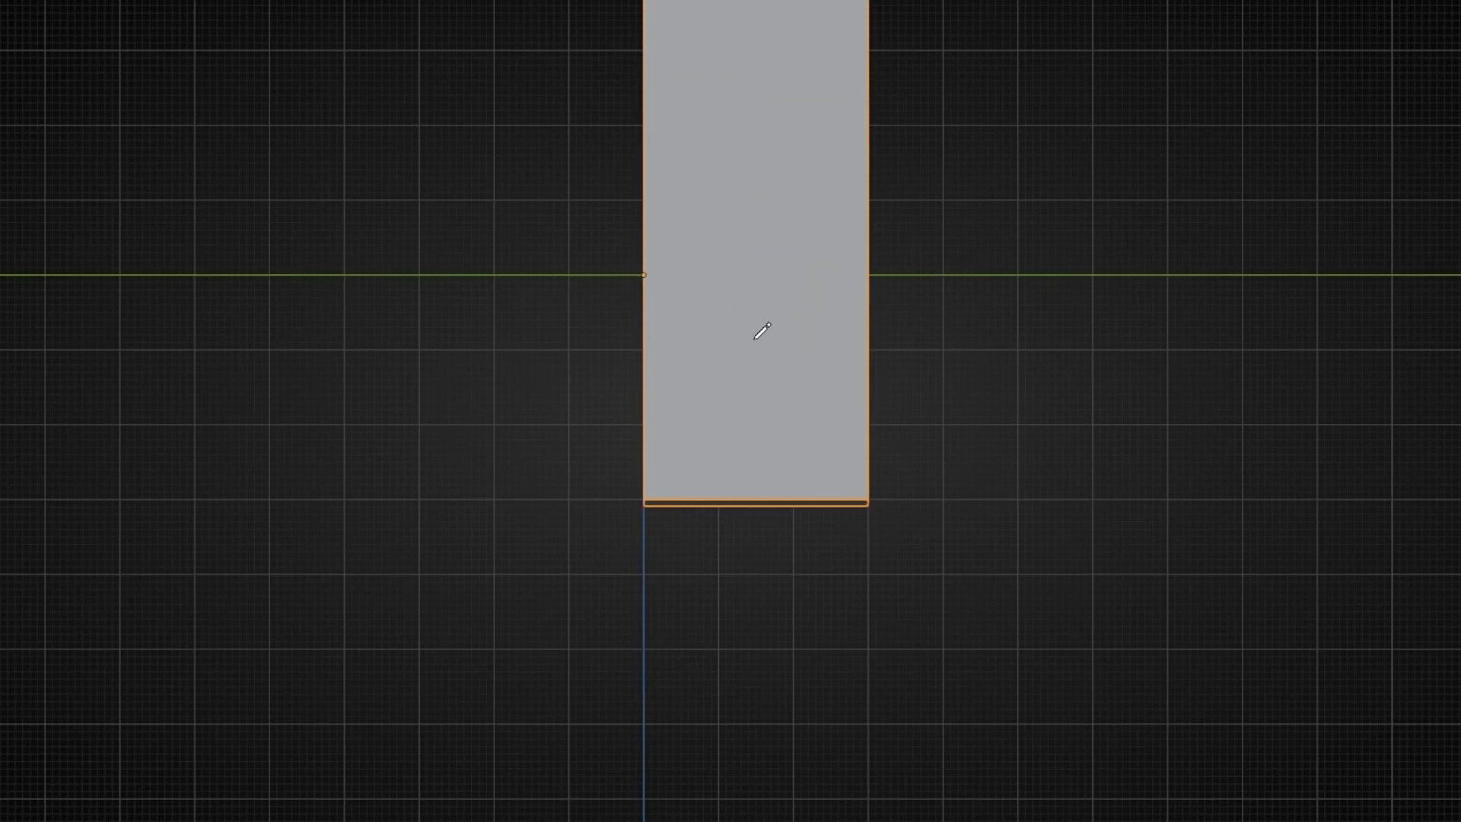
shift+middle_drag(760, 326, 709, 445)
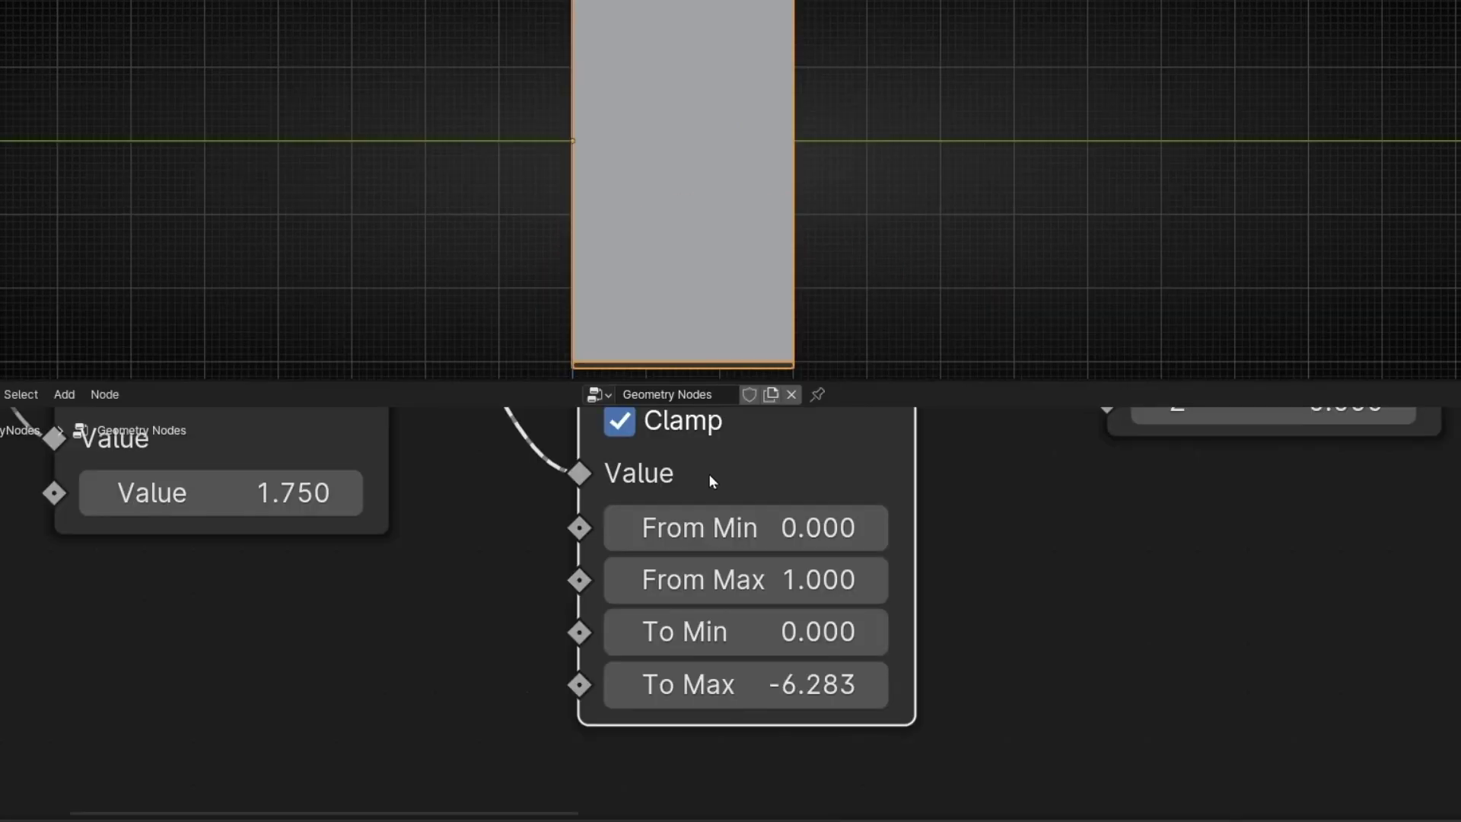
Move the Index, Add, Map Range and Combine XYZ nodes down and String to Curves further left to free space before Rotate Instances.
scroll(709, 474, down, 5)
middle_drag(548, 585, 988, 676)
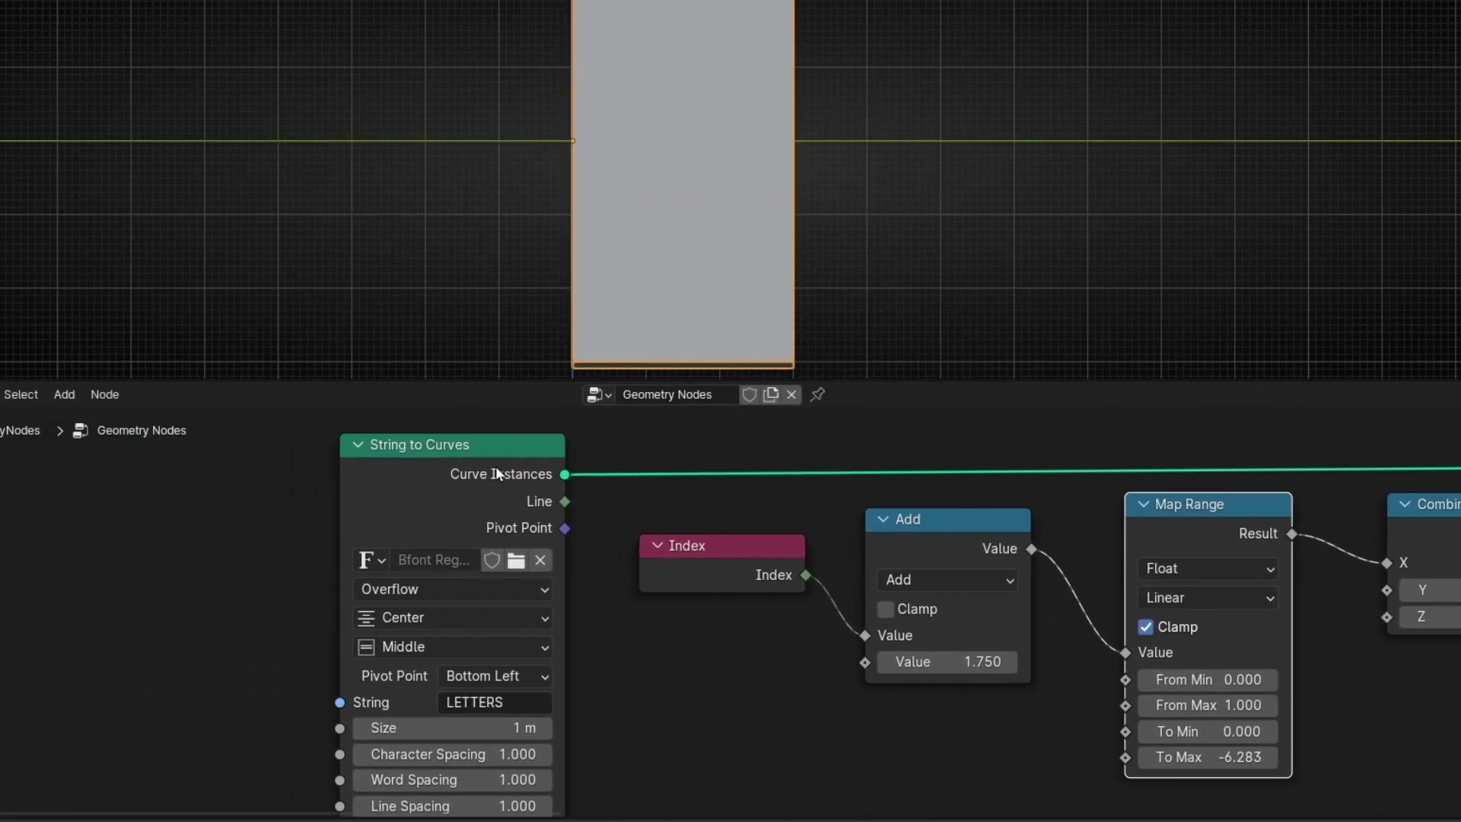
drag(495, 466, 327, 465)
scroll(628, 560, down, 9)
middle_drag(628, 571, 580, 547)
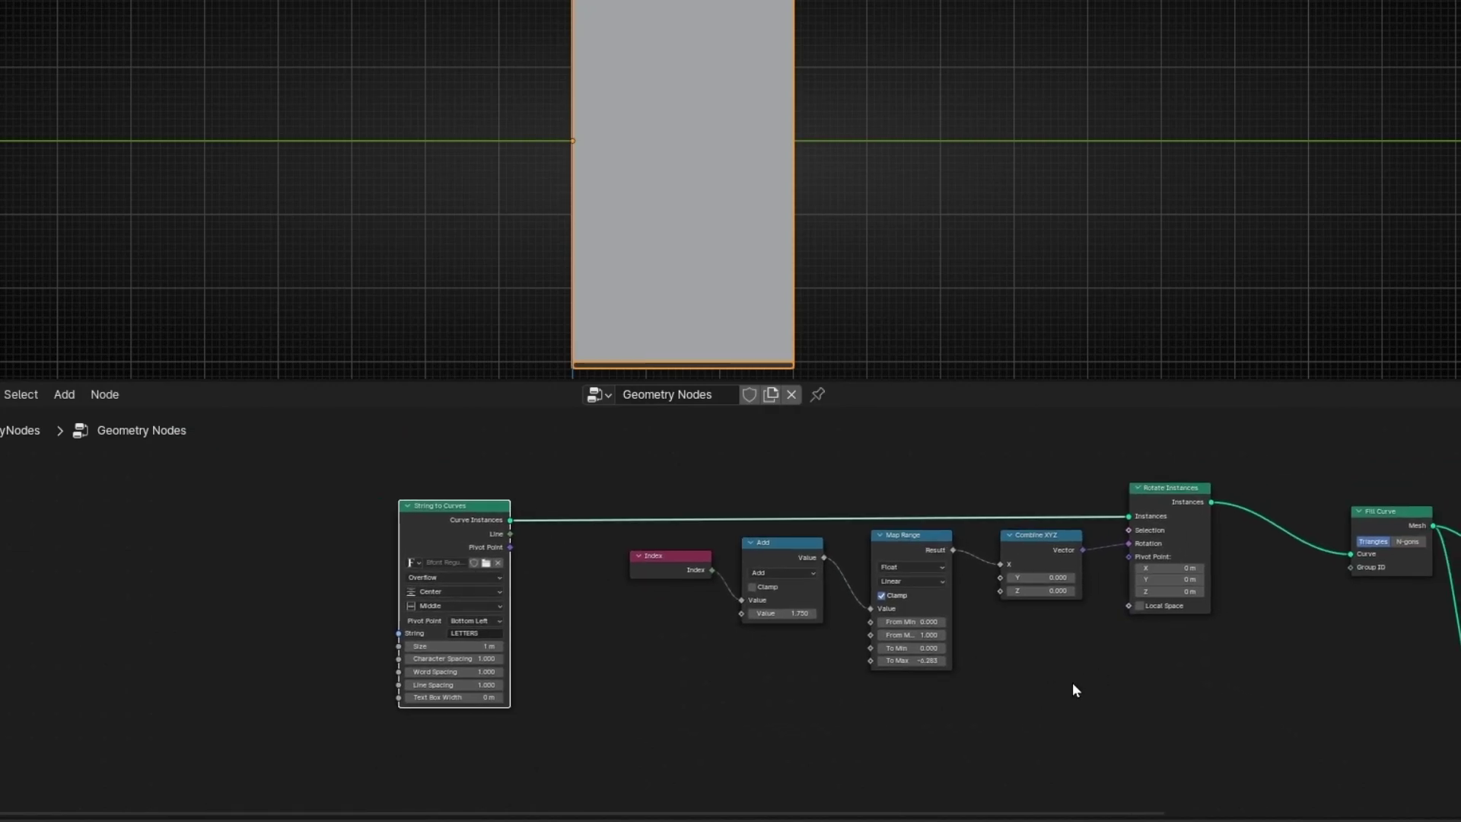
drag(1060, 696, 683, 566)
drag(648, 561, 667, 680)
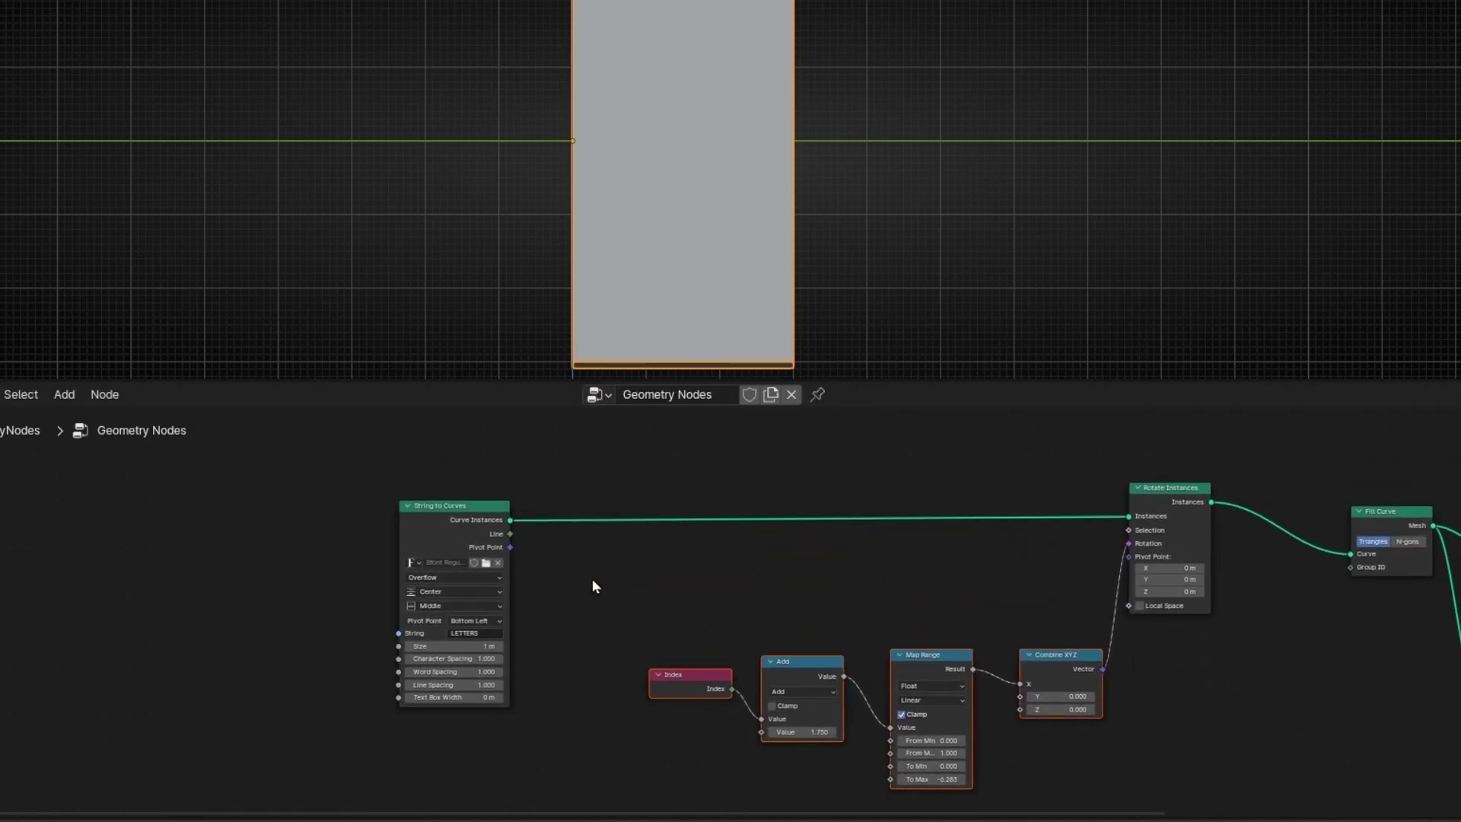
drag(463, 527, 124, 516)
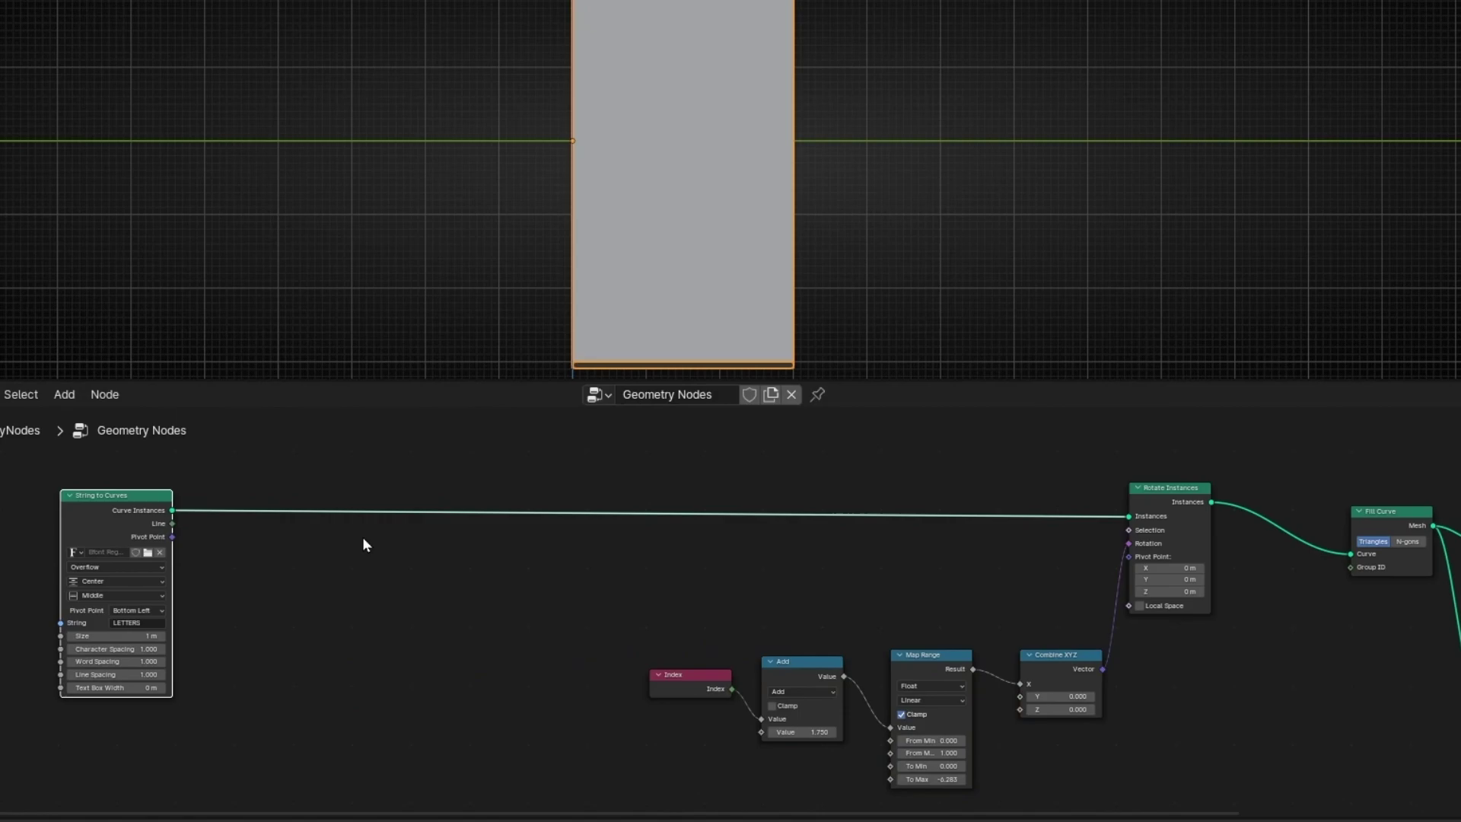
Insert a Set Position node on the link between String to Curves and Rotate Instances.
key(shift+a)
text(set po)
key(Return)
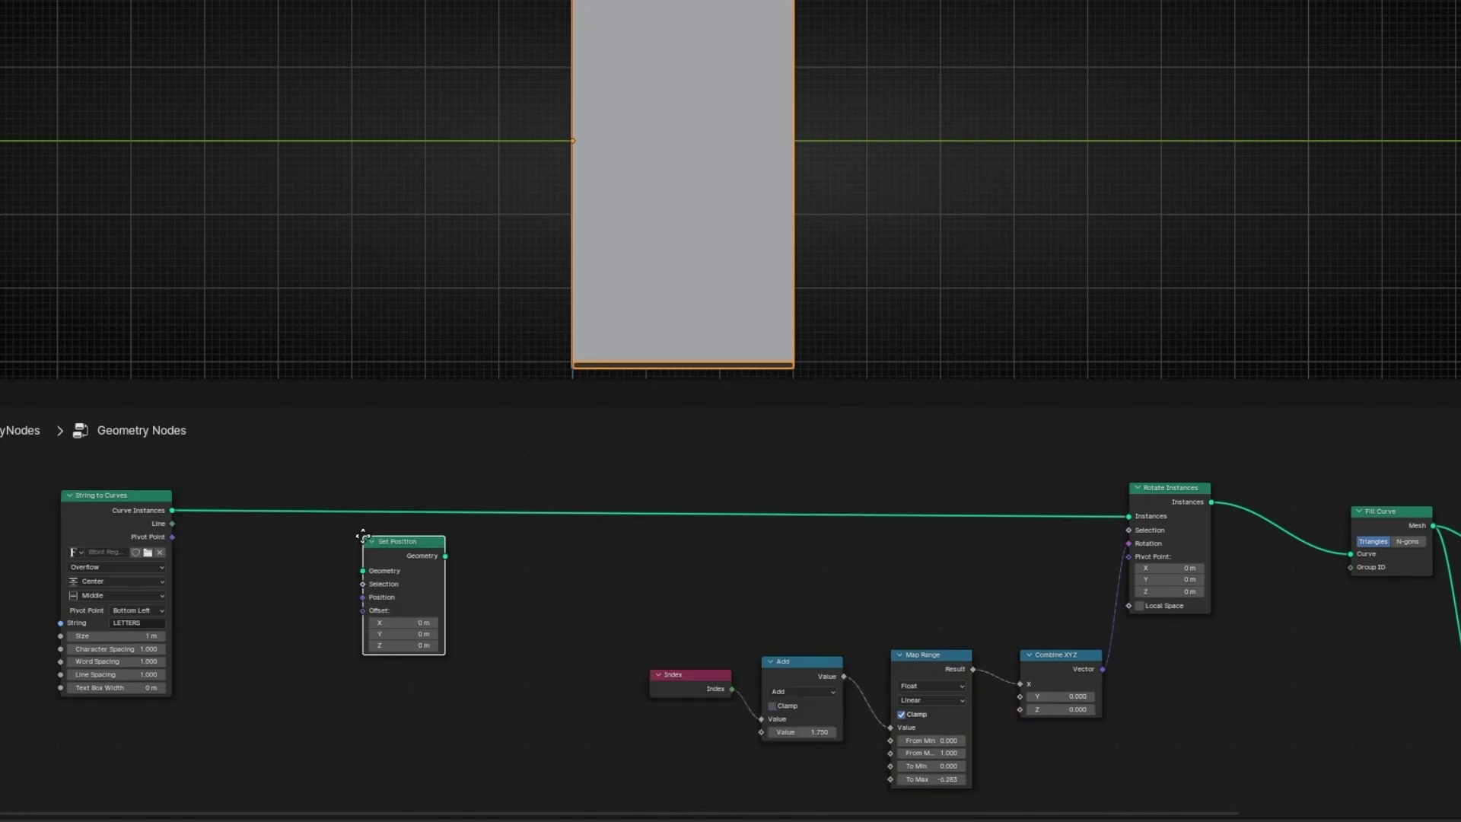
click(406, 496)
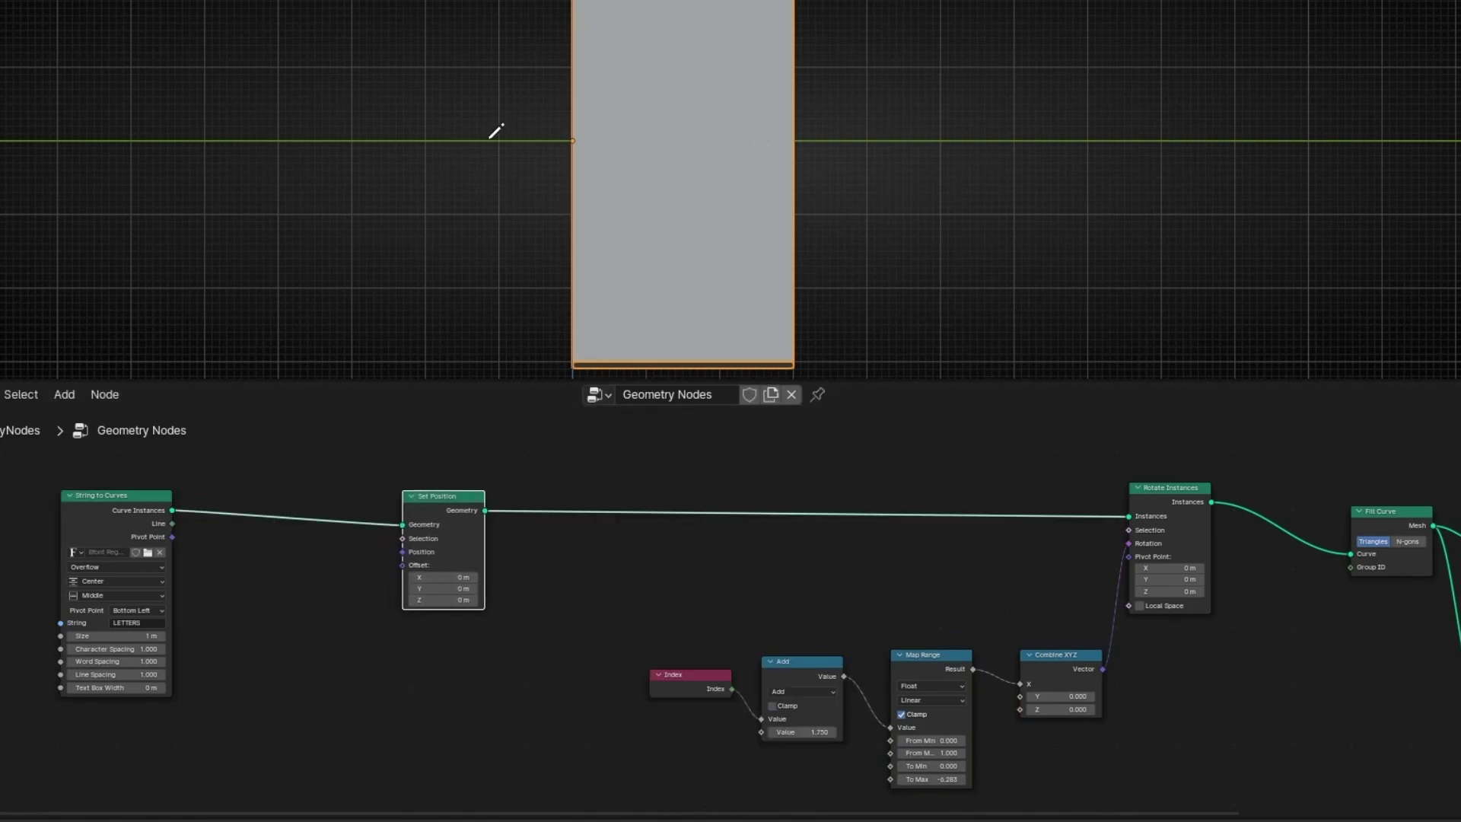
Set the Set Position node's Z offset to -0.15 m to centre the letters' thickness on the origin.
scroll(235, 646, up, 4)
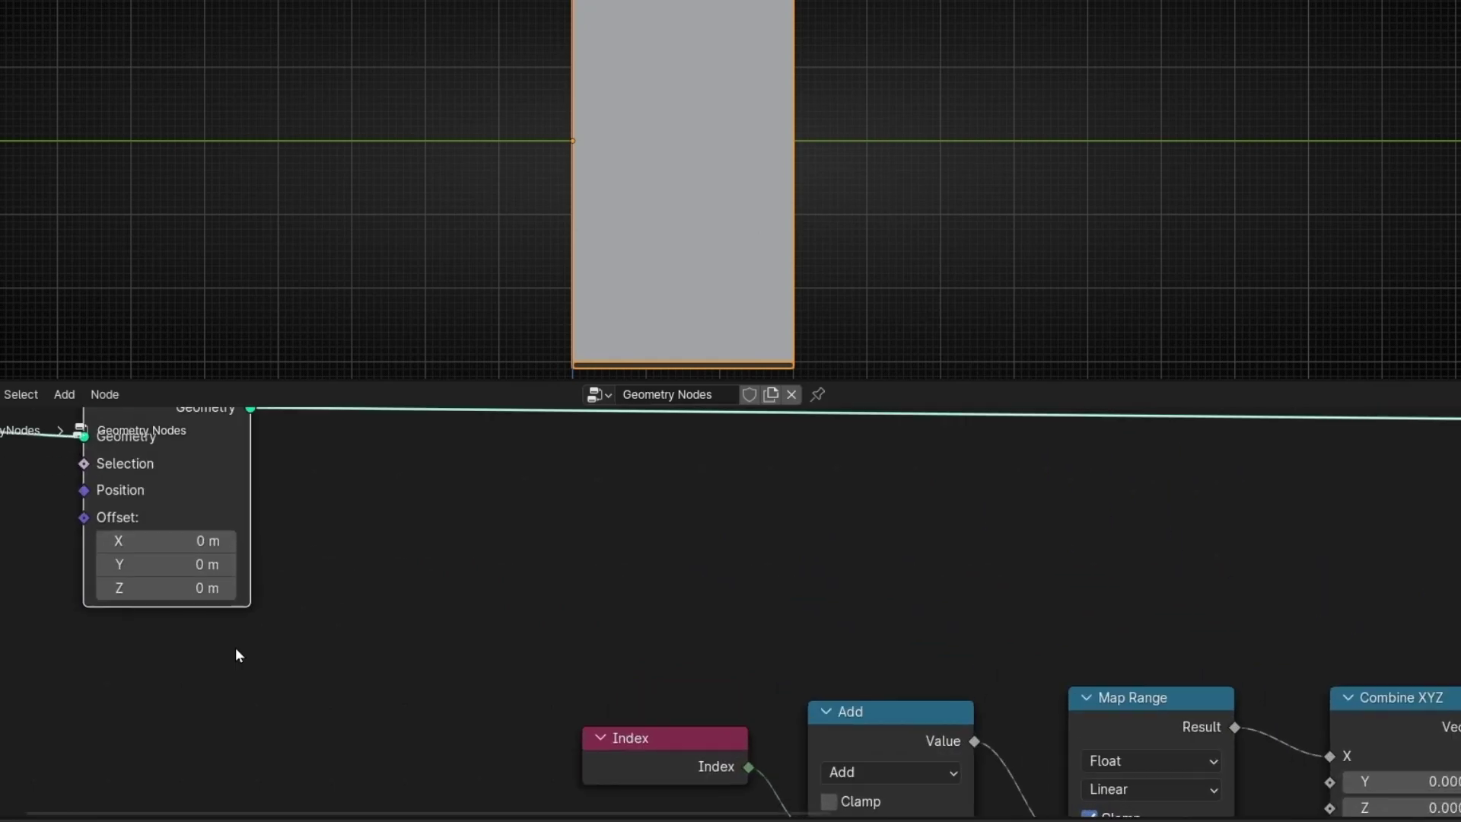
middle_drag(235, 646, 620, 738)
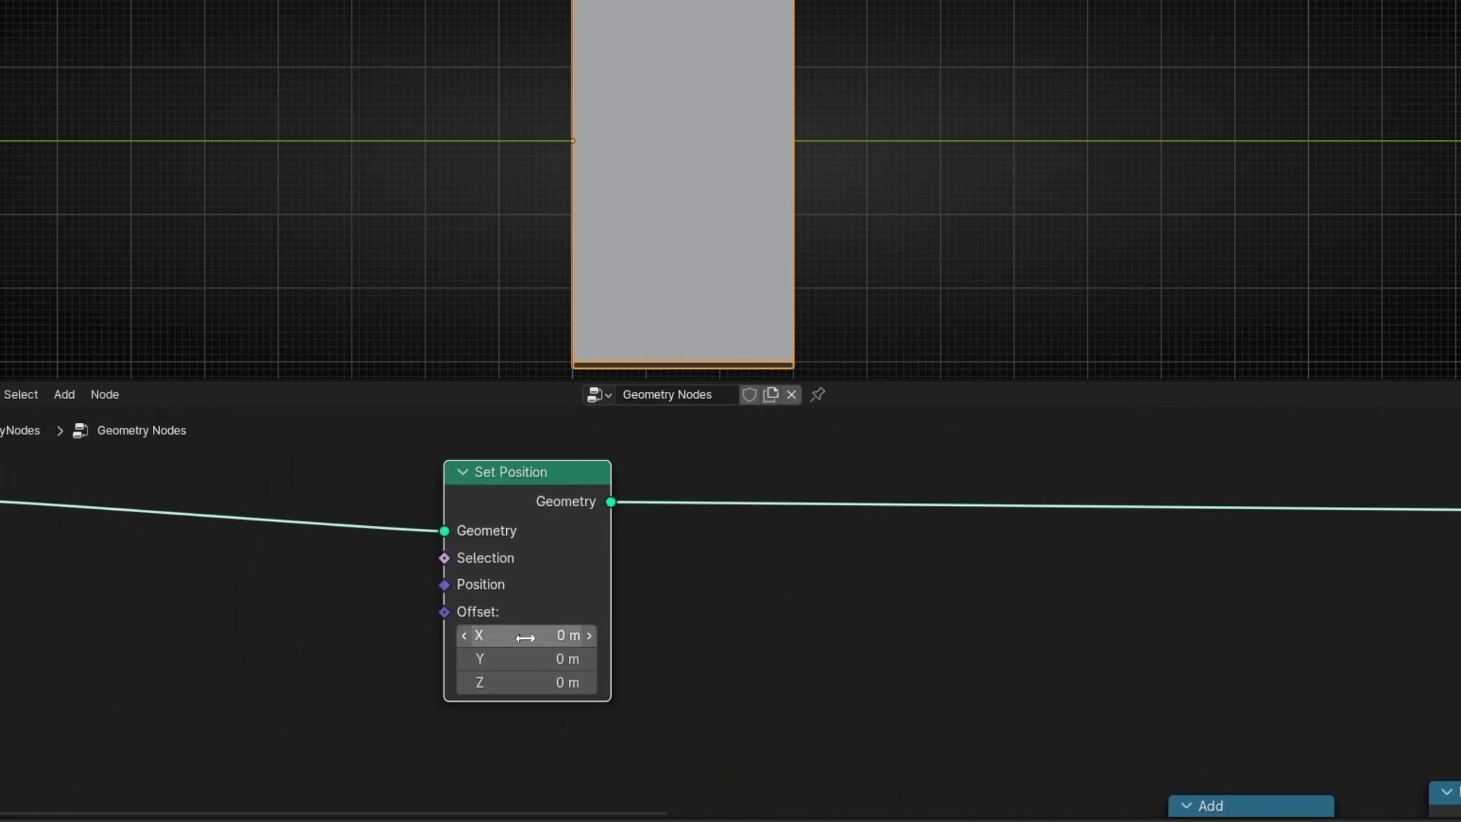
drag(524, 637, 503, 683)
key(BackSpace)
key(BackSpace)
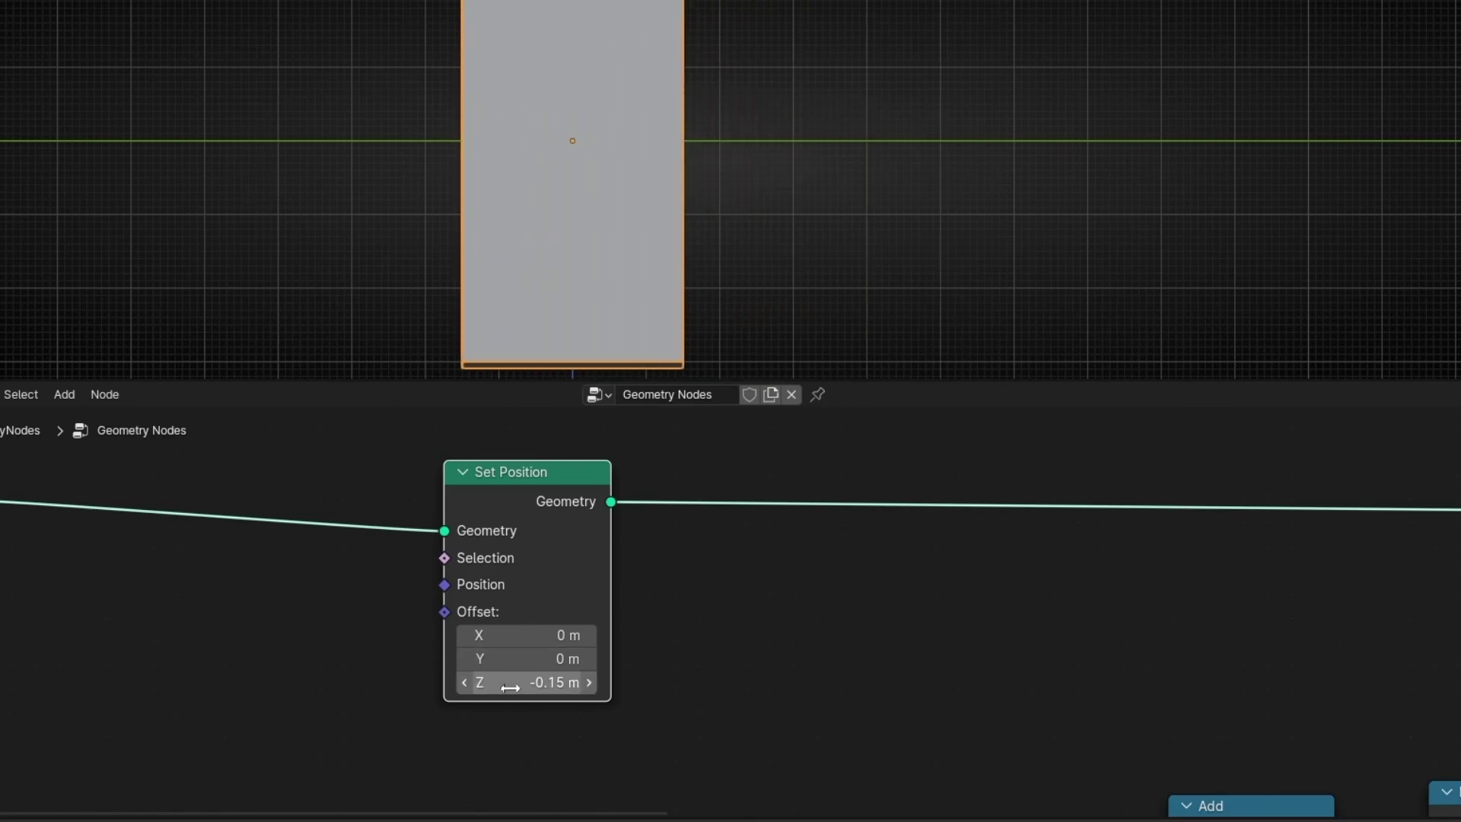
Mute the Transform Geometry node, try a different Set Position Z offset, undo that change and unmute the node.
scroll(776, 650, down, 13)
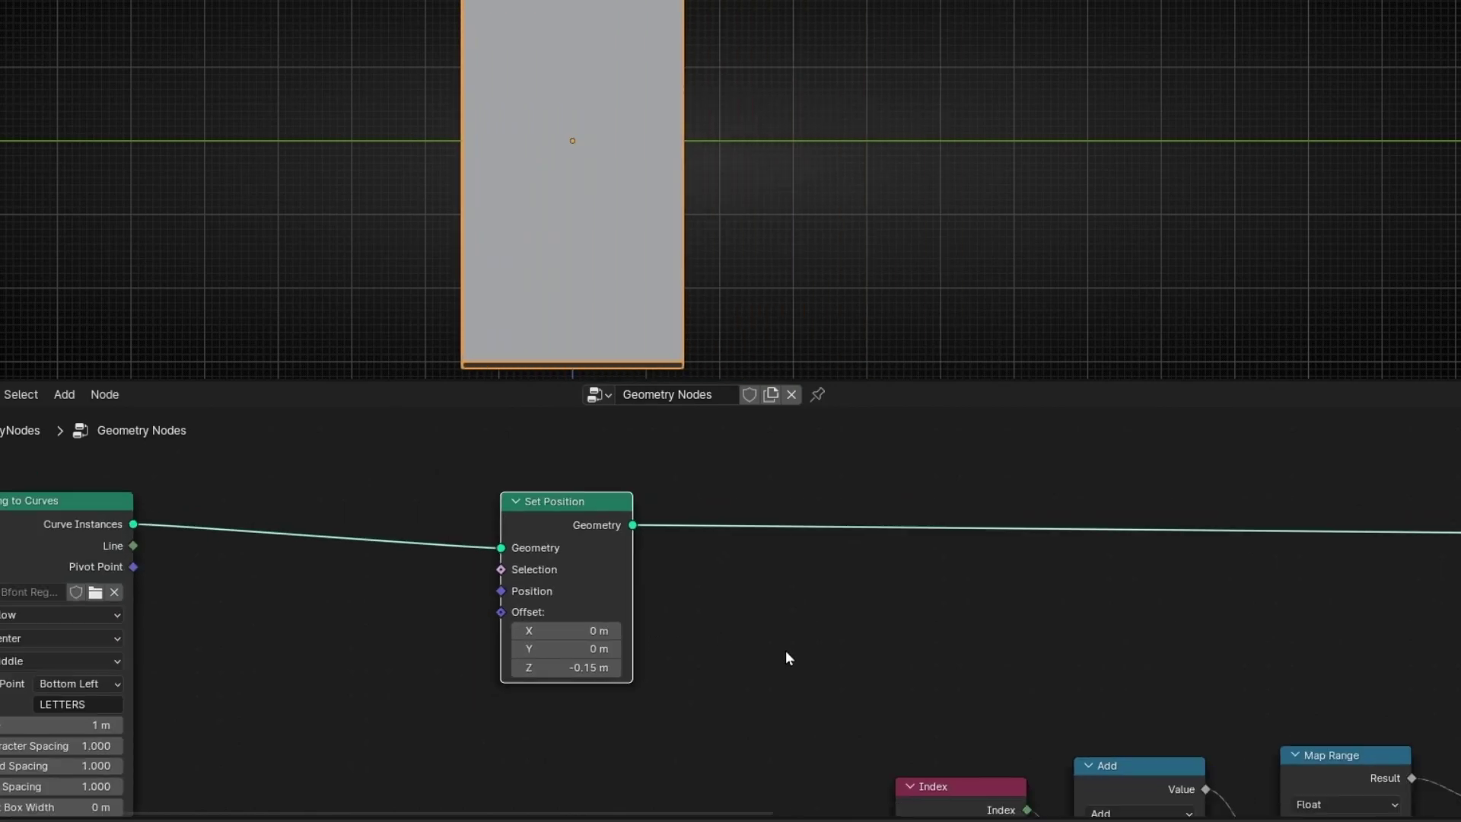
middle_drag(1096, 675, 612, 674)
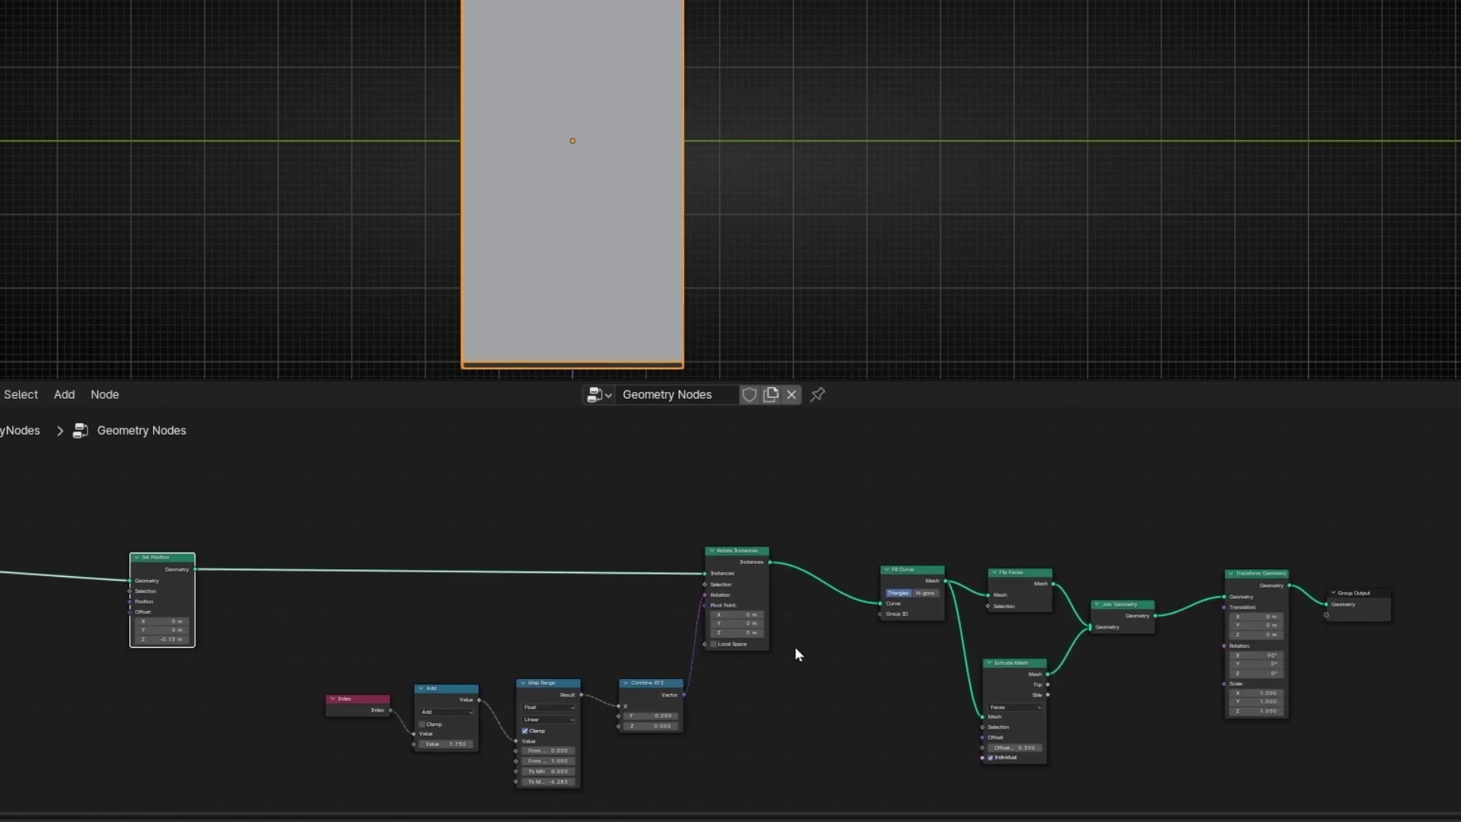
click(1288, 588)
key(m)
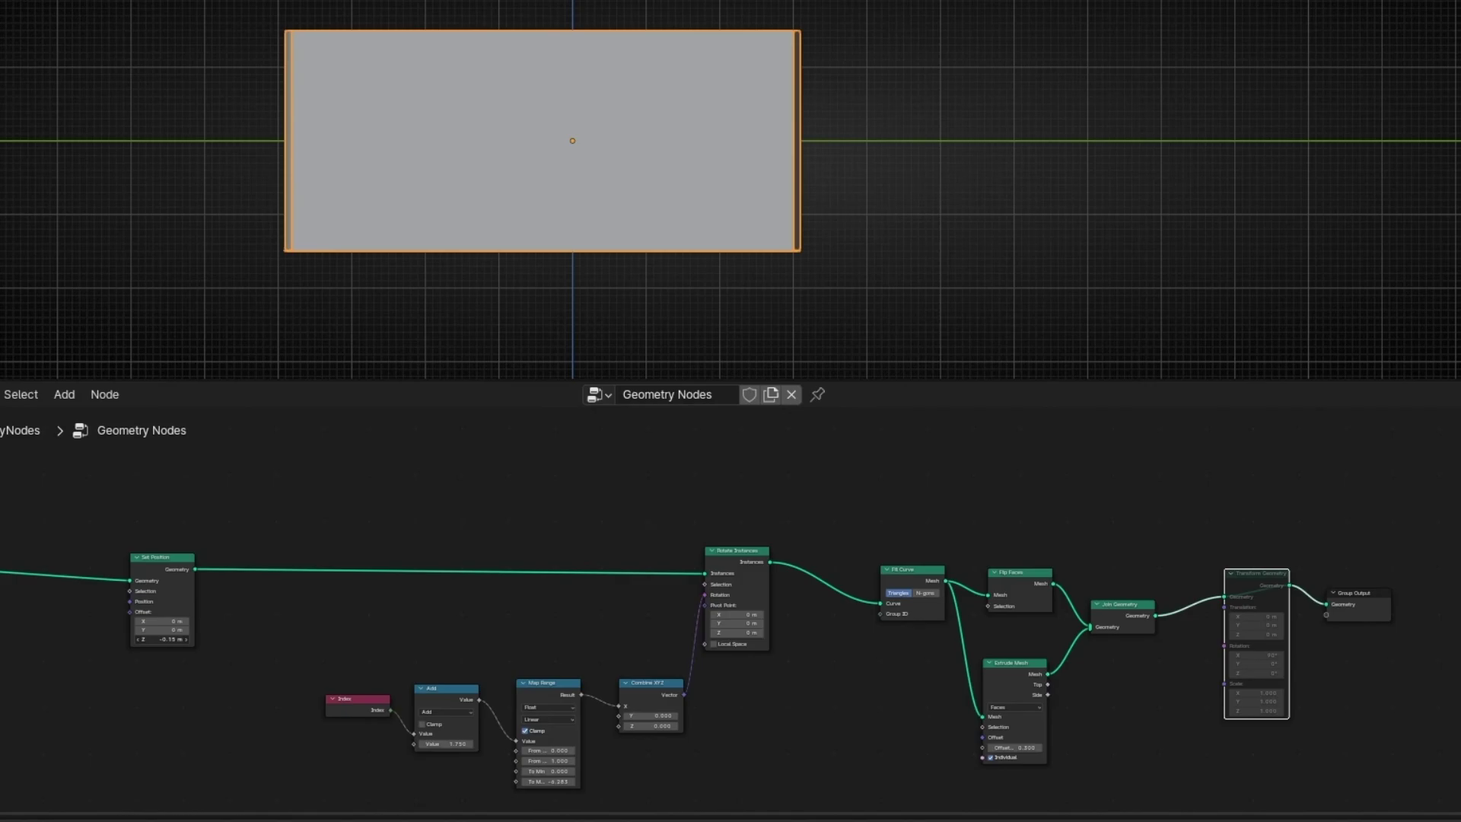
mouse_move(161, 639)
mouse_down()
mouse_move(191, 639)
mouse_move(137, 639)
mouse_up()
key(ctrl+z)
key(m)
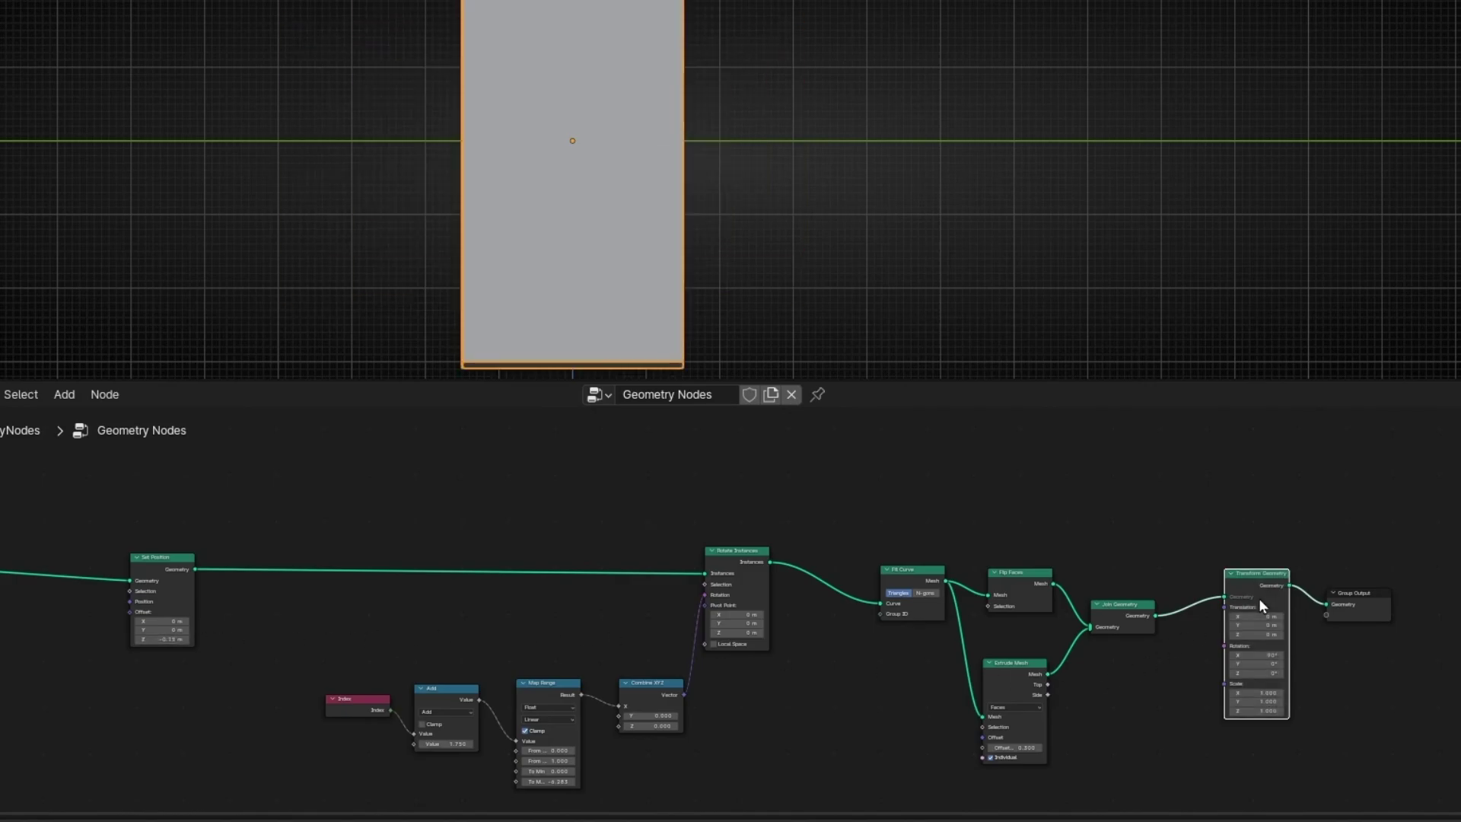
scroll(95, 683, up, 1)
scroll(92, 683, up, 7)
middle_drag(191, 678, 997, 678)
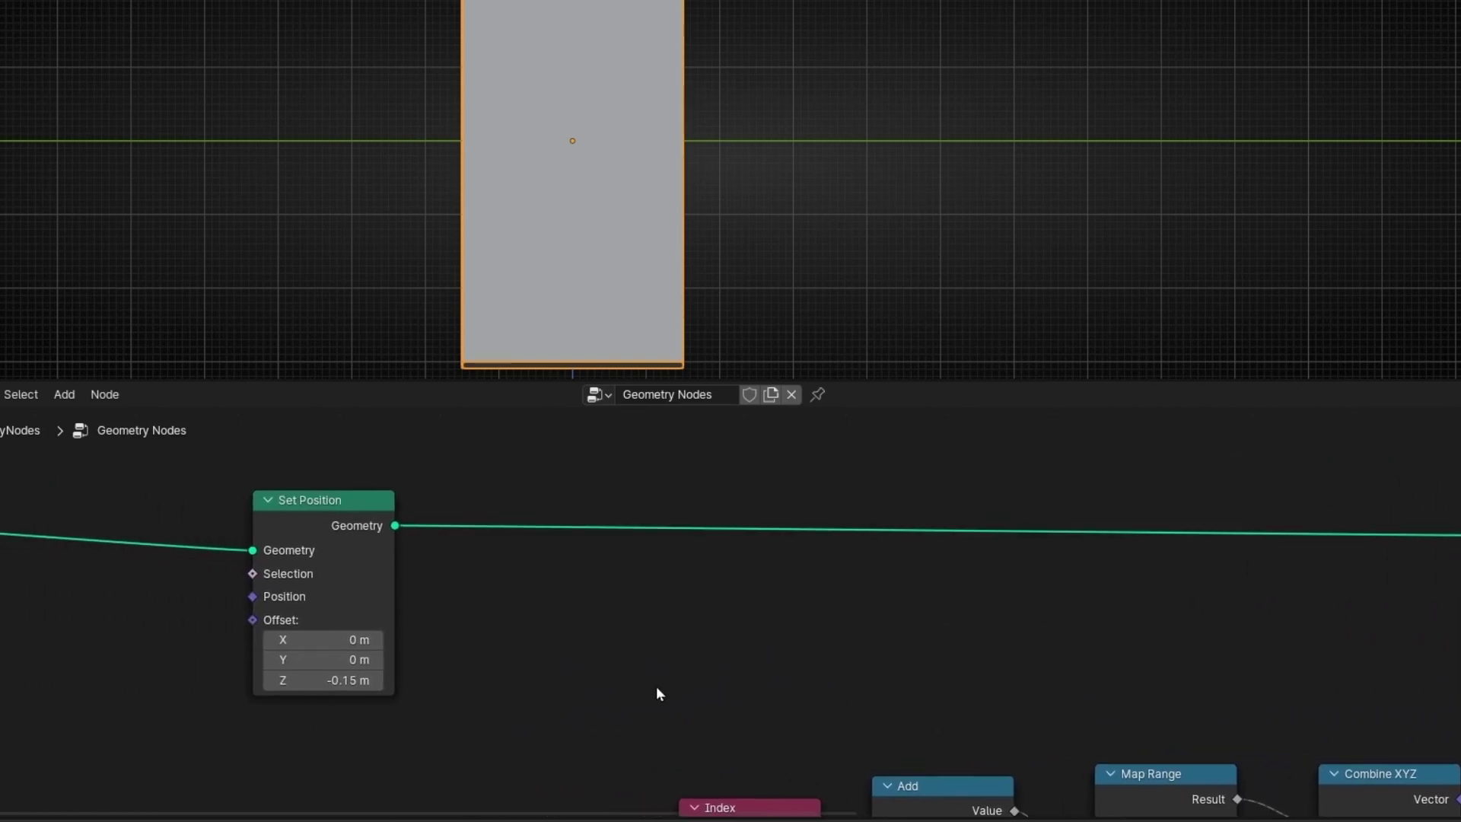
Try Set Position Z offsets of 0.09 m and 0.07 m, and remove and redraw annotation marks beside the letters.
ctrl+scroll(491, 662, left, 3)
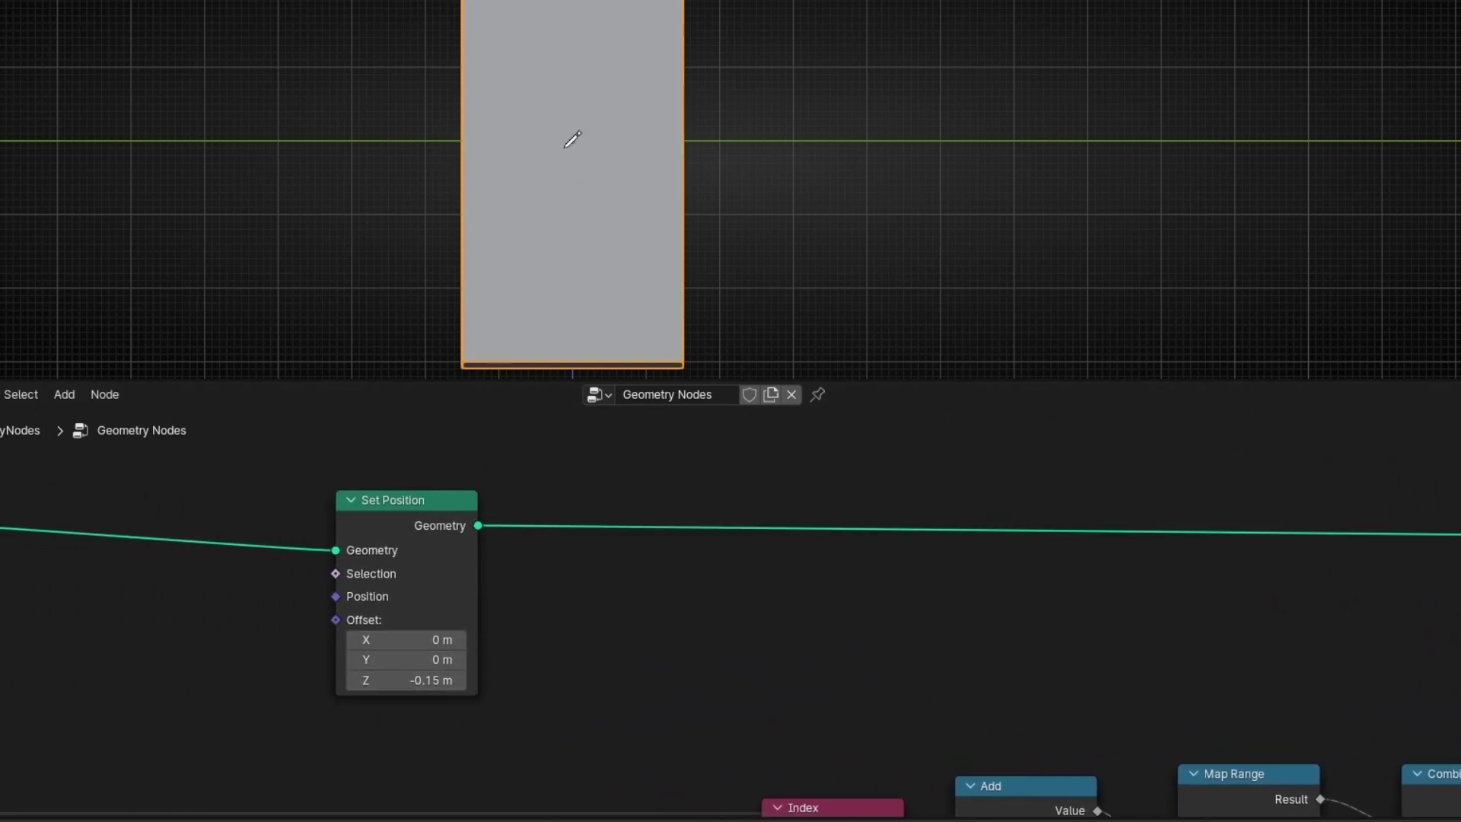
drag(411, 680, 435, 680)
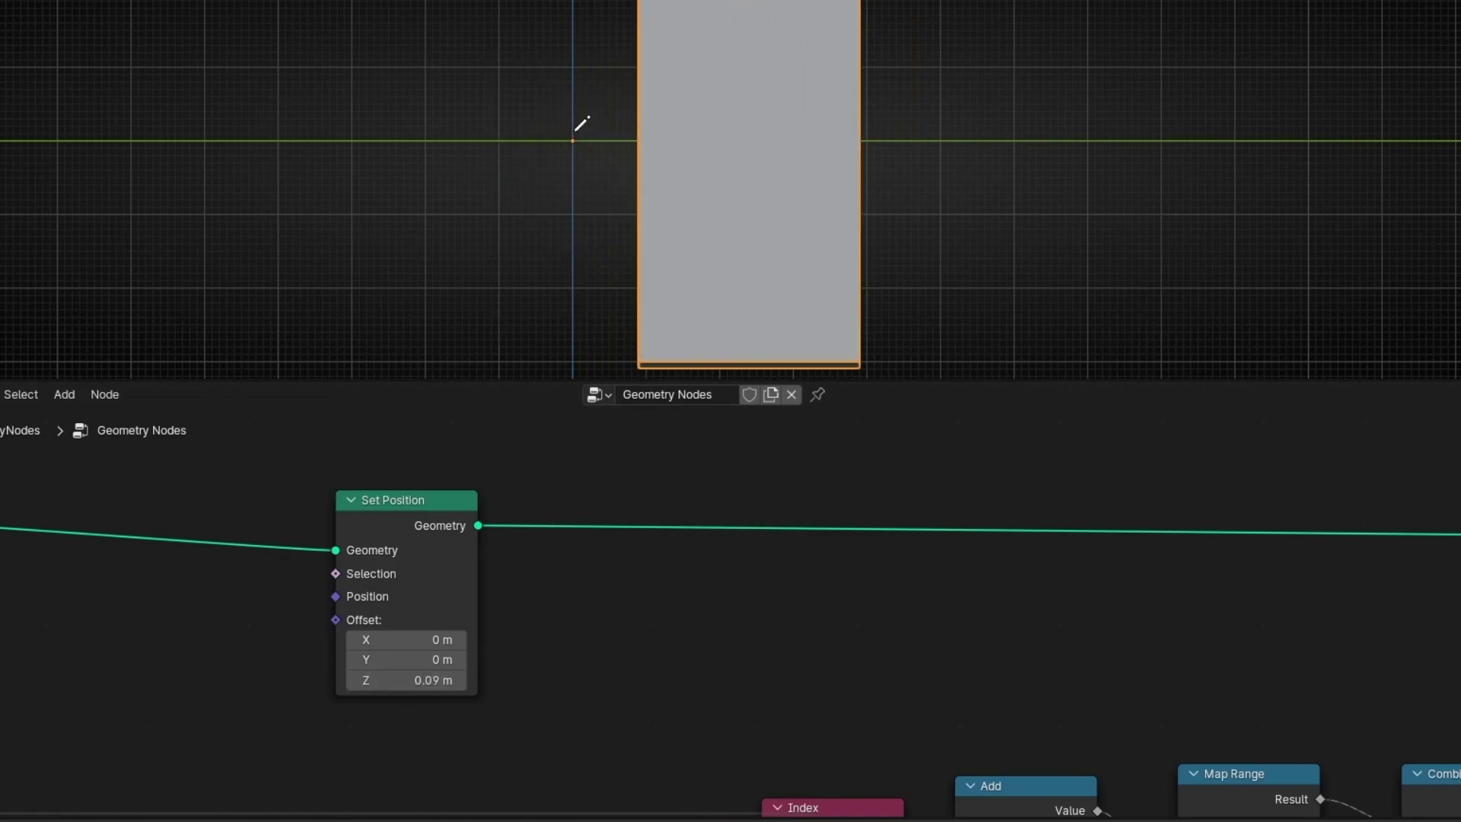
mouse_move(806, 148)
ctrl+mouse_down()
mouse_move(614, 189)
mouse_move(548, 236)
ctrl+mouse_up()
mouse_move(430, 677)
mouse_down()
mouse_move(358, 680)
mouse_move(438, 679)
mouse_up()
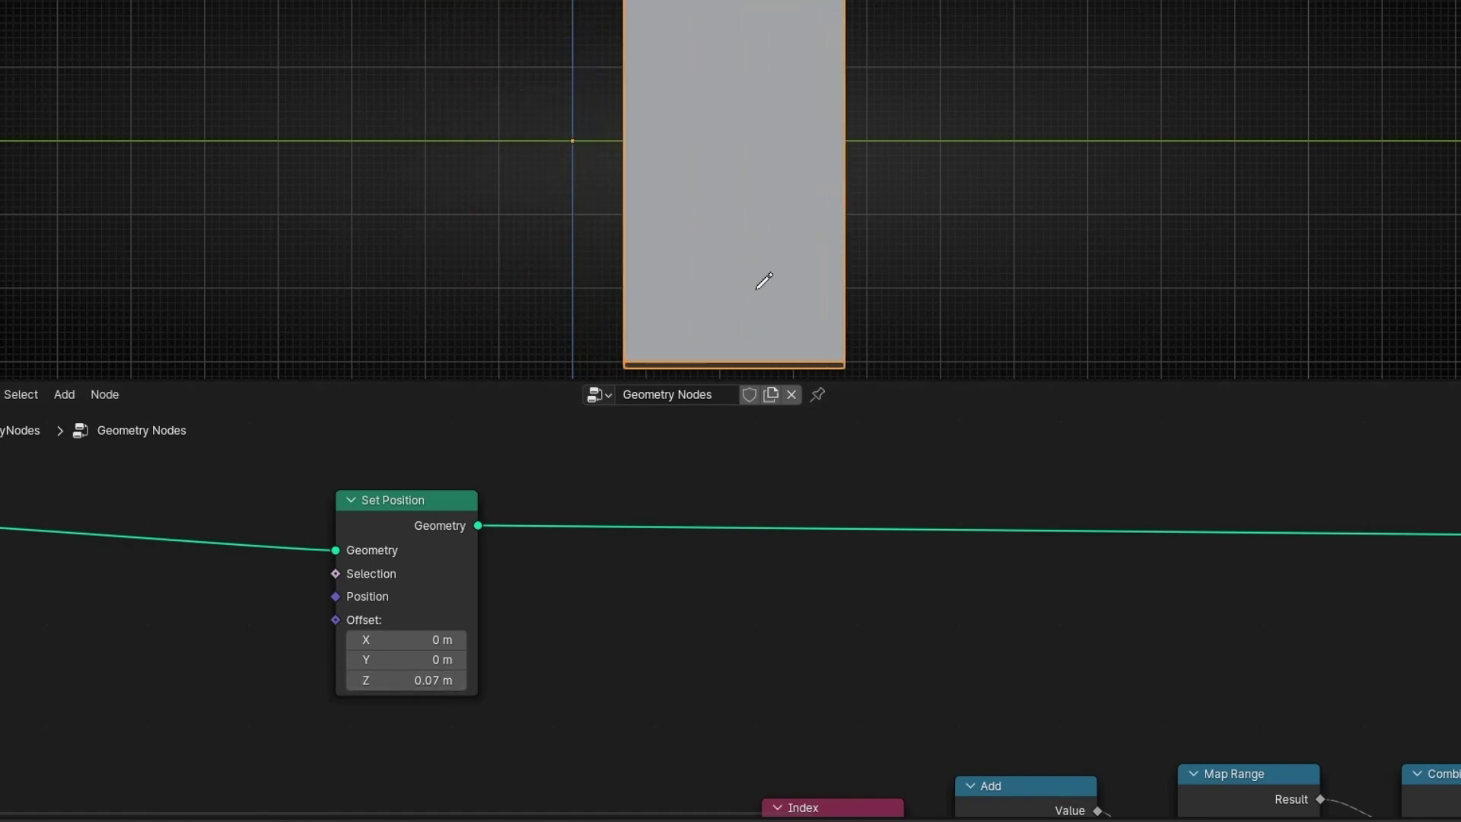
scroll(897, 325, down, 1)
shift+middle_drag(702, 353, 625, 245)
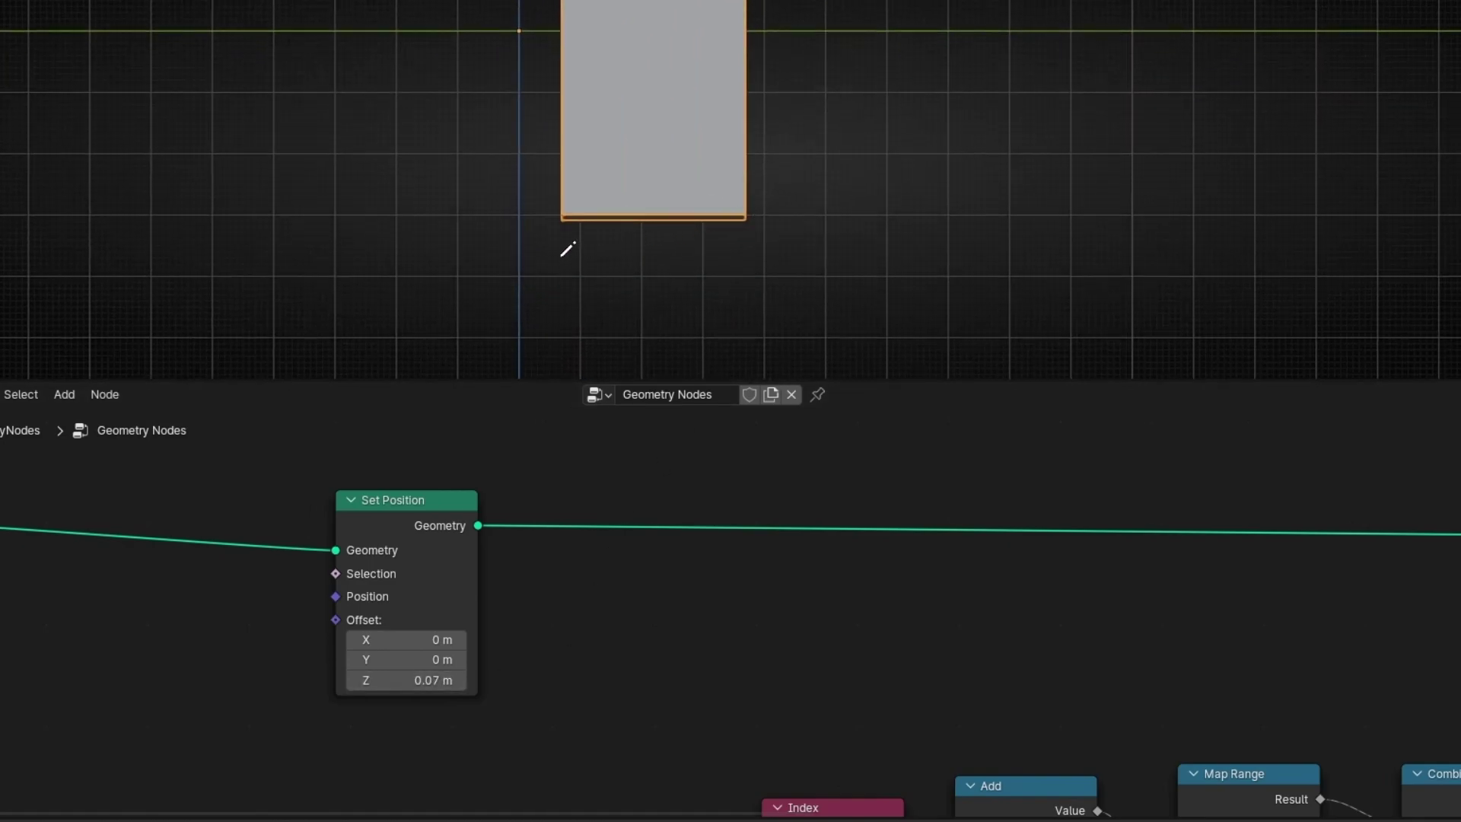
drag(596, 293, 725, 293)
shift+middle_drag(742, 314, 741, 260)
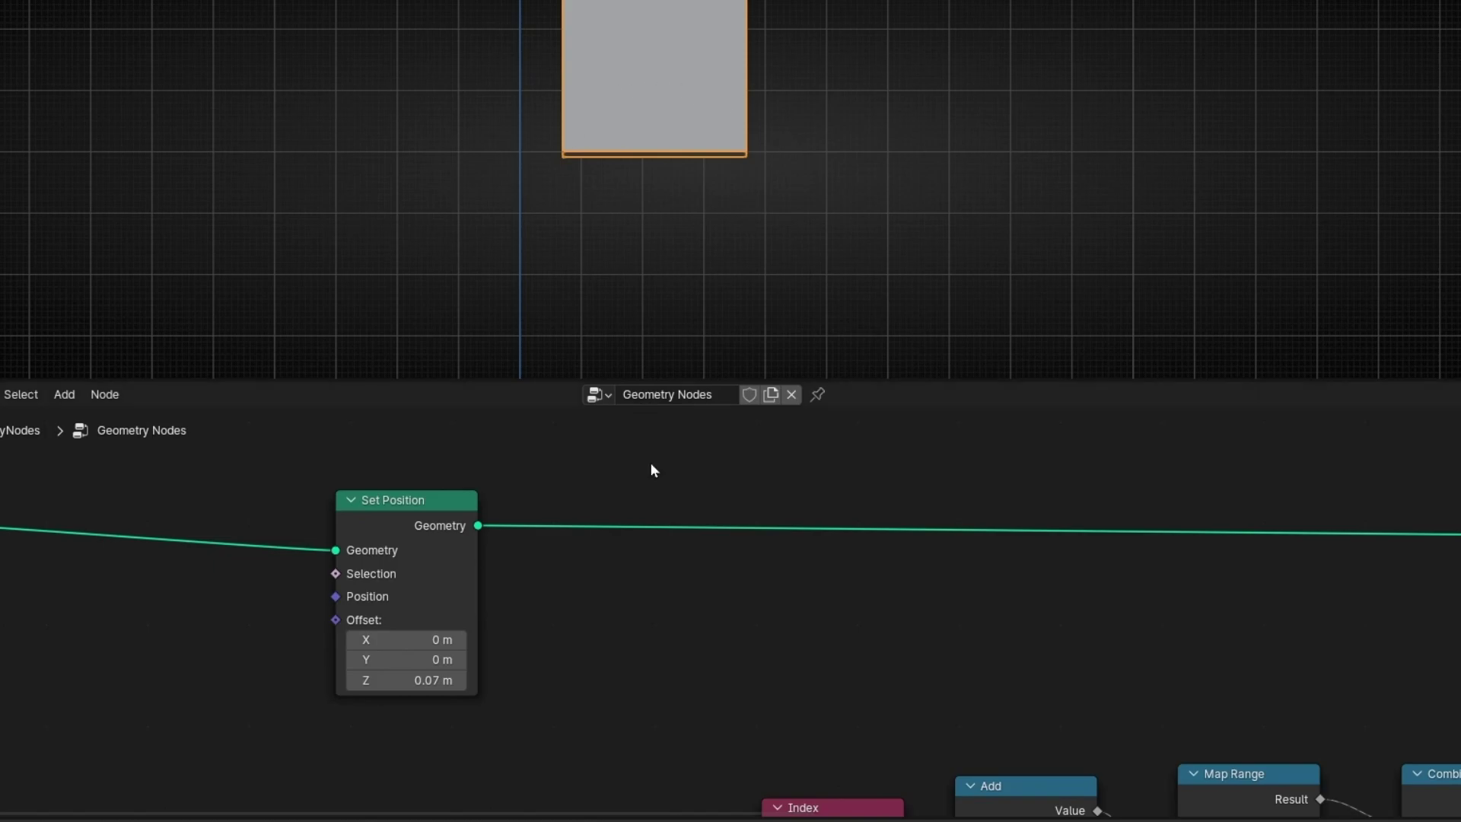
Try larger Extrude Mesh offset scales of 0.560 and 0.610, then set the offset scale back to 0.3.
middle_drag(1055, 584, 1237, 732)
scroll(663, 615, up, 2)
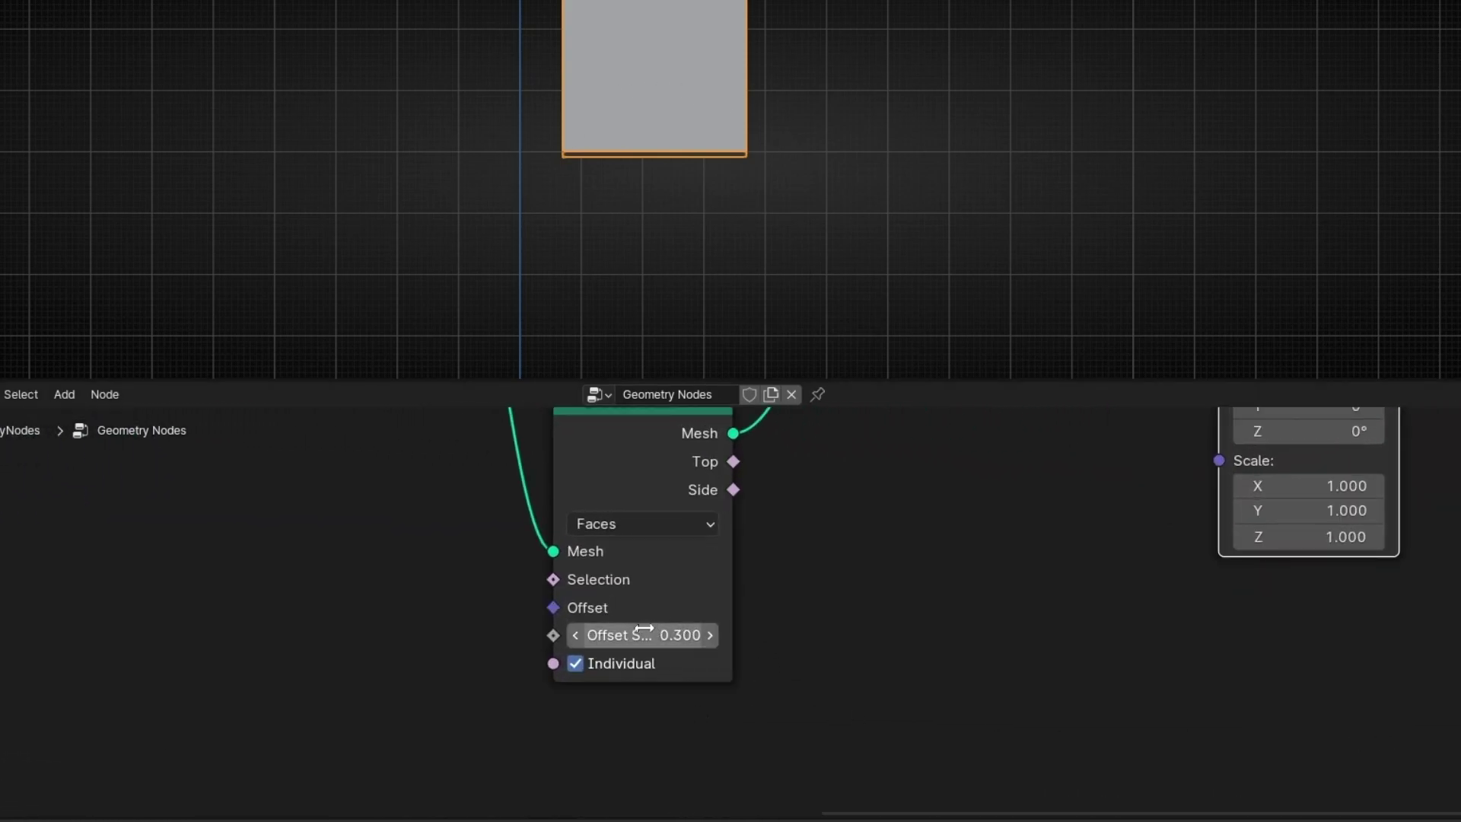
drag(643, 629, 703, 628)
shift+middle_drag(767, 185, 757, 302)
scroll(763, 282, down, 2)
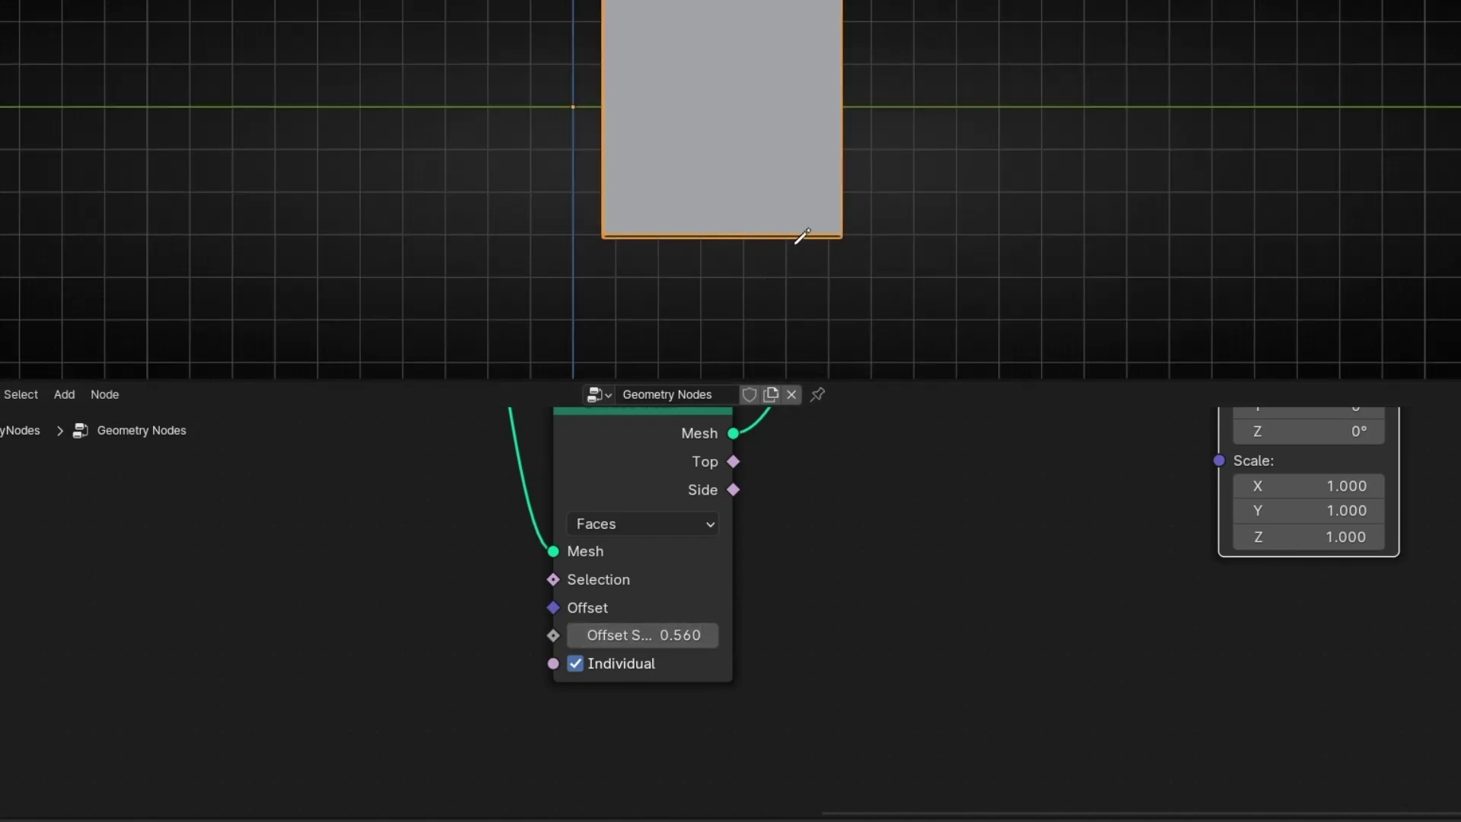
drag(677, 635, 687, 635)
scroll(807, 287, up, 5)
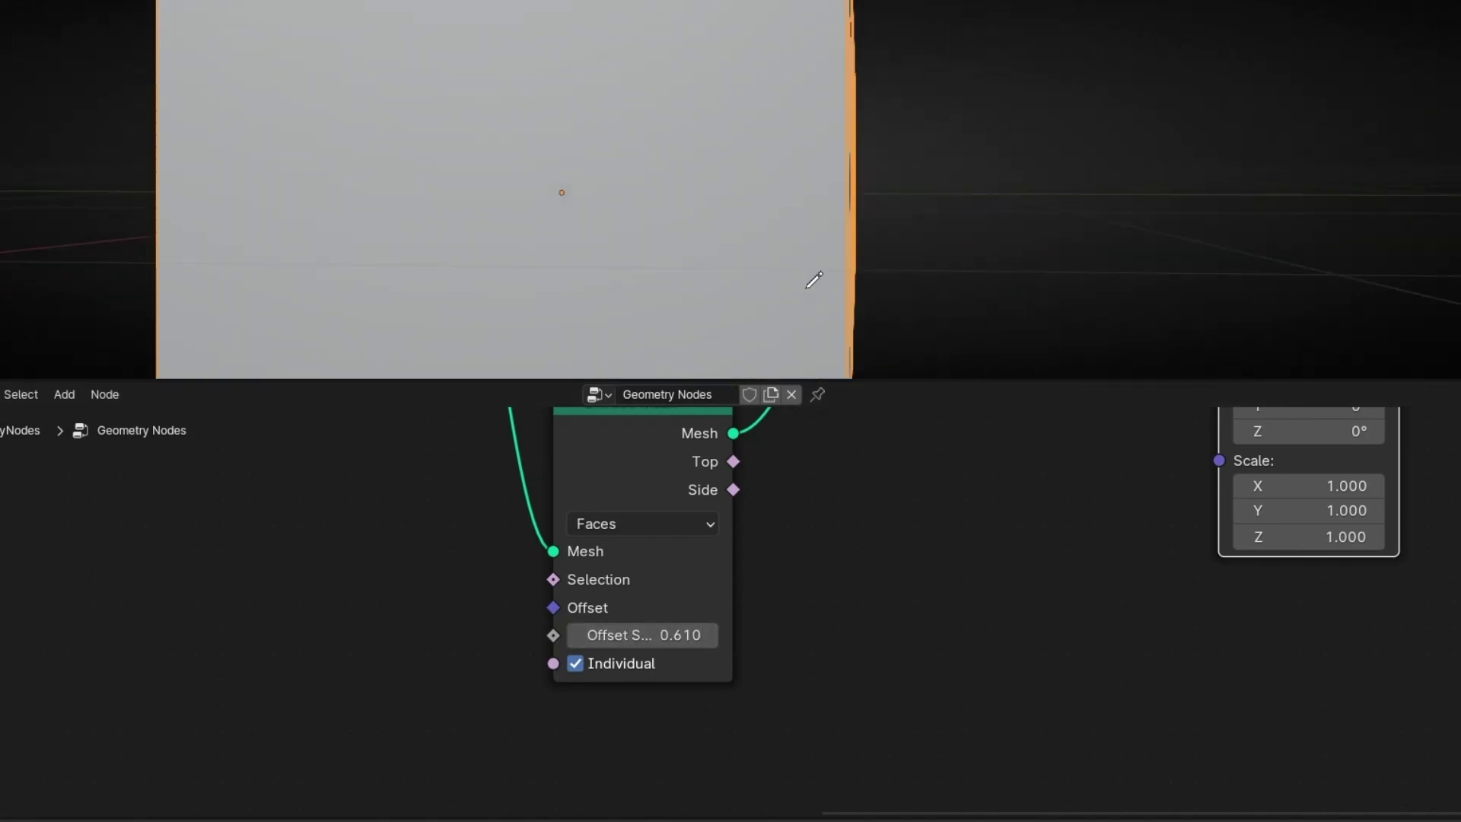
scroll(814, 279, down, 5)
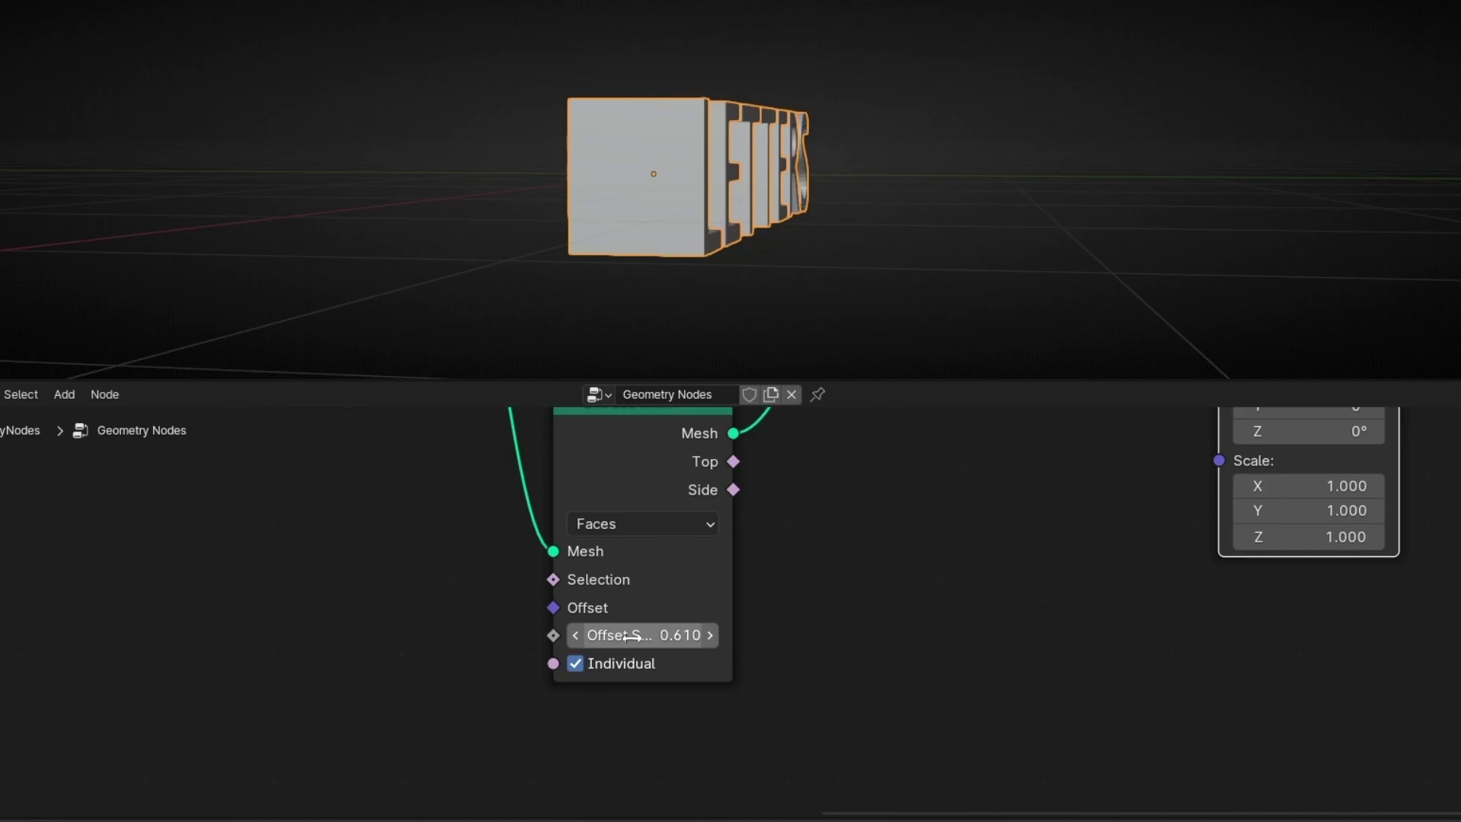
drag(629, 636, 646, 636)
click(649, 635)
text(0)
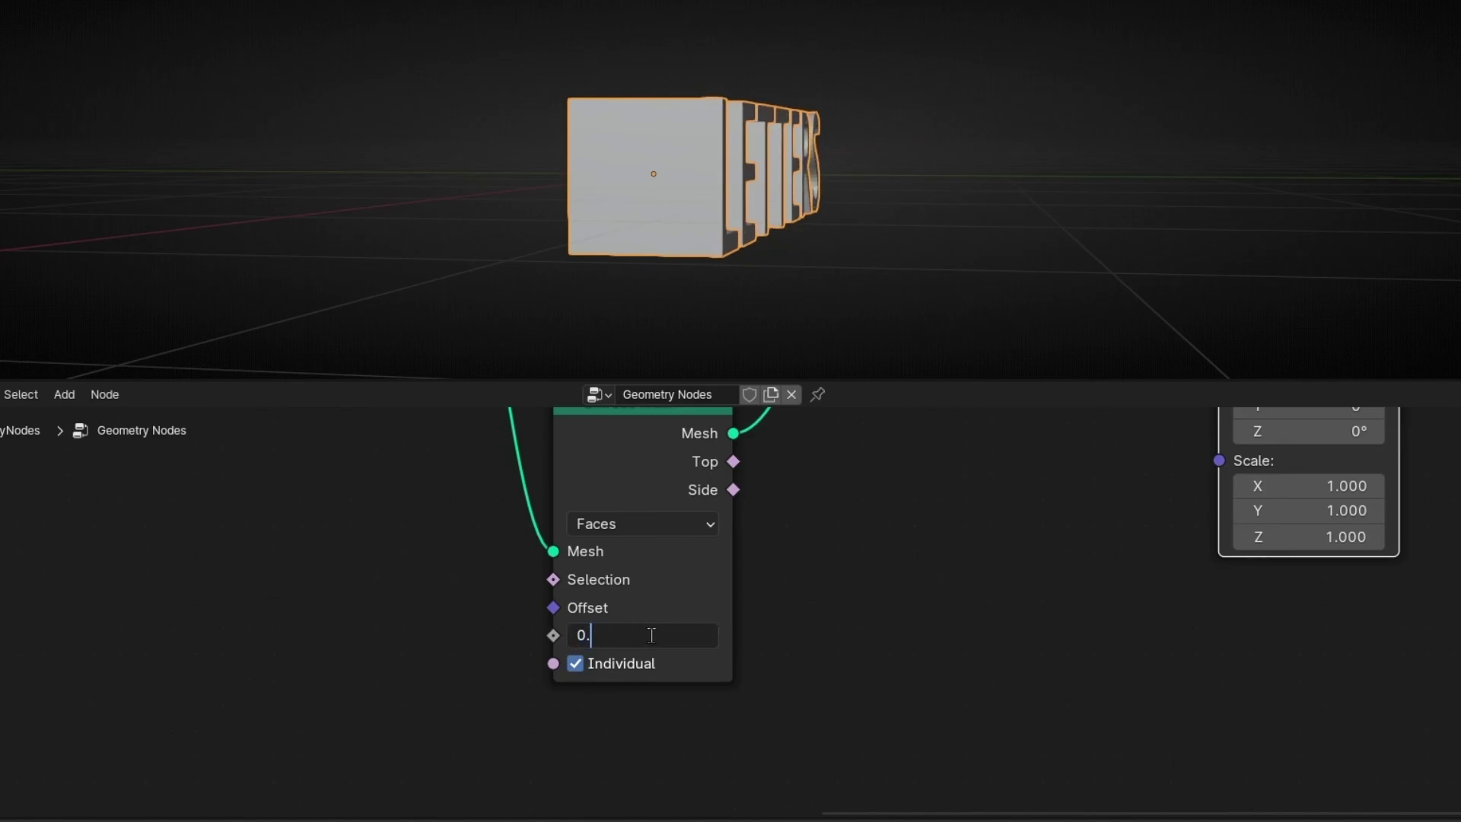
text(.3)
key(Return)
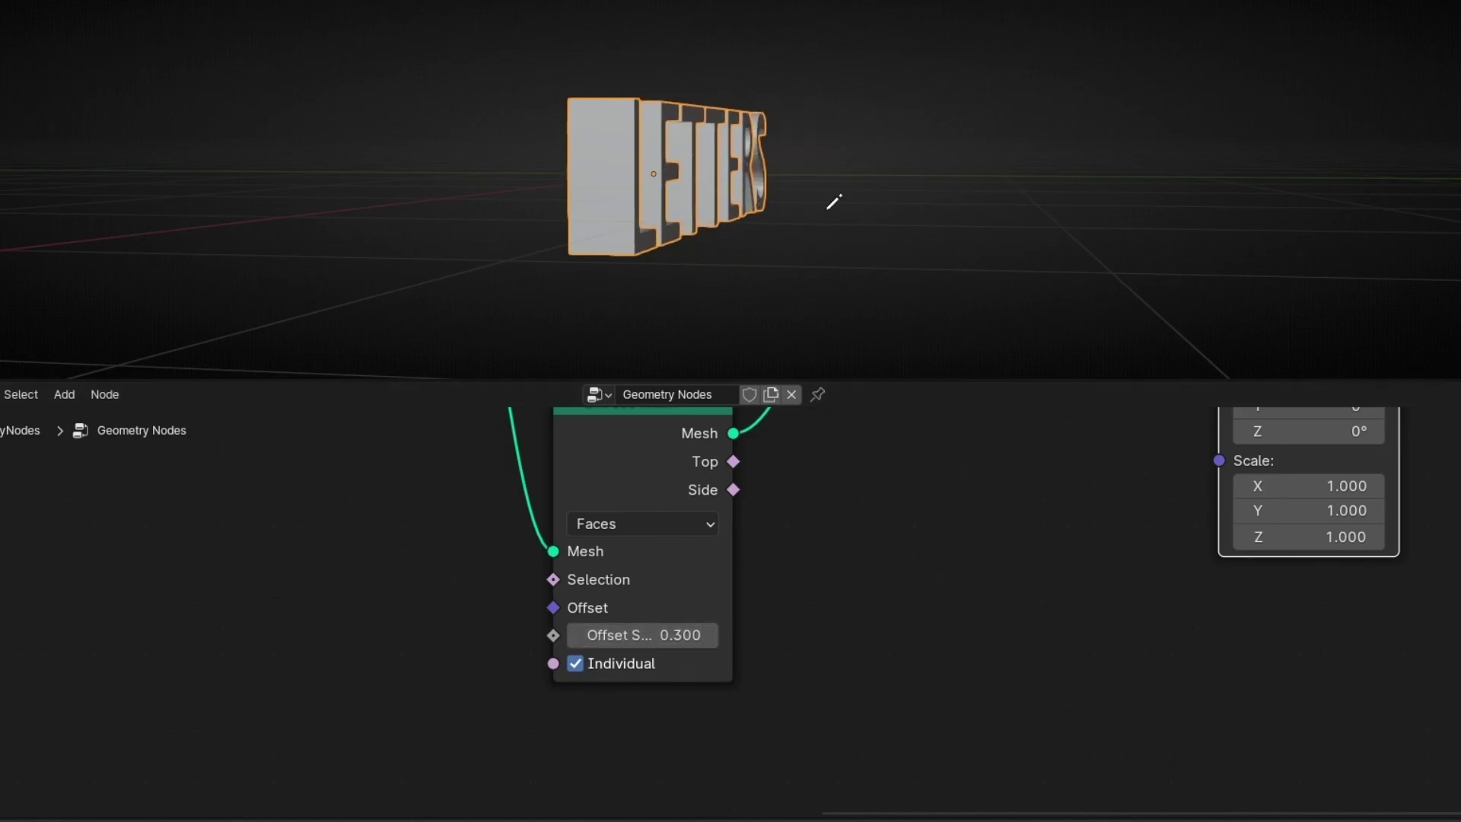
In a side view, set the Set Position Z offset to half of the 0.3 extrusion depth, 0.15 m.
key(KP_3)
scroll(251, 545, up, 1)
scroll(674, 153, up, 5)
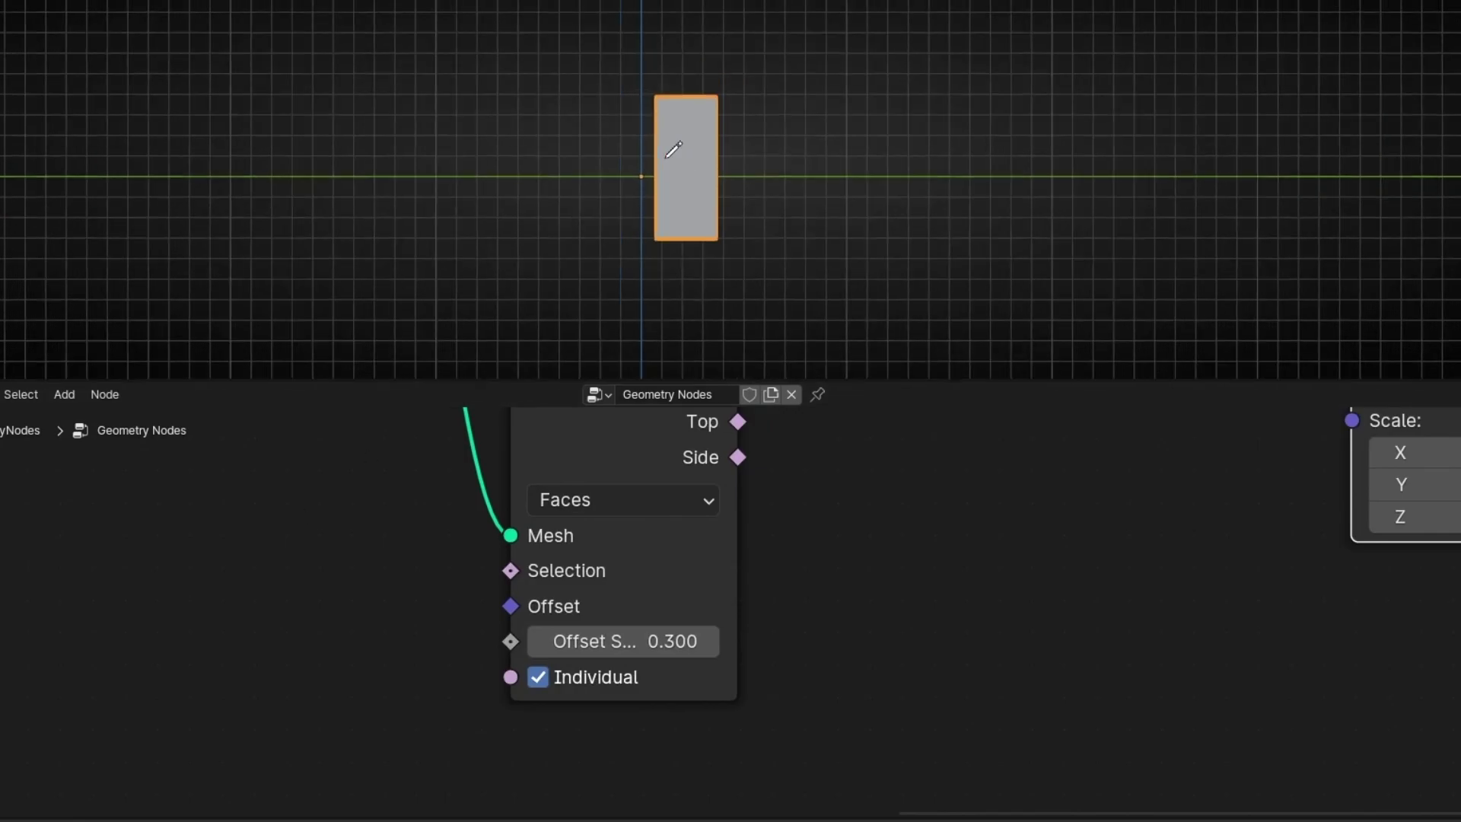
middle_drag(275, 541, 968, 589)
middle_drag(486, 589, 1134, 616)
middle_drag(48, 671, 1116, 672)
scroll(1005, 673, down, 6)
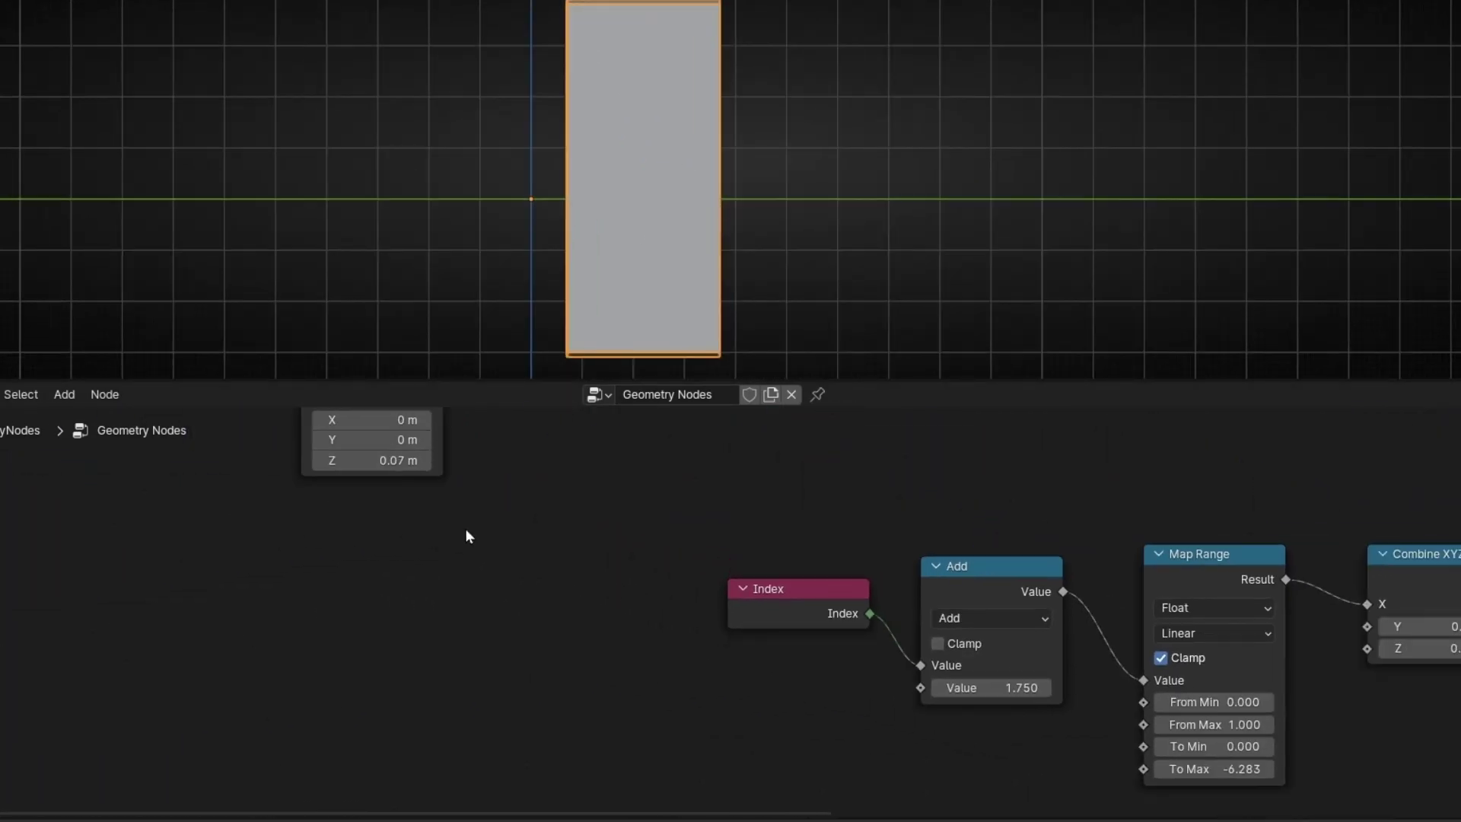
scroll(552, 627, up, 7)
middle_drag(419, 494, 563, 706)
click(546, 669)
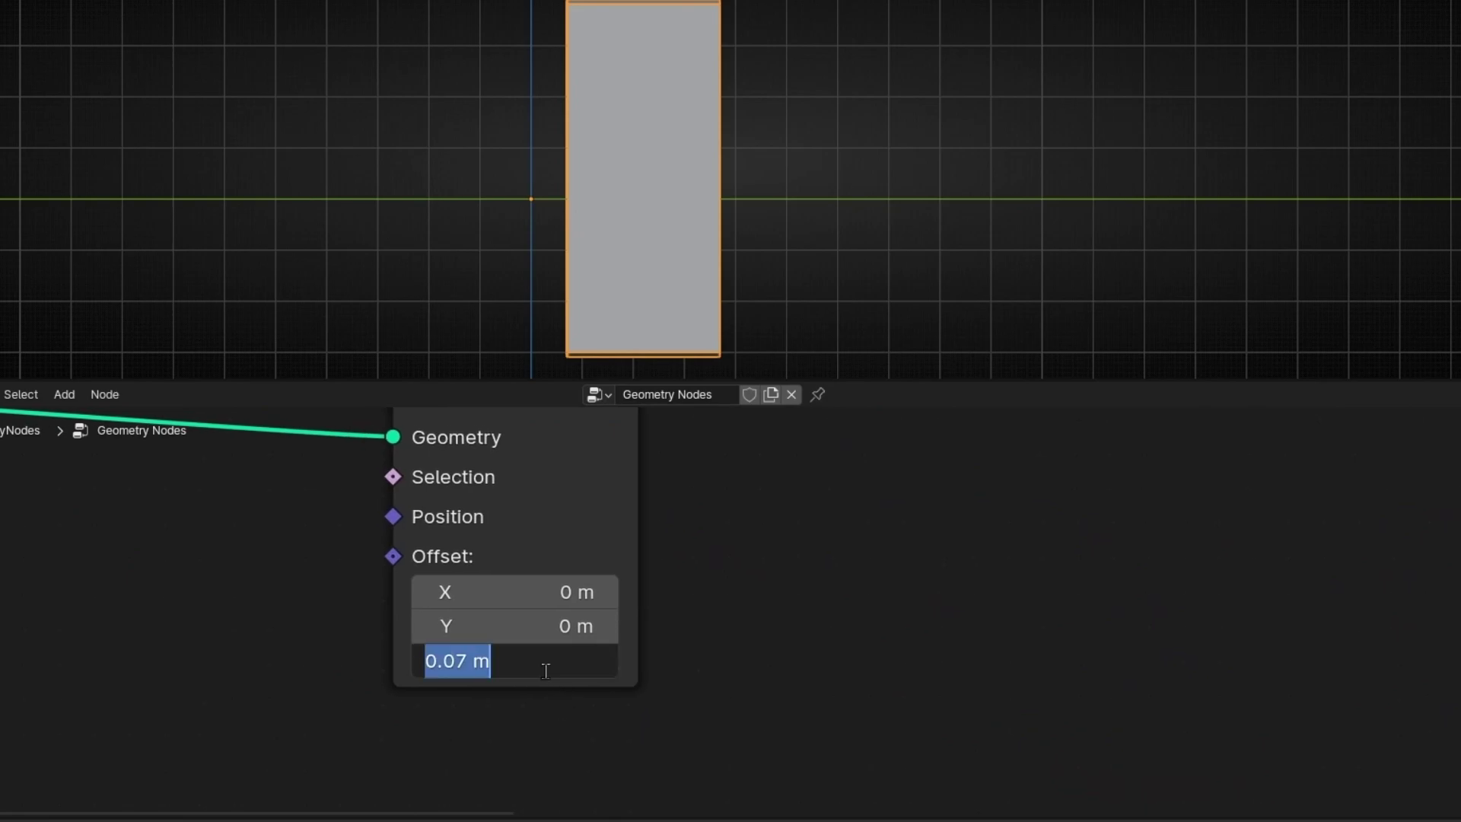
text(0.3)
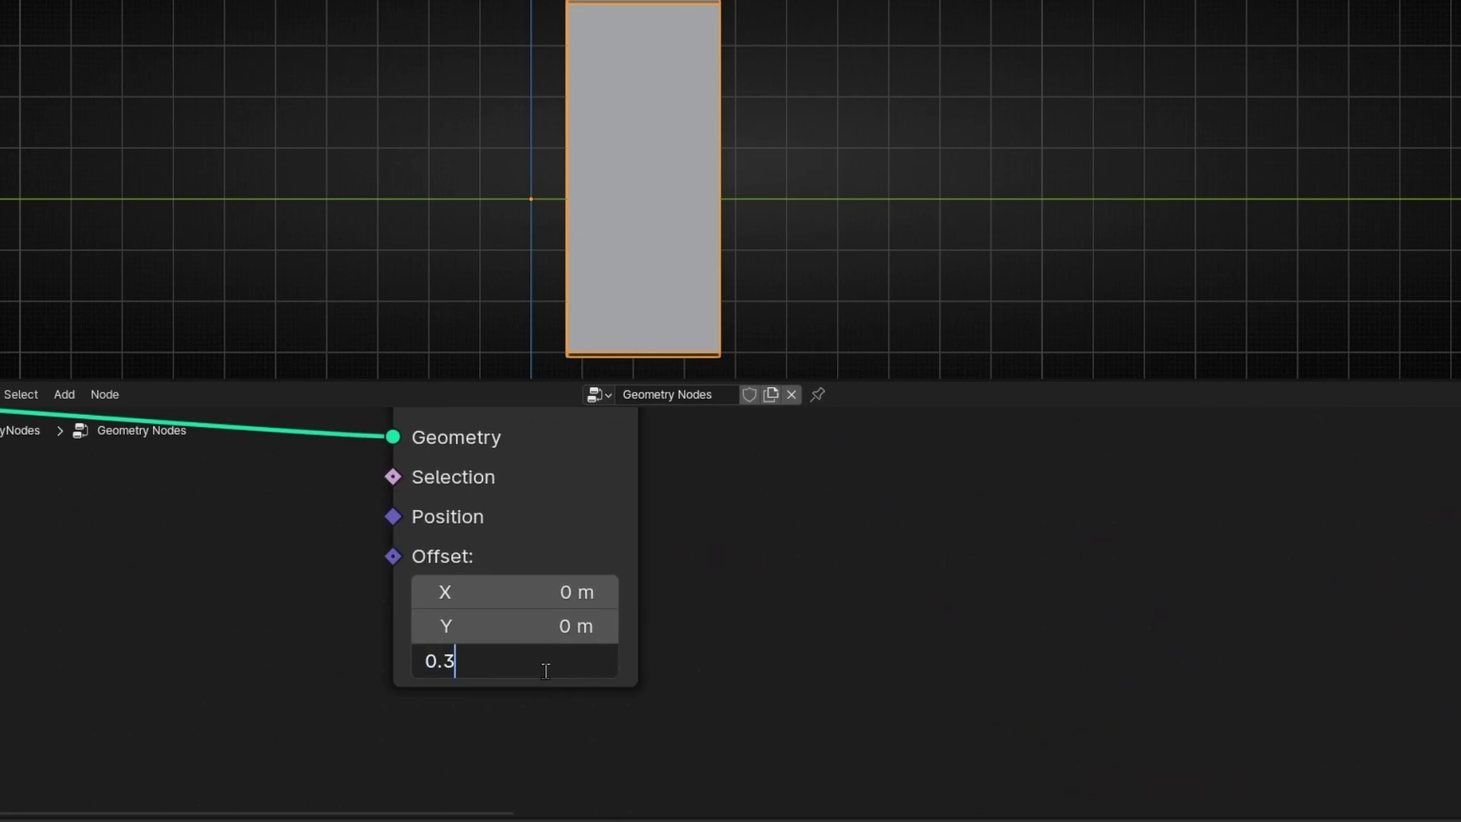
key(Return)
click(544, 670)
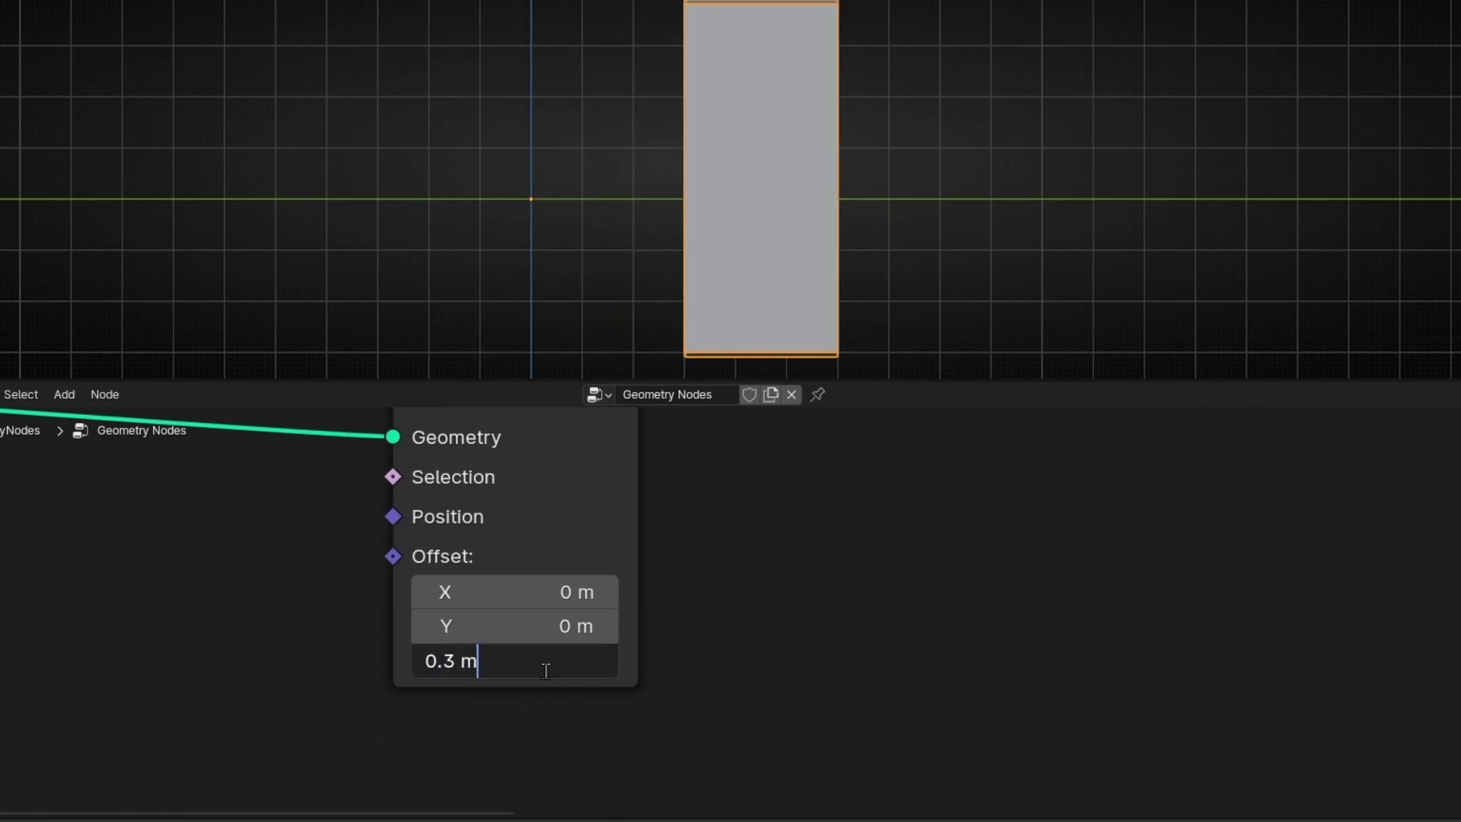
text(/2)
key(Return)
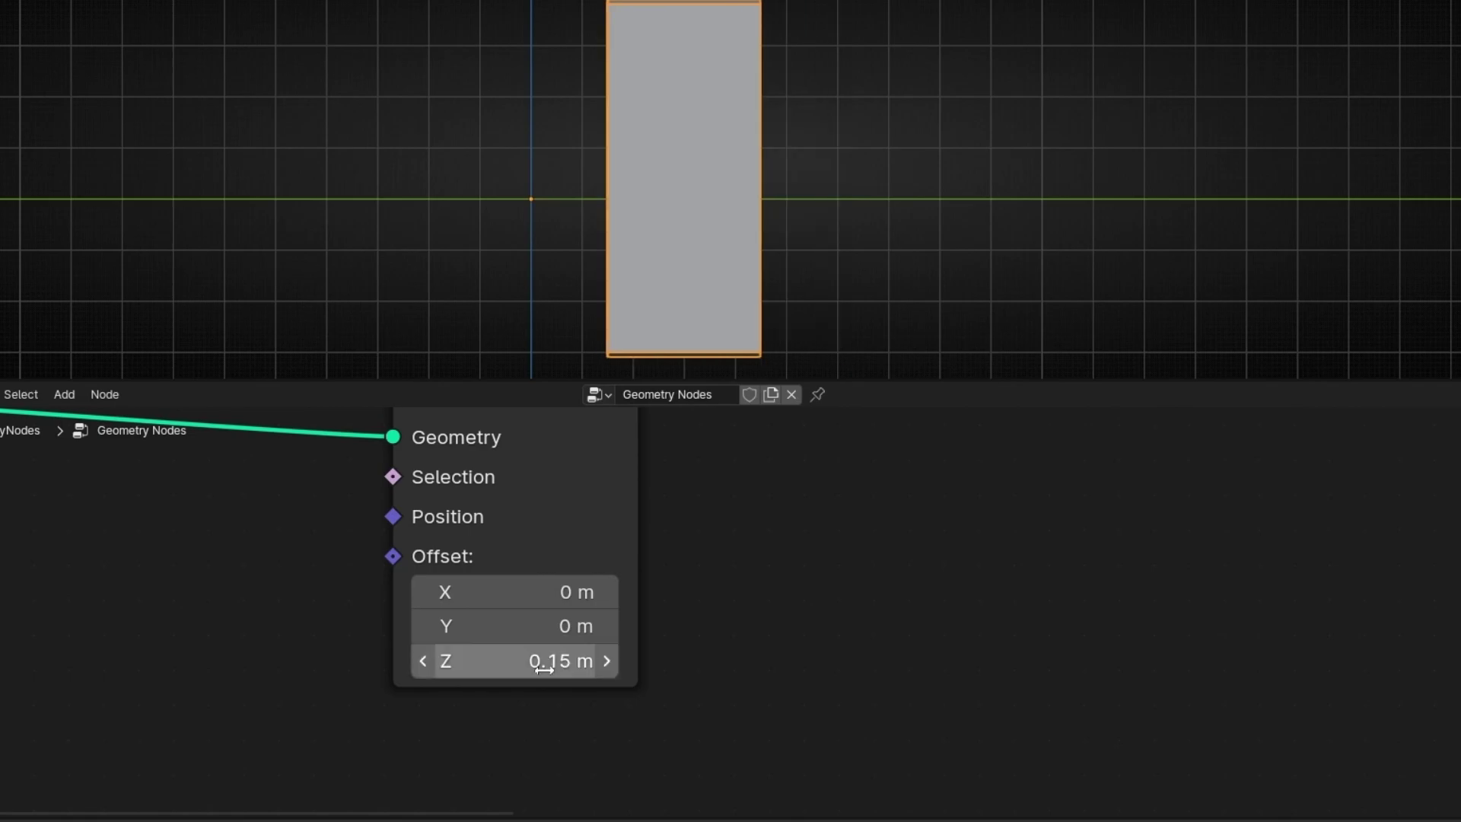
Annotate the required shift direction with an arrow, change the Set Position Z offset to -0.15 m and erase the arrow.
mouse_move(525, 200)
mouse_down()
mouse_move(884, 199)
mouse_move(837, 176)
mouse_up()
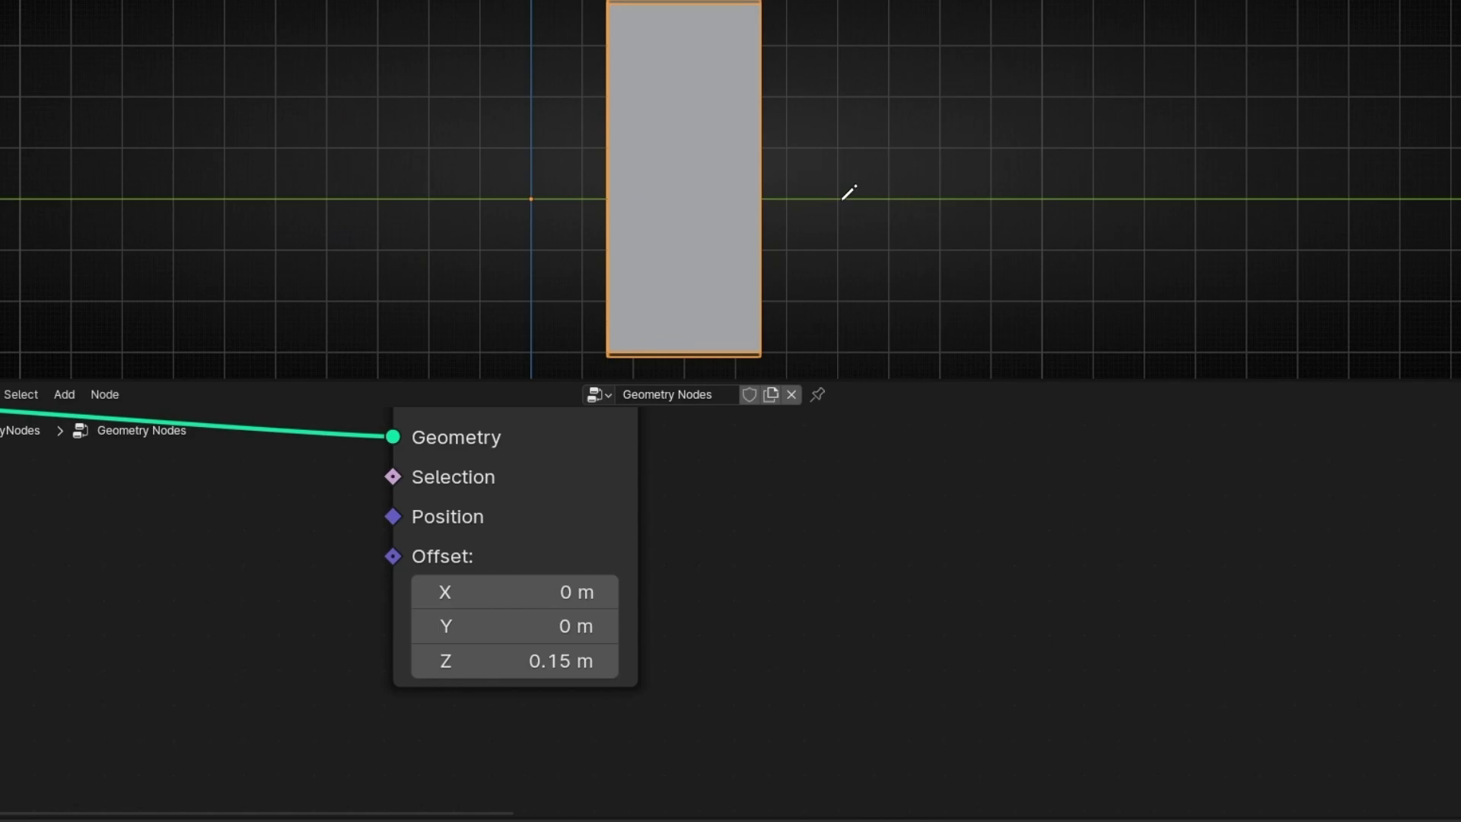
mouse_move(839, 199)
mouse_down()
mouse_move(470, 190)
mouse_move(486, 228)
mouse_up()
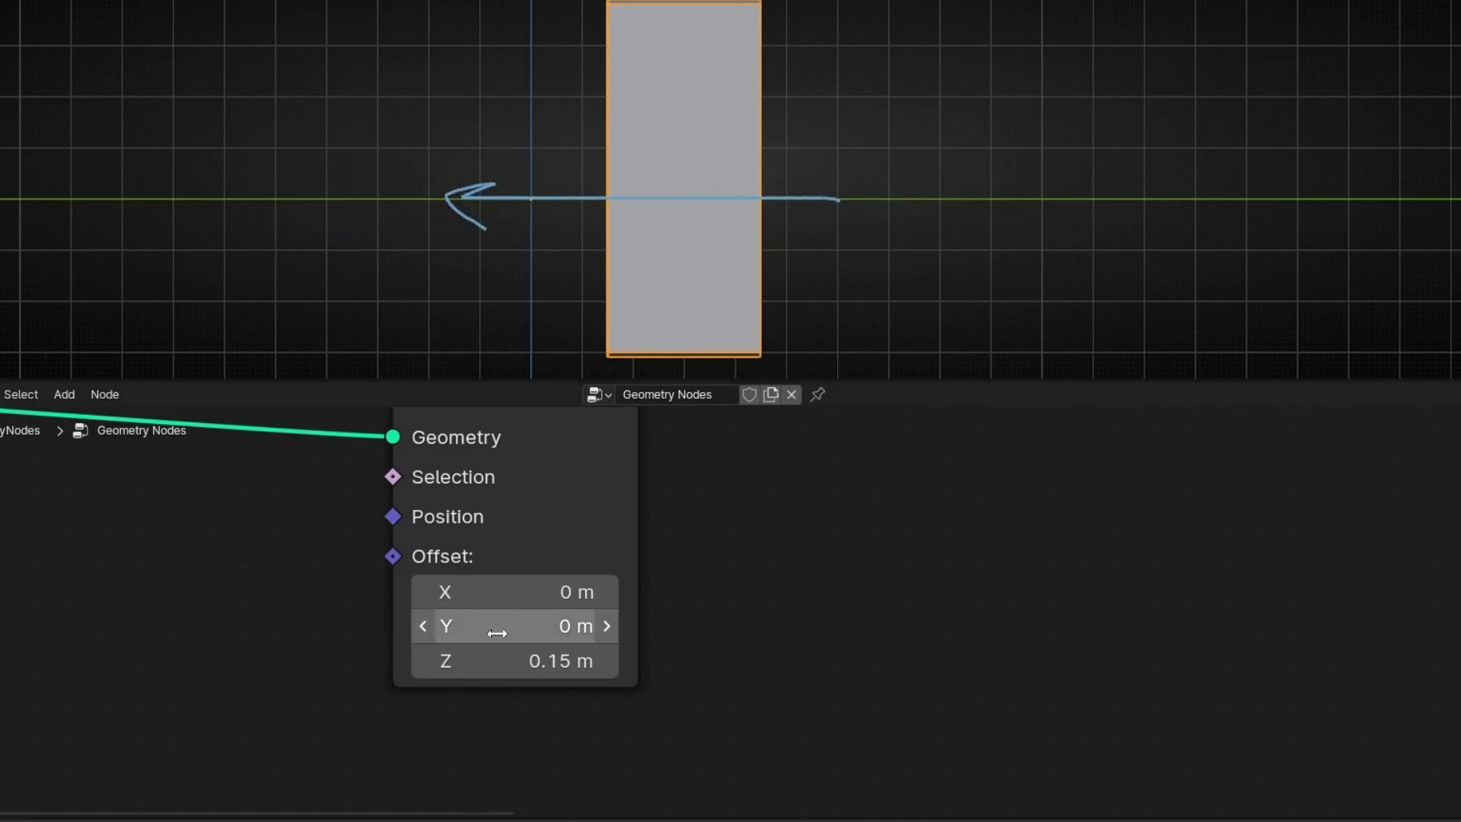
click(524, 658)
text(-)
key(Return)
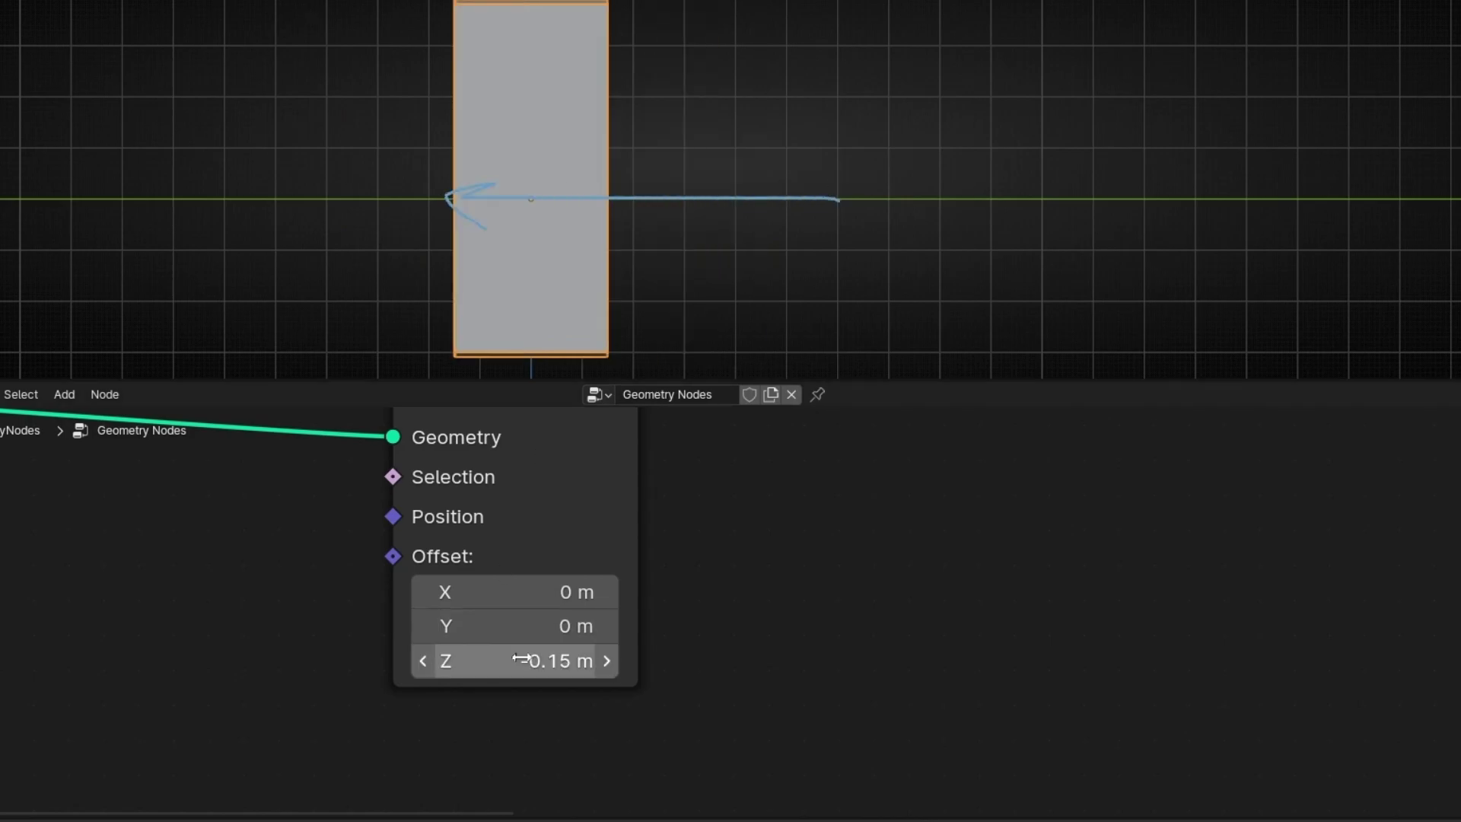
mouse_move(800, 168)
ctrl+mouse_down()
mouse_move(554, 280)
mouse_move(613, 34)
ctrl+mouse_up()
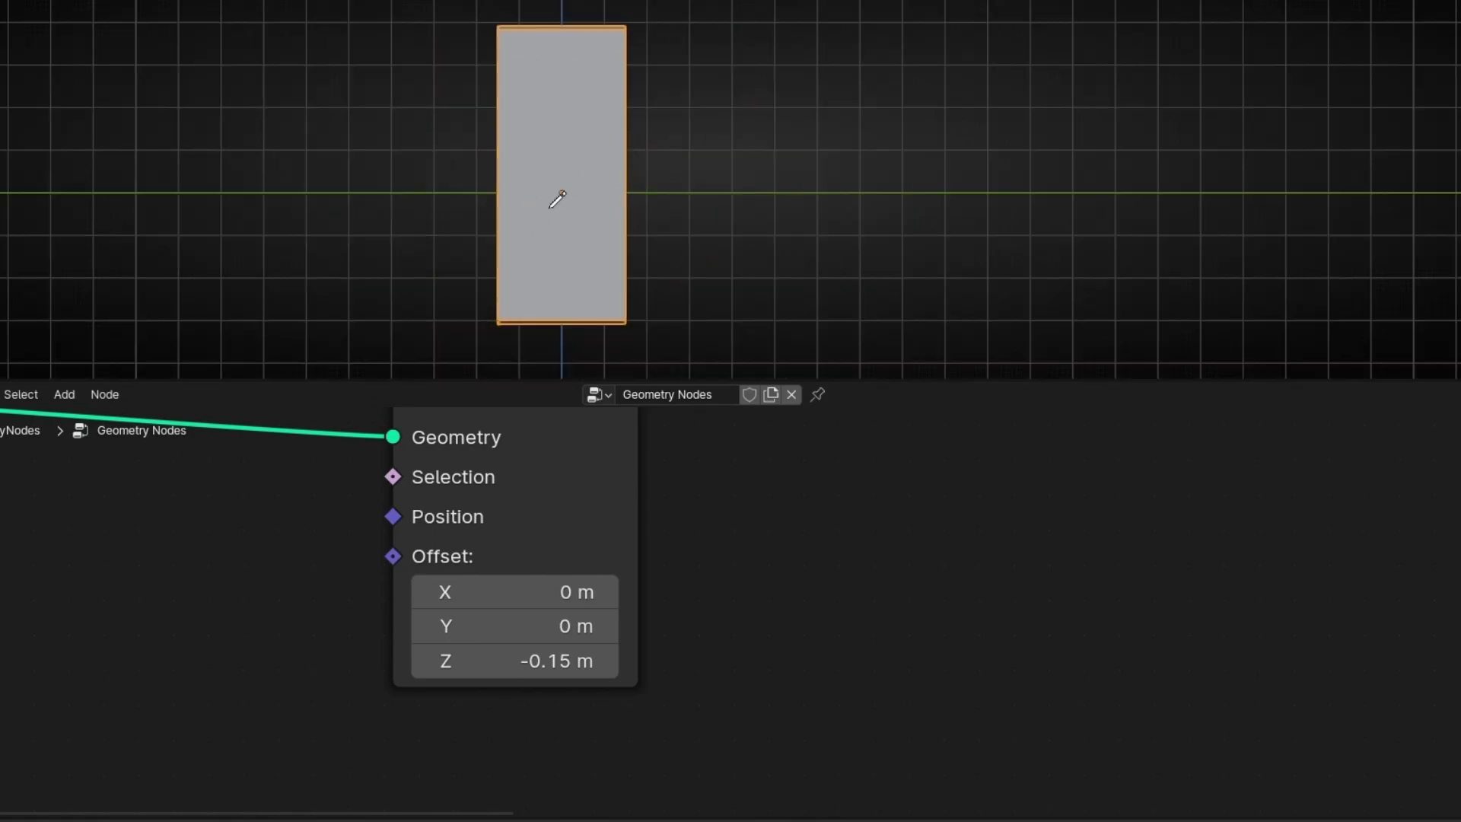
View the centred letters in perspective from the side and lower the Add node's value to 1.230.
middle_drag(556, 198, 560, 221)
scroll(1035, 585, down, 2)
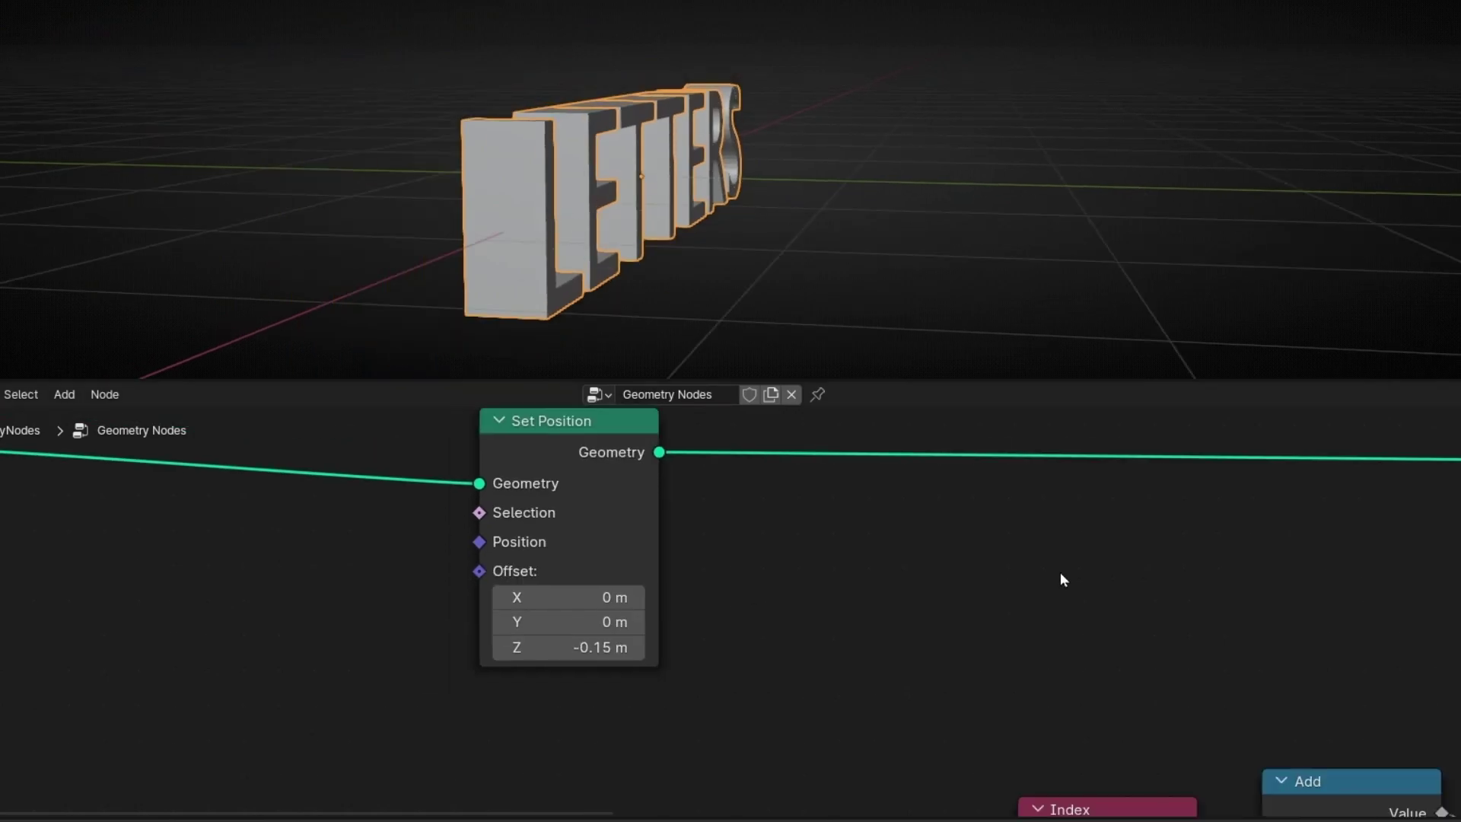
middle_drag(1060, 577, 671, 414)
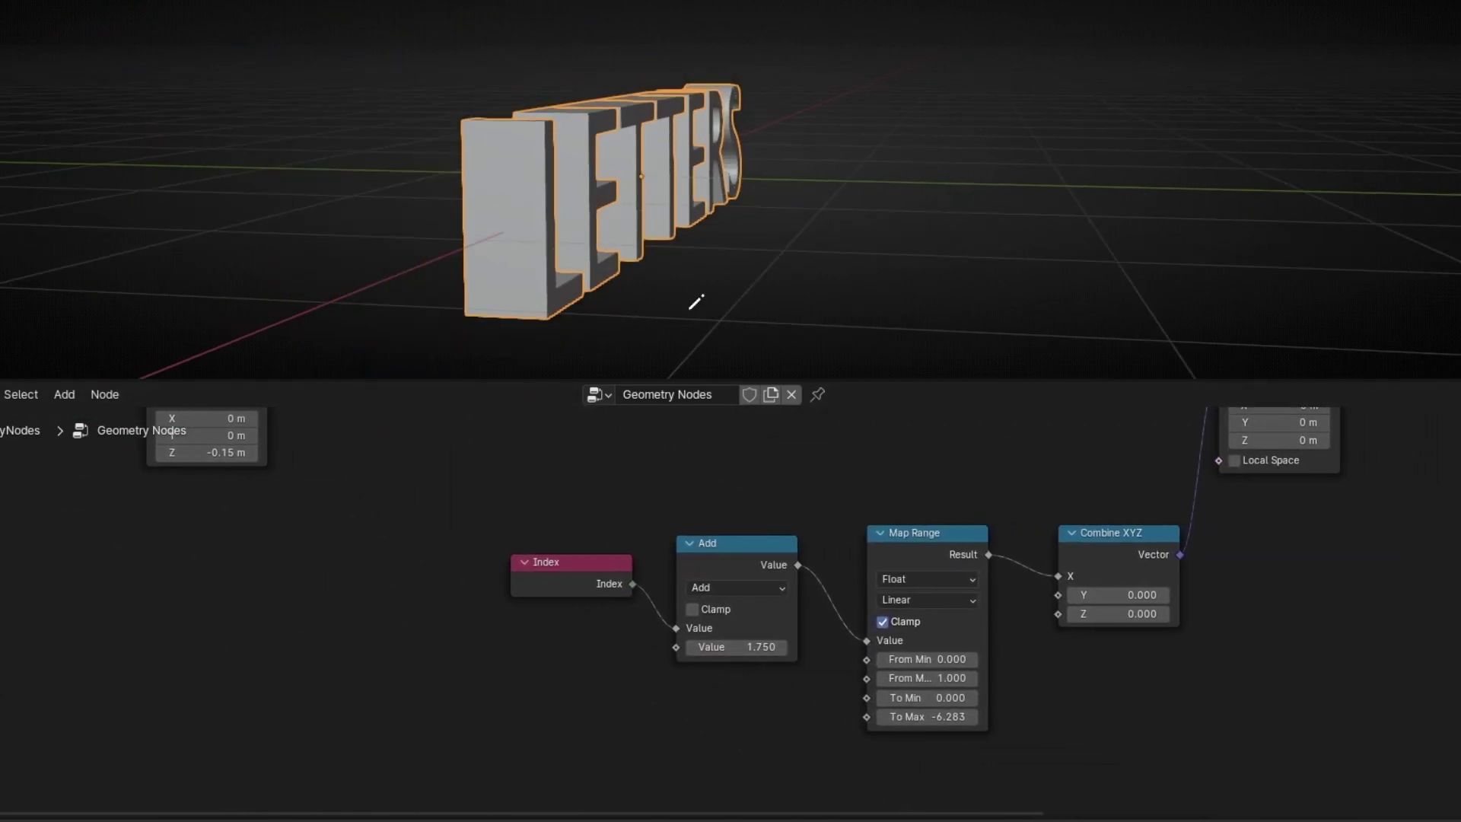
middle_drag(696, 302, 737, 281)
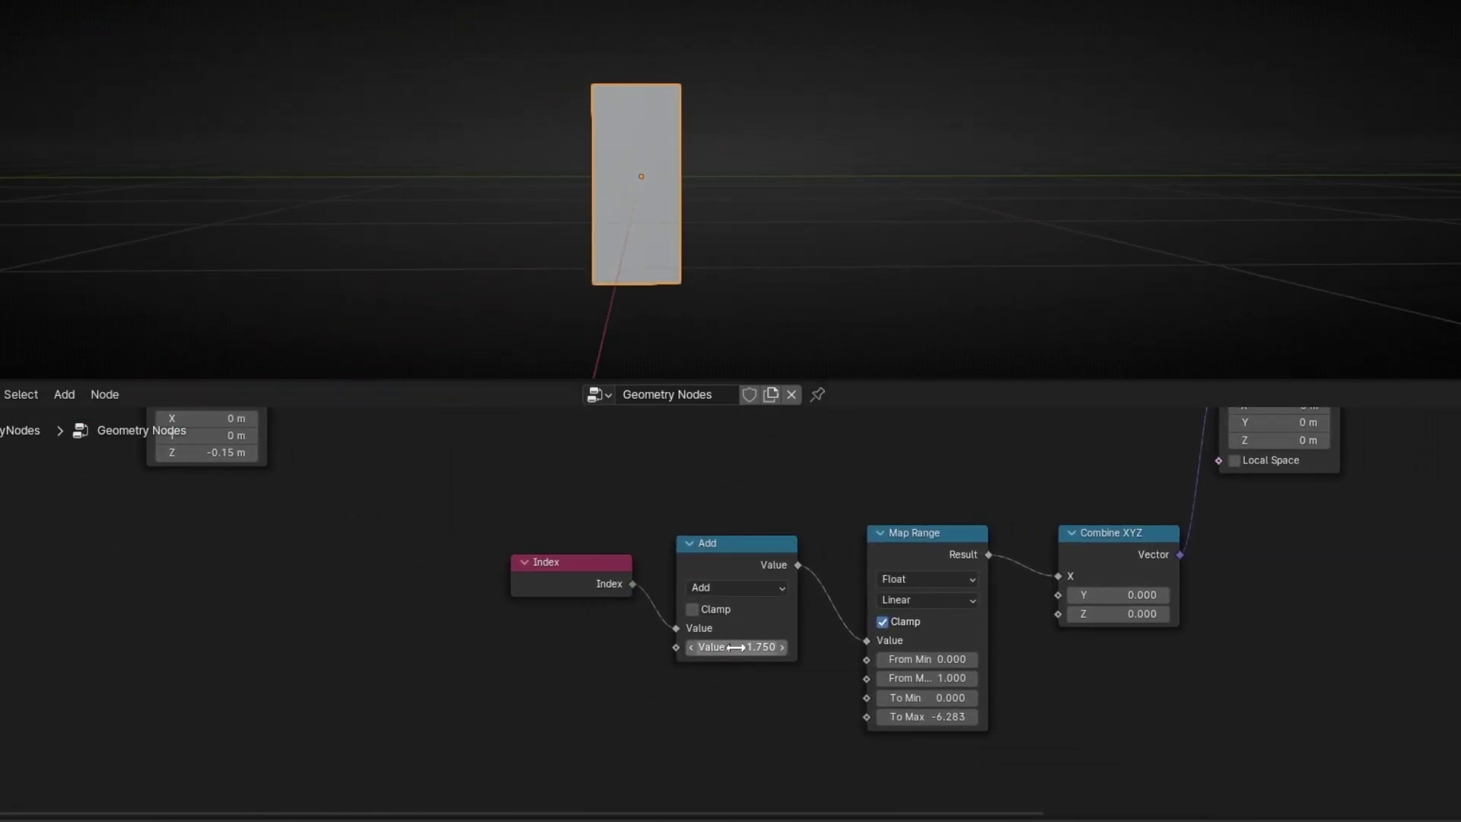
drag(735, 647, 772, 646)
scroll(462, 498, down, 2)
middle_drag(365, 589, 476, 661)
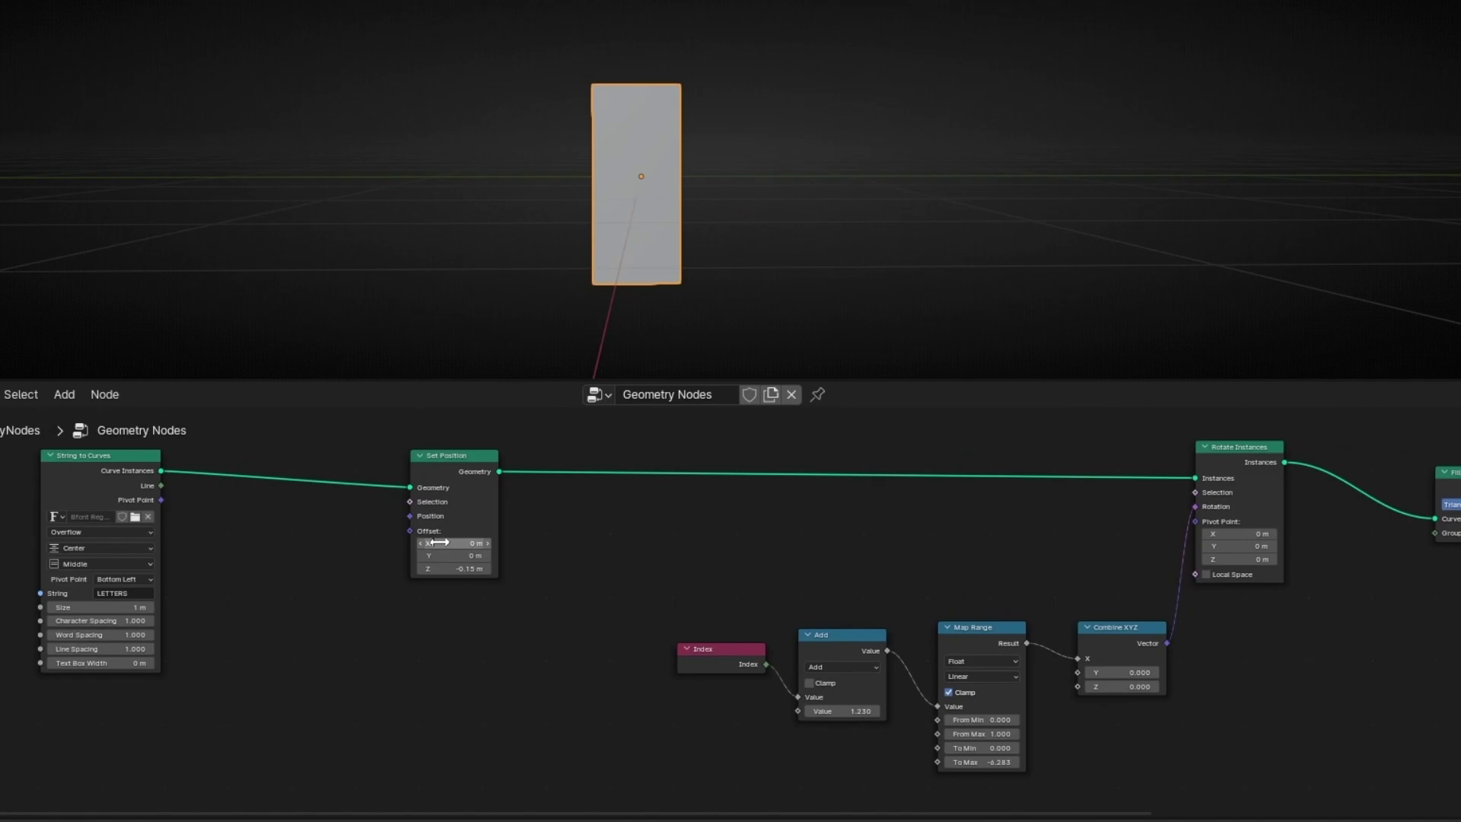
Move the Index, Add, Map Range and Combine XYZ nodes up and left into the space between Set Position and Rotate Instances.
middle_drag(1438, 696, 1097, 684)
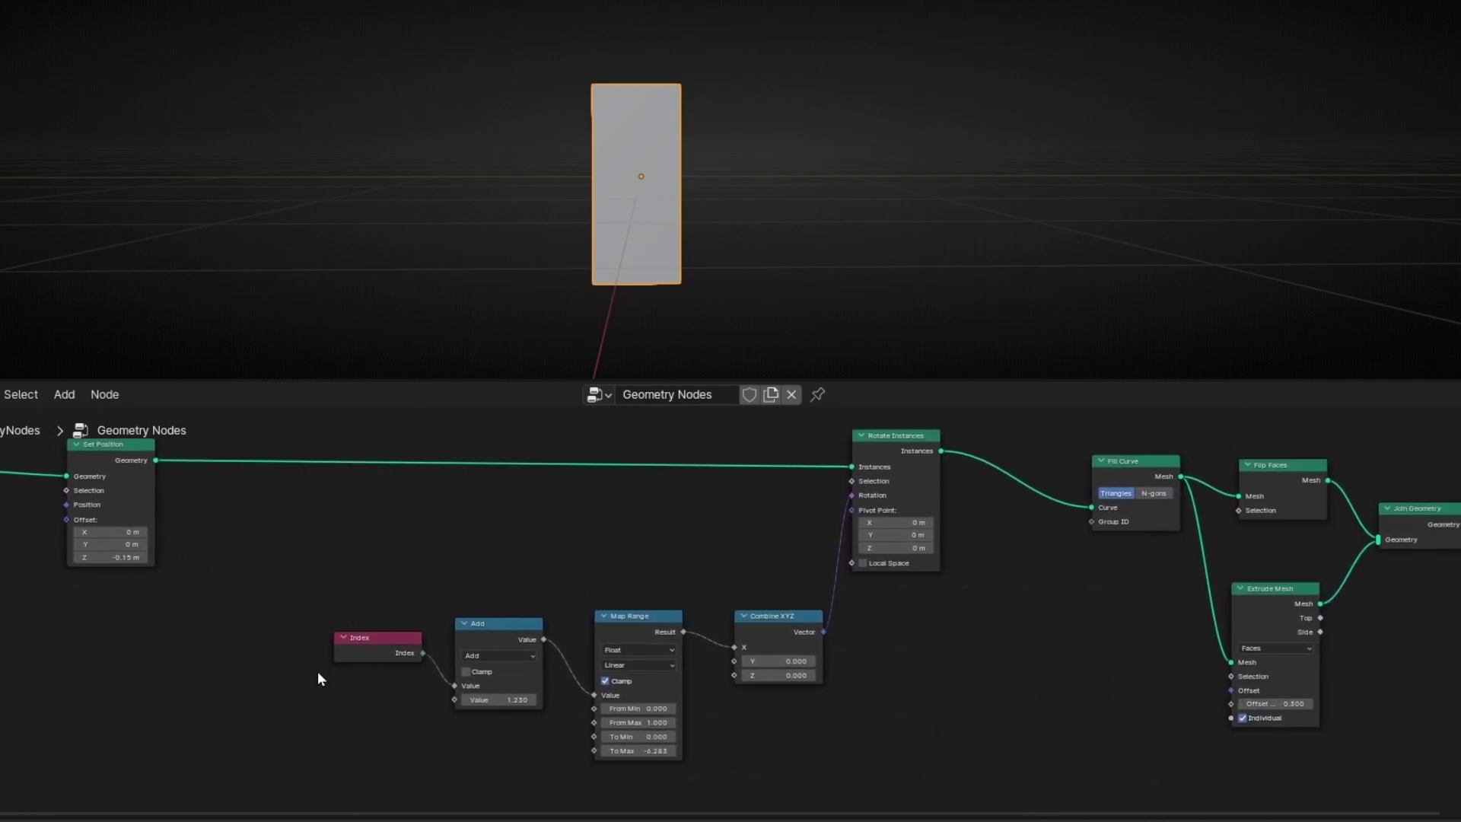
drag(307, 595, 814, 770)
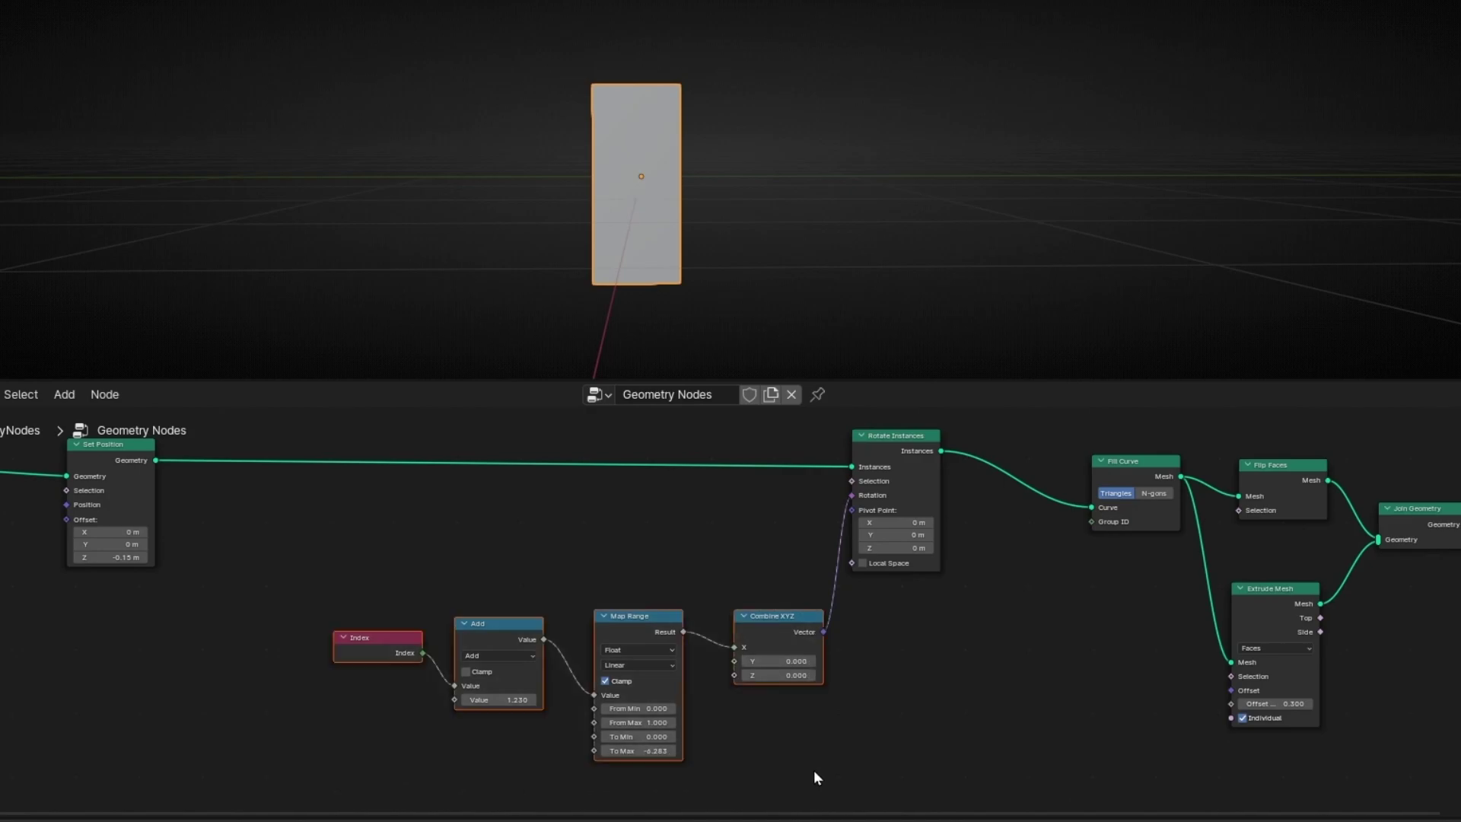
key(g)
Add a Value node linked to the Extrude Mesh node's Offset Scale and place it near String to Curves.
drag(1229, 717, 11, 703)
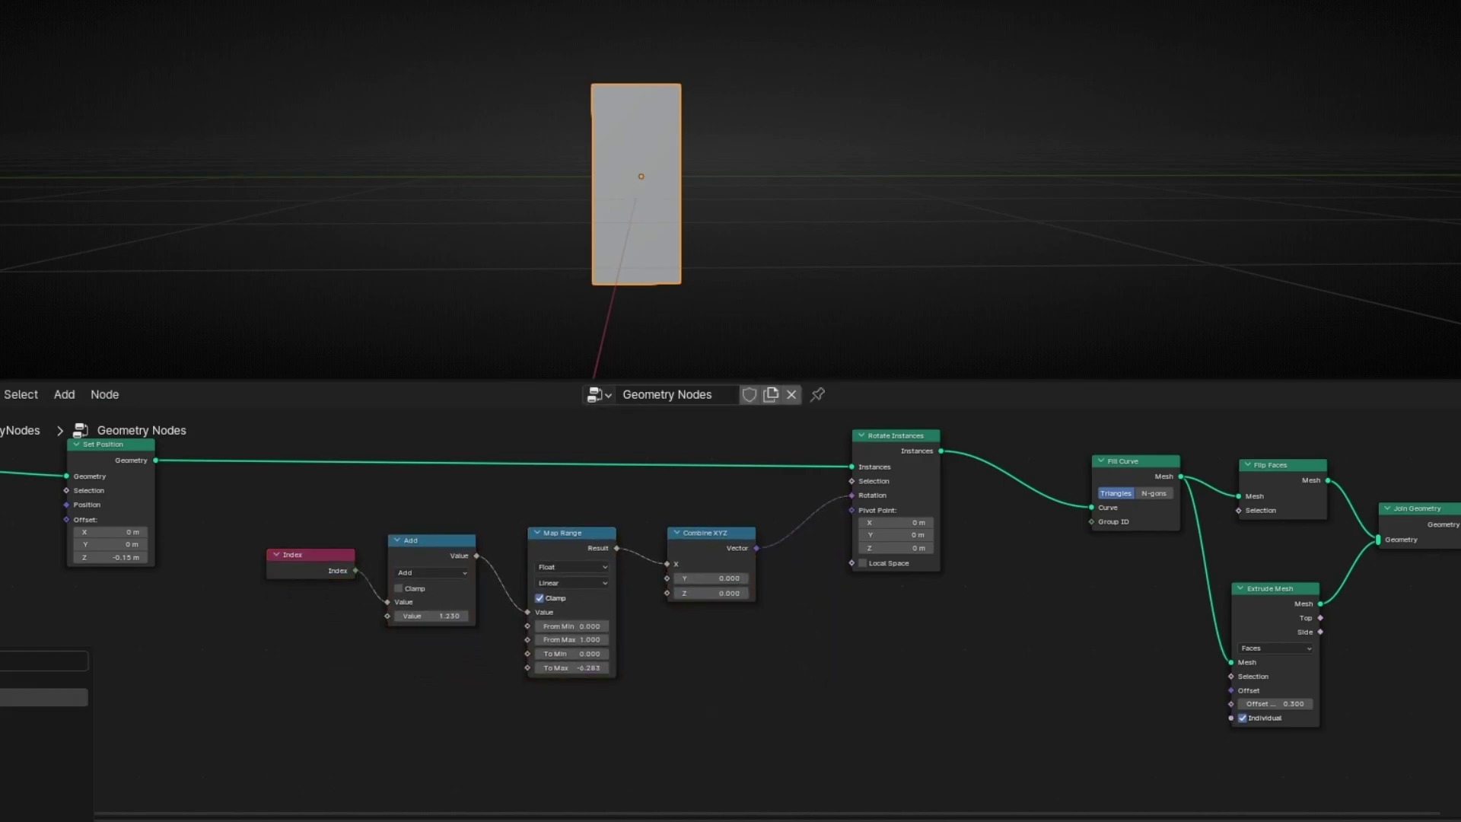
key(Return)
click(12, 707)
scroll(100, 686, up, 5)
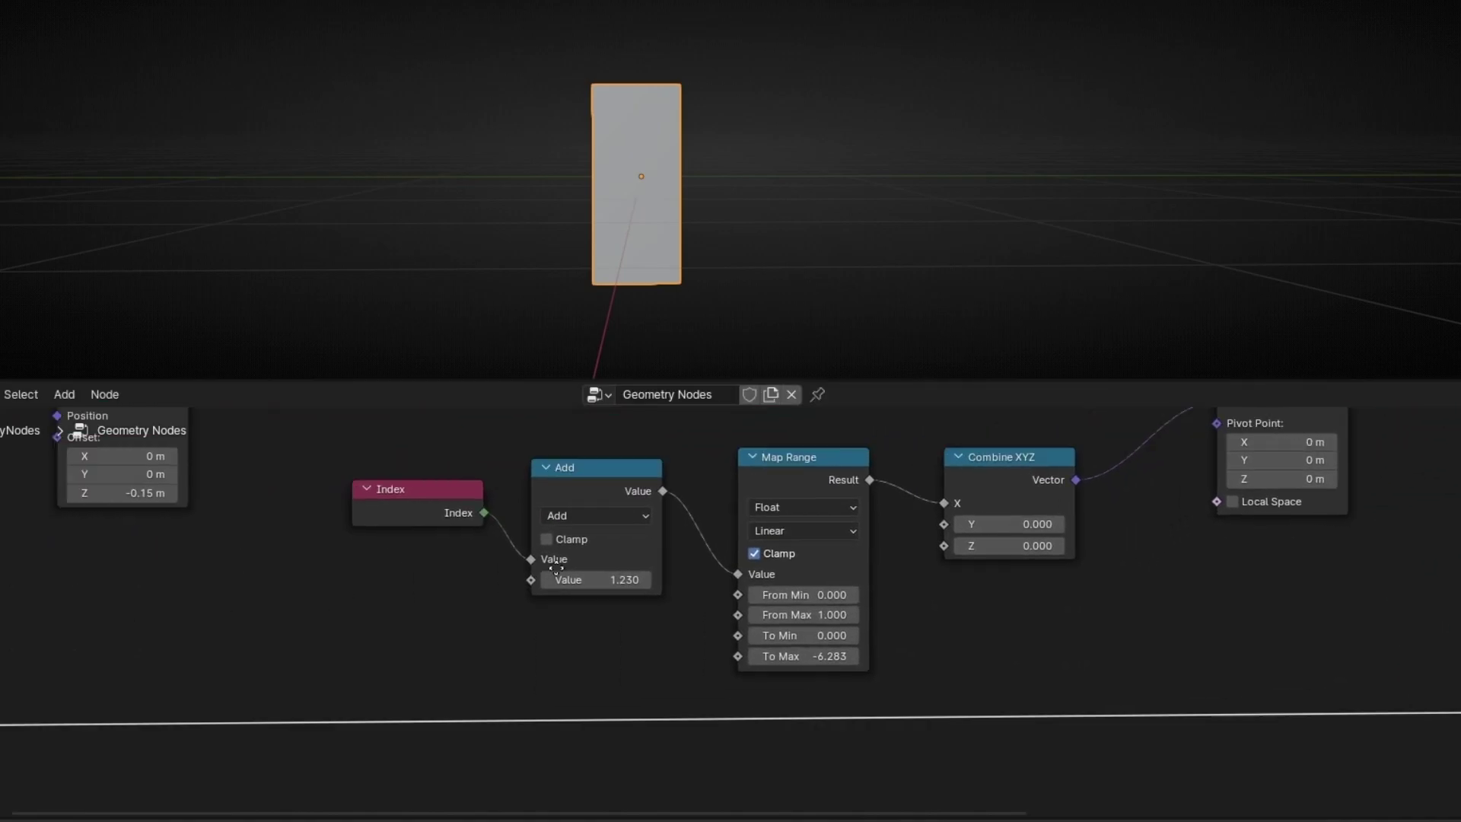
middle_drag(99, 686, 628, 633)
scroll(517, 602, up, 6)
middle_drag(518, 603, 583, 534)
Undo a trial edit of the Value node and move the node up, below and left of Set Position.
mouse_move(388, 690)
mouse_down()
mouse_move(457, 690)
mouse_move(414, 690)
mouse_up()
key(ctrl+z)
middle_drag(517, 503, 487, 639)
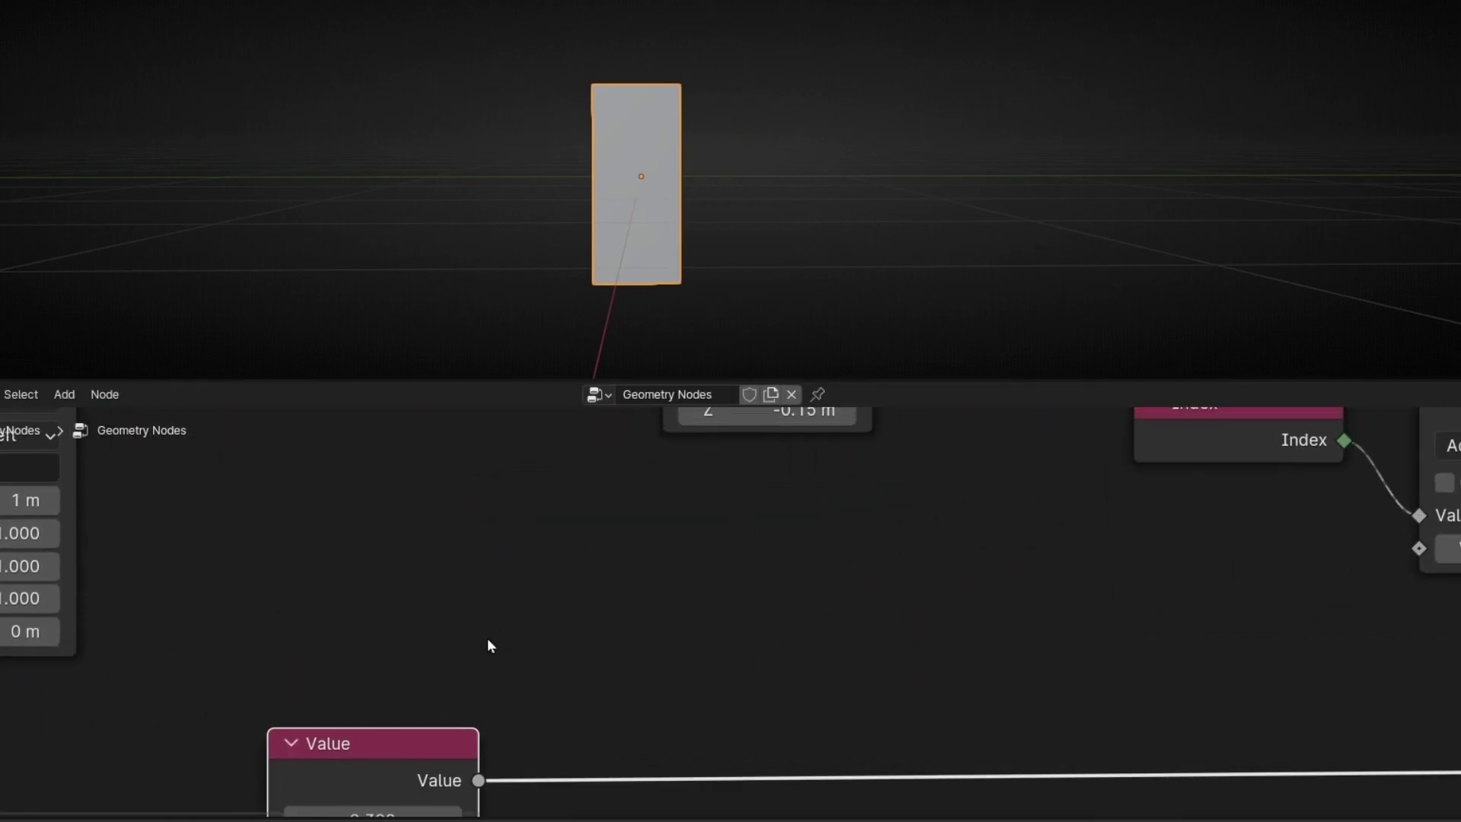
drag(418, 721, 396, 605)
scroll(638, 497, up, 2)
scroll(638, 502, down, 2)
middle_drag(634, 517, 613, 601)
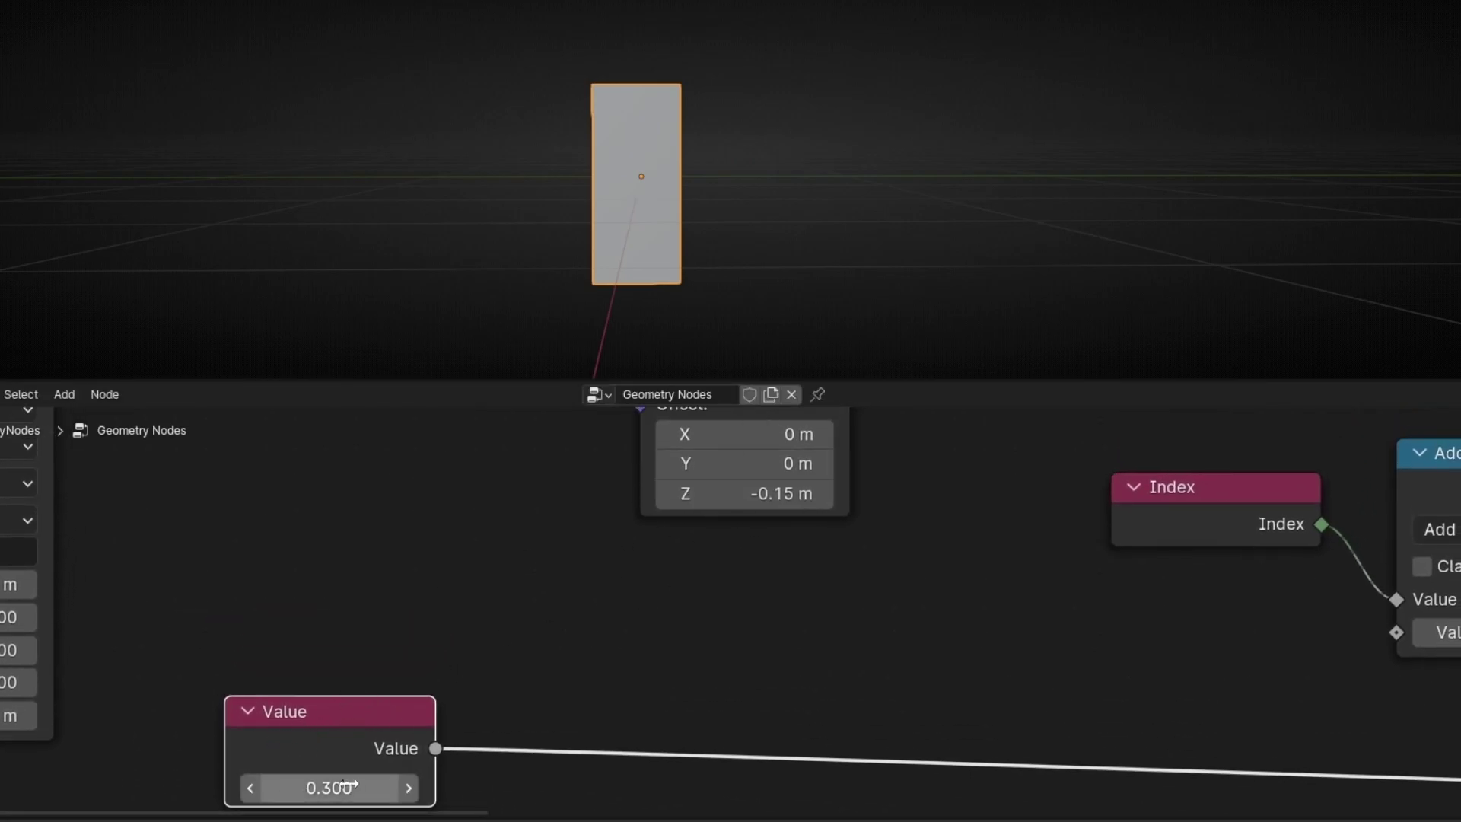
scroll(494, 707, down, 2)
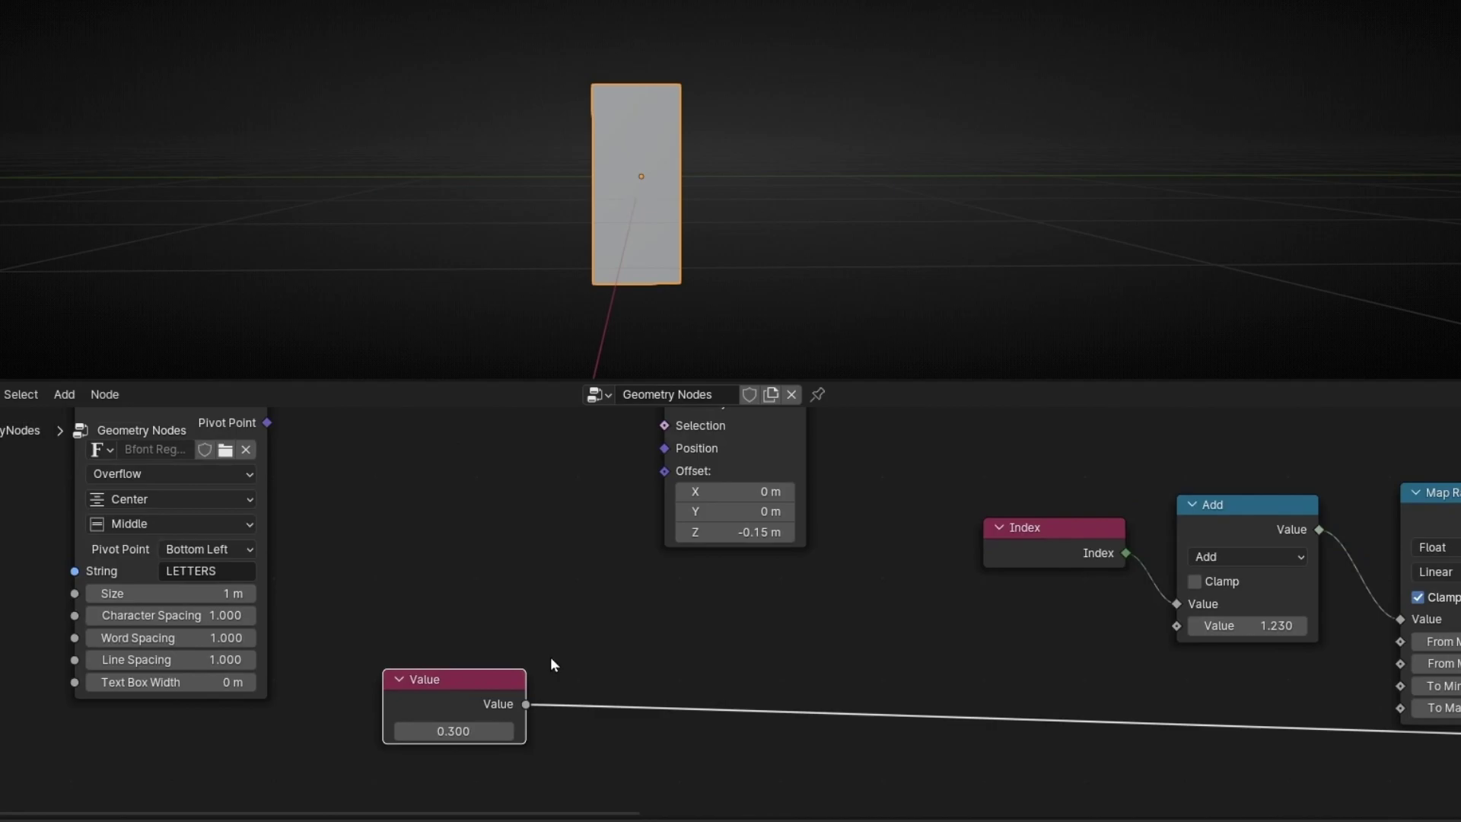
Add a Combine XYZ node linked to Set Position's Offset and move the Value node down and left.
drag(701, 484, 641, 510)
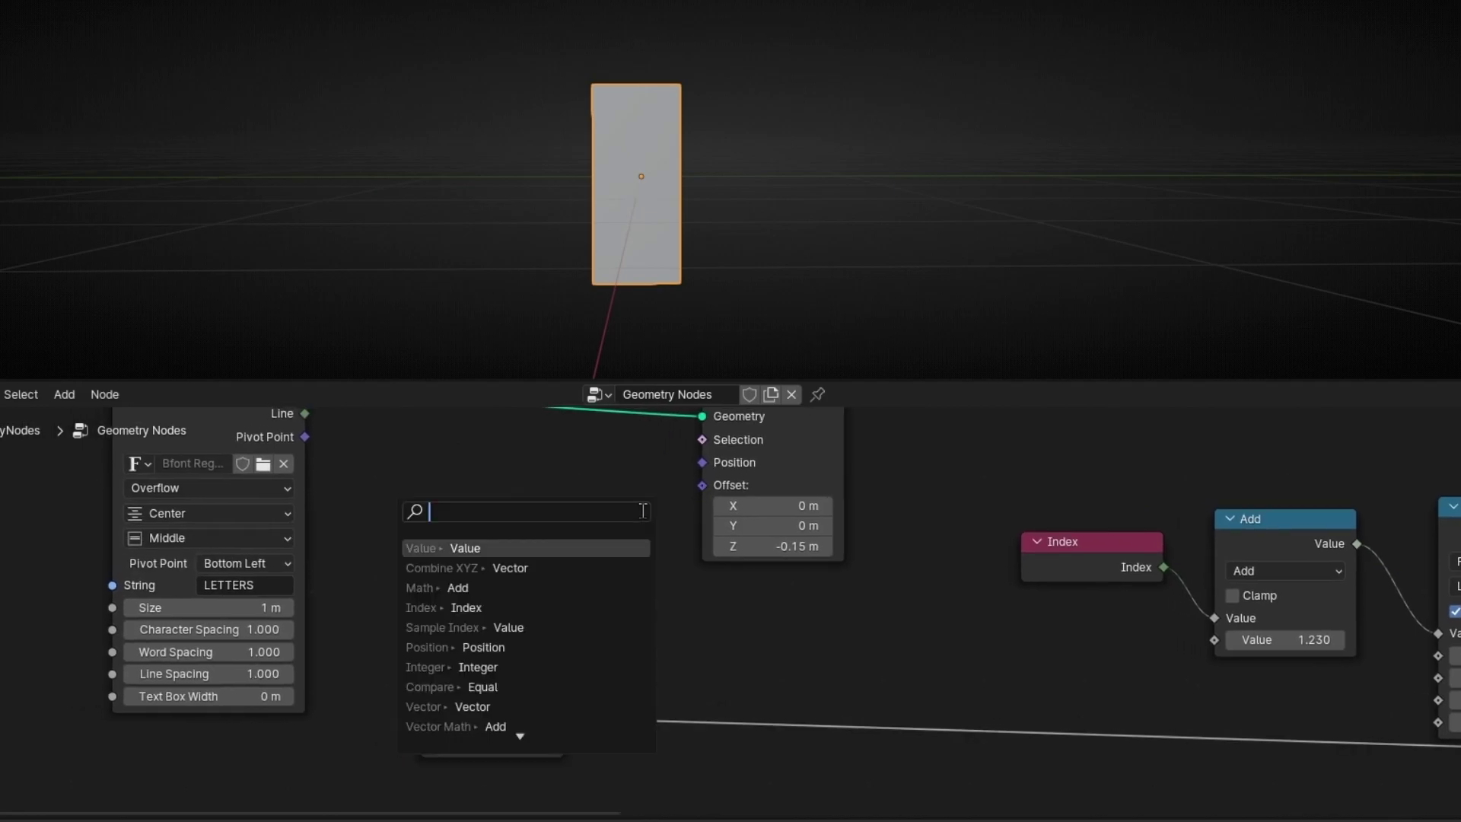
text(combi)
key(Return)
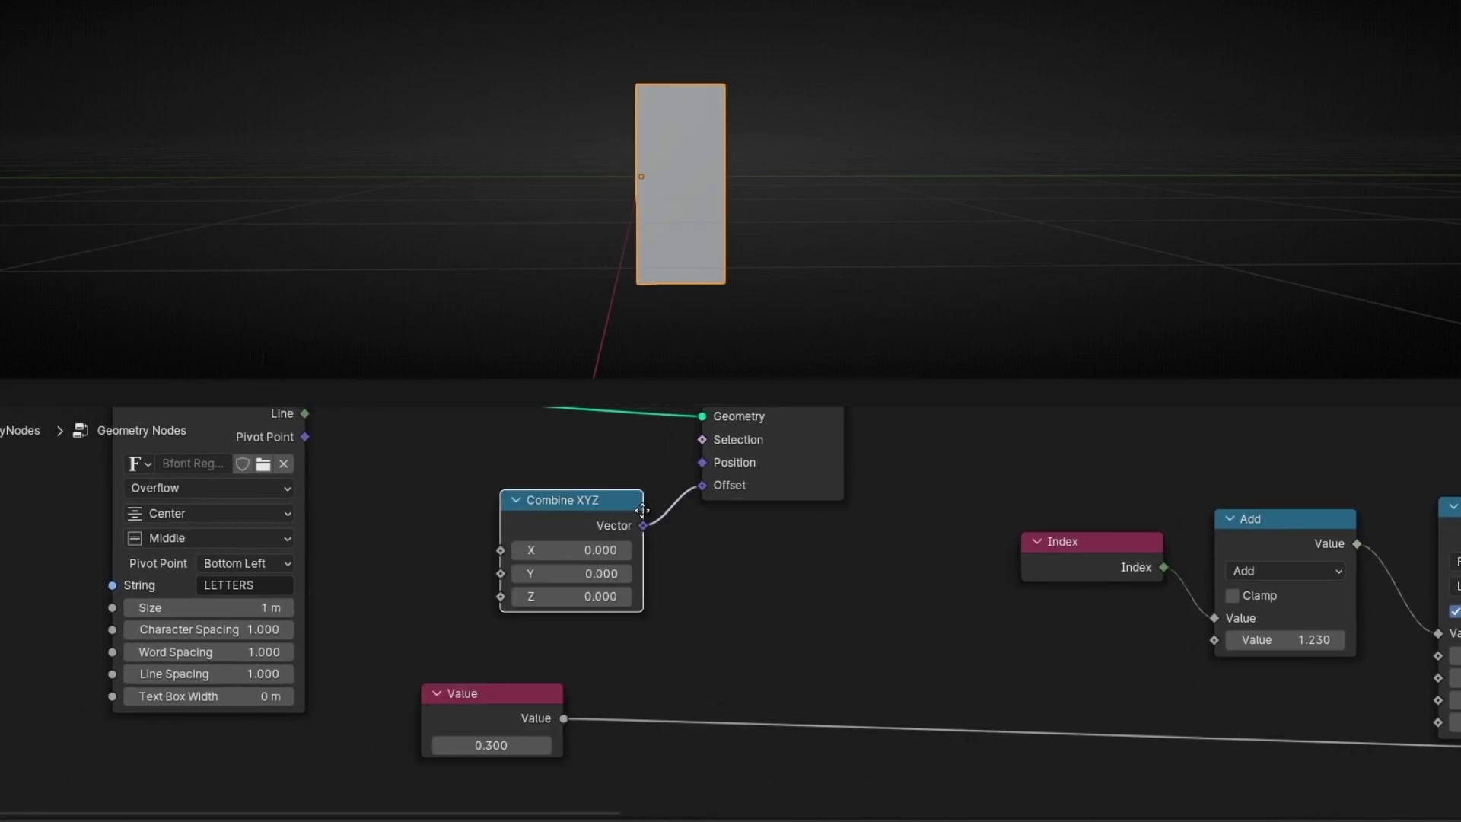
click(641, 509)
drag(537, 711, 444, 757)
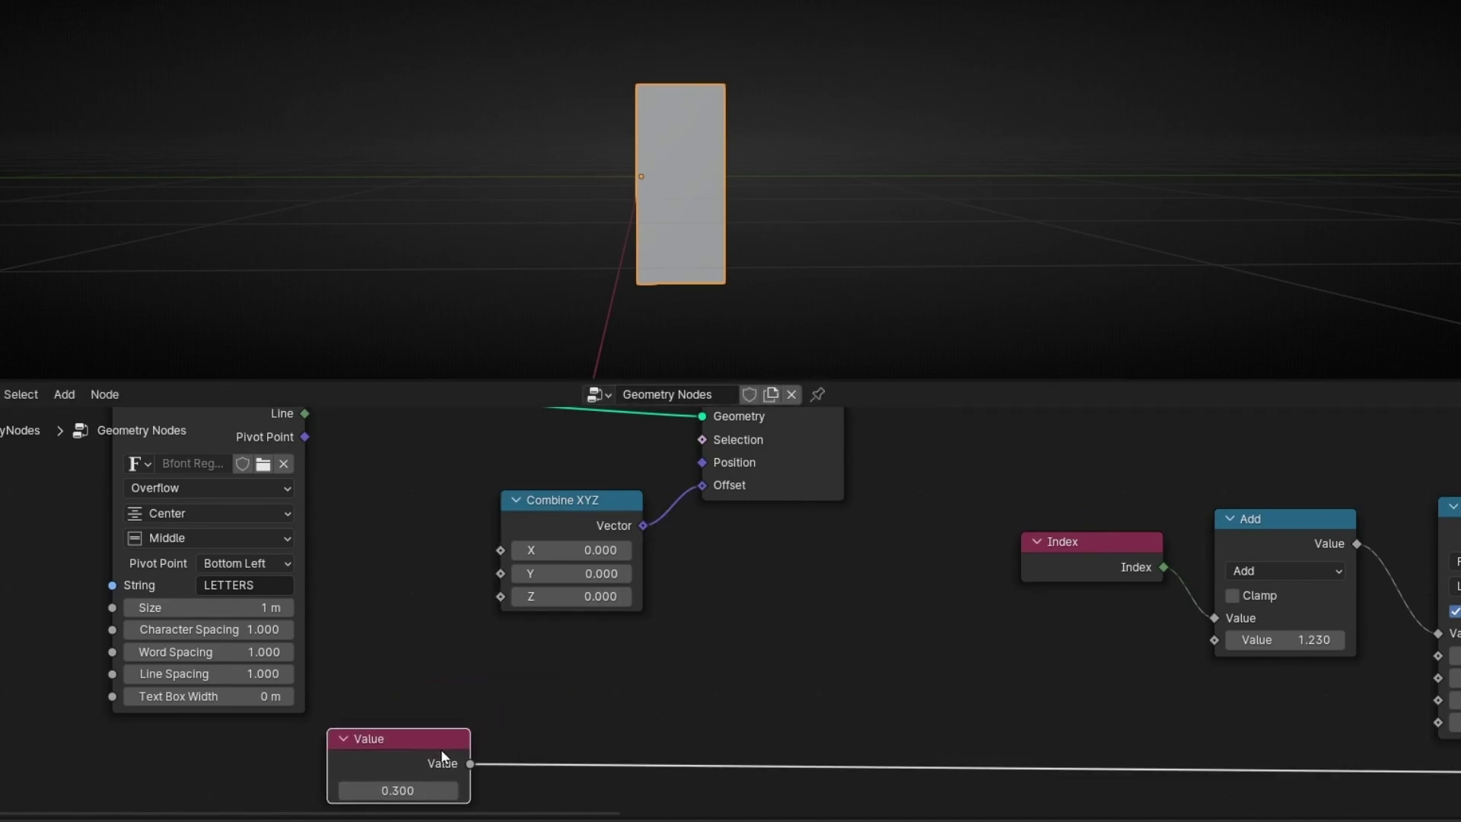
Add a Math node linked to the Combine XYZ node's Z input, arranging both nodes below and left of Set Position.
key(shift+a)
text(math)
key(Return)
click(361, 567)
drag(533, 502, 608, 528)
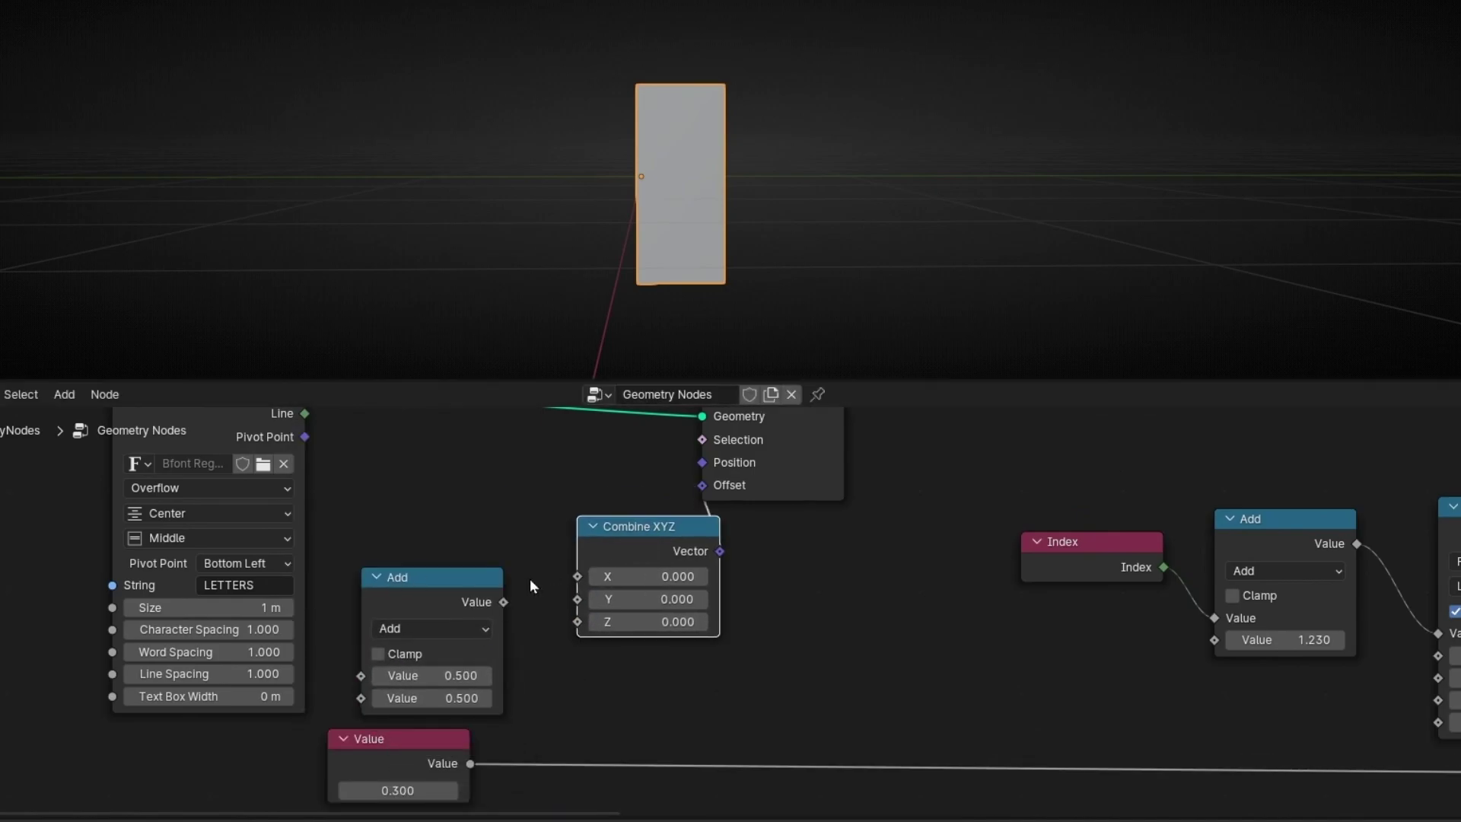
drag(502, 602, 578, 621)
drag(458, 584, 490, 549)
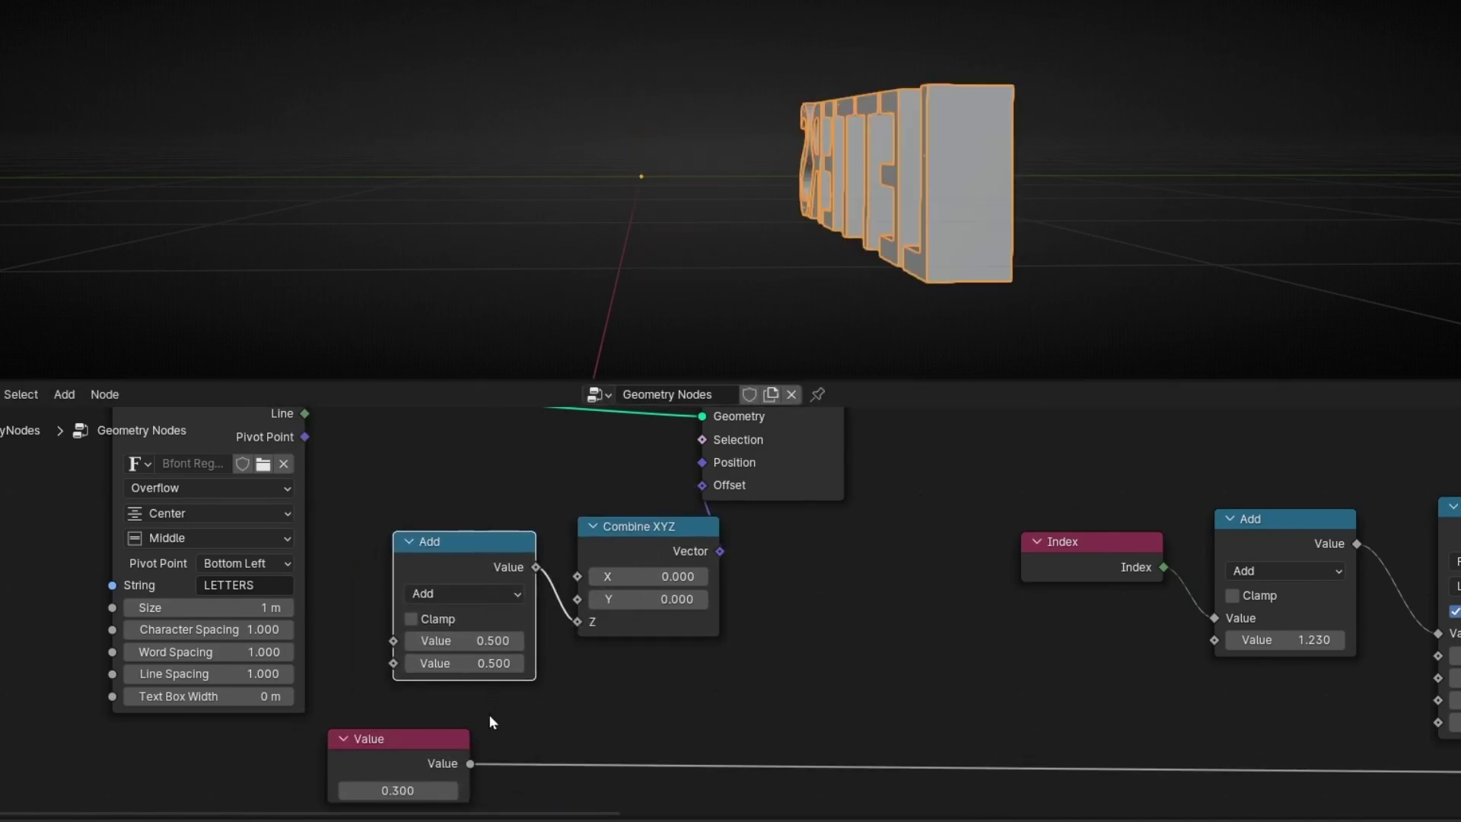
Link the Value node to the Math node's first input, change the operation to Divide and set the divisor to 2.
drag(470, 763, 393, 641)
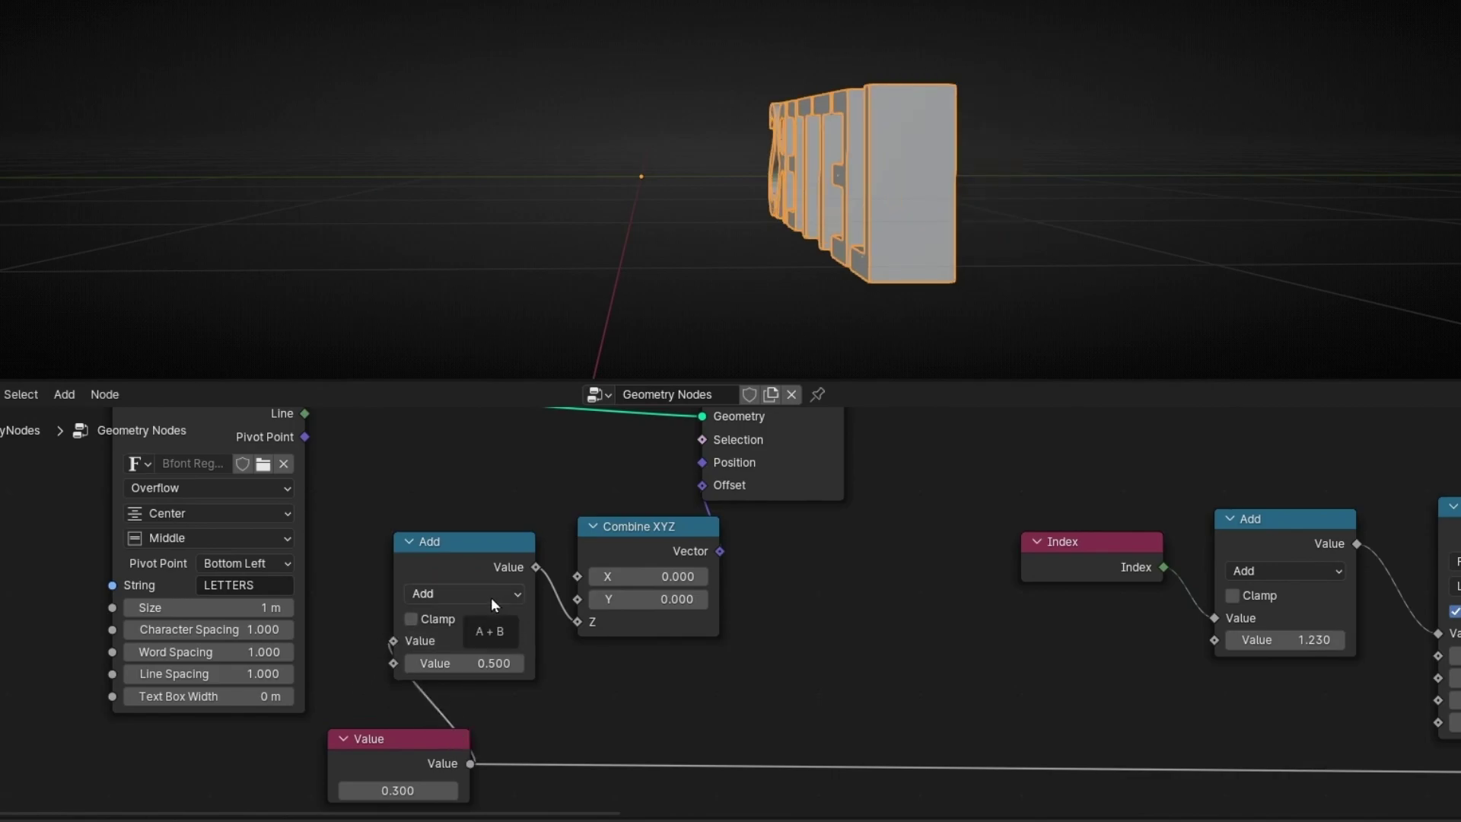
click(492, 600)
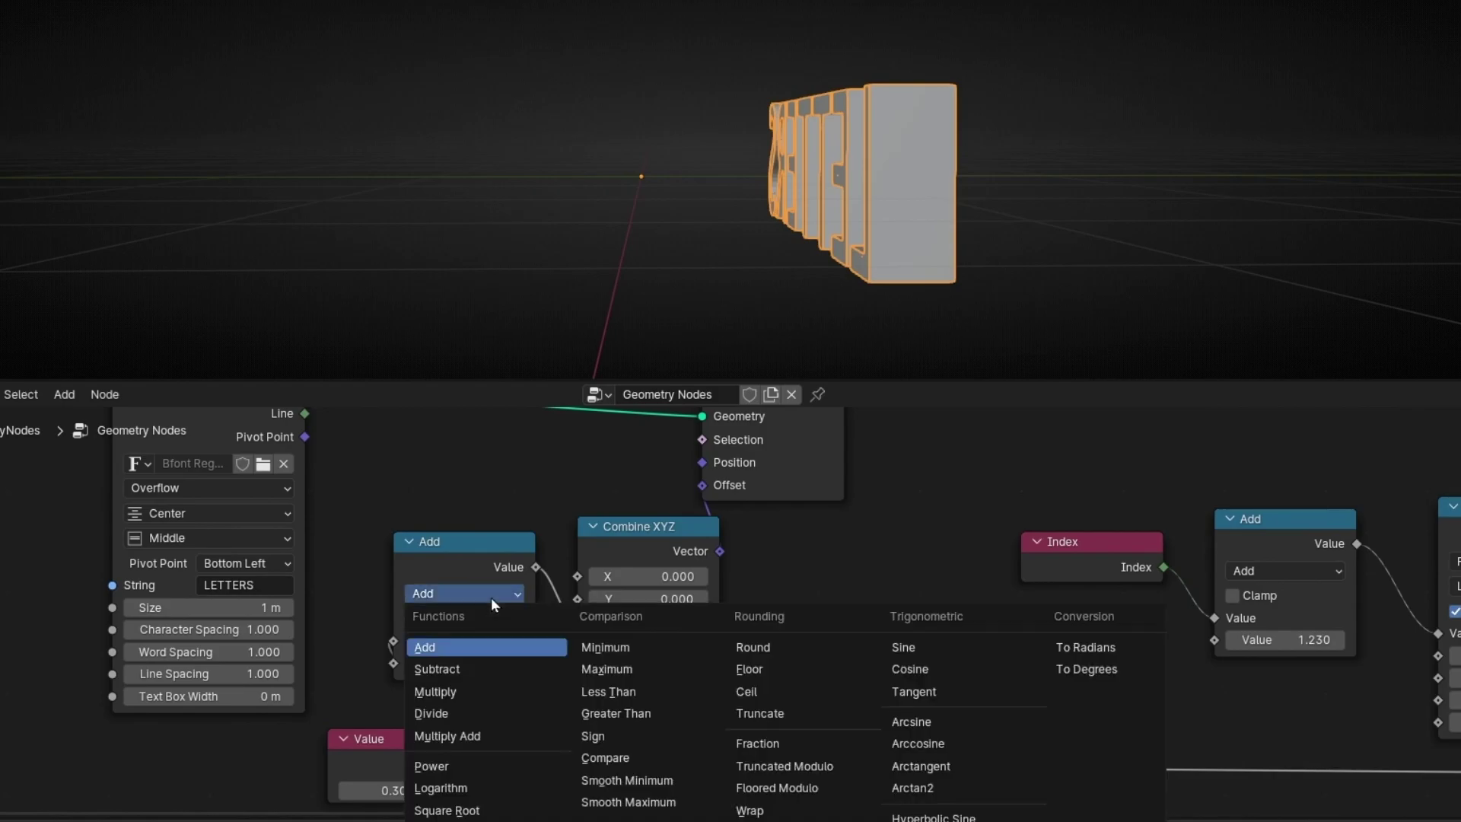
click(481, 709)
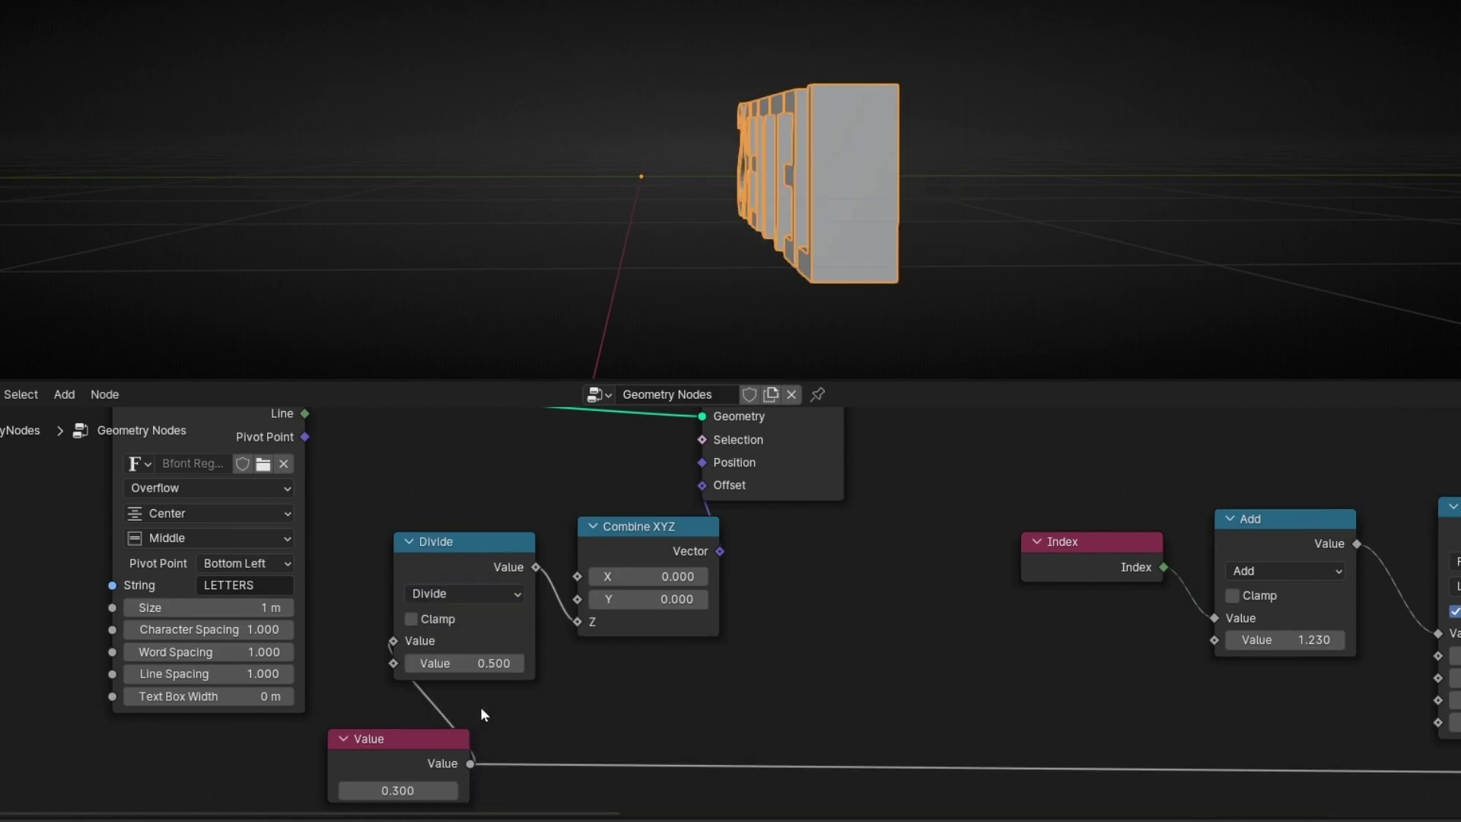
click(483, 664)
text(1)
key(Return)
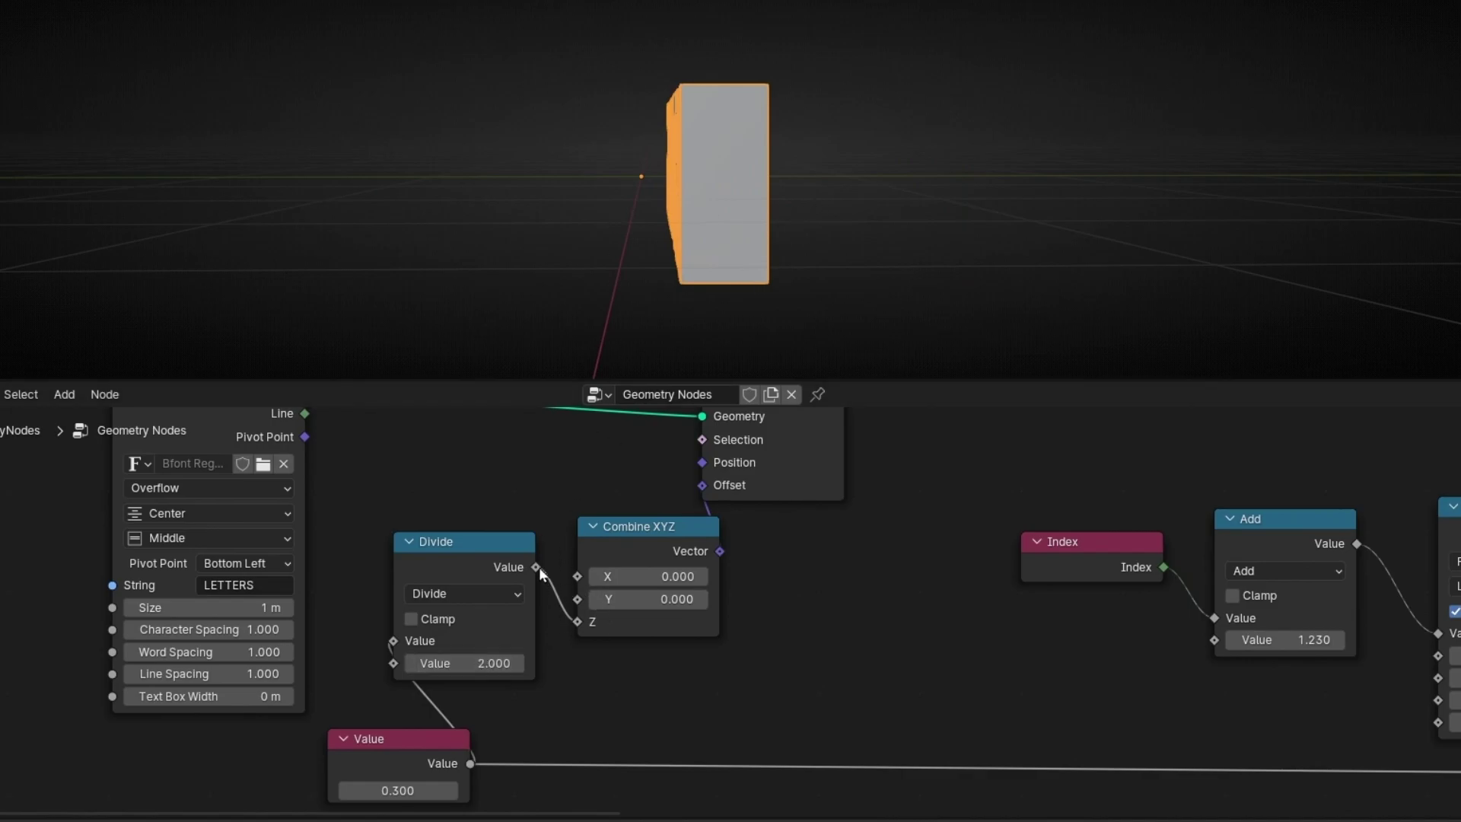
Set the Divide node's divisor to -2 to centre the letters on their origin.
mouse_move(537, 567)
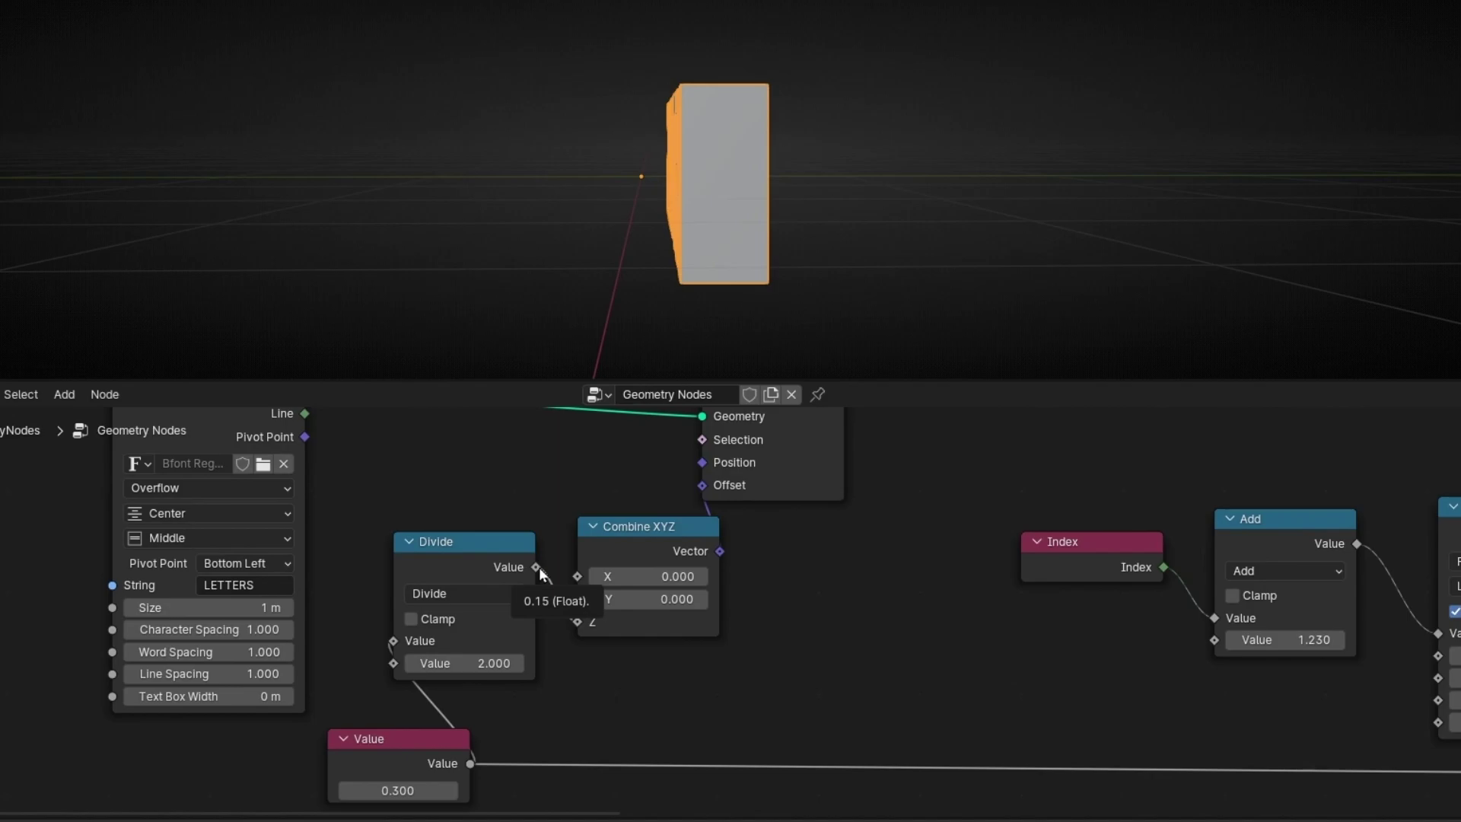
drag(537, 567, 577, 622)
click(459, 662)
key(Home)
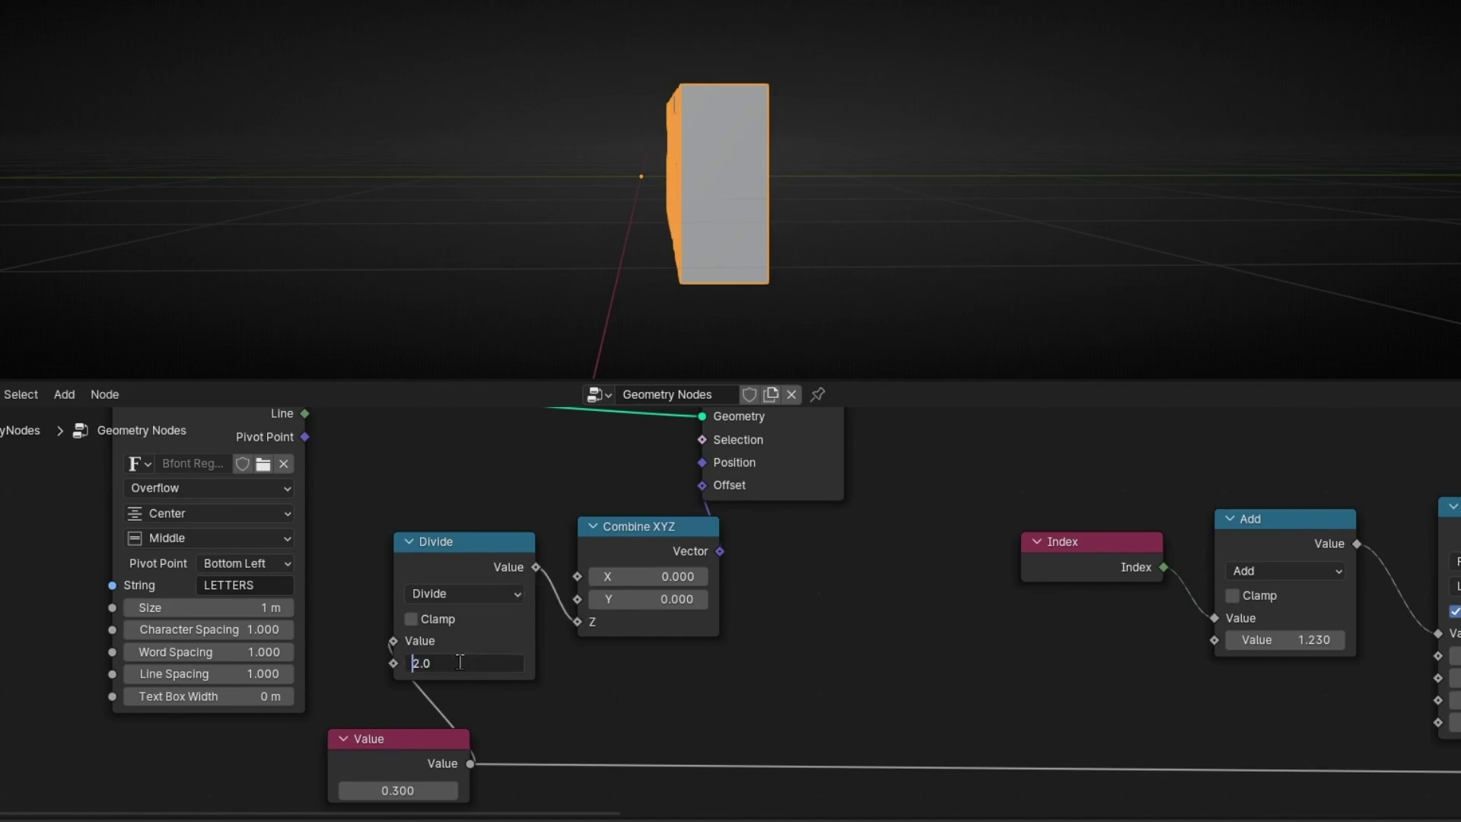
text(-)
key(Return)
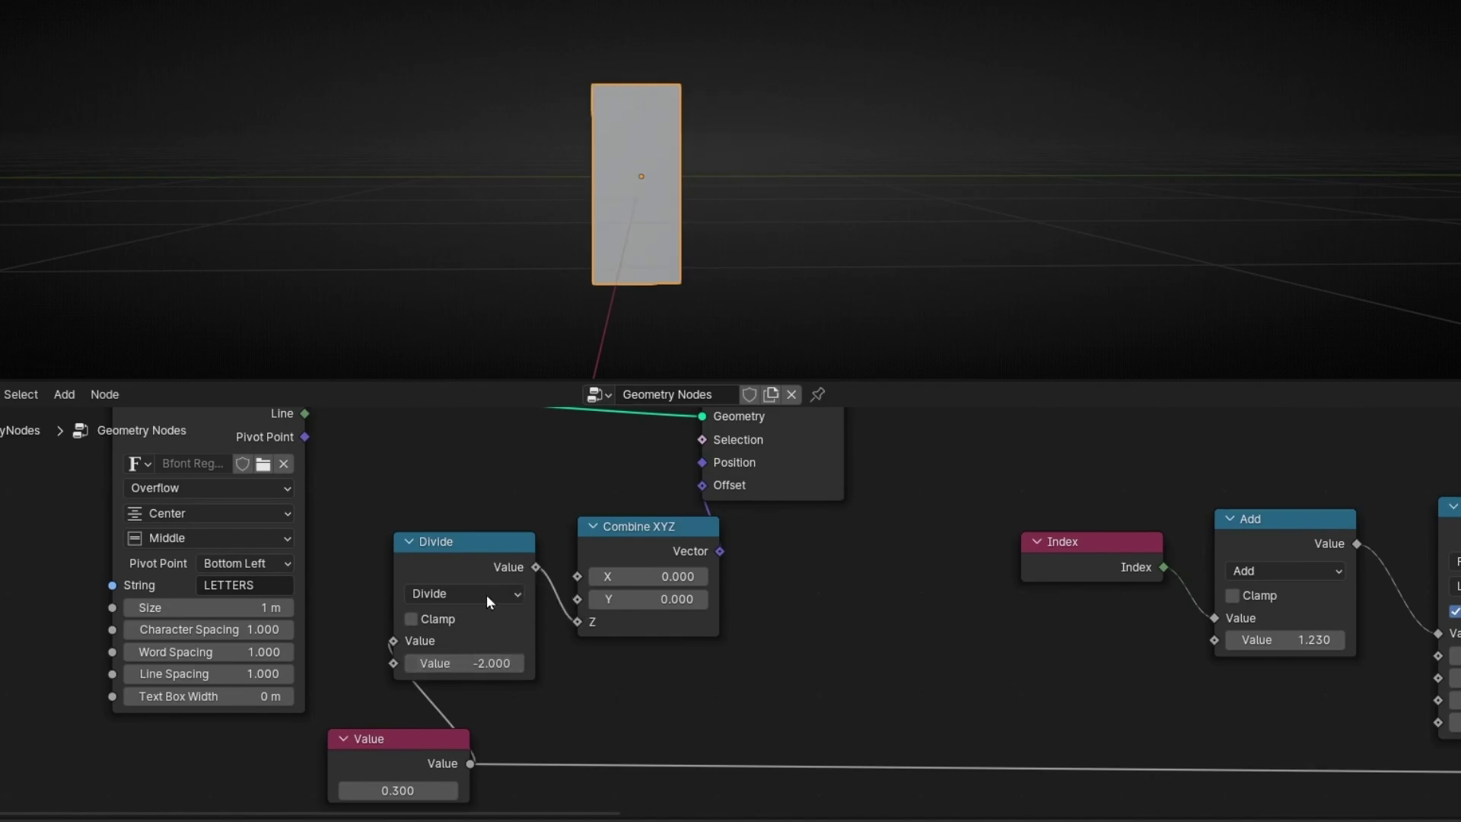
mouse_move(635, 241)
middle_down()
mouse_move(582, 239)
mouse_move(643, 243)
middle_up()
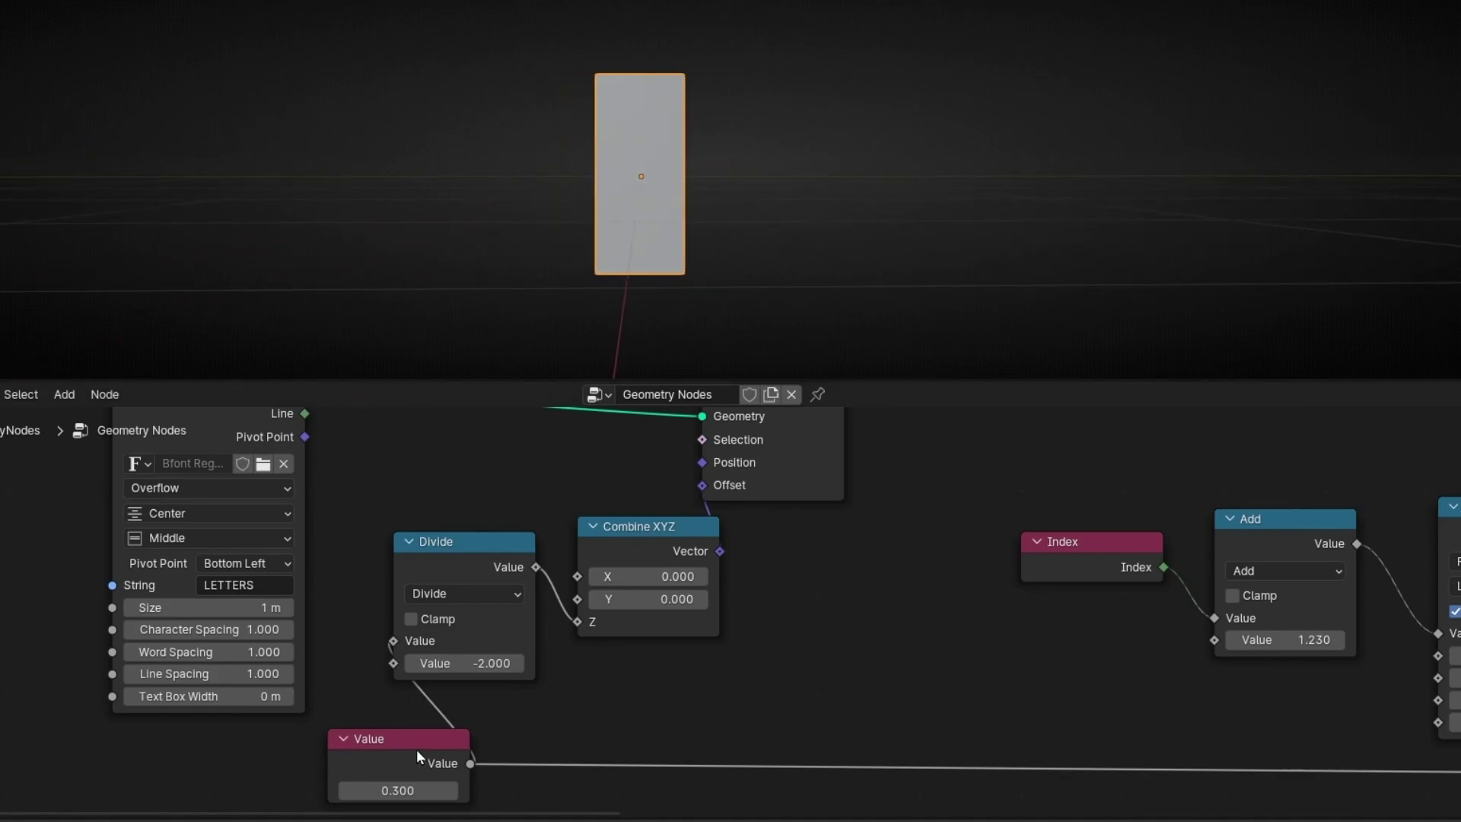
Move the String to Curves node left and the Value node down and left, and set the Value to 0.250.
scroll(345, 646, down, 2)
drag(373, 466, 267, 465)
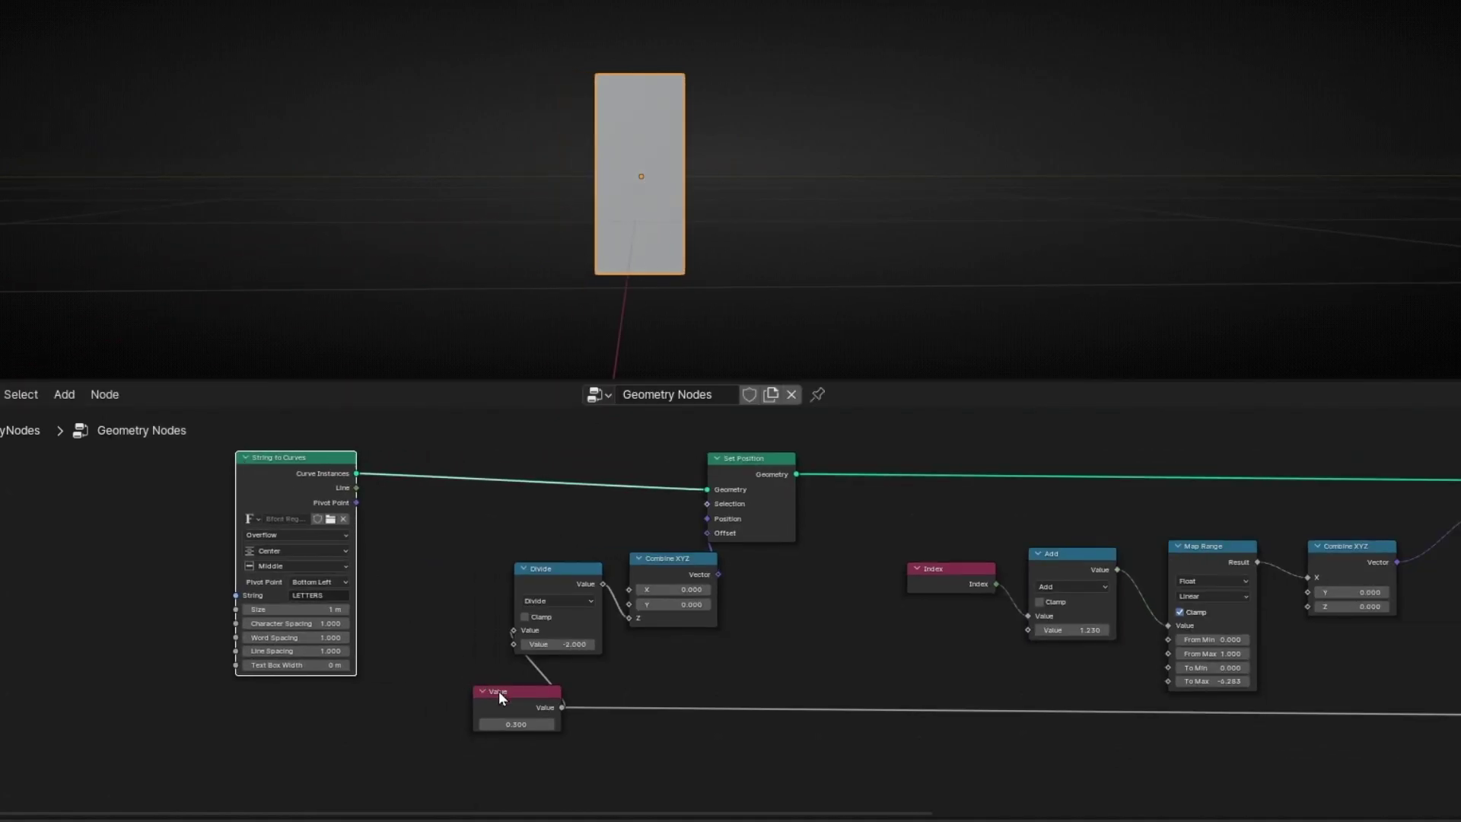
drag(499, 690, 416, 745)
middle_drag(711, 319, 844, 280)
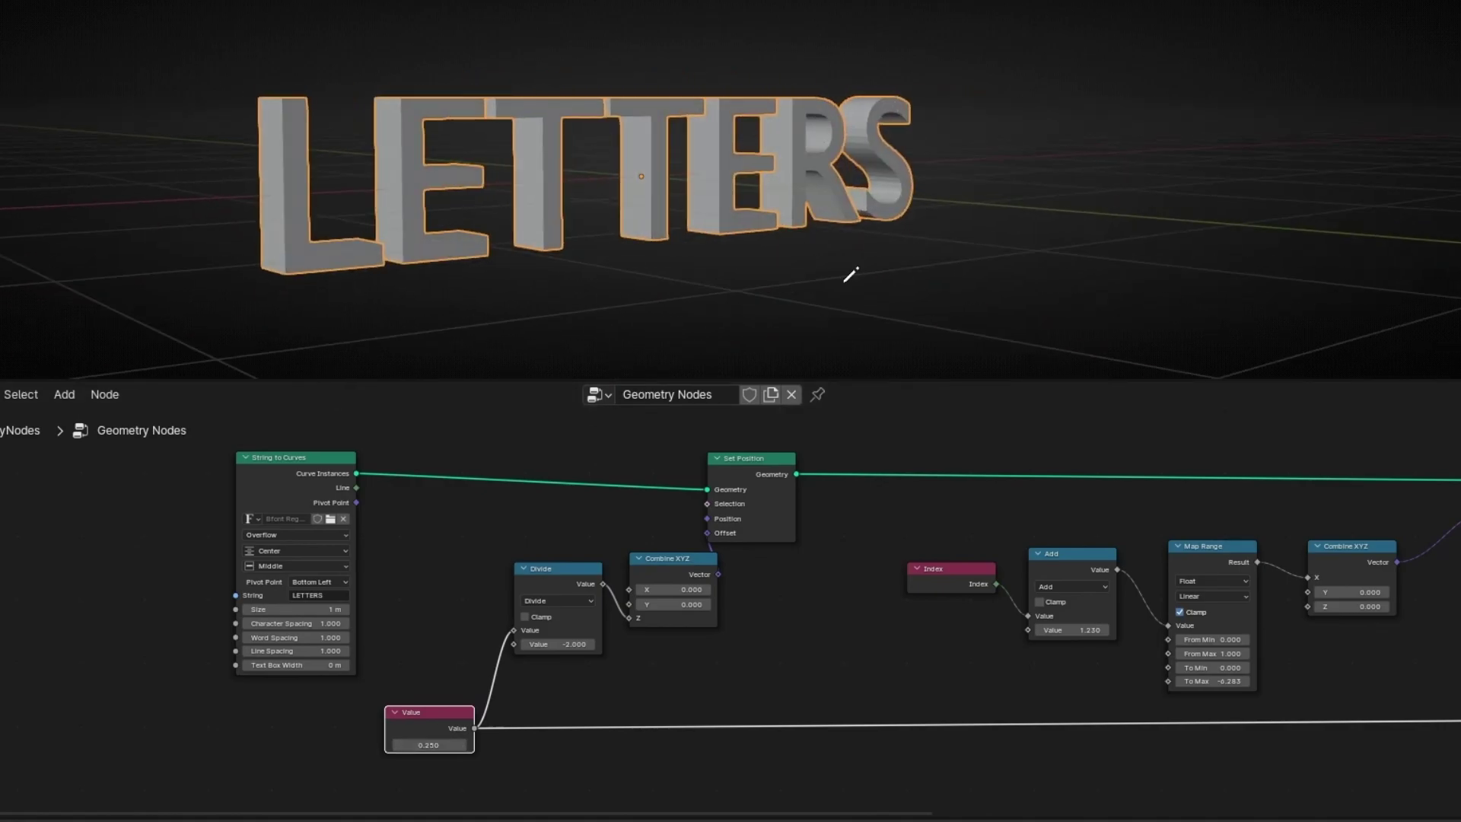
Set the Value of the Add node between Index and Map Range to 1.
scroll(934, 692, down, 3)
middle_drag(896, 691, 600, 694)
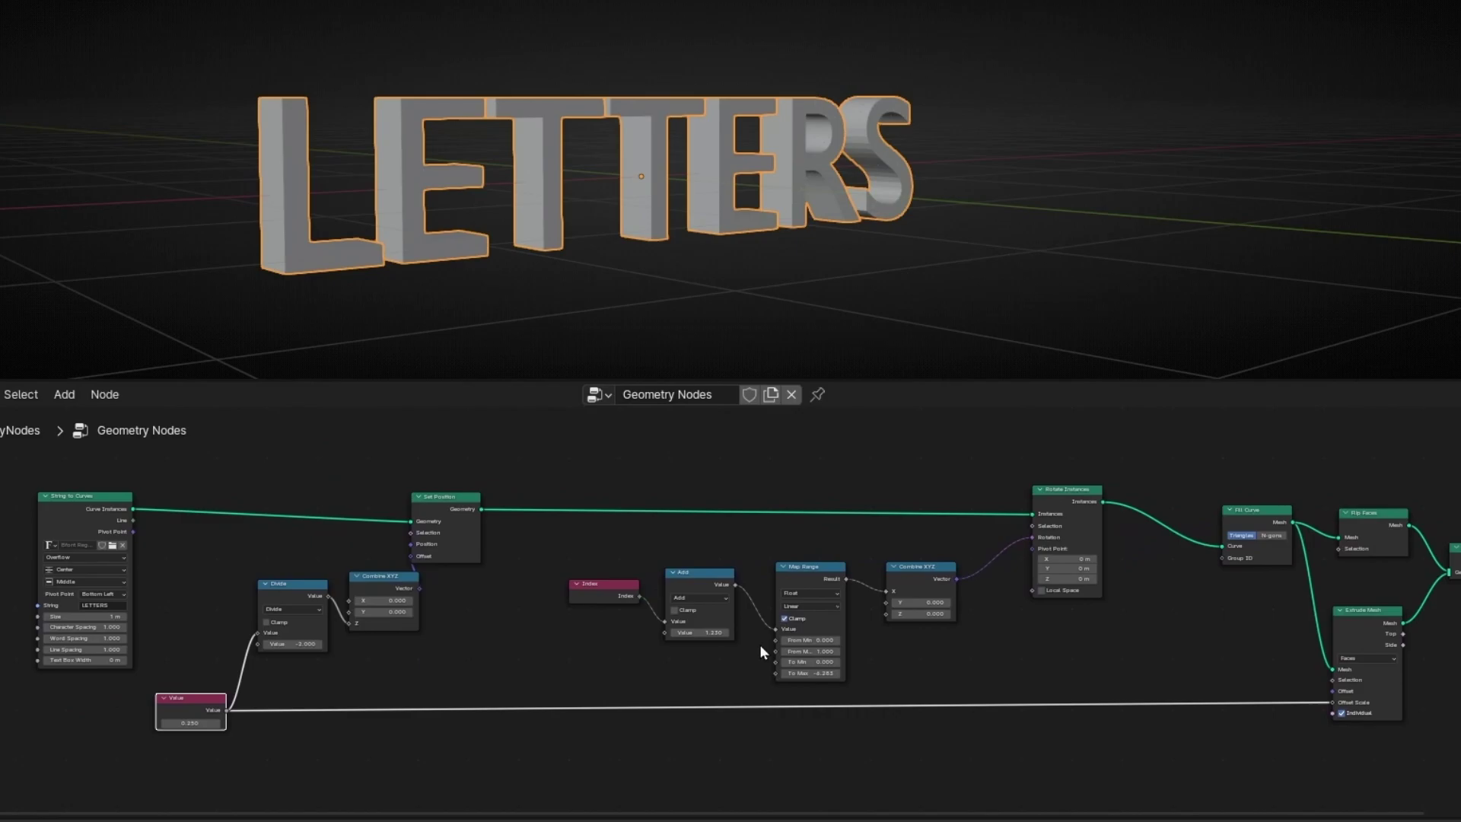
scroll(765, 644, up, 6)
drag(709, 644, 648, 644)
scroll(837, 637, up, 3)
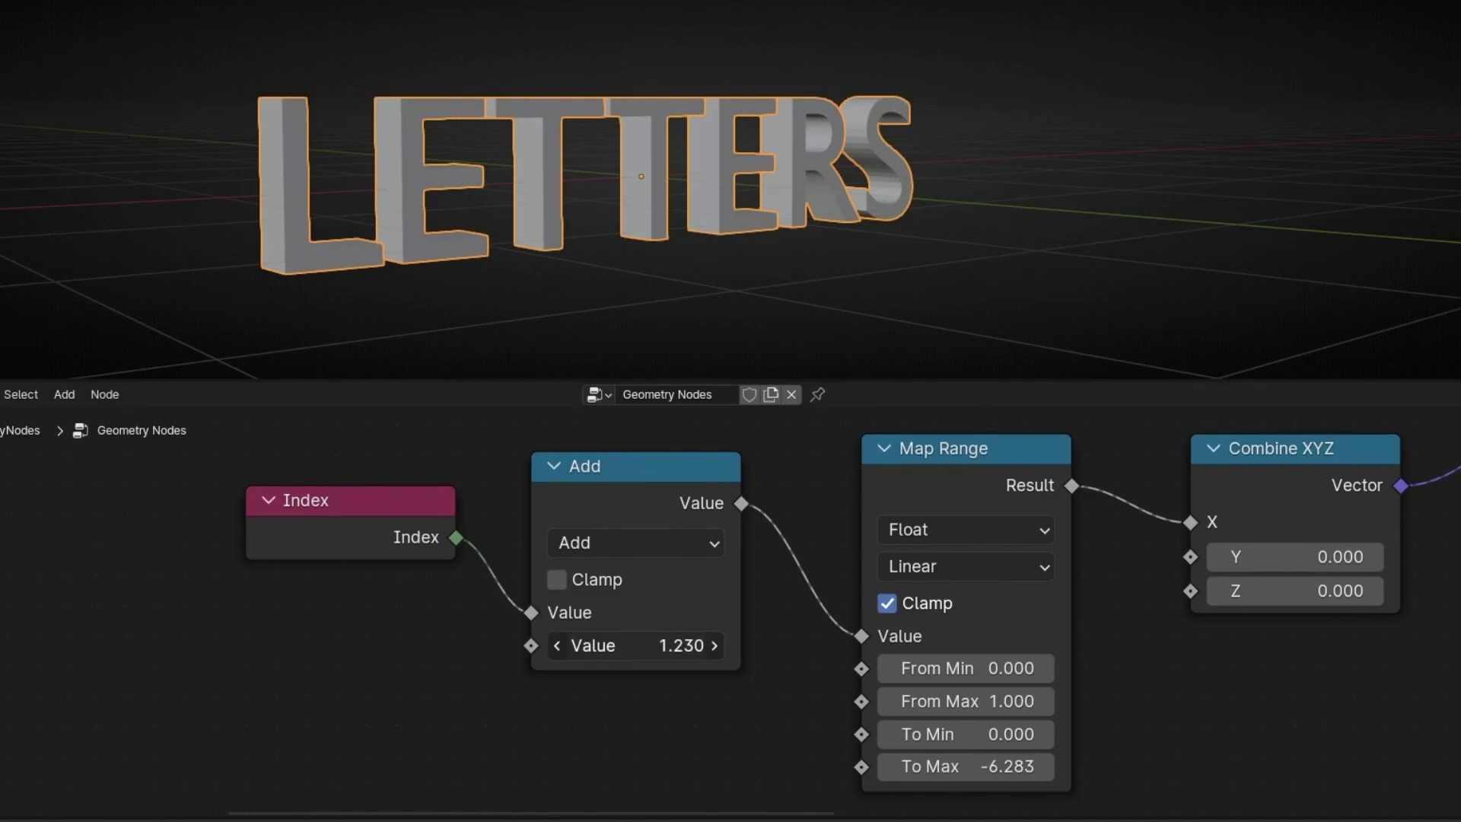
click(643, 644)
text(1)
key(Return)
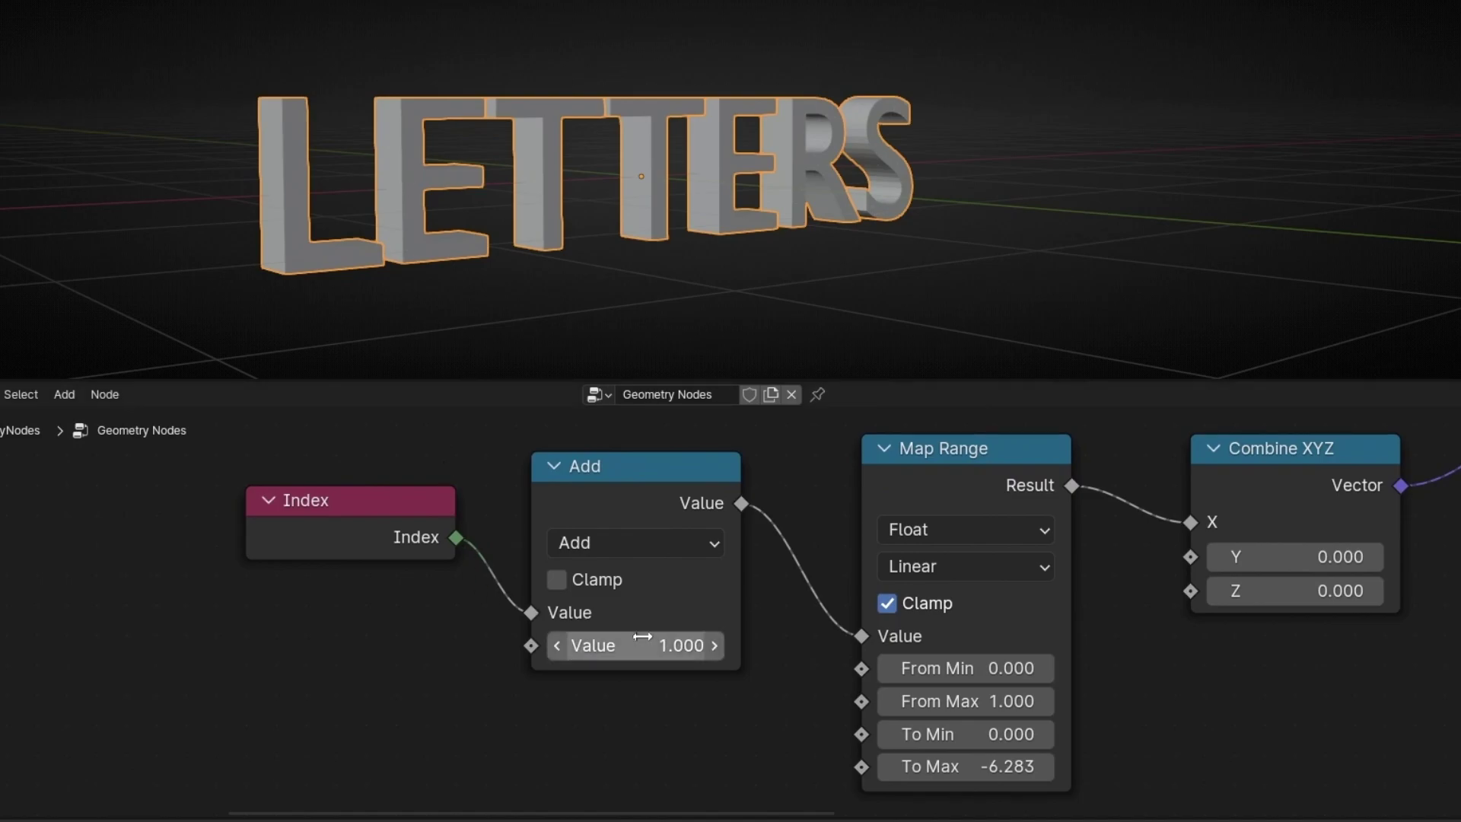
Try the letter rotation by lowering the Add node's Value to 0.010 and -6.200, then raising it to 1.170.
drag(642, 645, 587, 644)
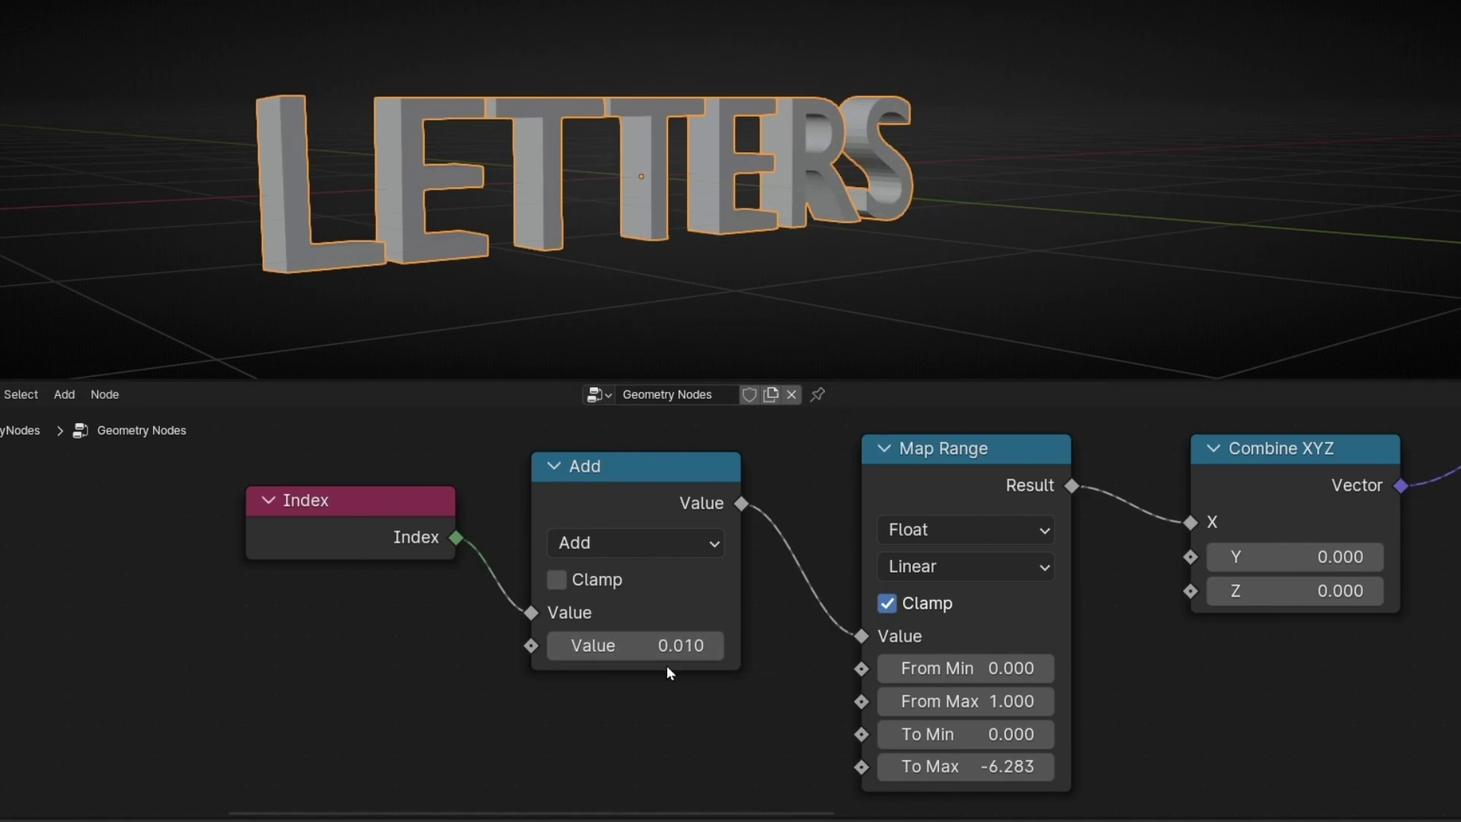
drag(669, 645, 195, 645)
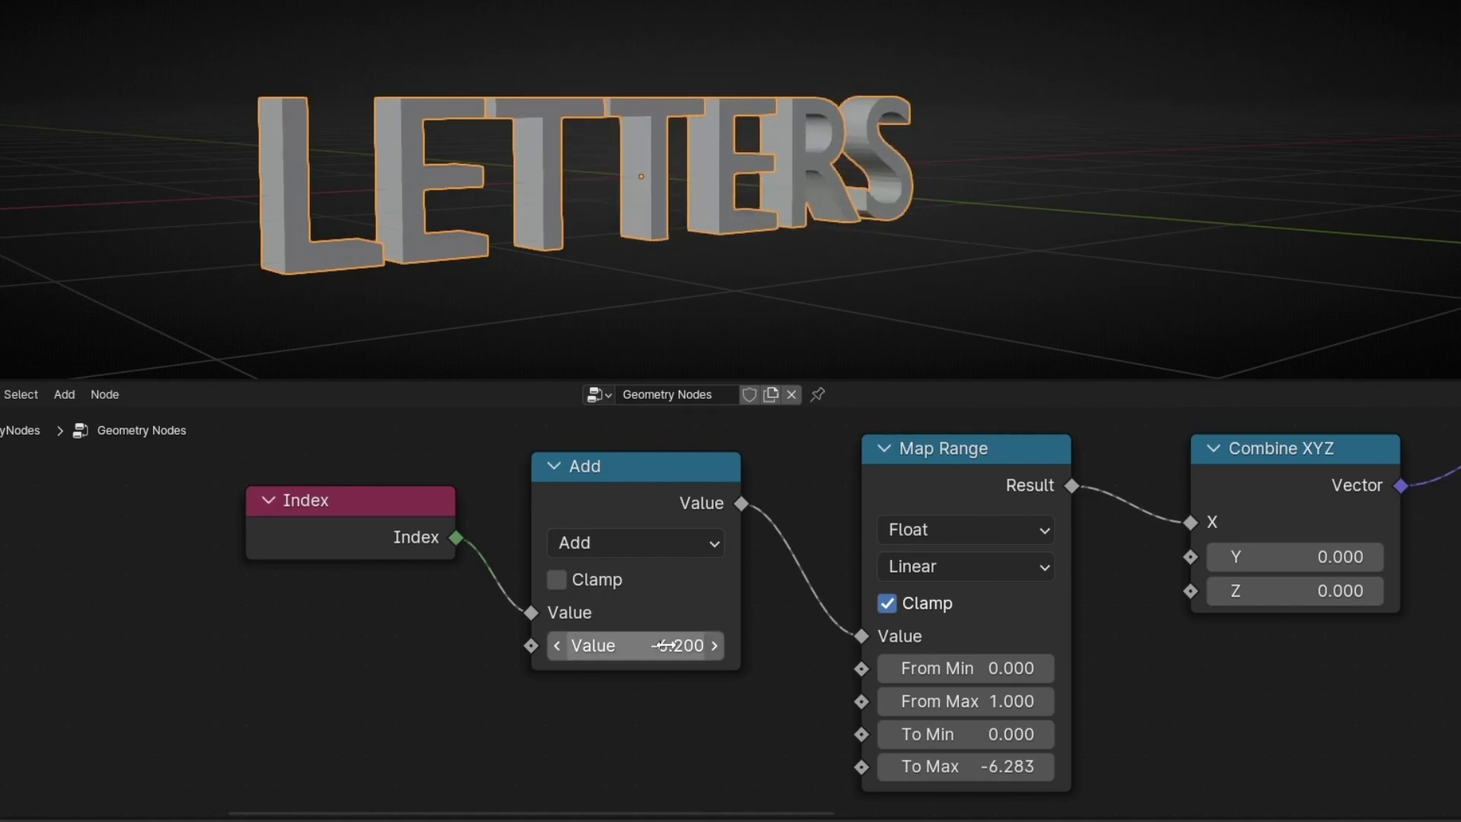
drag(663, 645, 1165, 682)
Try the Map Range node's From Max at 4.100, then reduce it to 3.300 so several letters rotate together.
scroll(1217, 685, up, 2)
middle_drag(1256, 687, 867, 585)
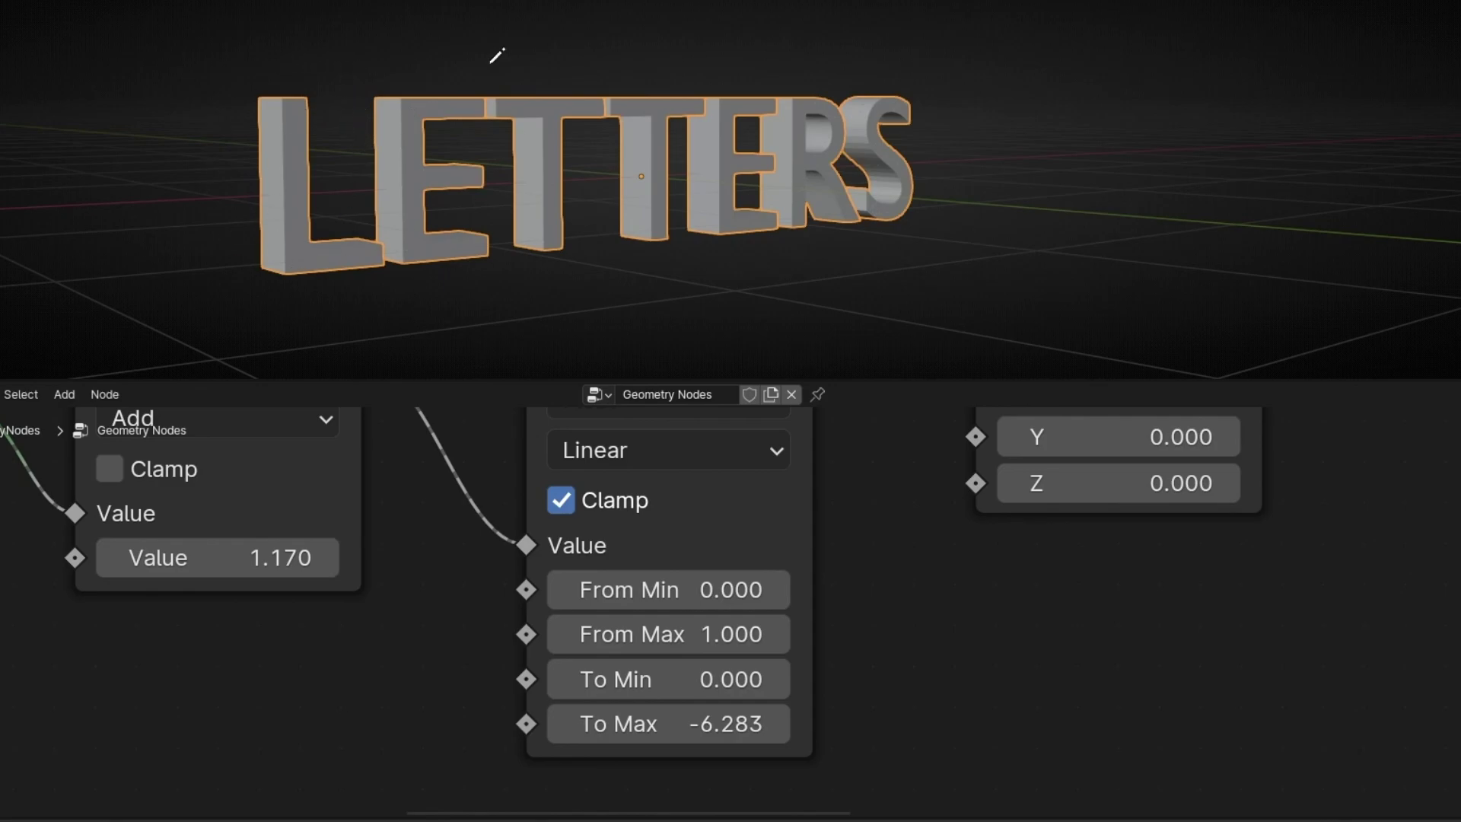
drag(688, 632, 810, 632)
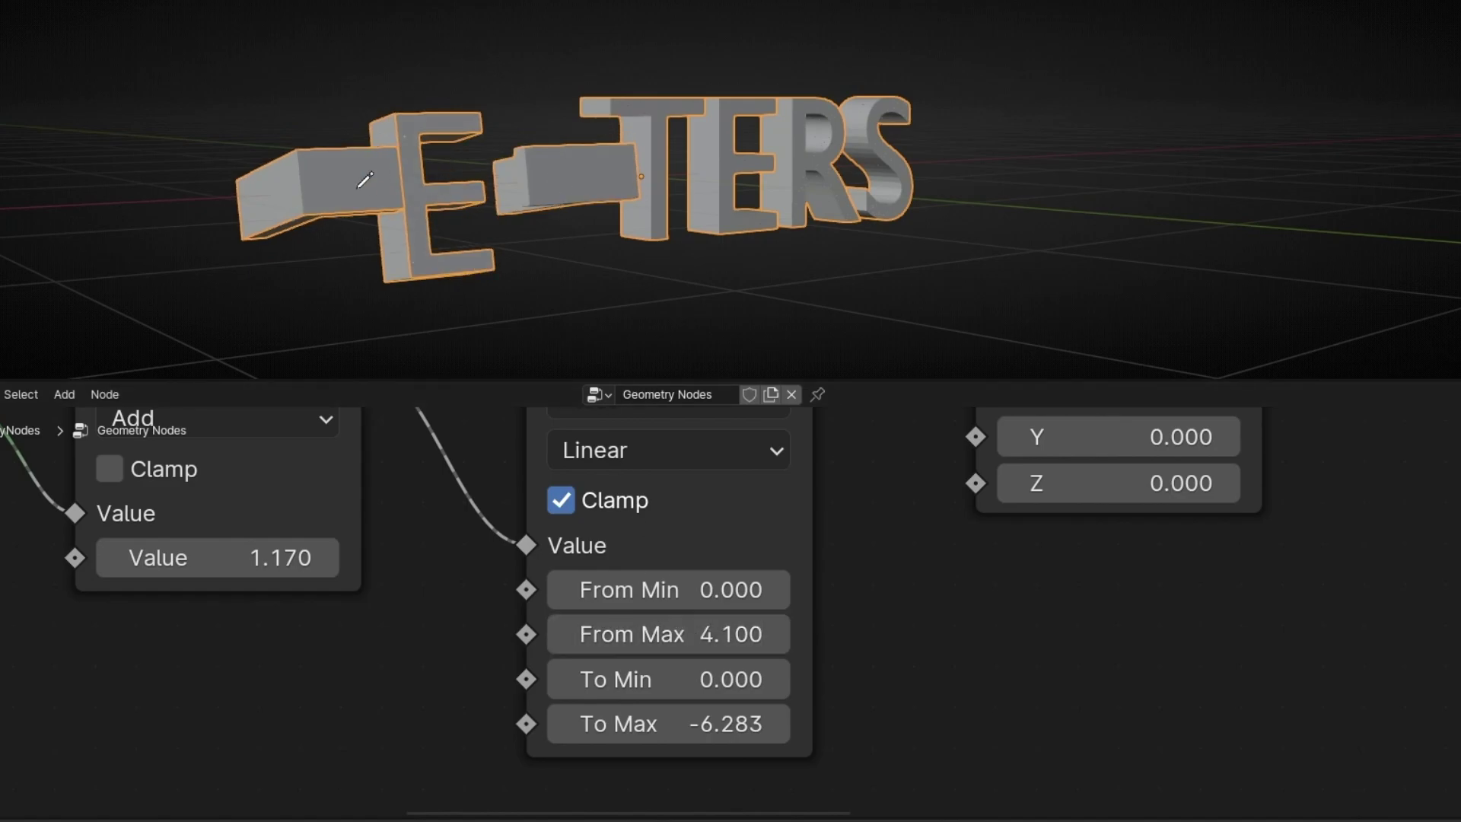
drag(689, 634, 658, 634)
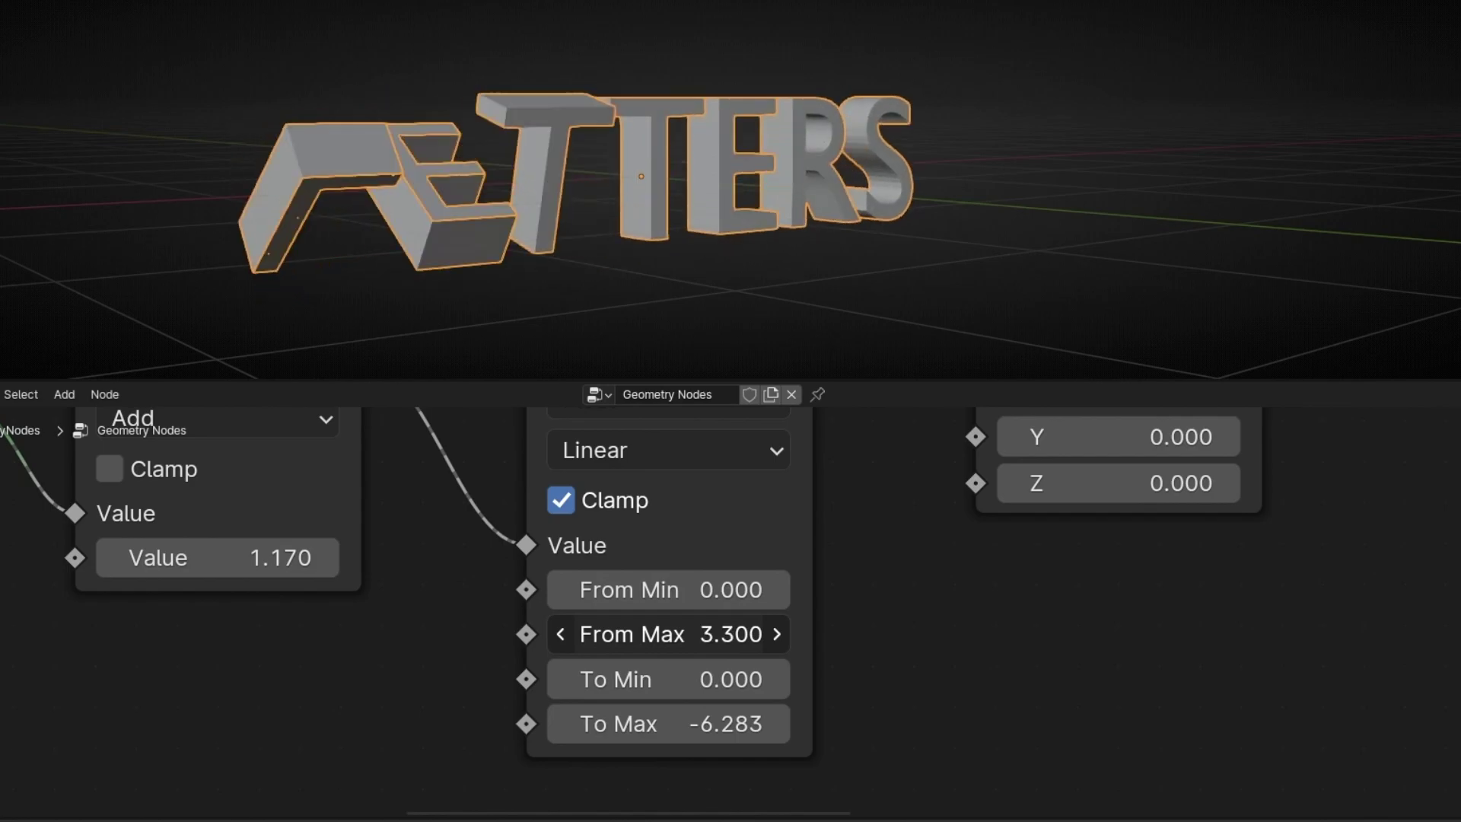
Test the overlapping rotation by changing the Add node's Value to 3.630, 2.690 and -5.980.
middle_drag(397, 677, 652, 717)
drag(594, 625, 677, 625)
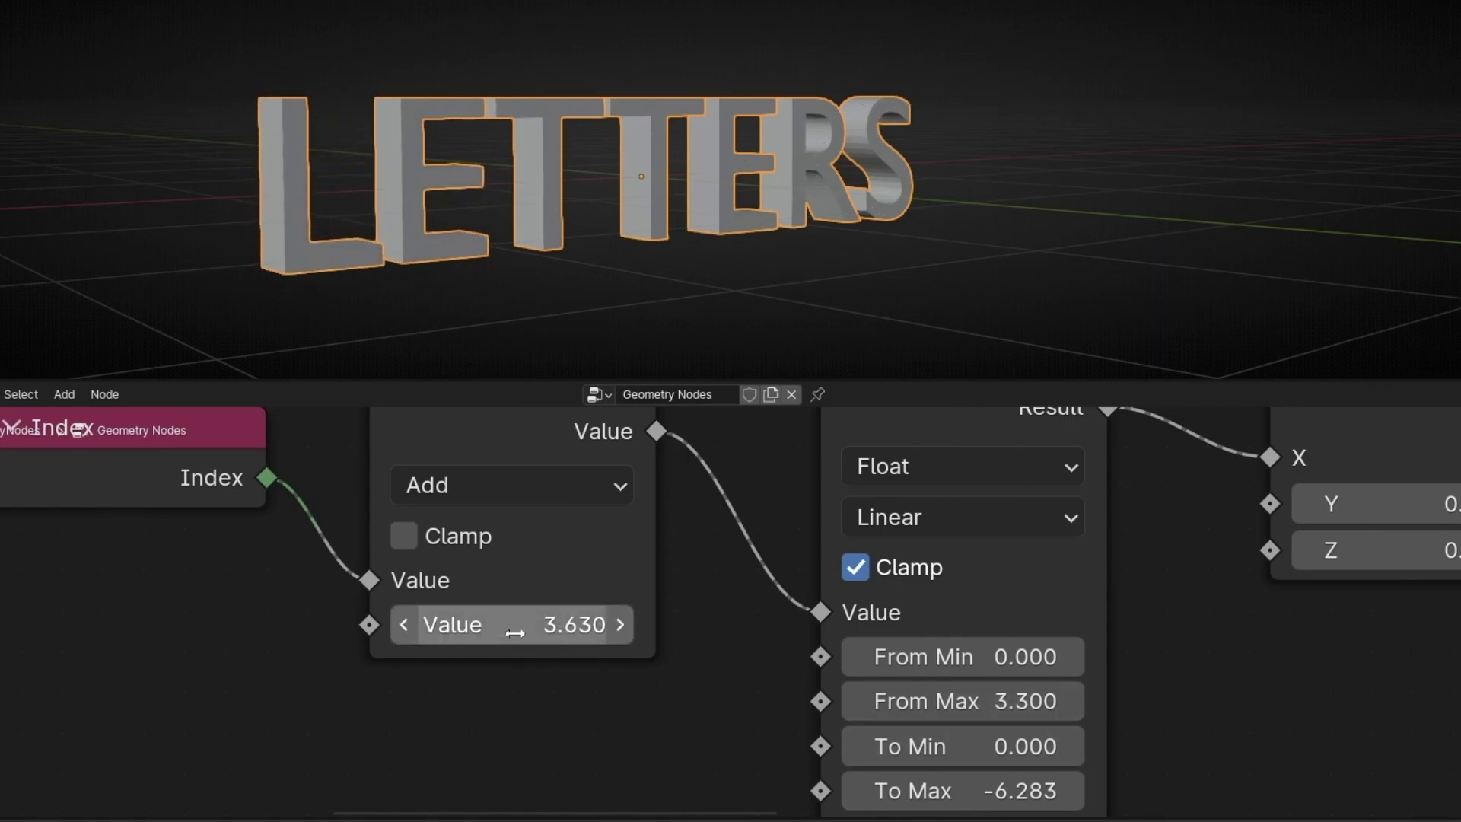
drag(551, 626, 516, 625)
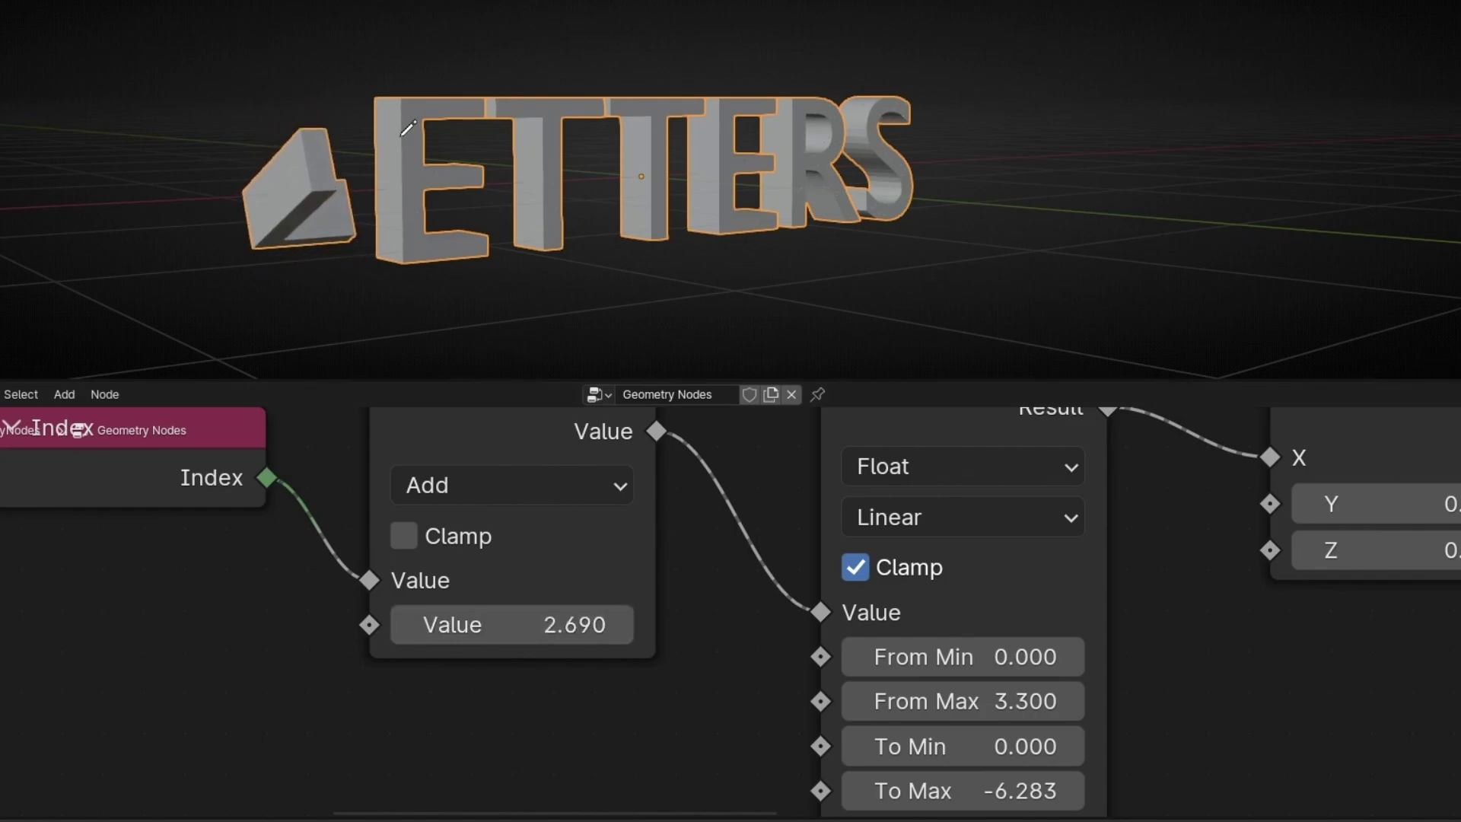
drag(547, 625, 73, 626)
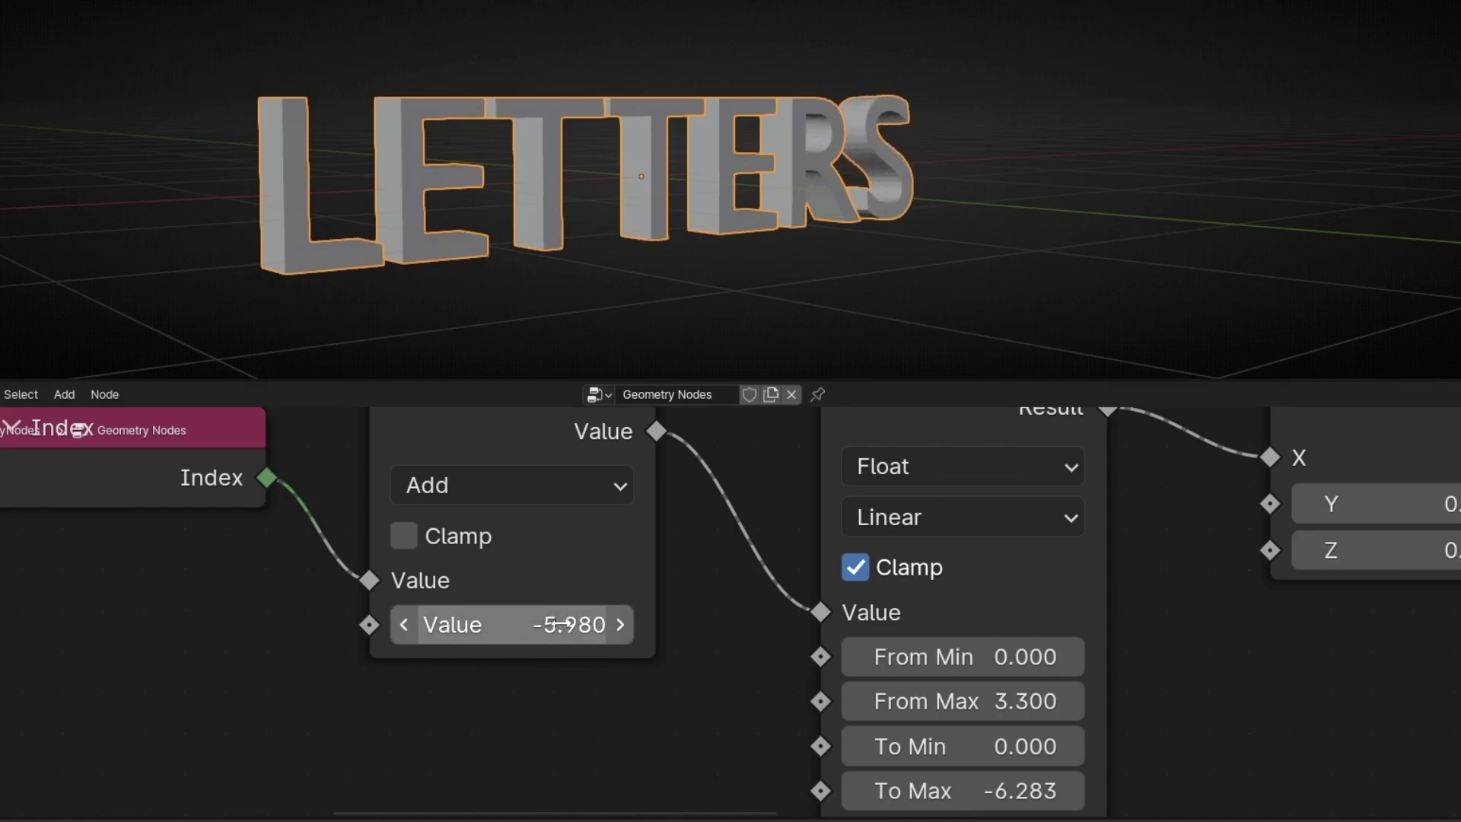
Try raising both the Map Range node's From Max and the Add node's Value to 12.710.
middle_drag(1289, 664, 1289, 661)
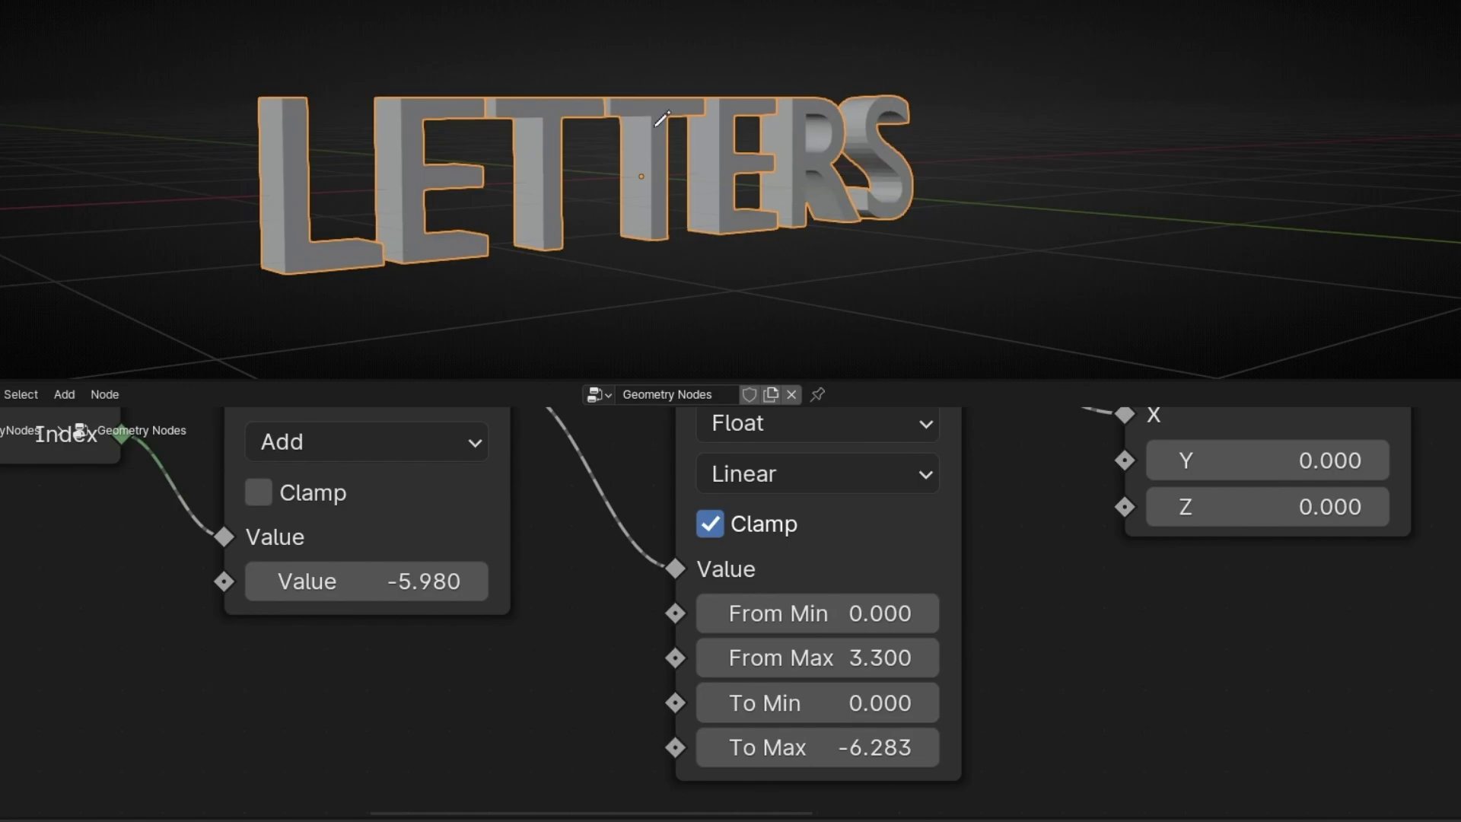
drag(807, 657, 822, 657)
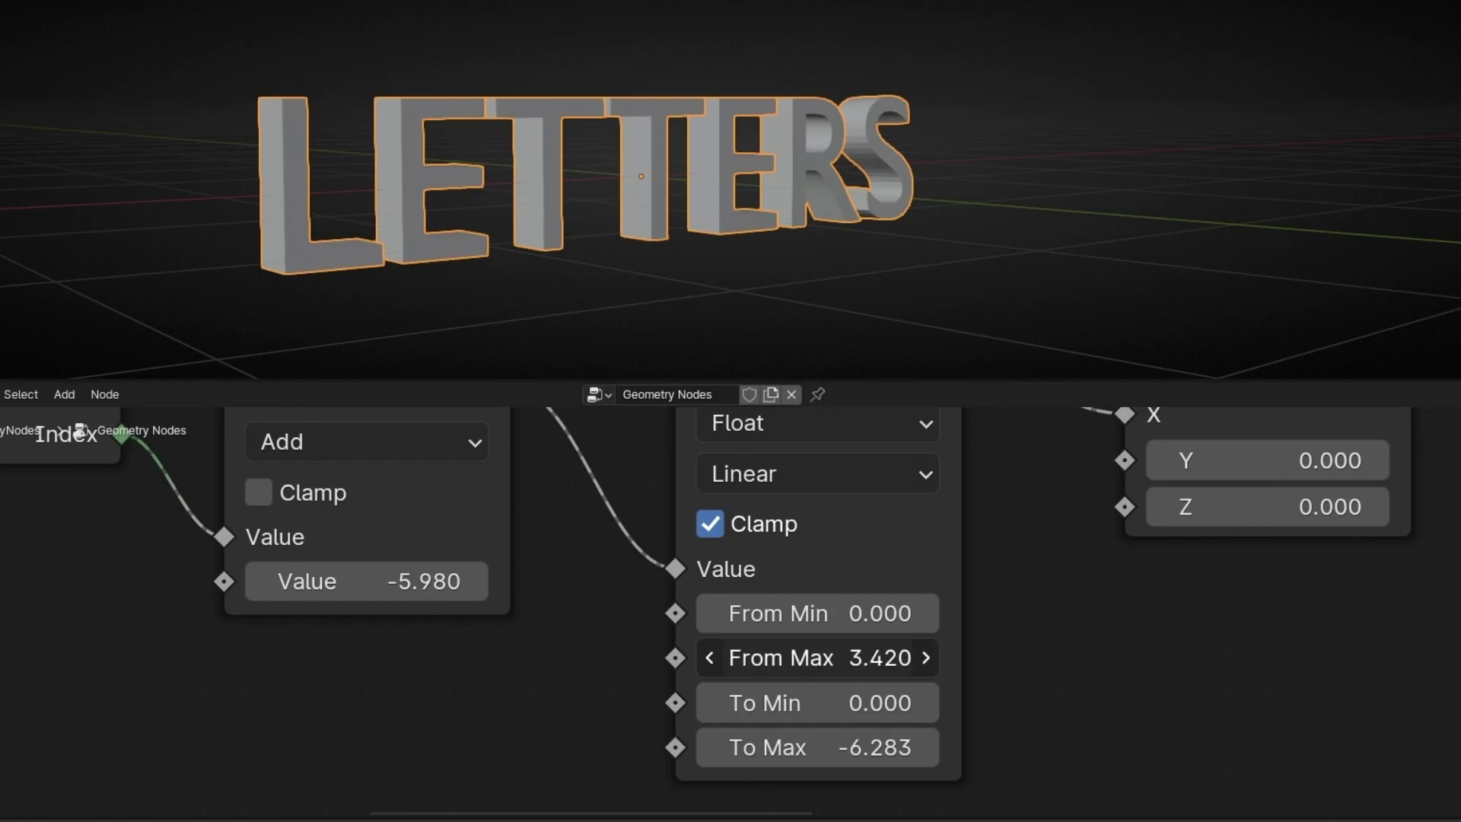
drag(365, 582, 662, 582)
drag(818, 658, 1092, 657)
drag(426, 581, 697, 581)
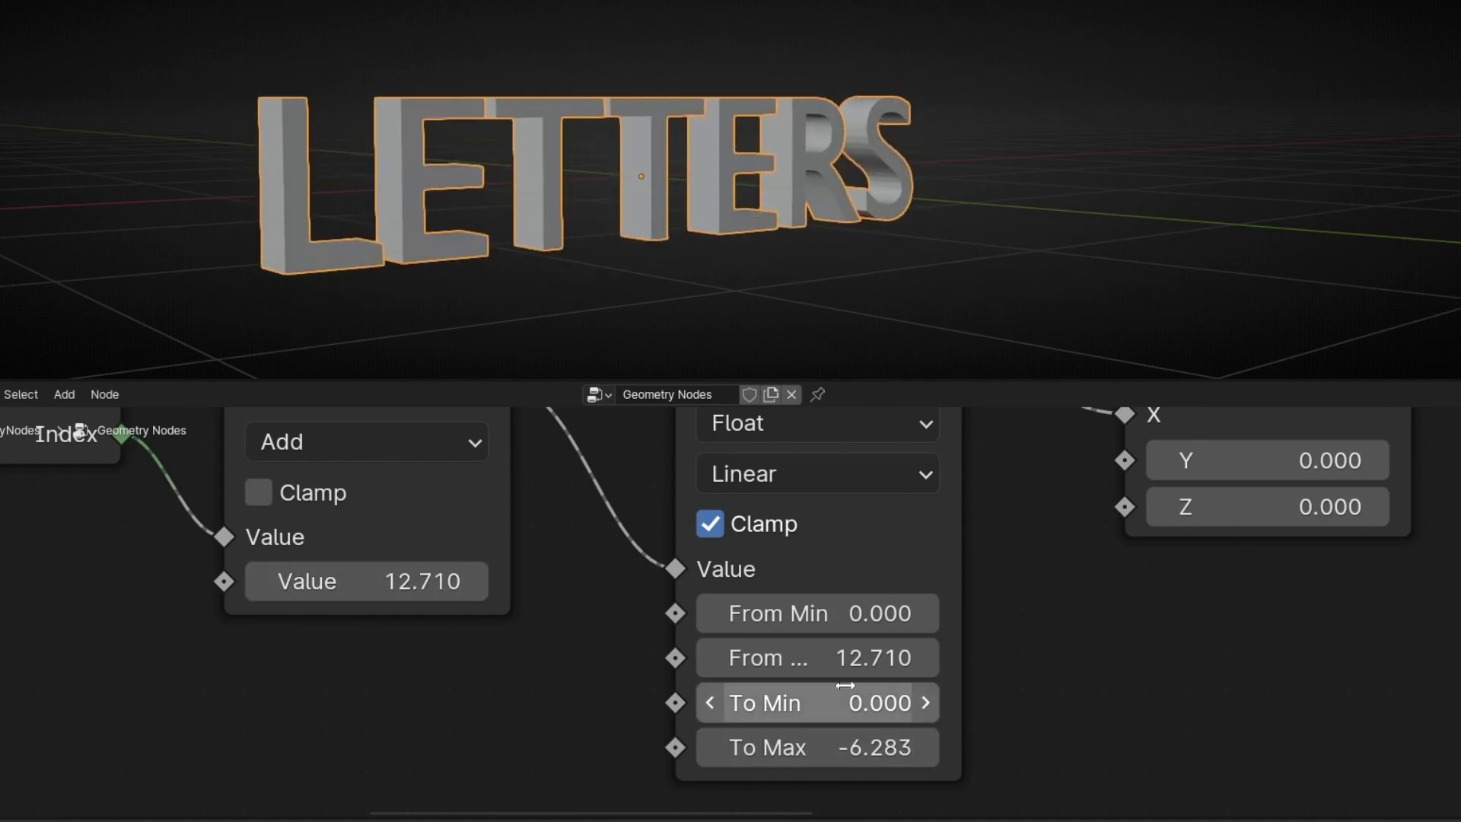
Set the Map Range node's From Max to pi.
drag(844, 658, 844, 658)
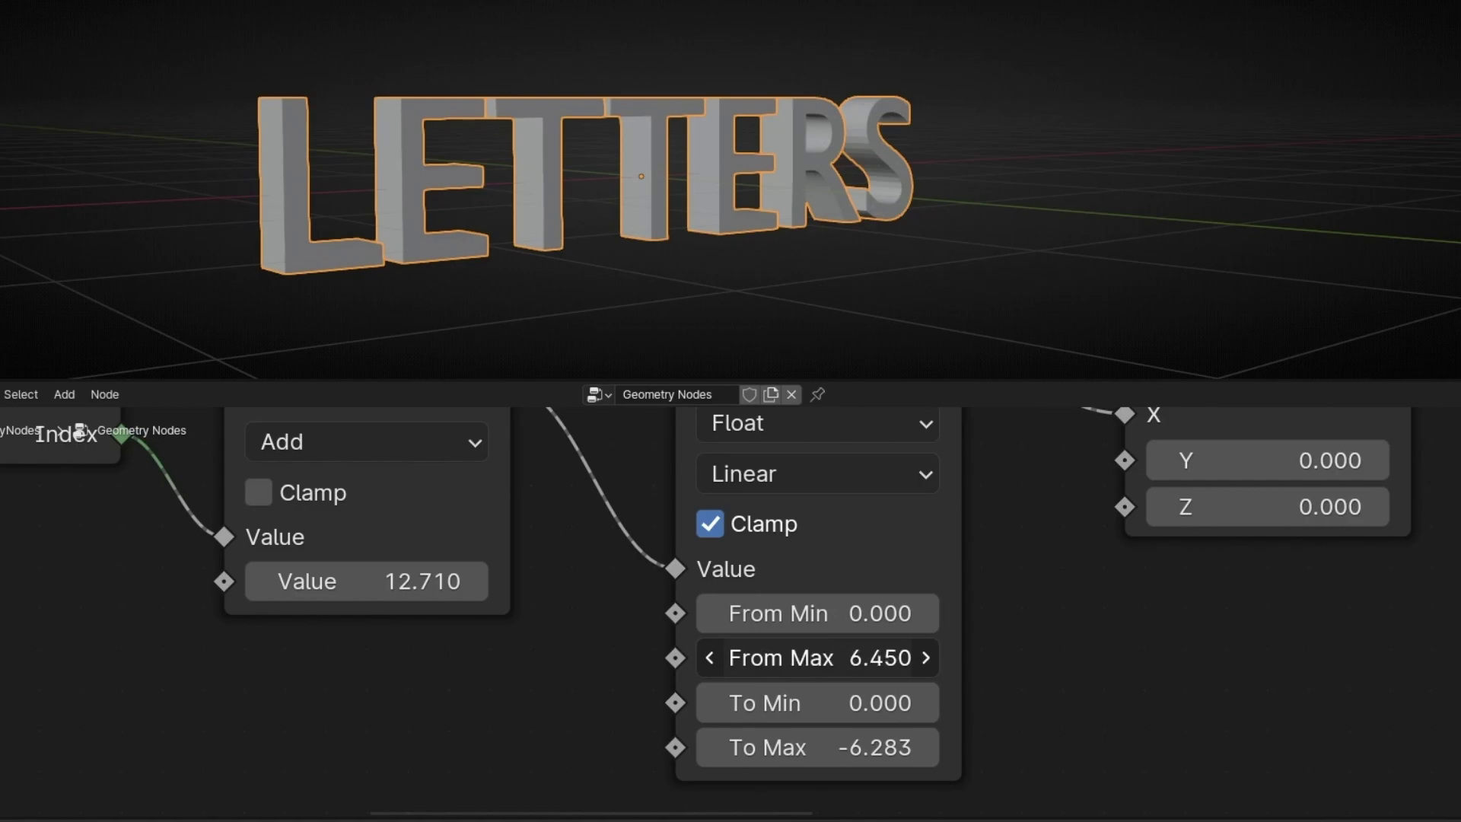
text(pi)
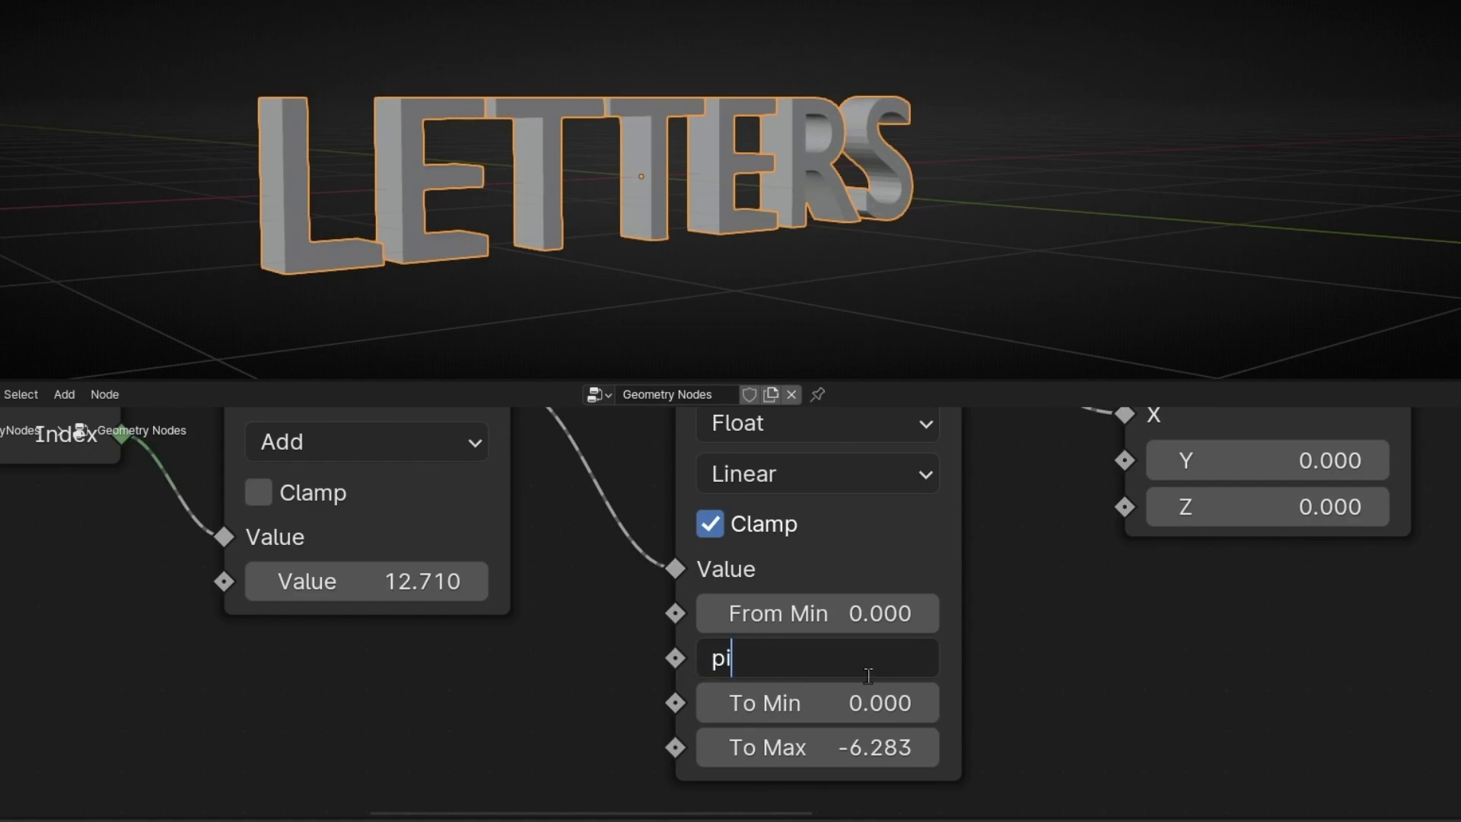
key(Return)
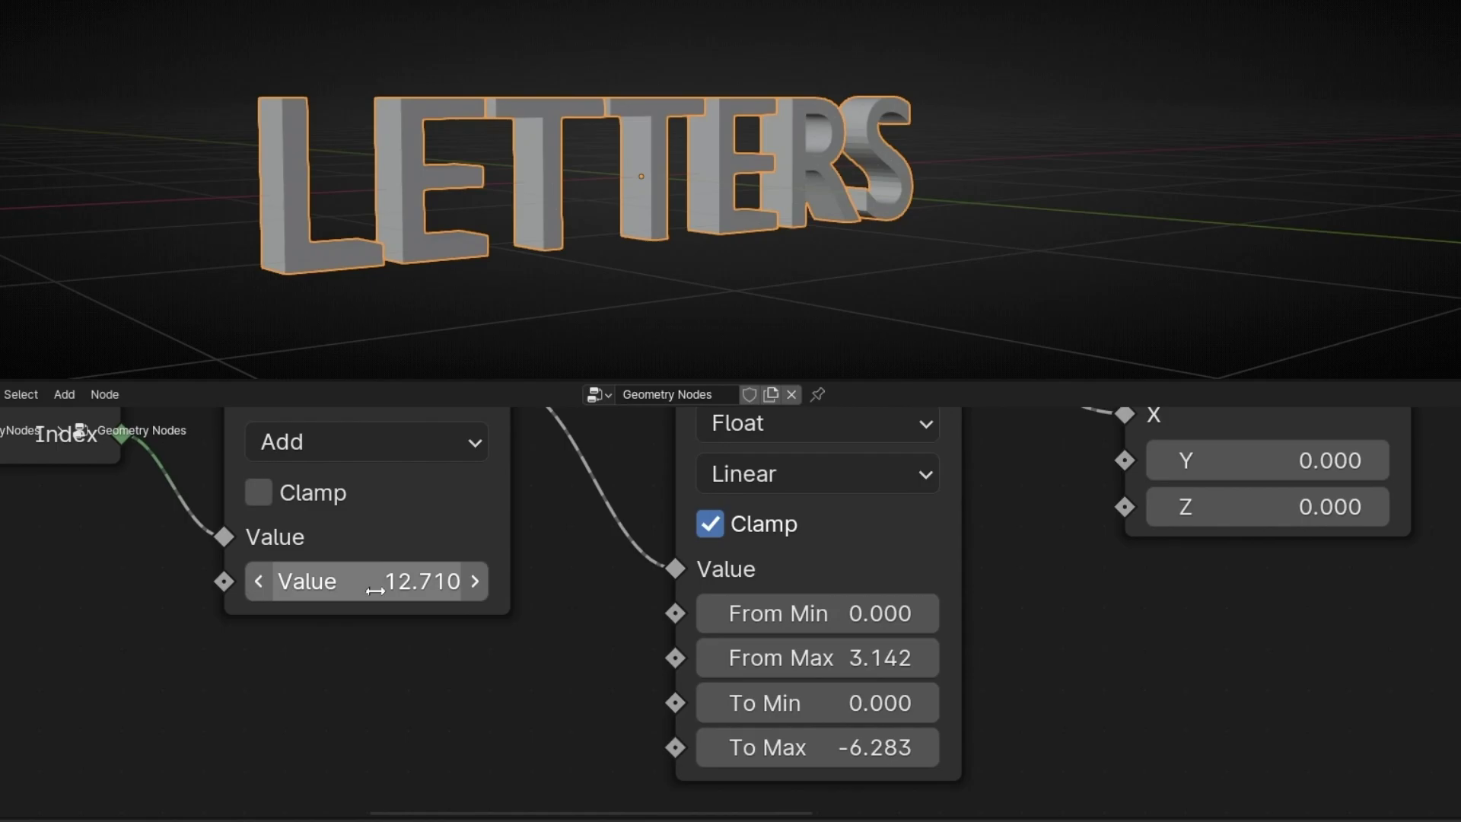
Set the Add node's Value to pi, matching the Map Range node's From Max.
drag(375, 591, 291, 590)
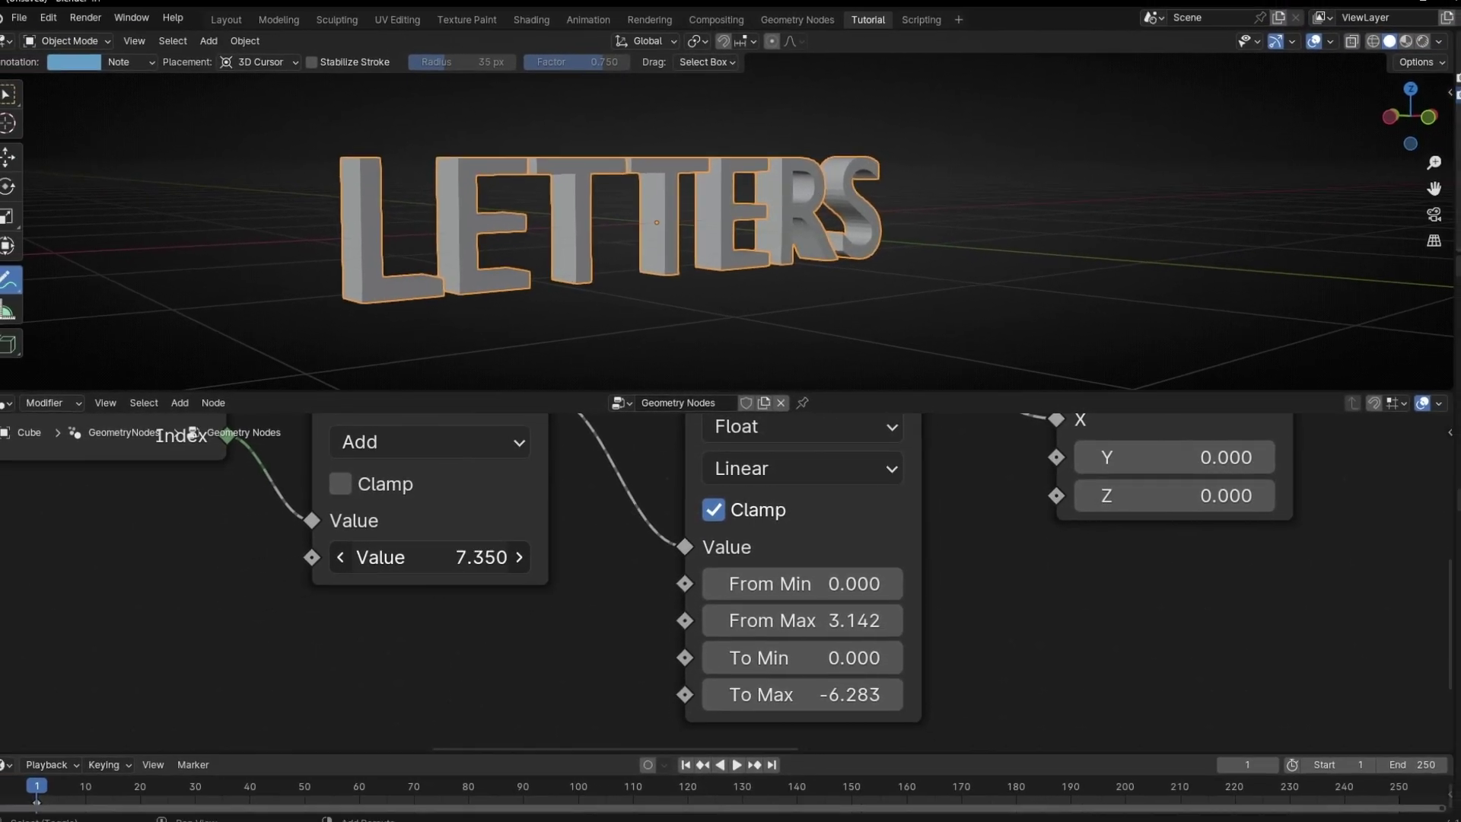
drag(395, 557, 333, 557)
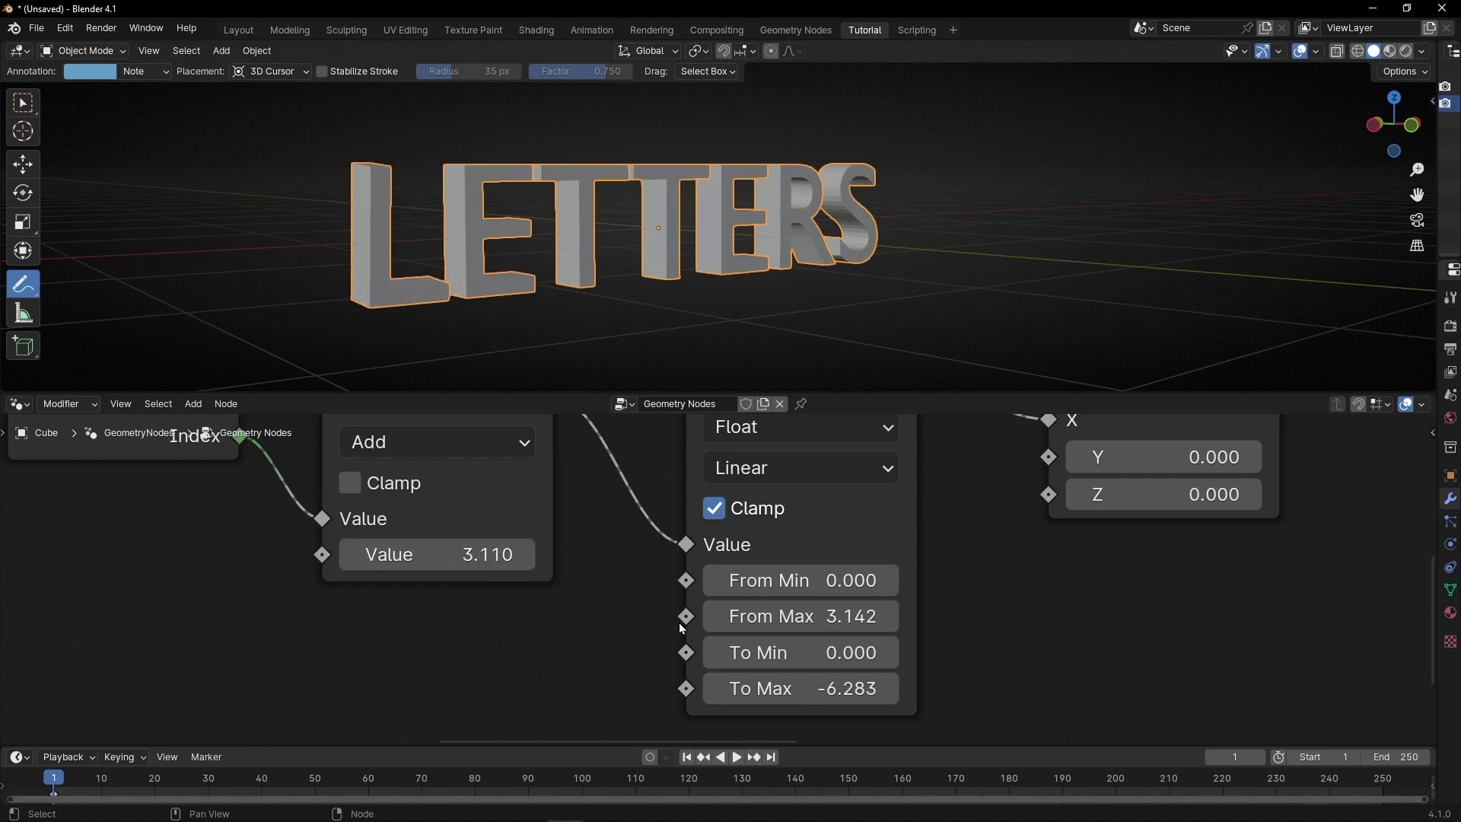
click(466, 567)
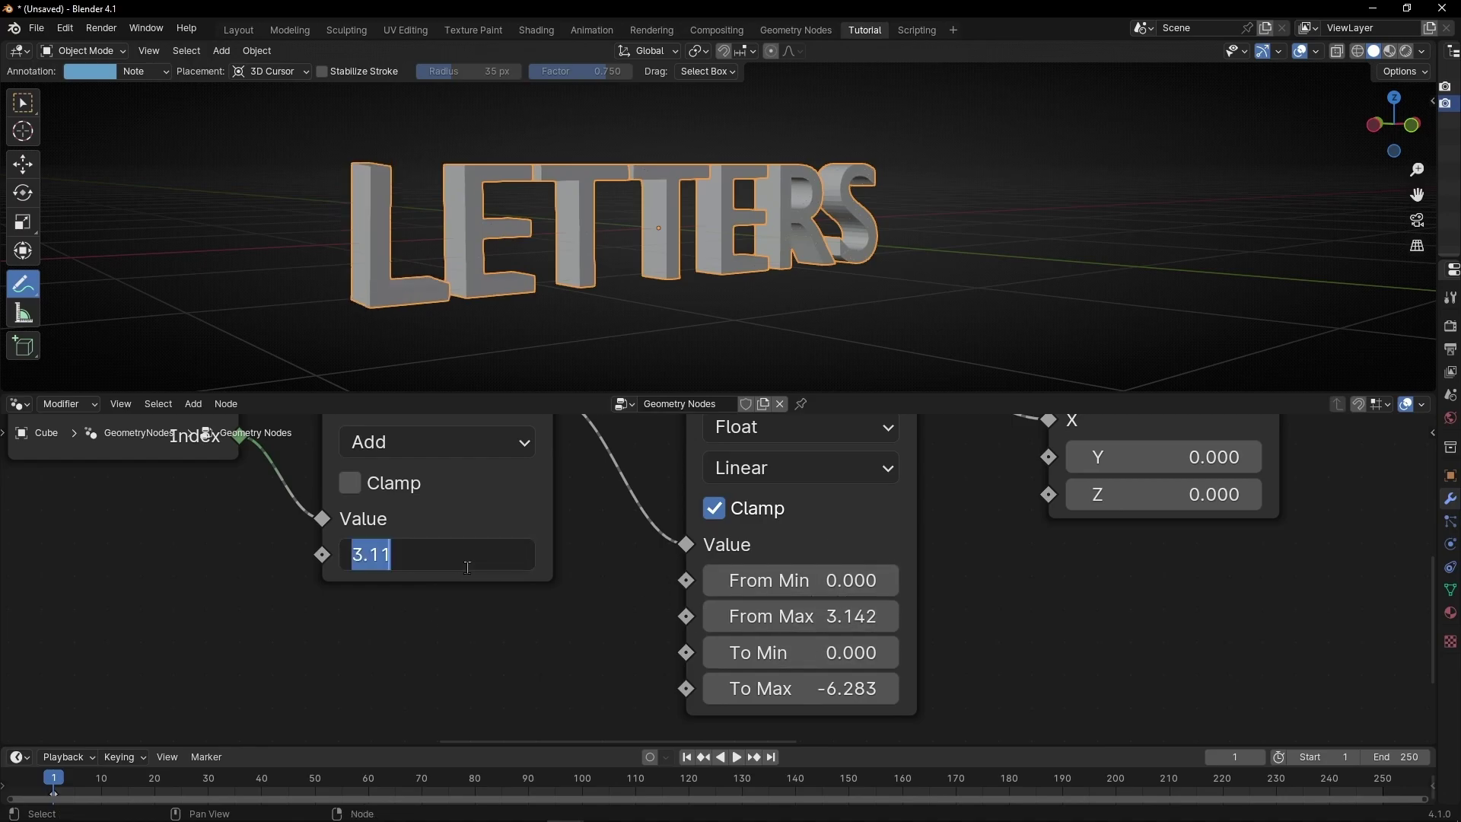
text(pi)
key(Return)
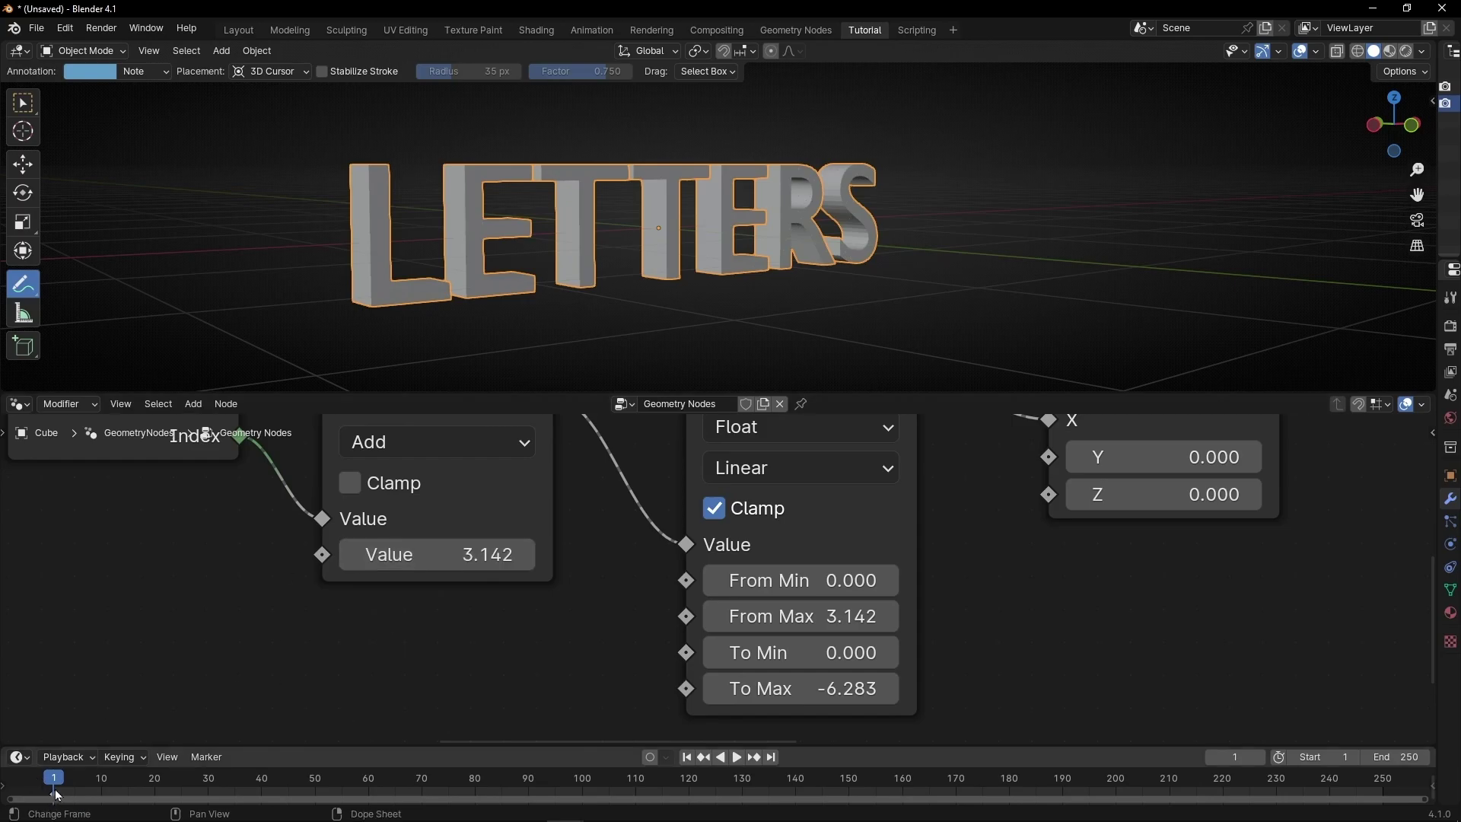
Insert a keyframe on the Add node's Value at frame 18 and enlarge the timeline.
right_click(411, 553)
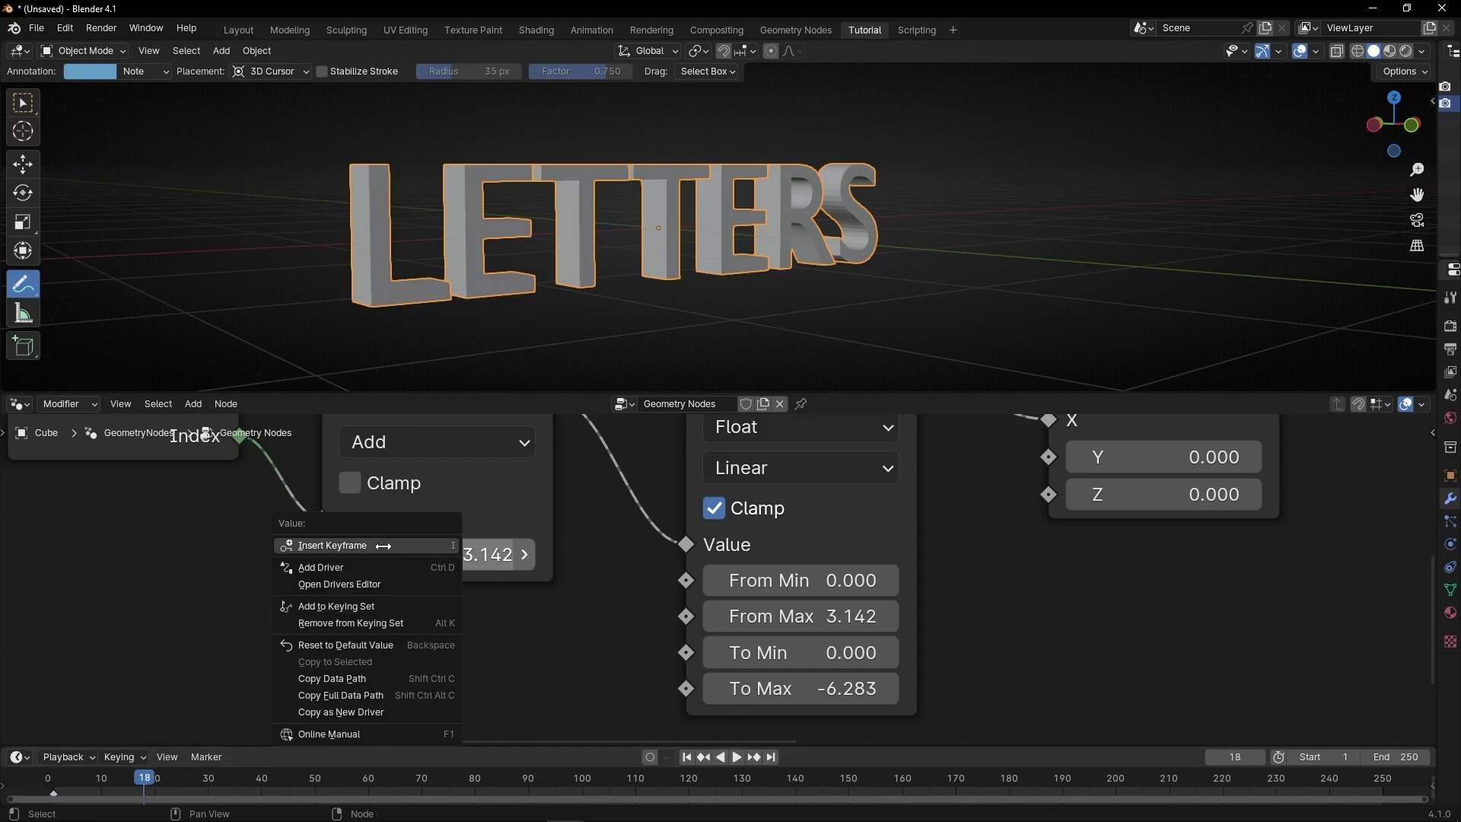
click(365, 542)
drag(432, 744, 426, 689)
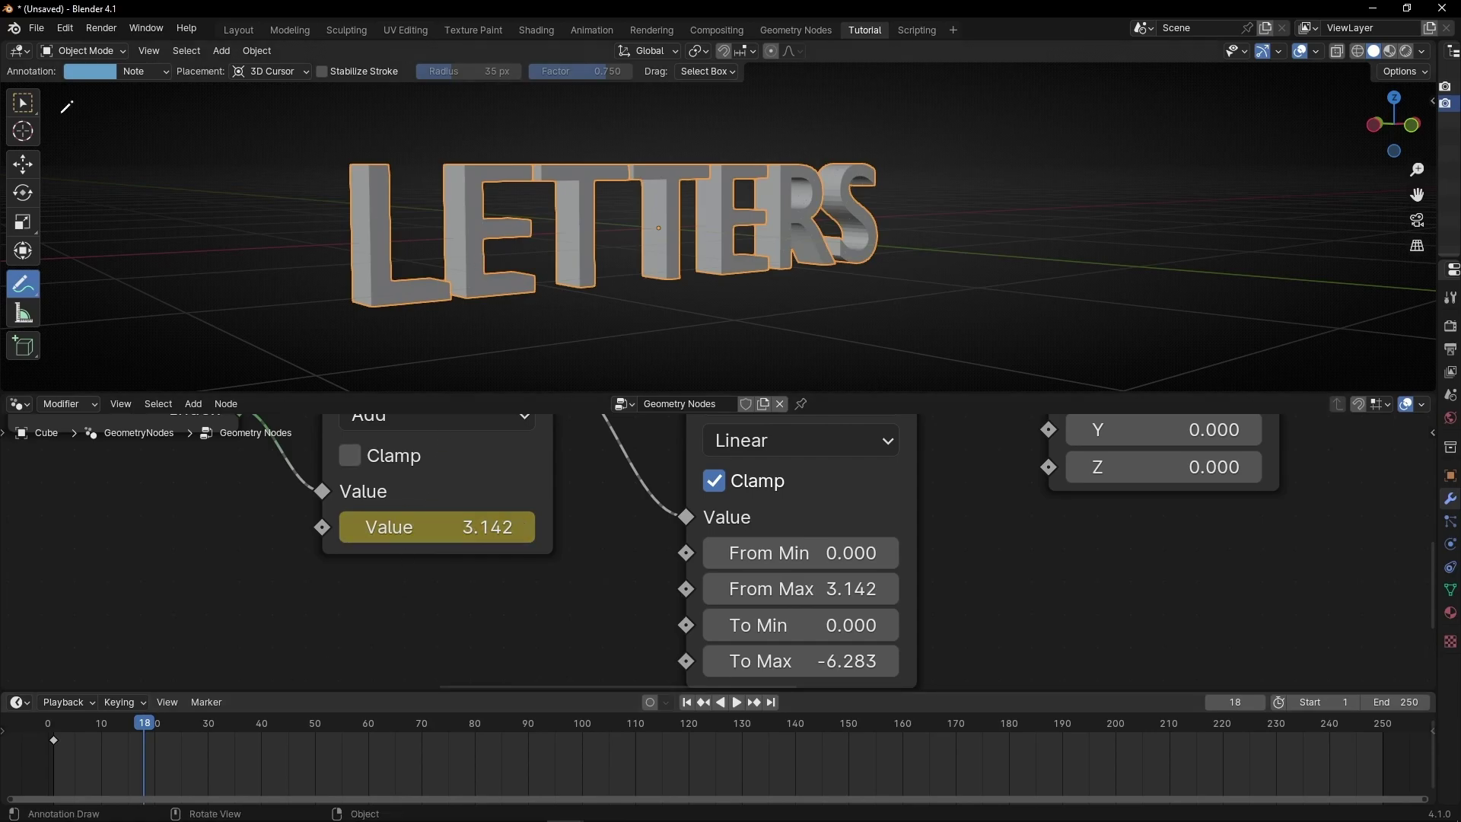
Set the Add node's Value to -6.278 at frame 50 and insert a keyframe on it.
key(w)
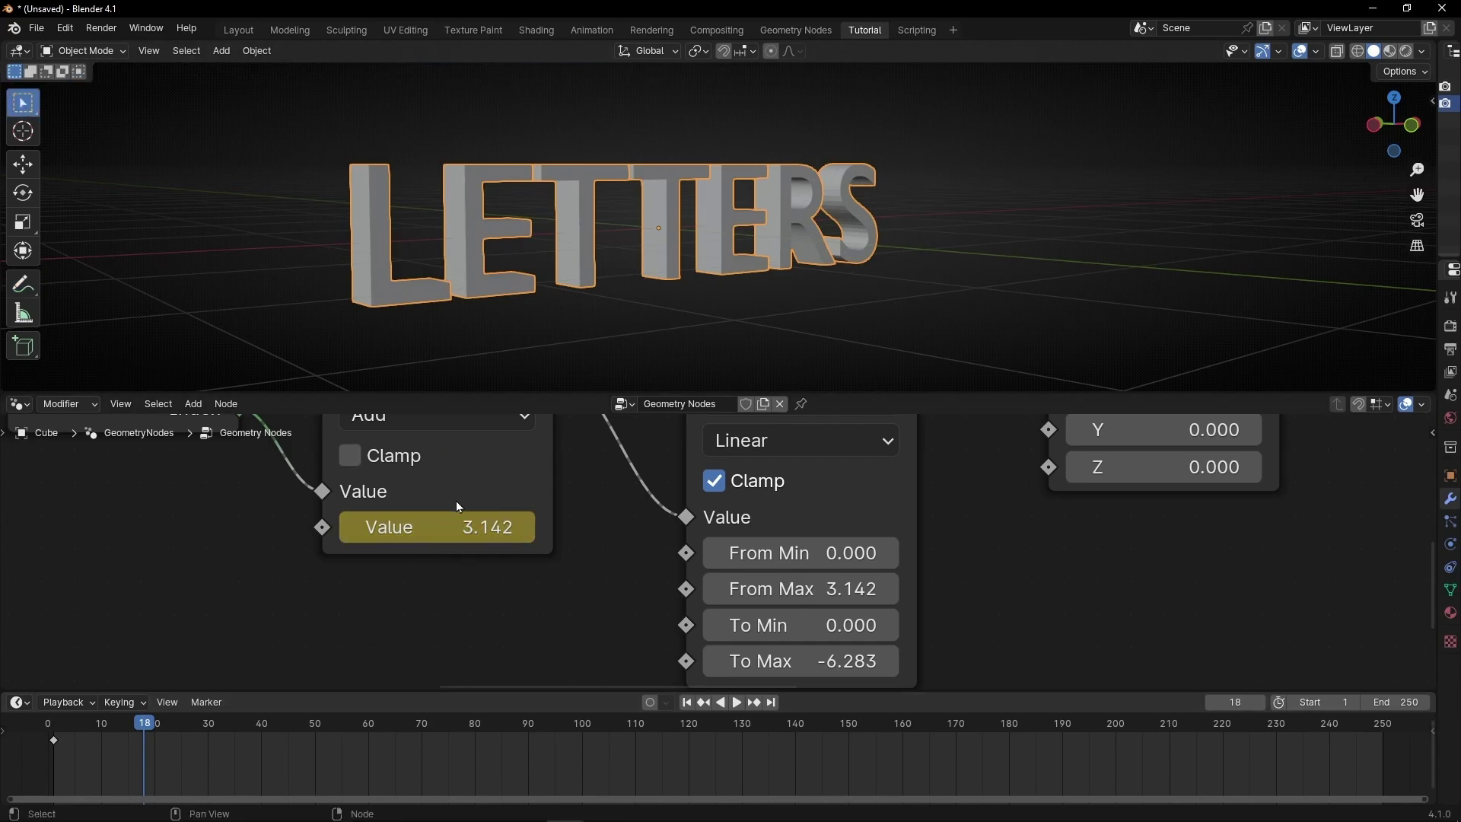
click(508, 488)
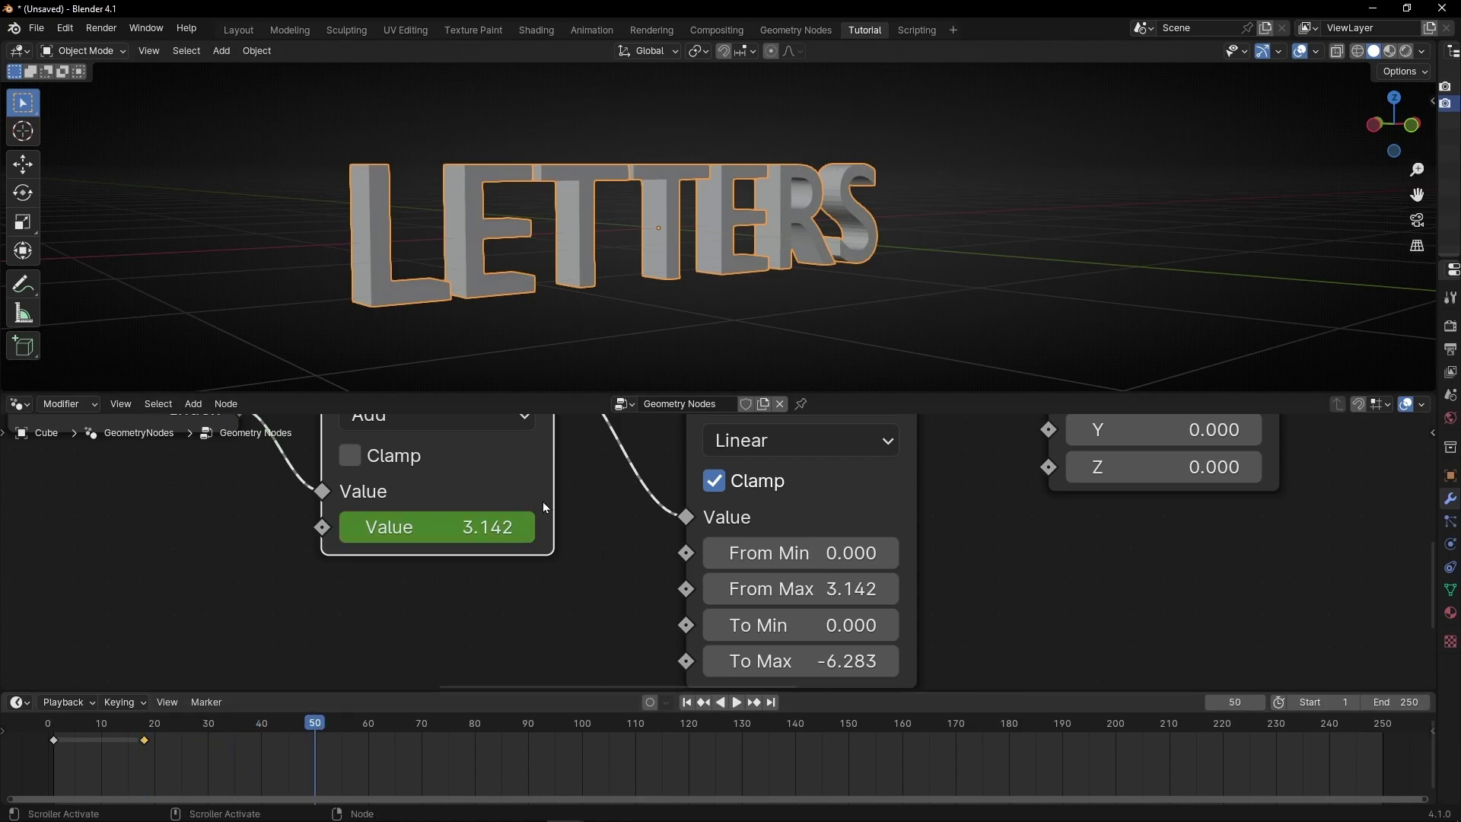
shift+click(481, 527)
drag(457, 527, 2, 526)
right_click(465, 522)
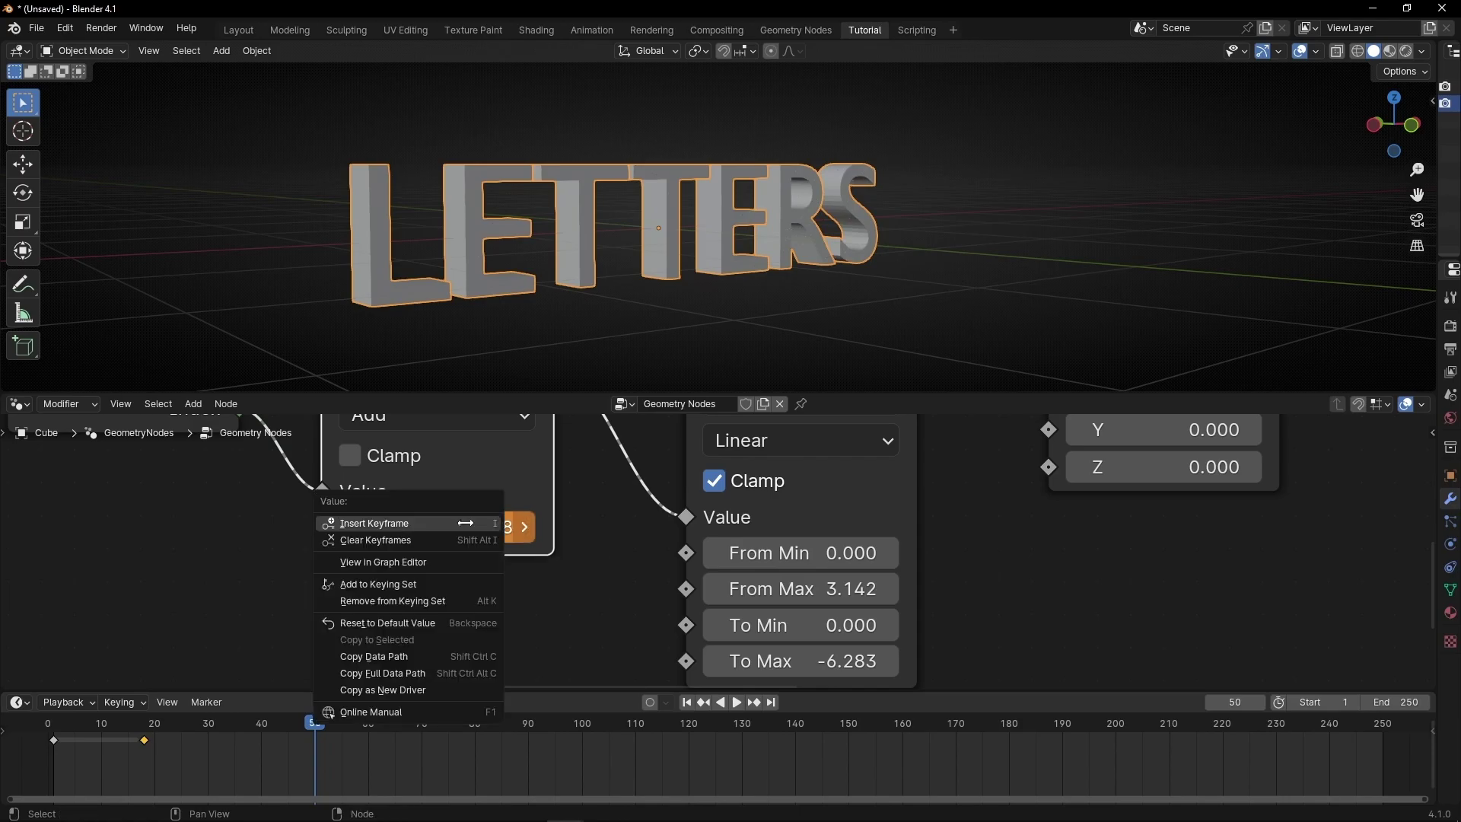
click(395, 523)
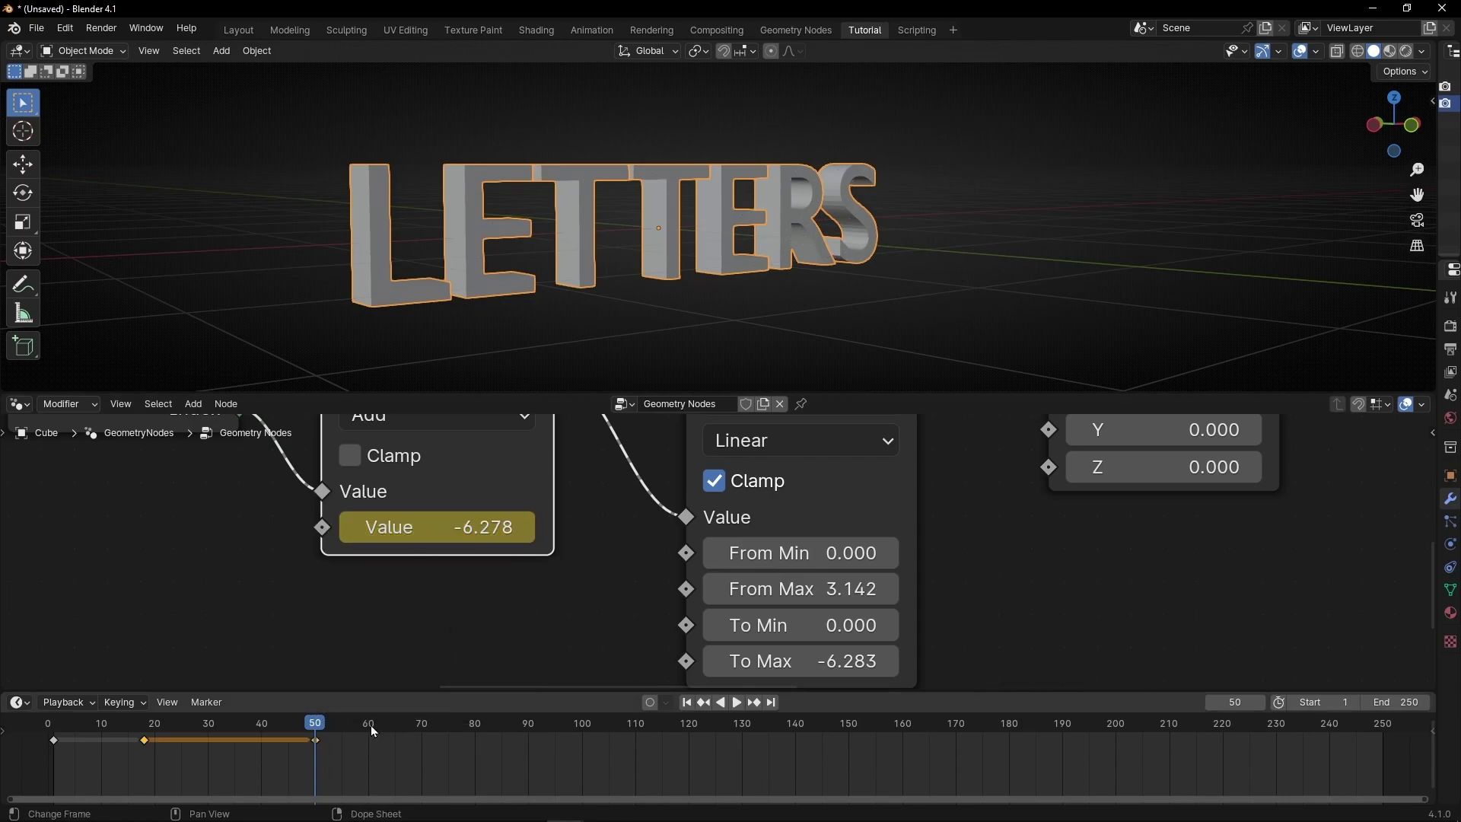
Play the letter rotation, and slow it down by moving the keyframe at frame 50 to frame 98.
click(104, 729)
key(space)
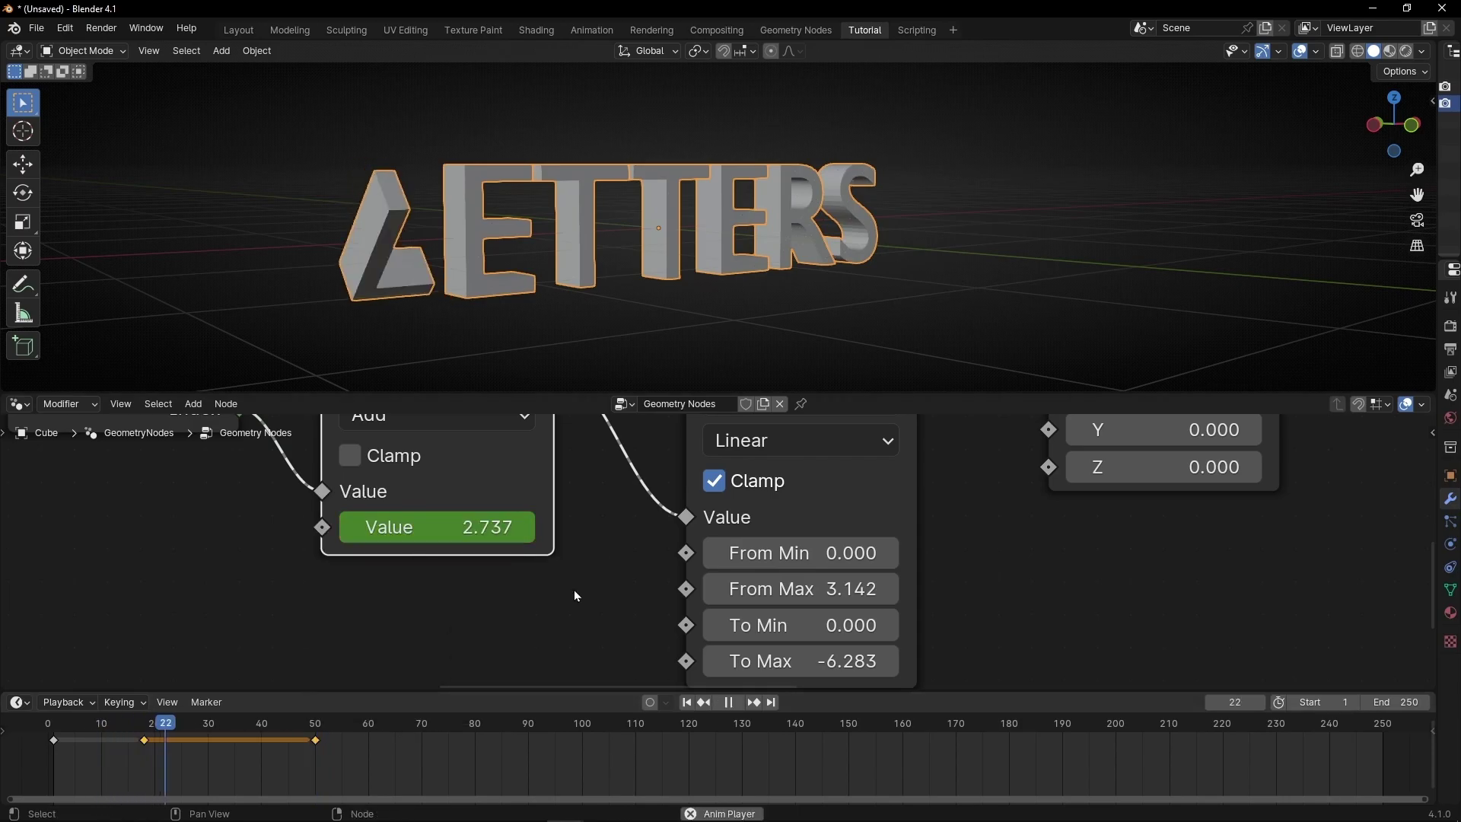
key(space)
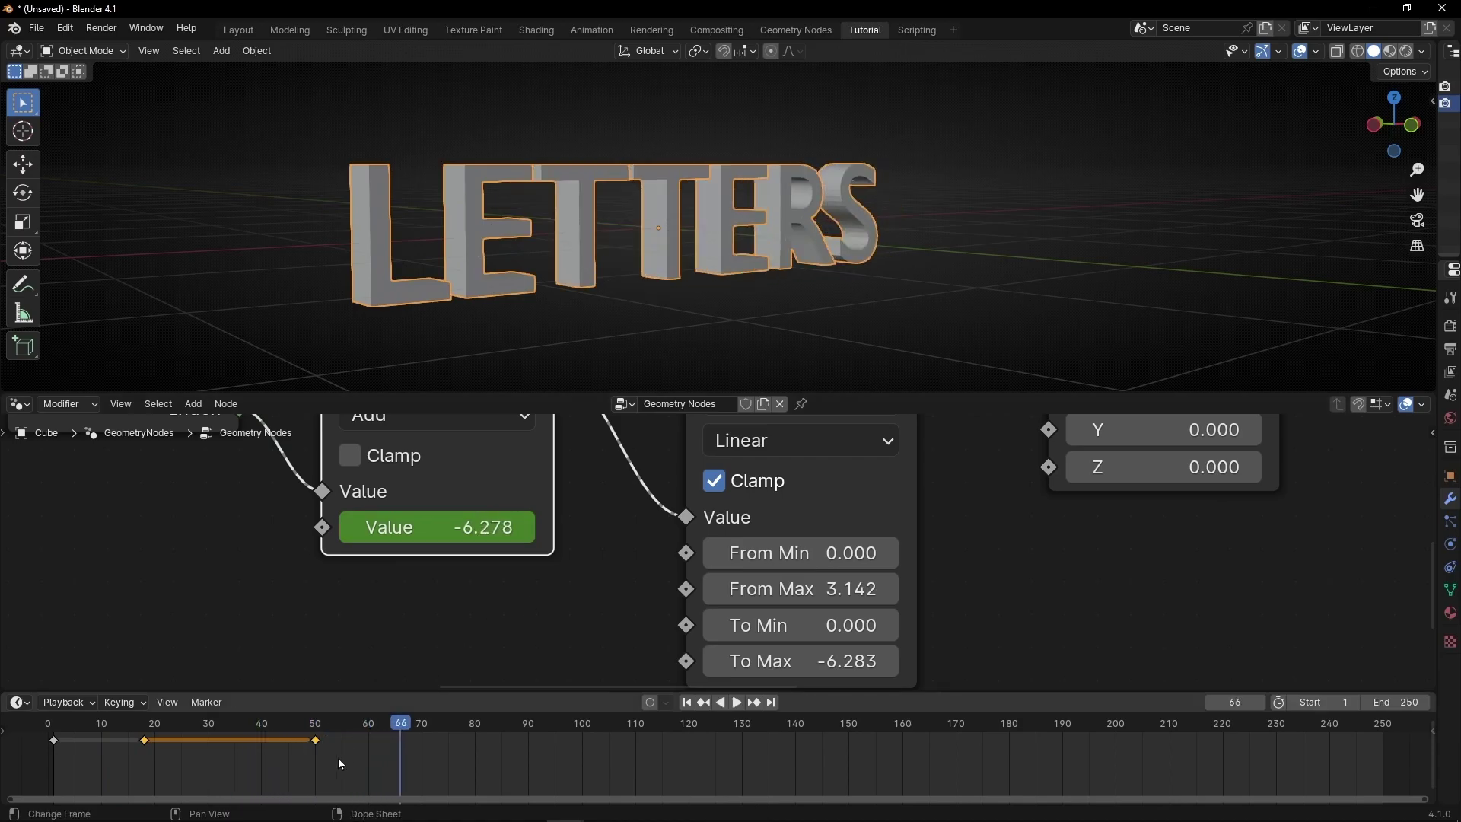
drag(316, 740, 572, 741)
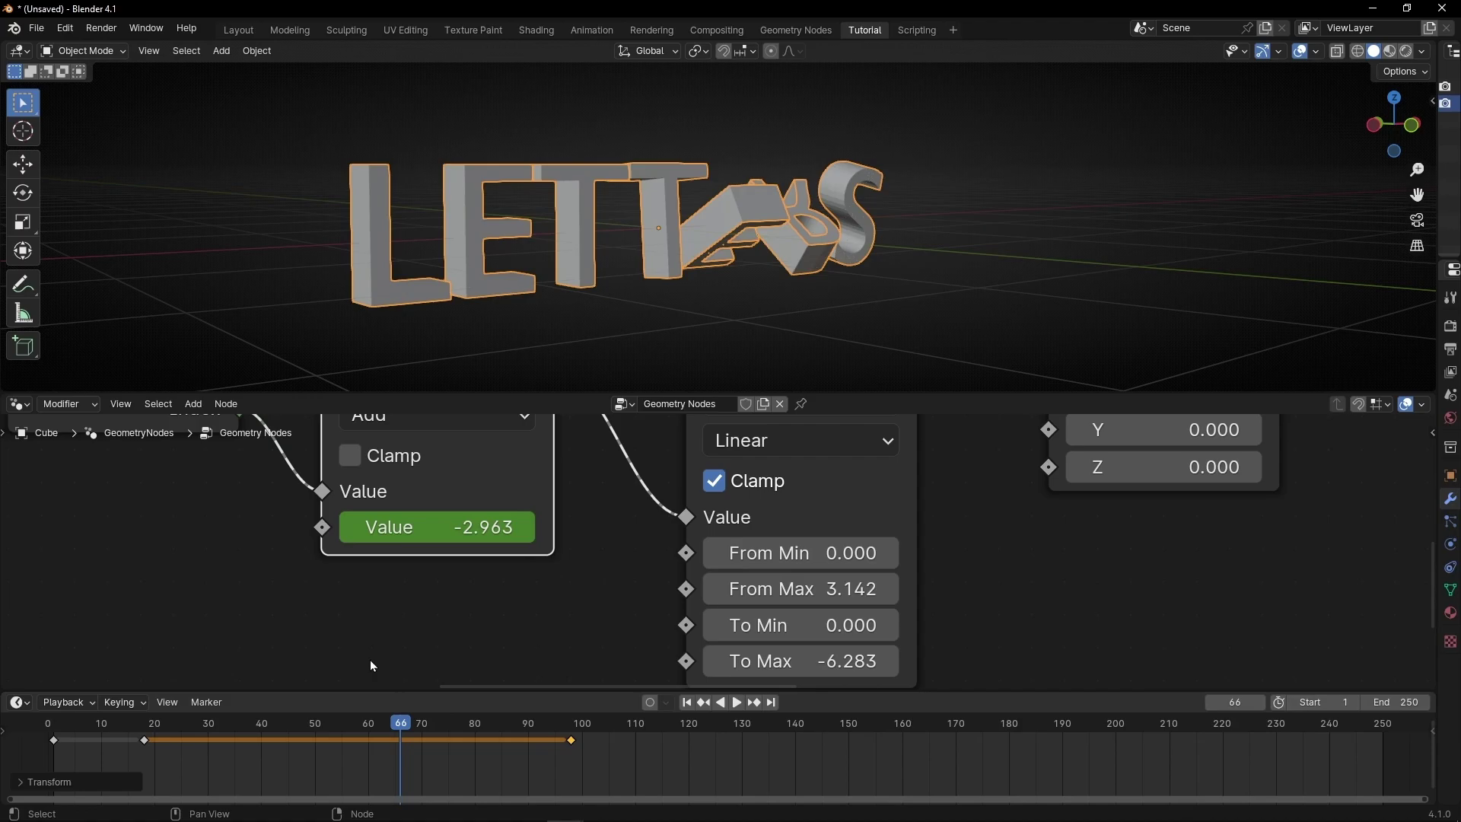
Play the retimed letter rotation from the first frame, viewing the text more from the front.
click(686, 702)
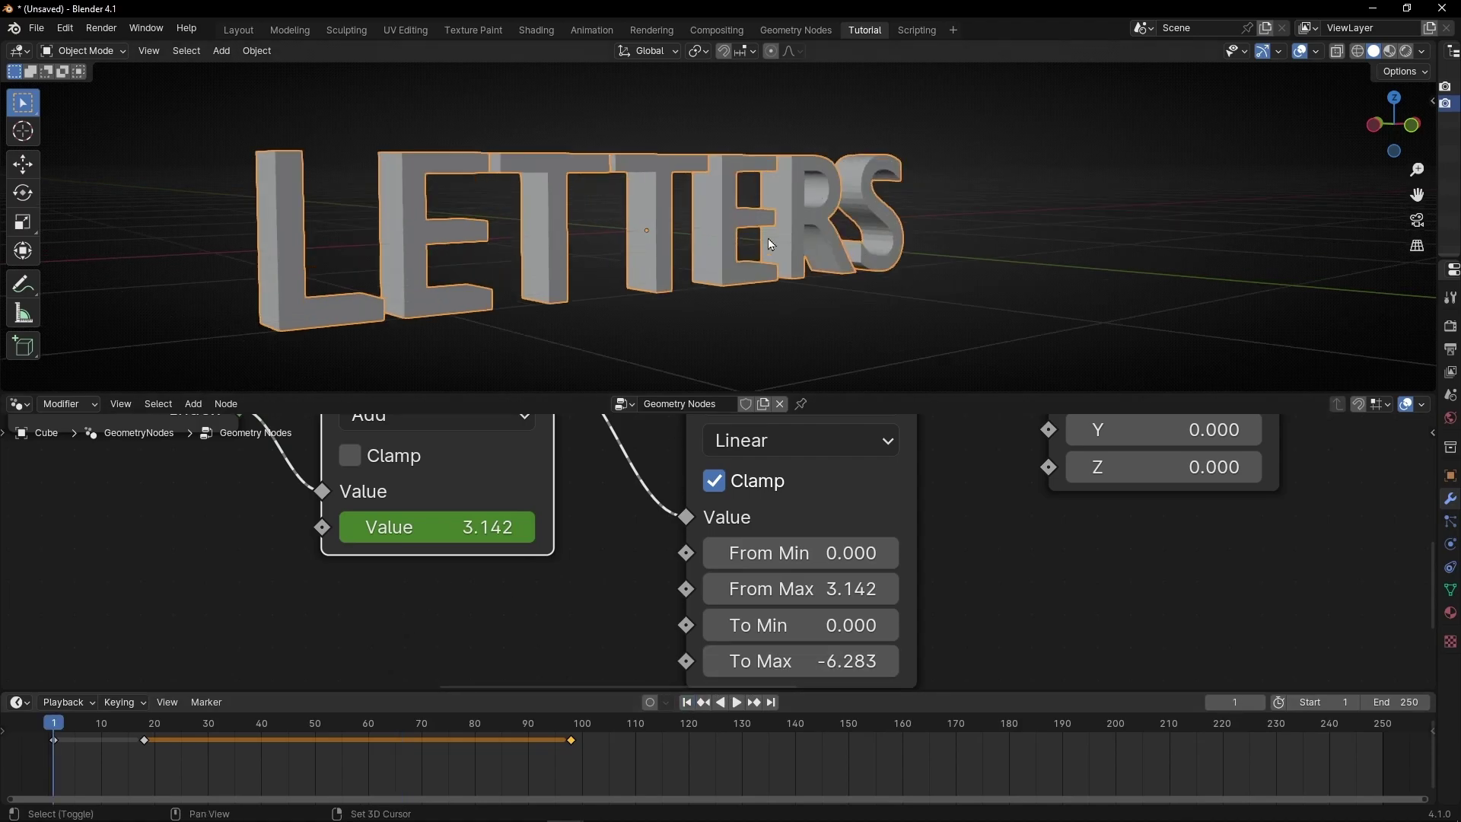
middle_drag(770, 244, 865, 237)
key(space)
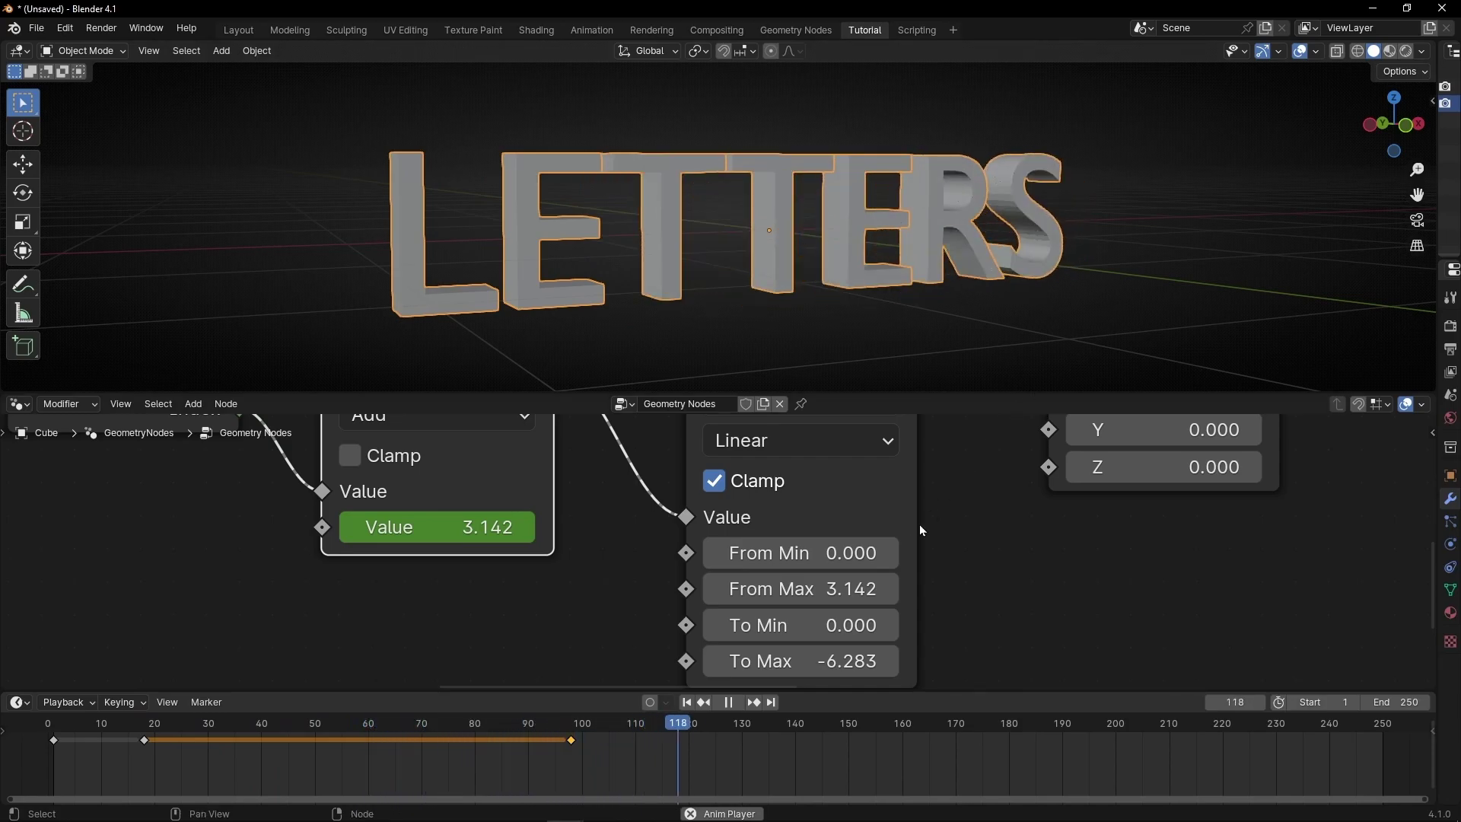
key(space)
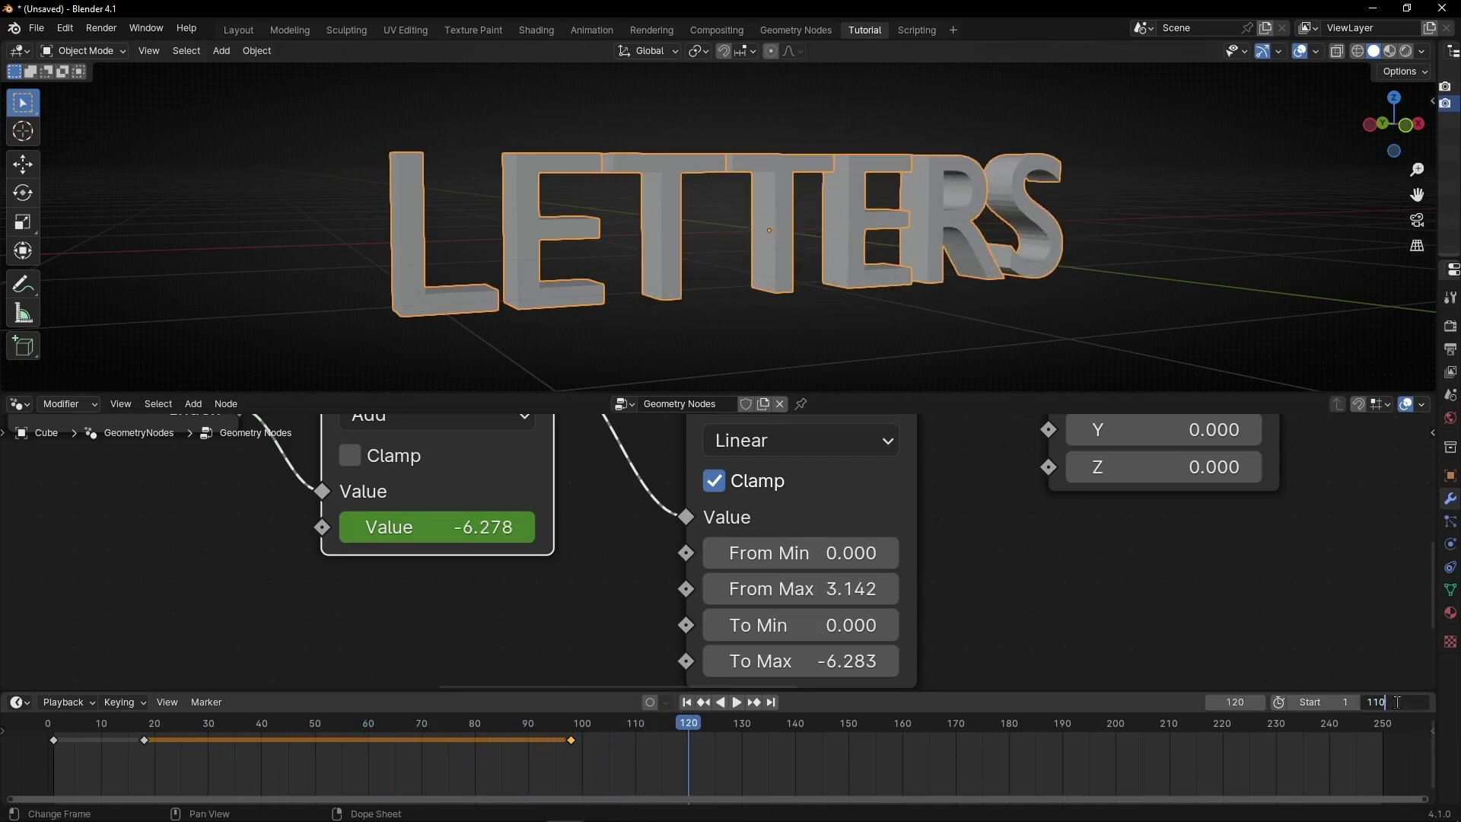
Set the animation's end frame to 110 and play the shortened range.
key(Return)
key(space)
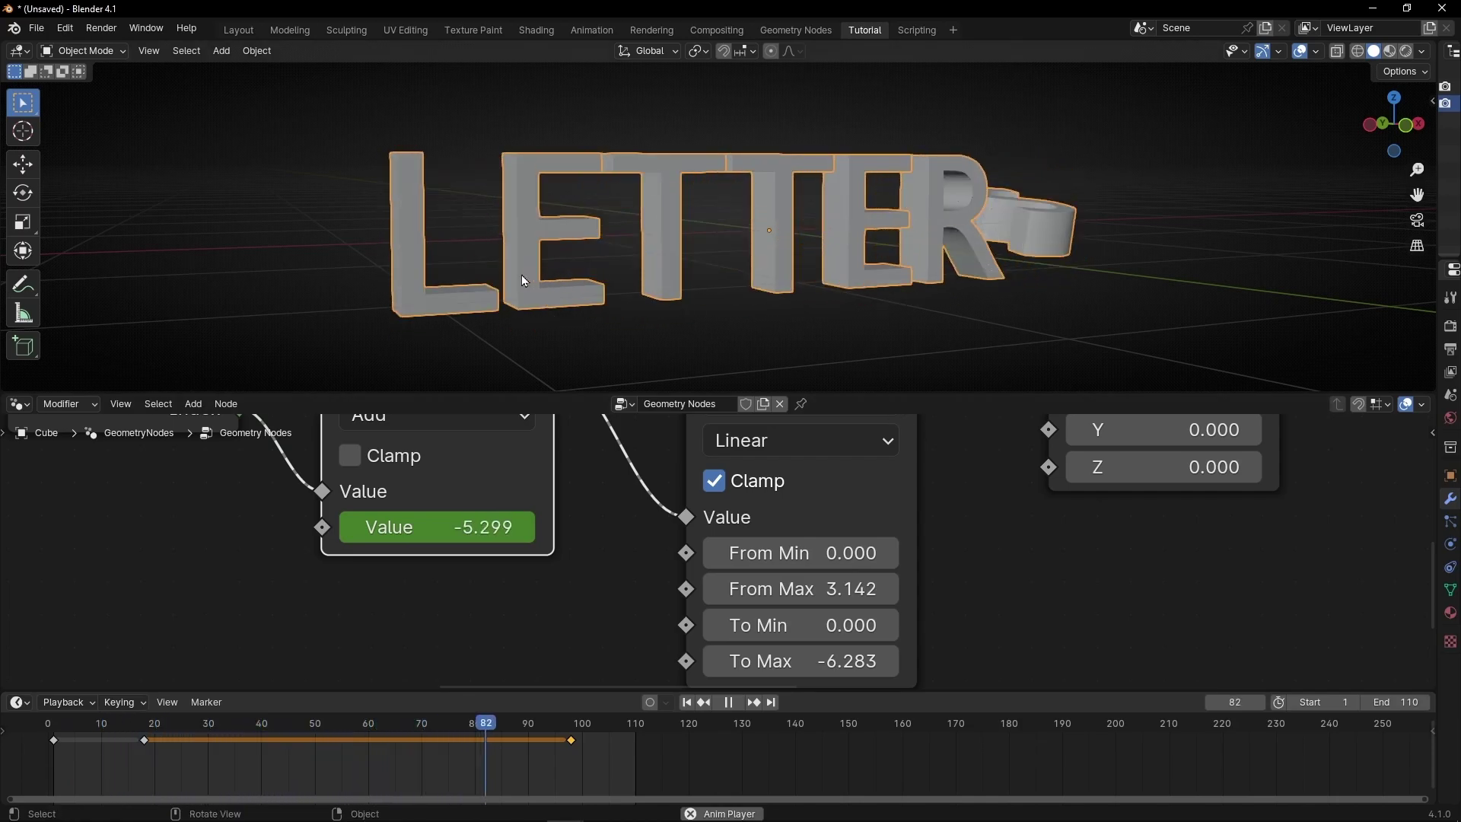
key(space)
Set the Map Range node's interpolation to Smooth Step and play the animation.
middle_drag(978, 505, 787, 586)
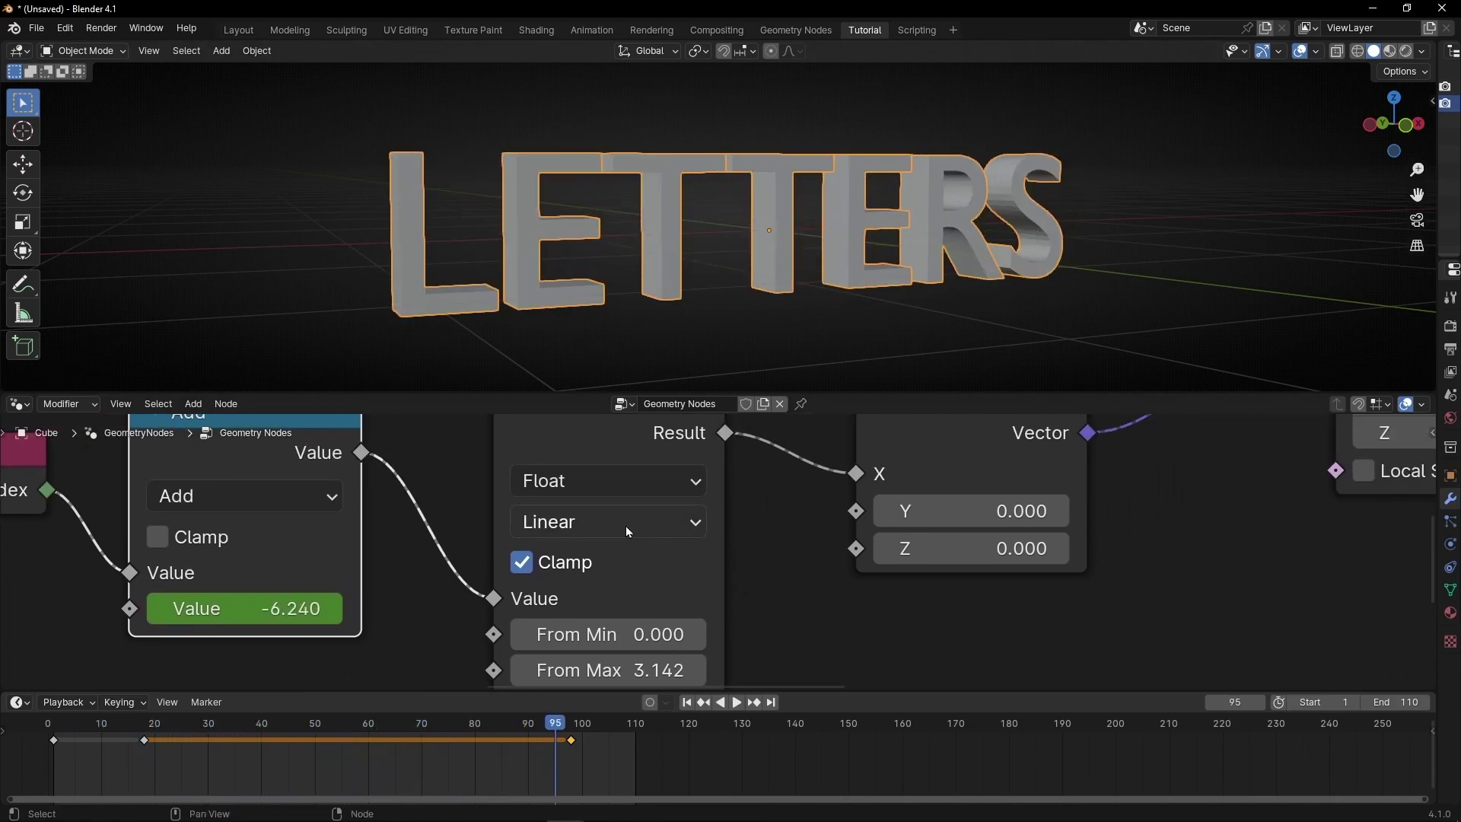
click(617, 525)
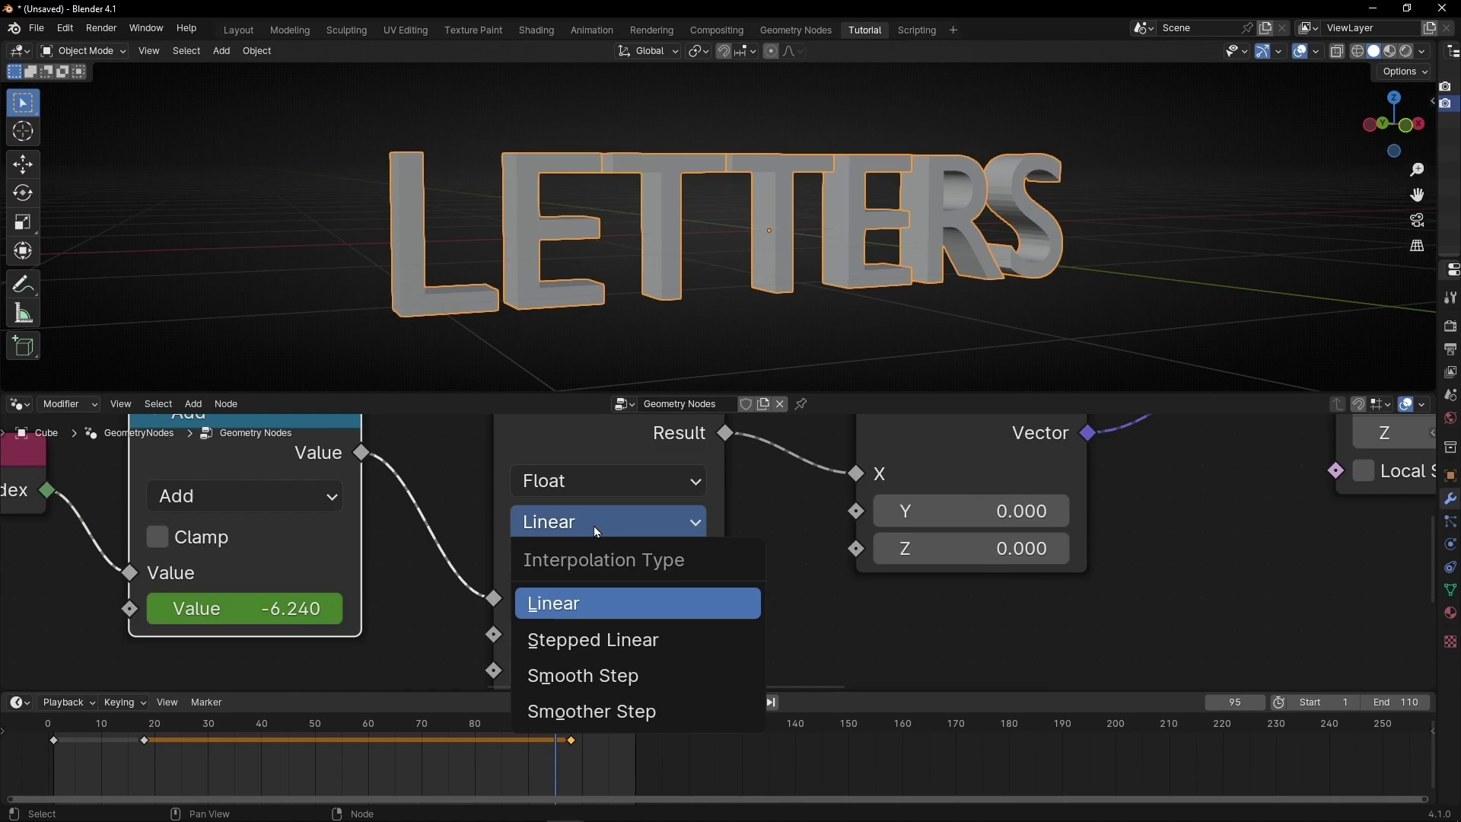
click(636, 683)
middle_drag(375, 668, 605, 608)
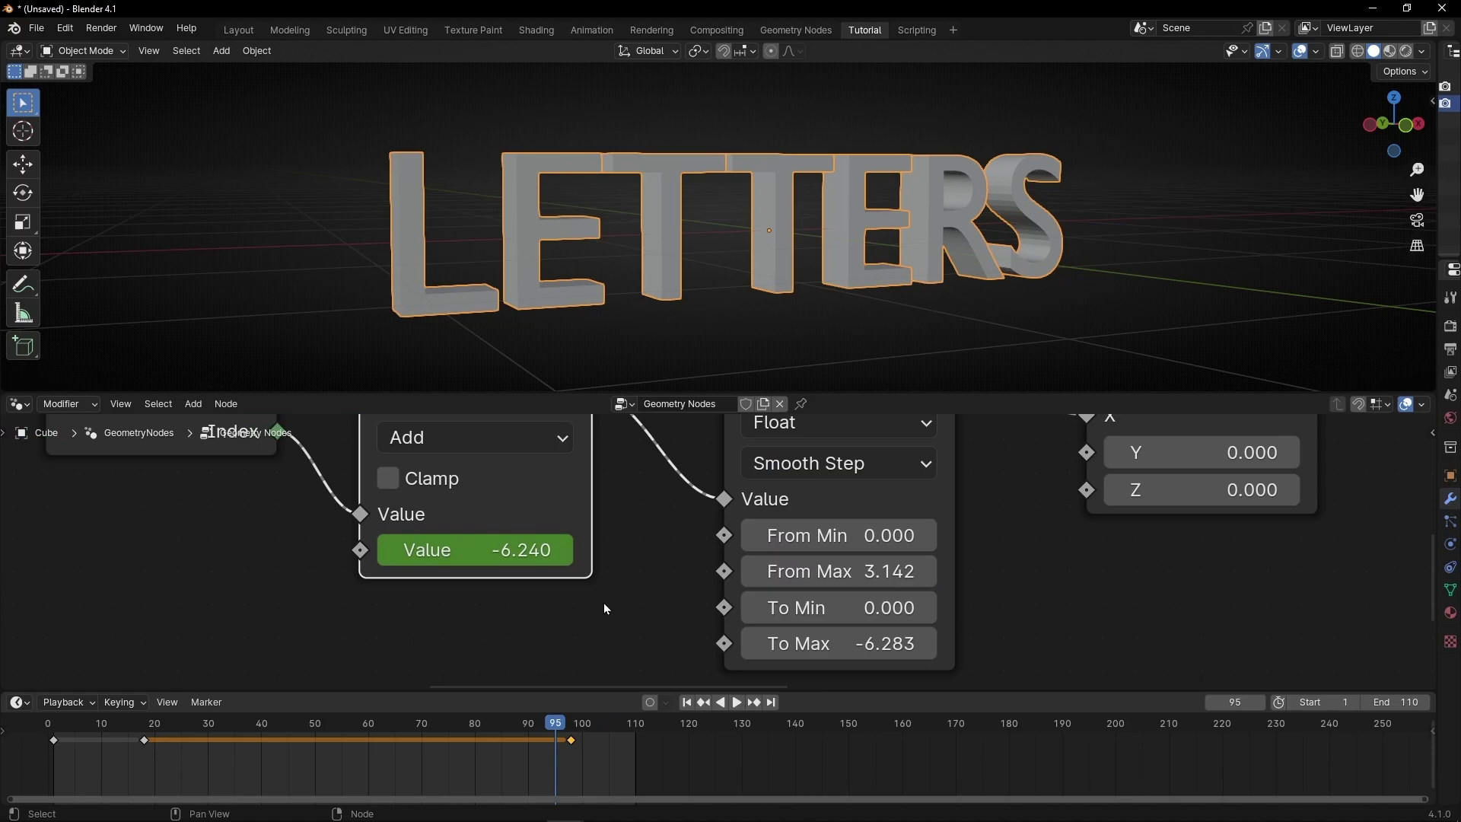
key(space)
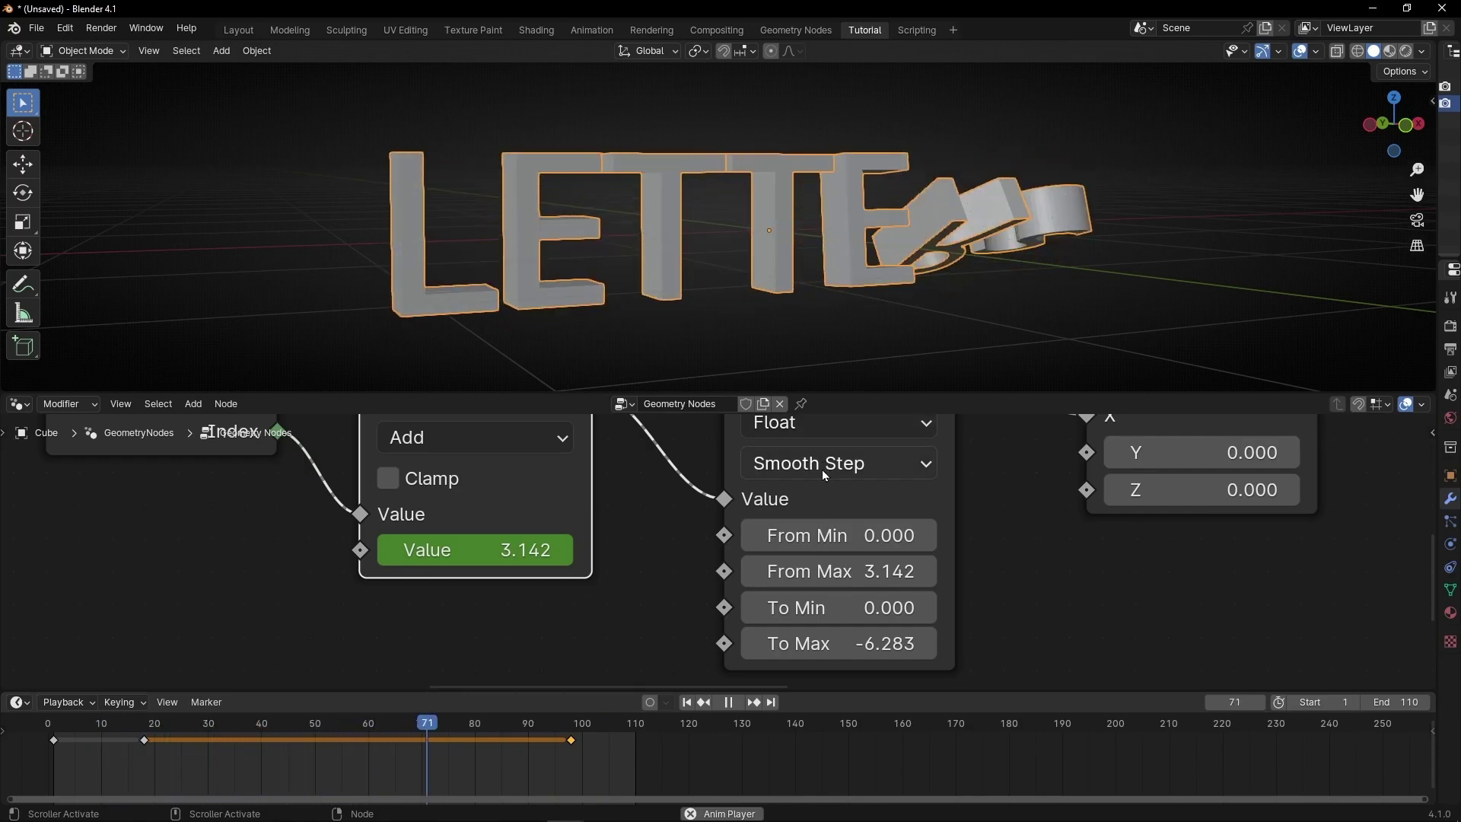
key(space)
Try Linear interpolation on the Map Range node and replay the animation to compare the motion.
click(822, 468)
click(796, 543)
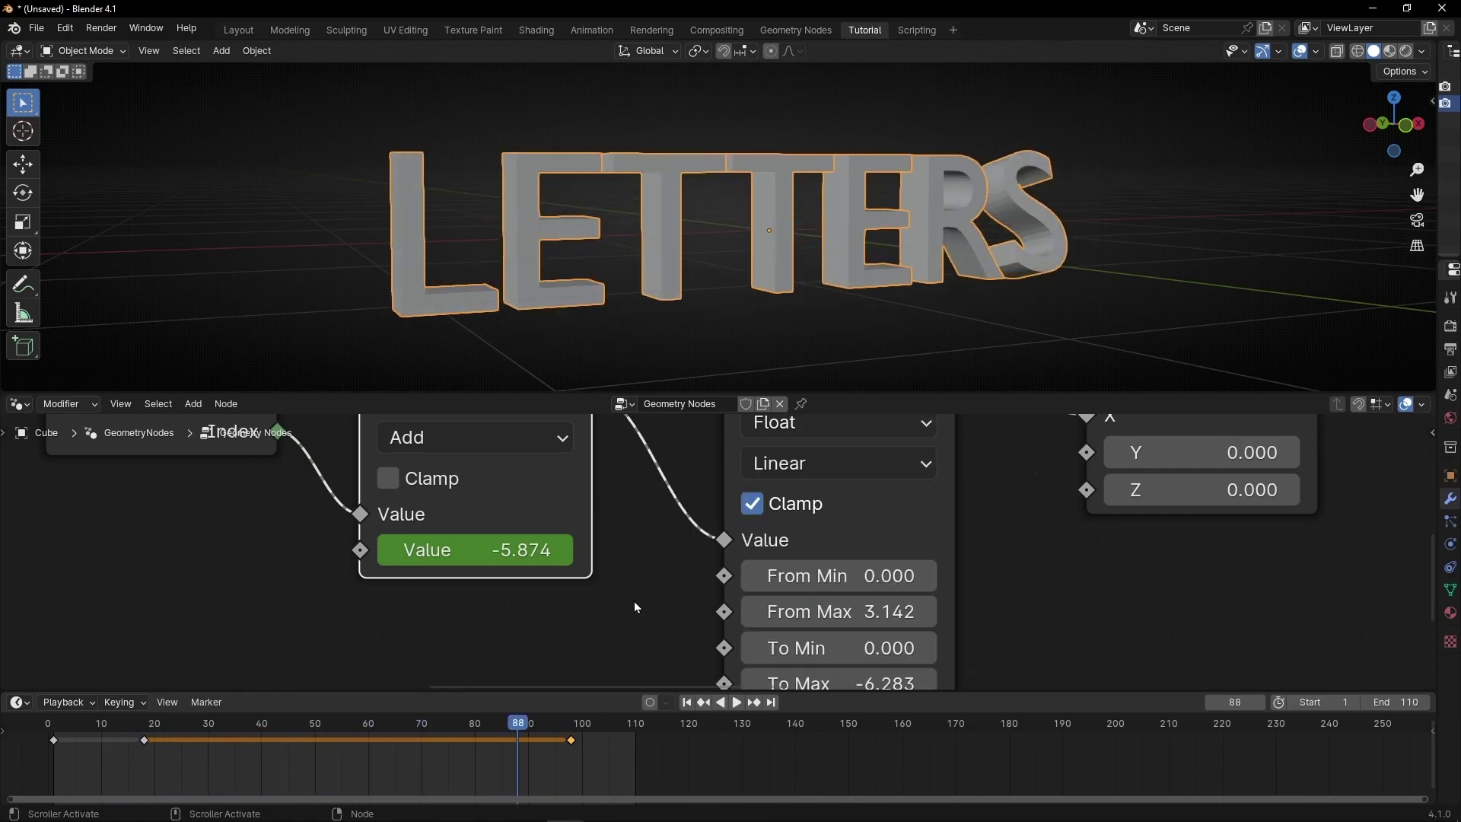
click(124, 724)
key(space)
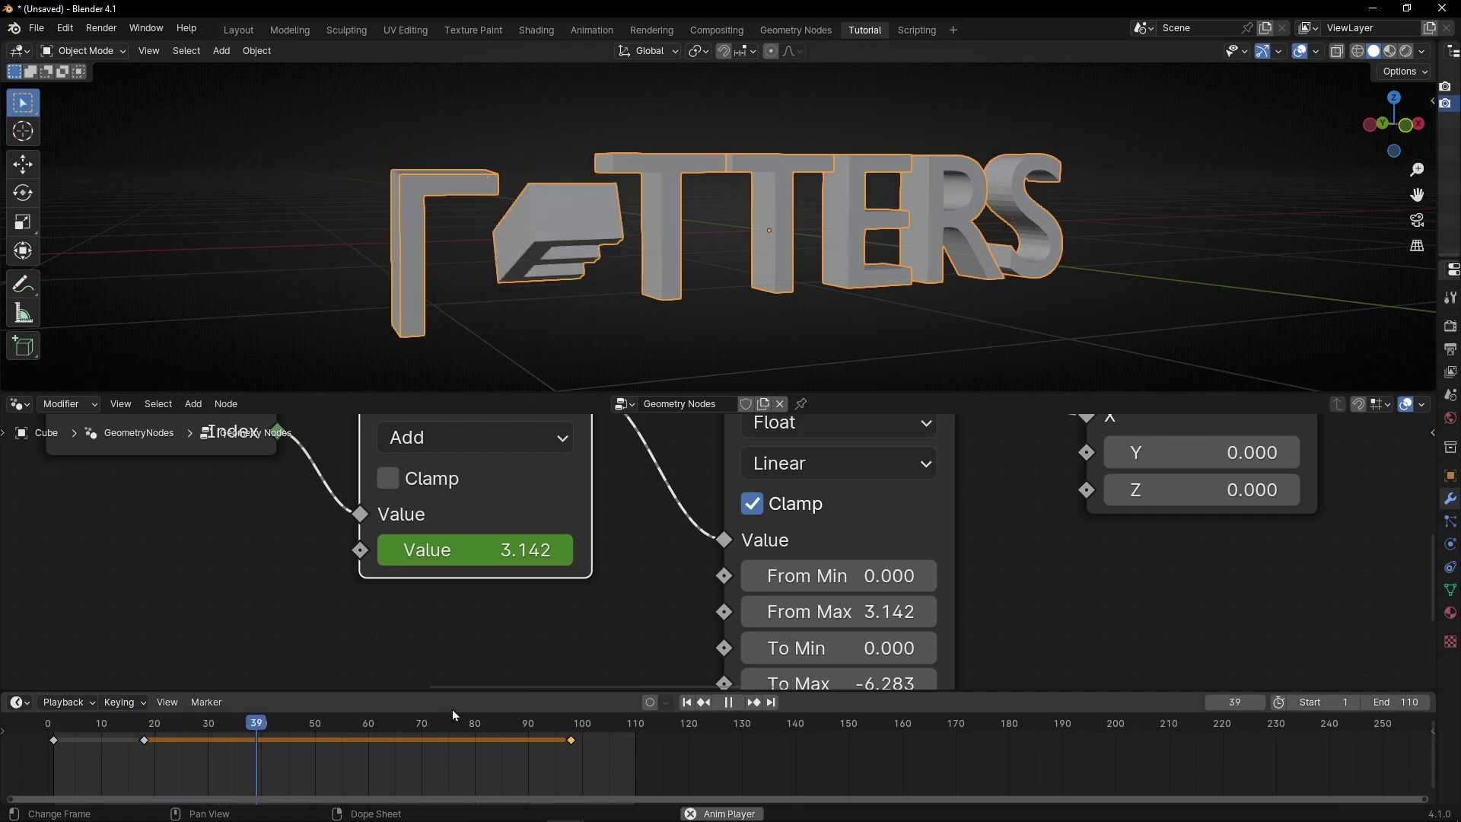
key(space)
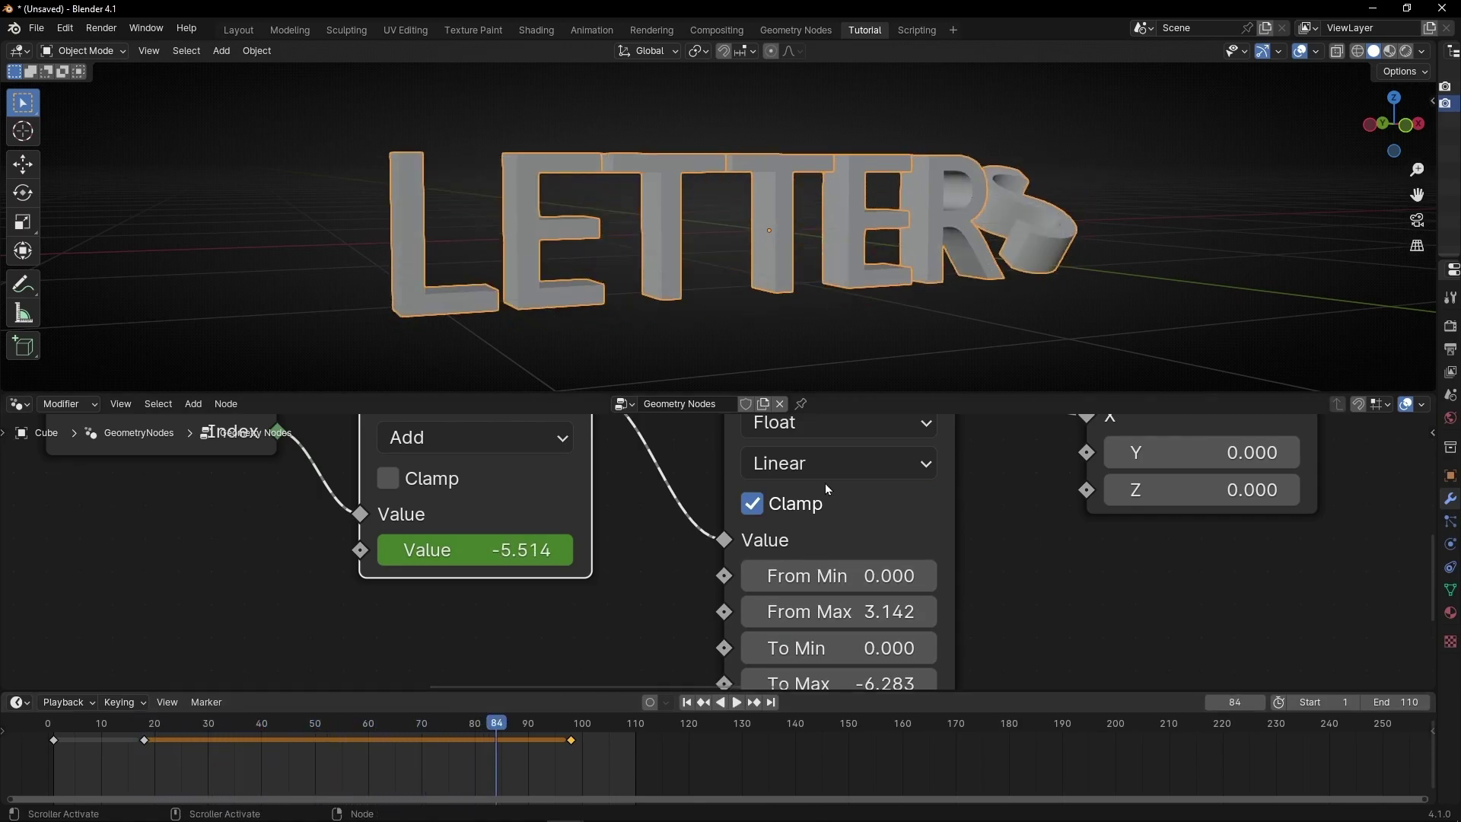
Try Smoother Step interpolation on the Map Range node and replay the animation.
click(824, 470)
click(808, 654)
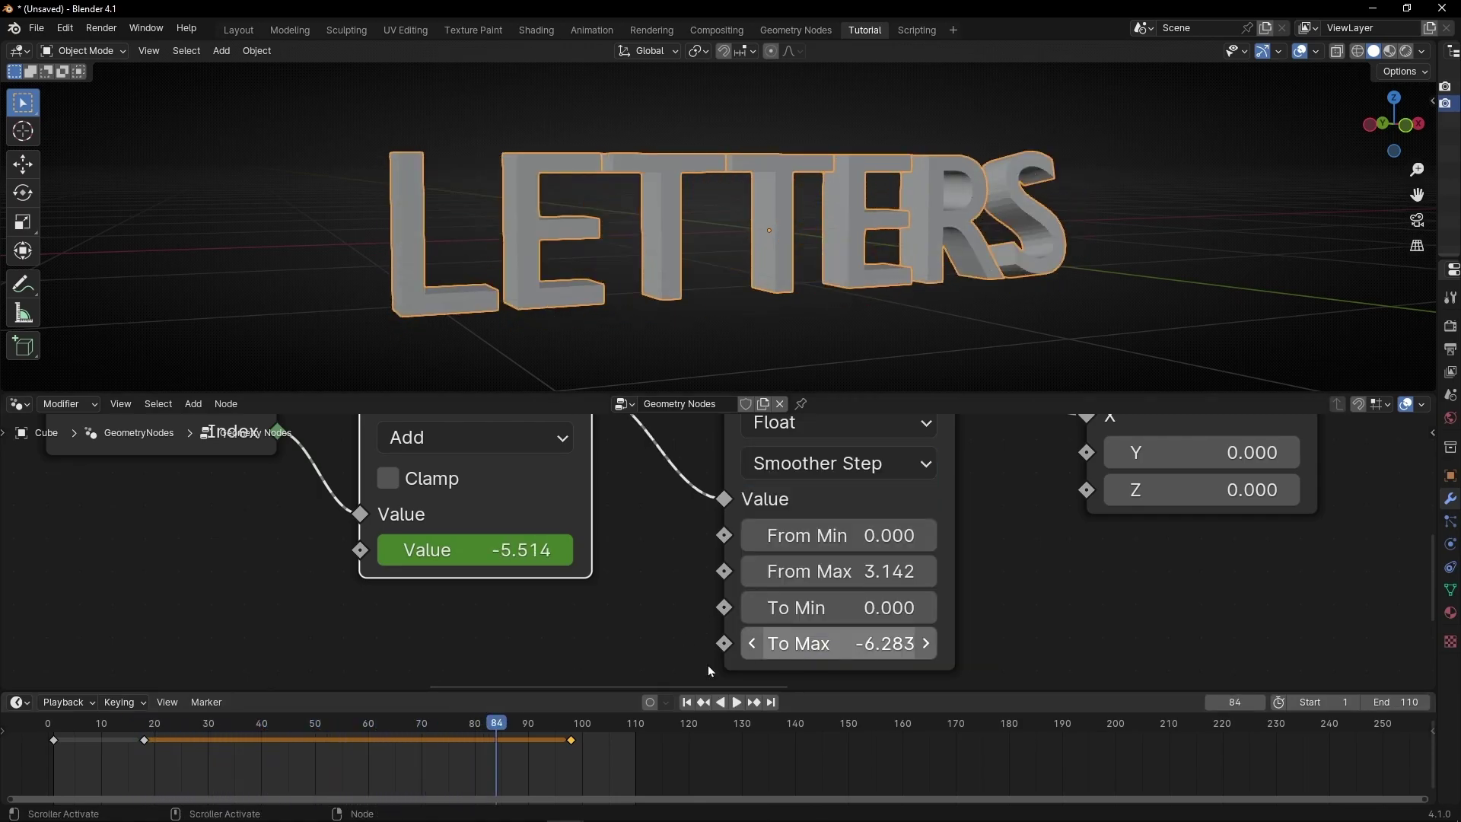
click(131, 724)
key(space)
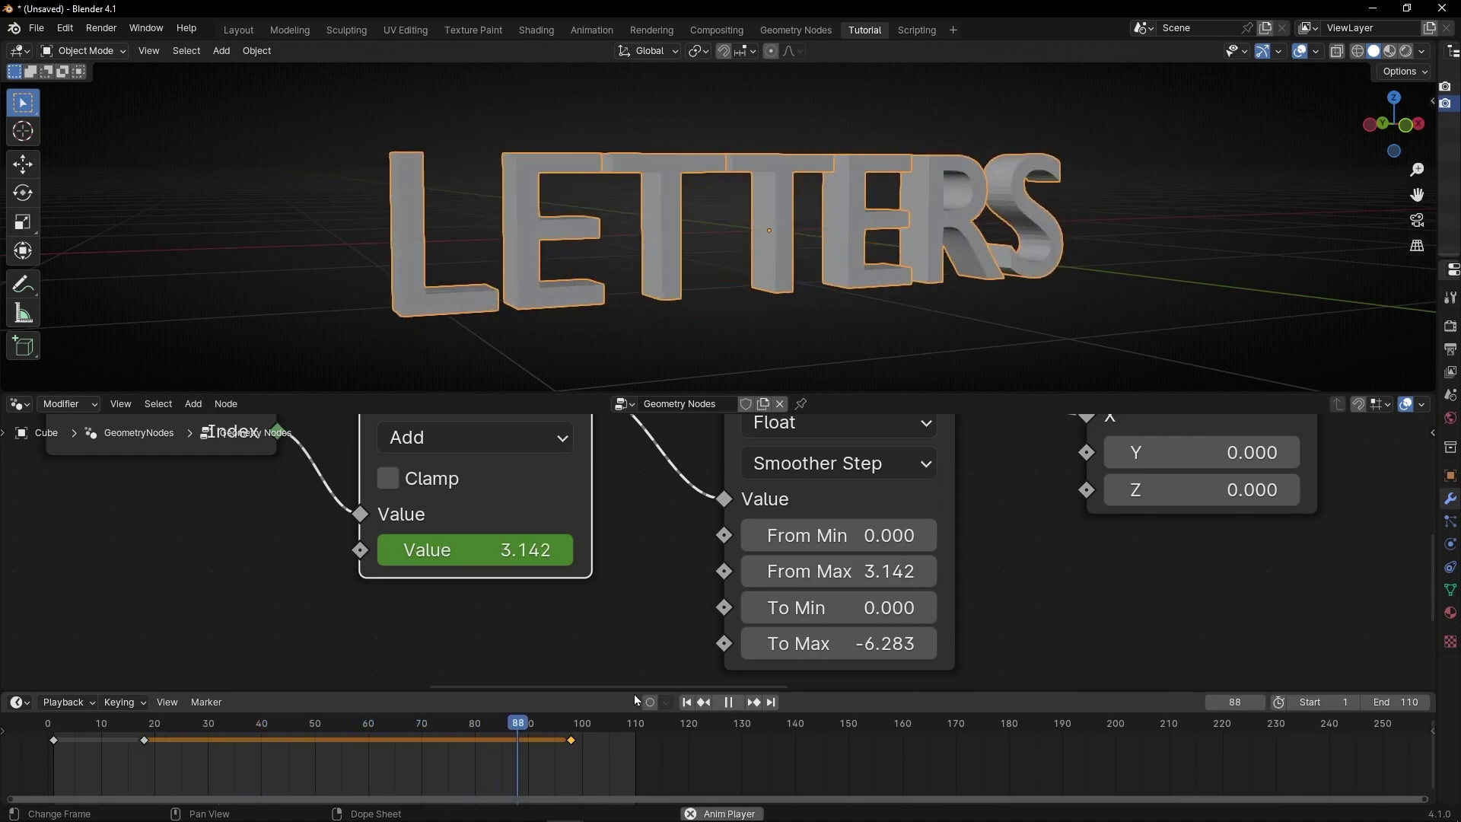
key(space)
Set the Map Range node back to Smooth Step interpolation and replay the letter rotation.
click(837, 463)
click(795, 619)
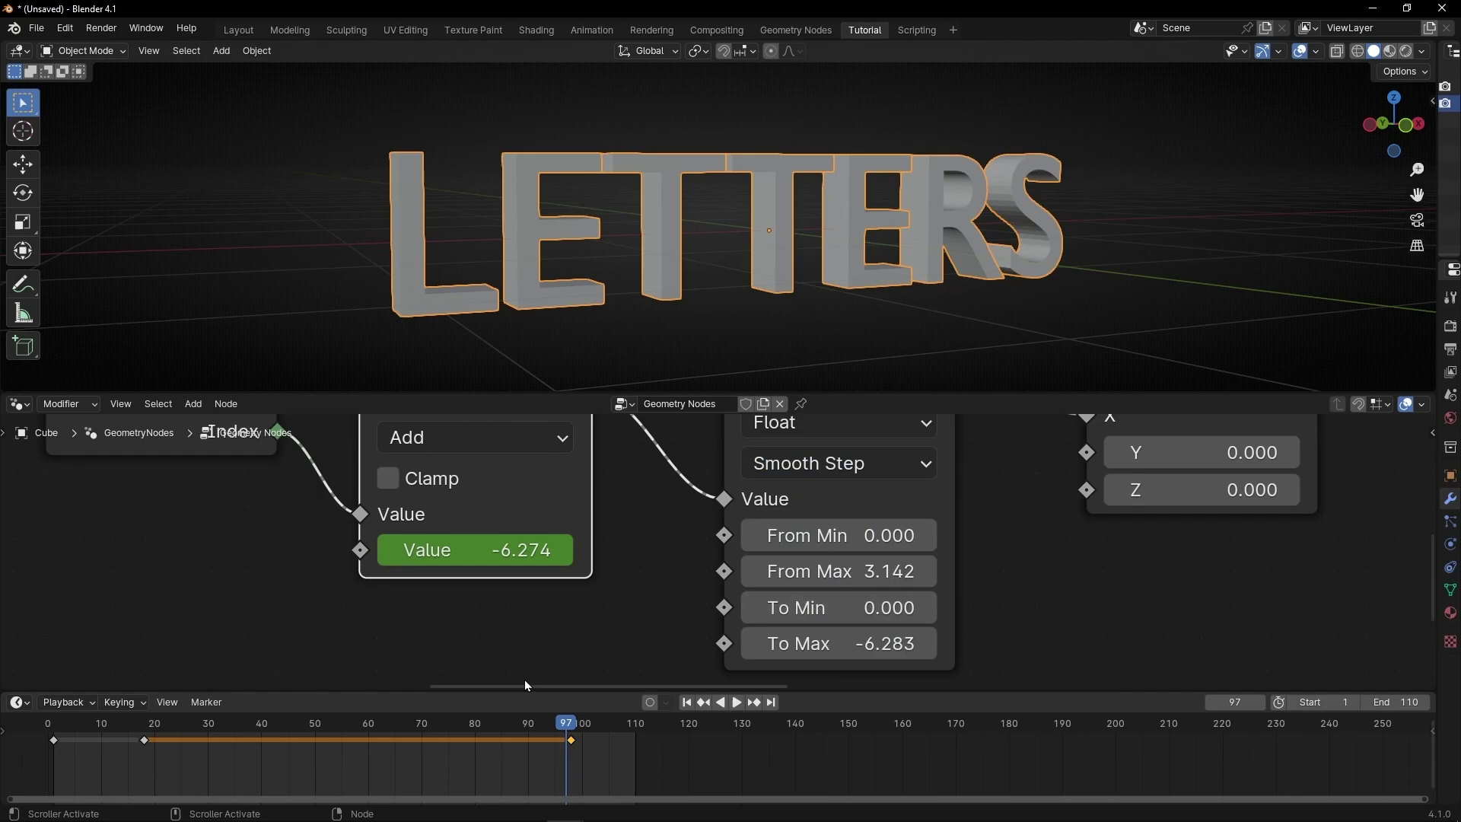
click(139, 724)
key(space)
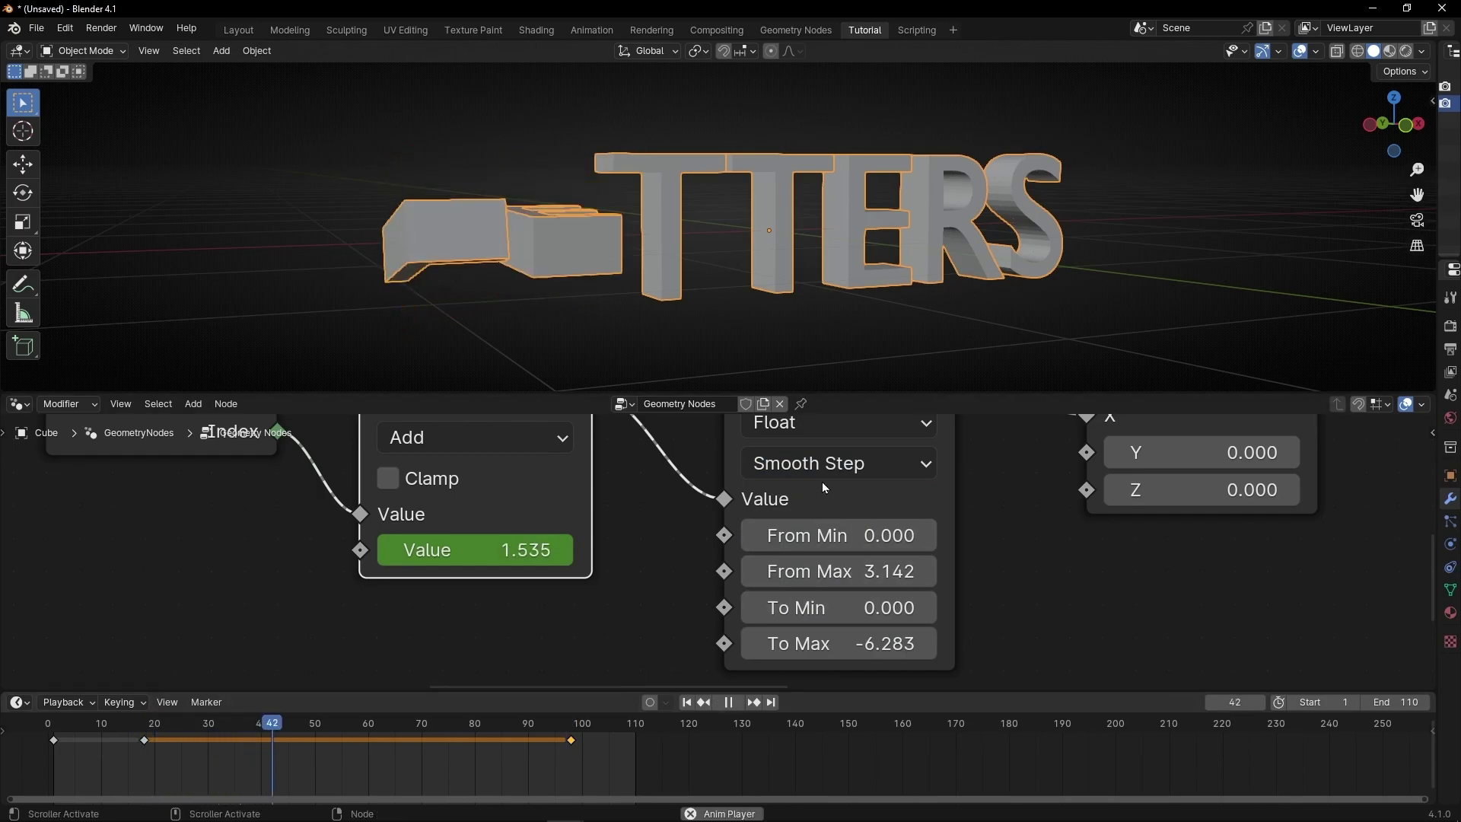
click(821, 466)
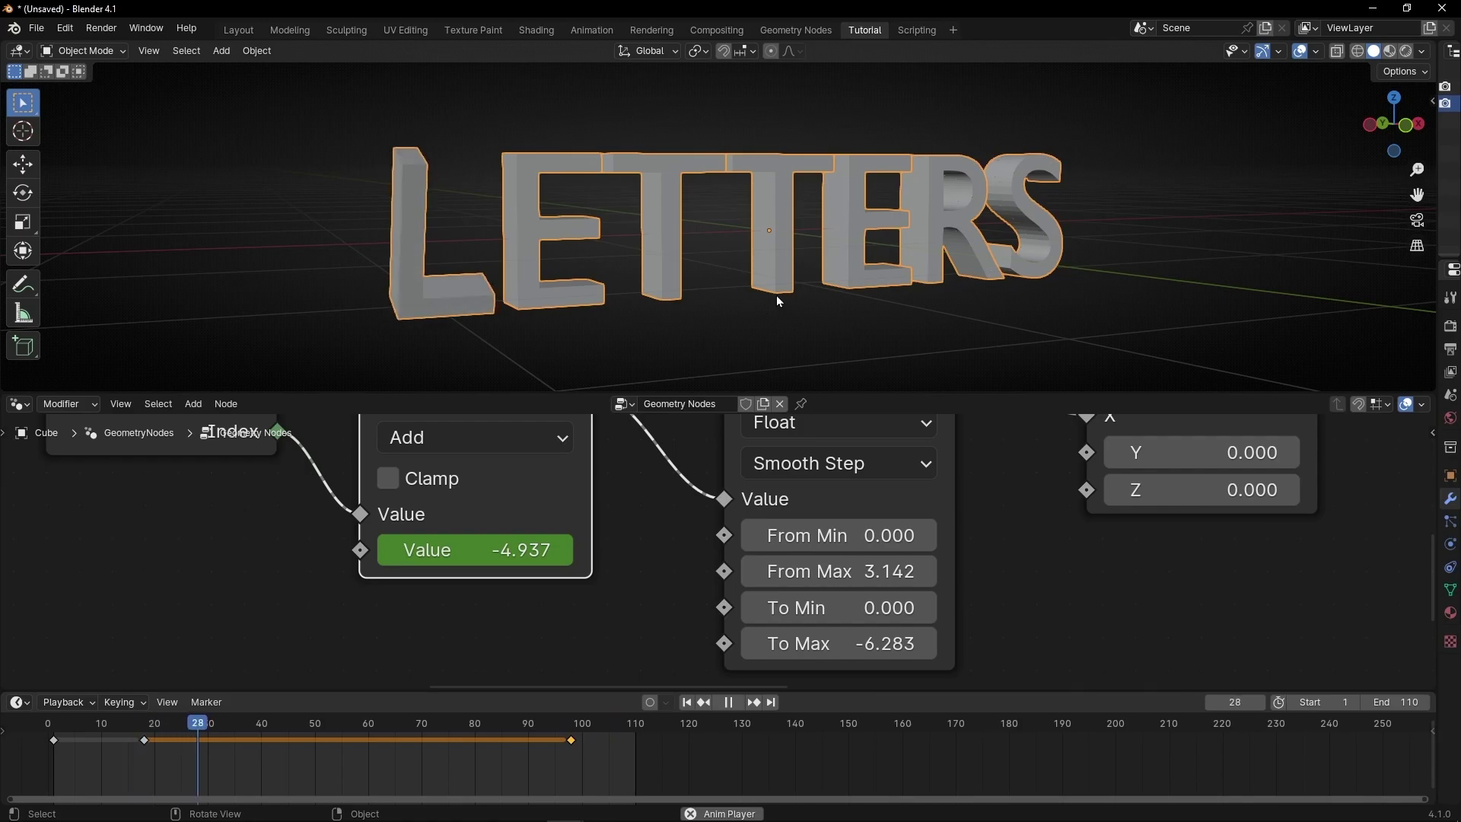
mouse_move(796, 289)
middle_down()
mouse_move(518, 292)
mouse_move(875, 292)
mouse_move(639, 295)
mouse_move(782, 291)
middle_up()
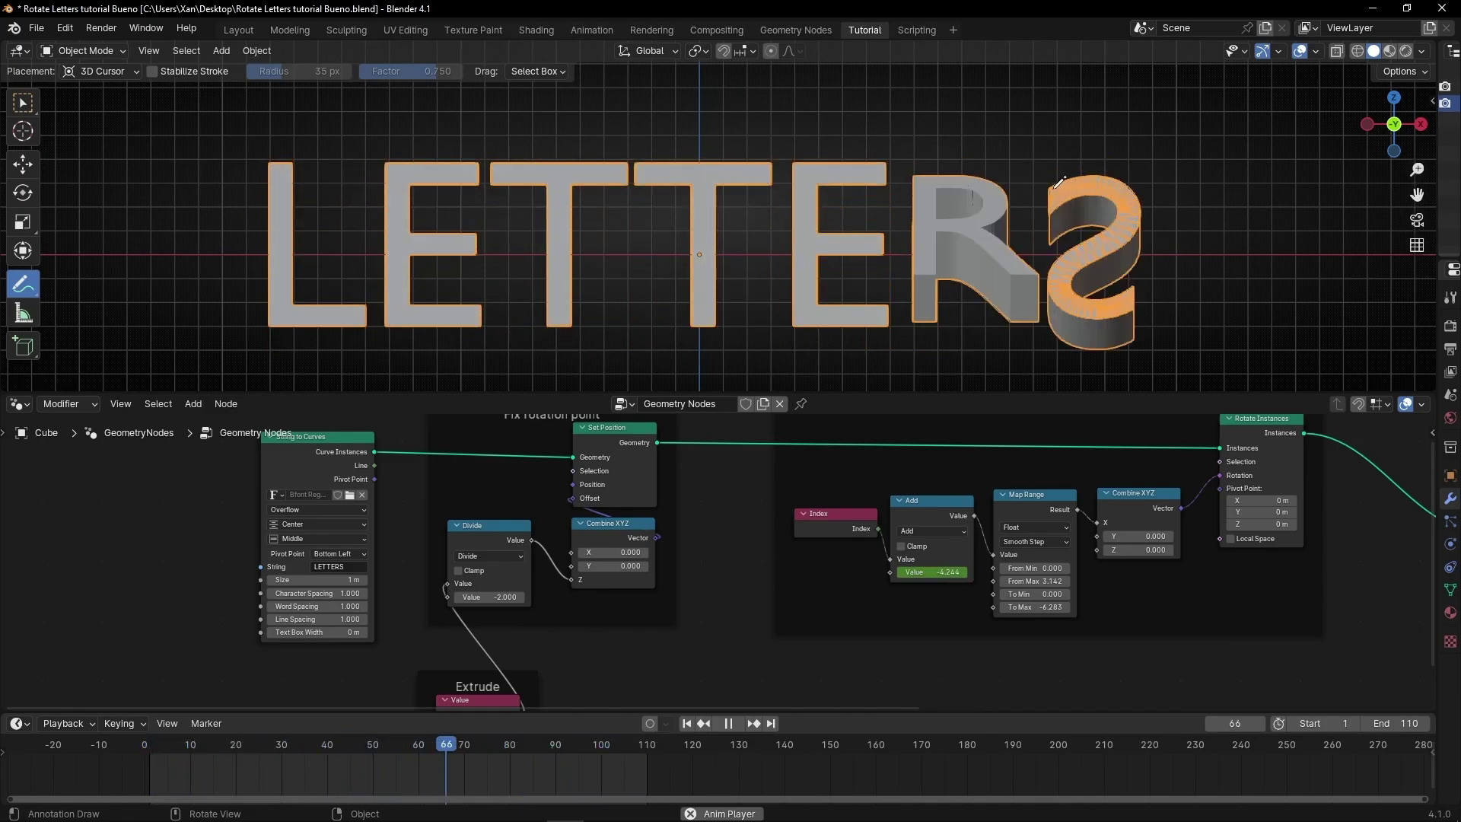
Return to the first frame and annotate straight horizontal lines along the upper and lower edges of the LETTERS text.
key(space)
click(694, 722)
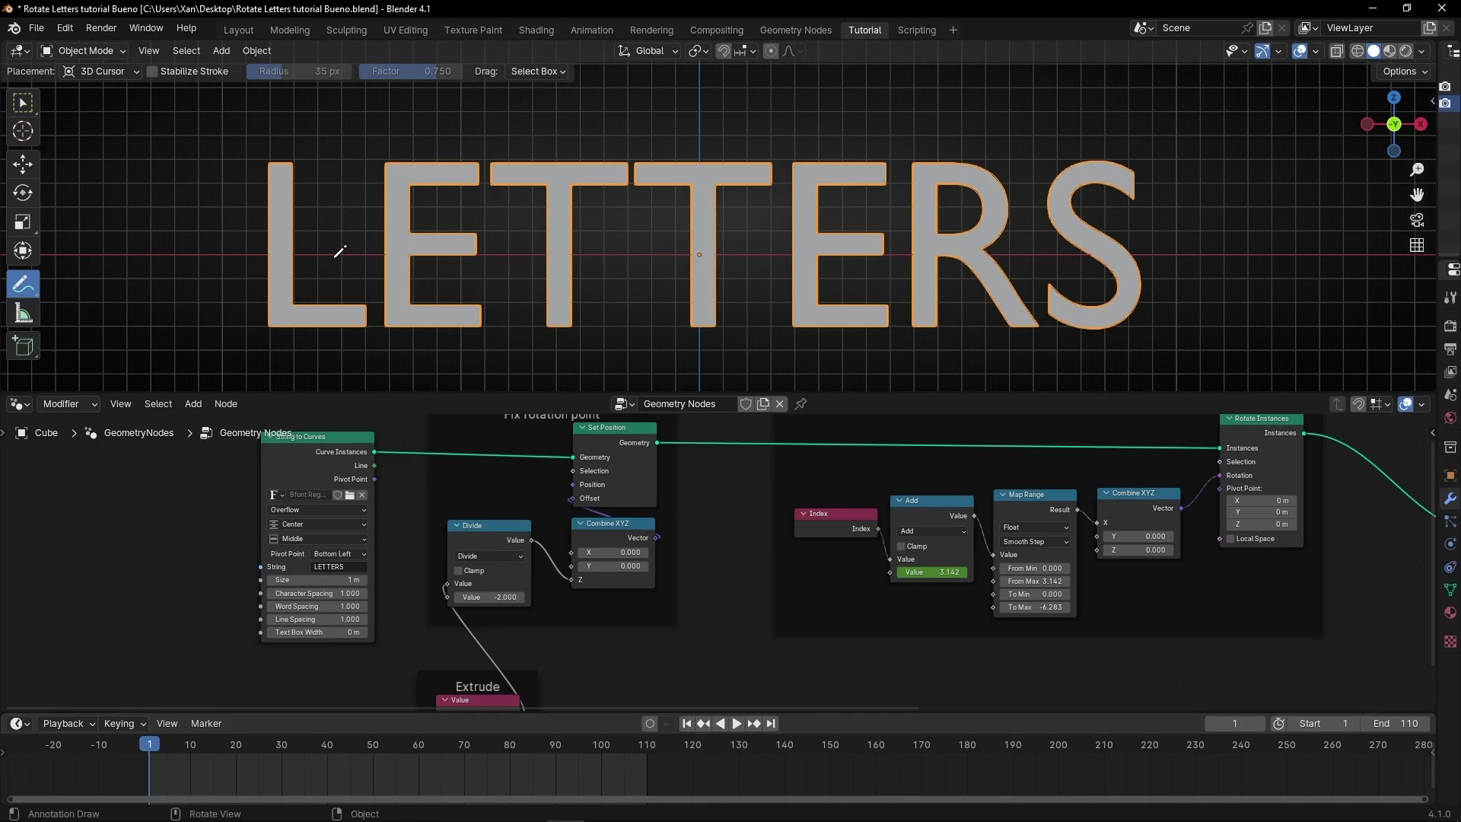
click(242, 161)
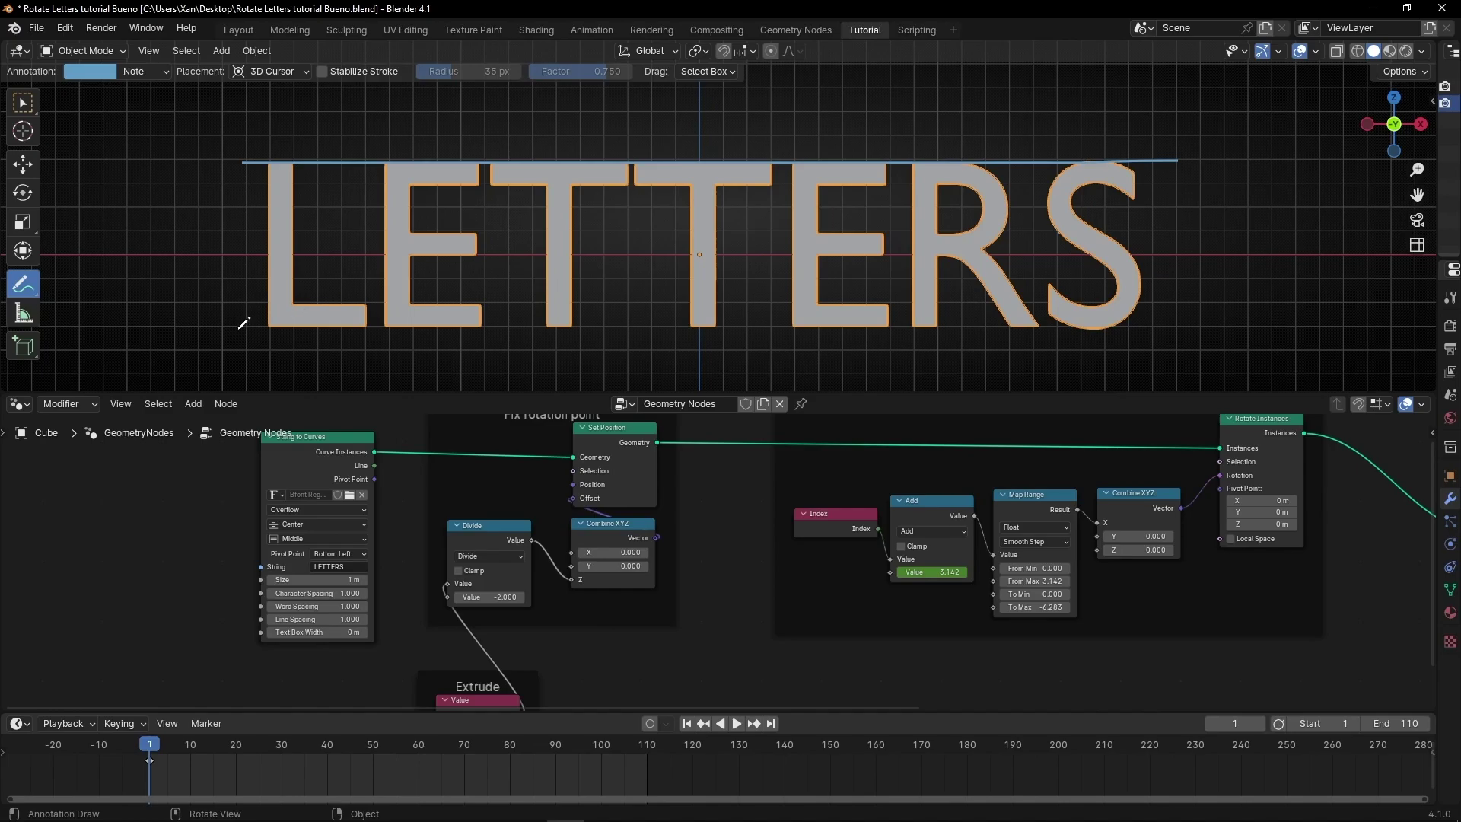
drag(236, 330, 868, 329)
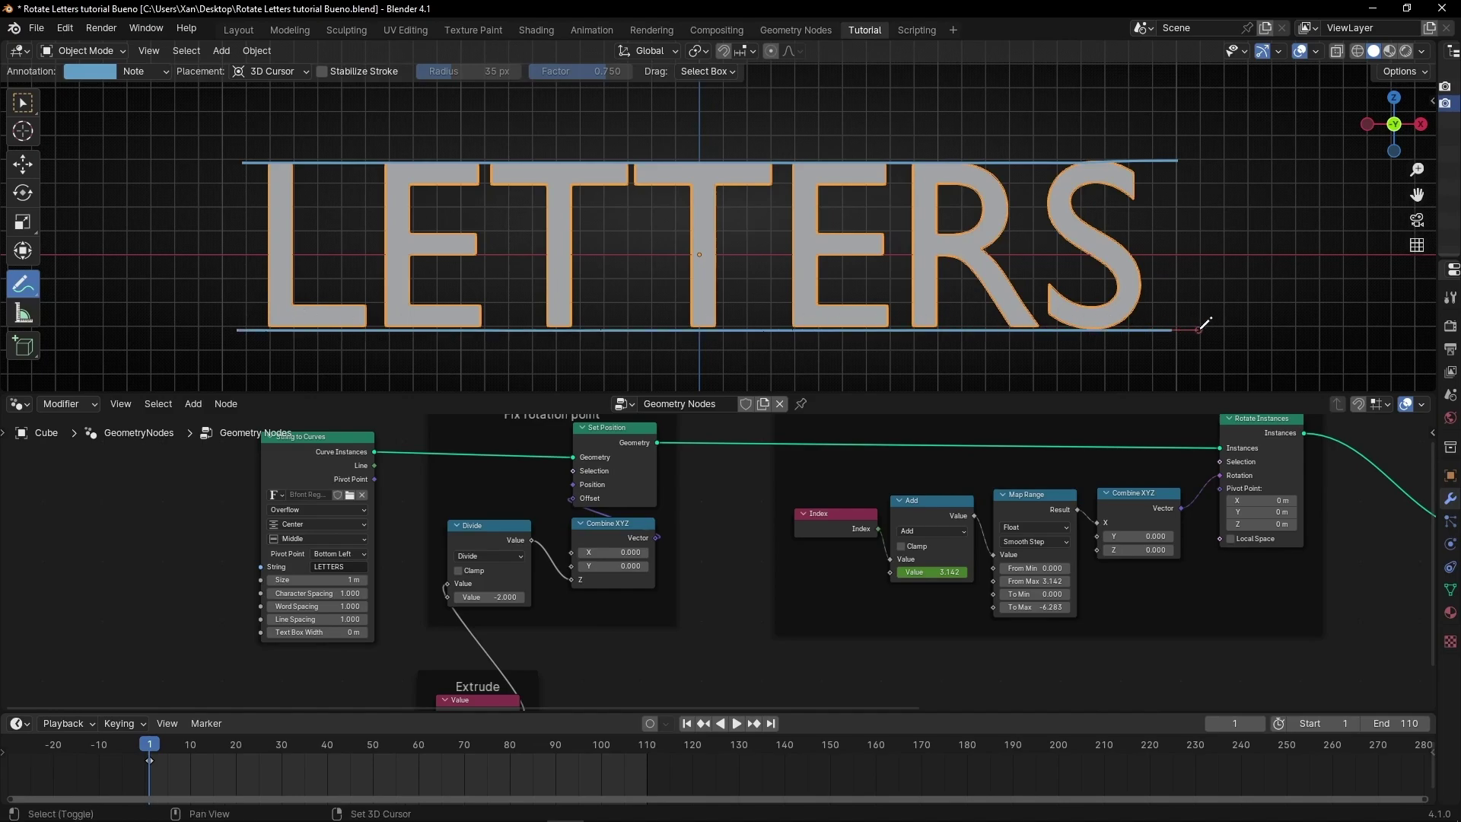
Play the animation to frame 31 and circle the end of the L that extends below the lower guide line.
key(space)
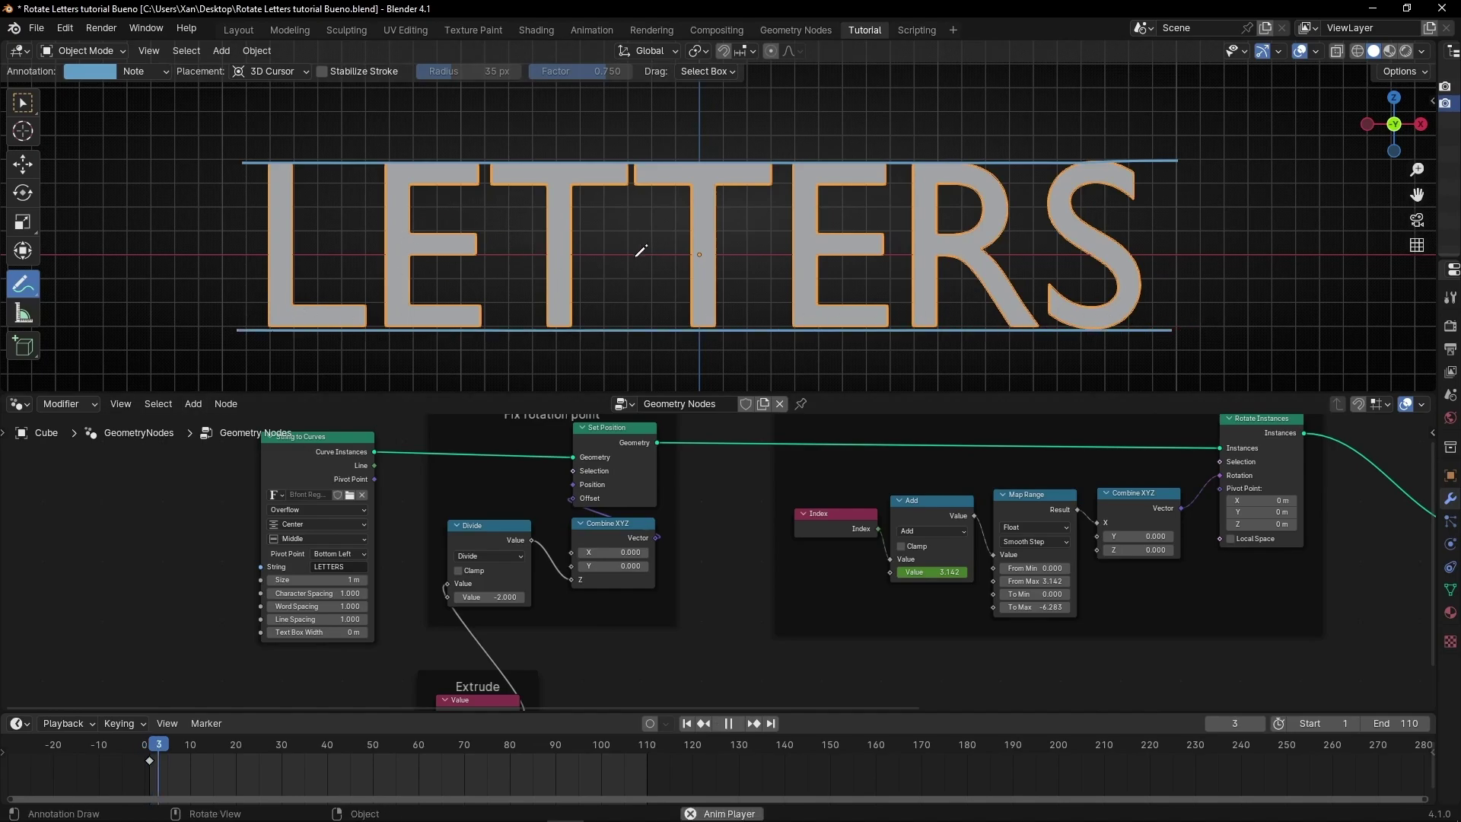
key(space)
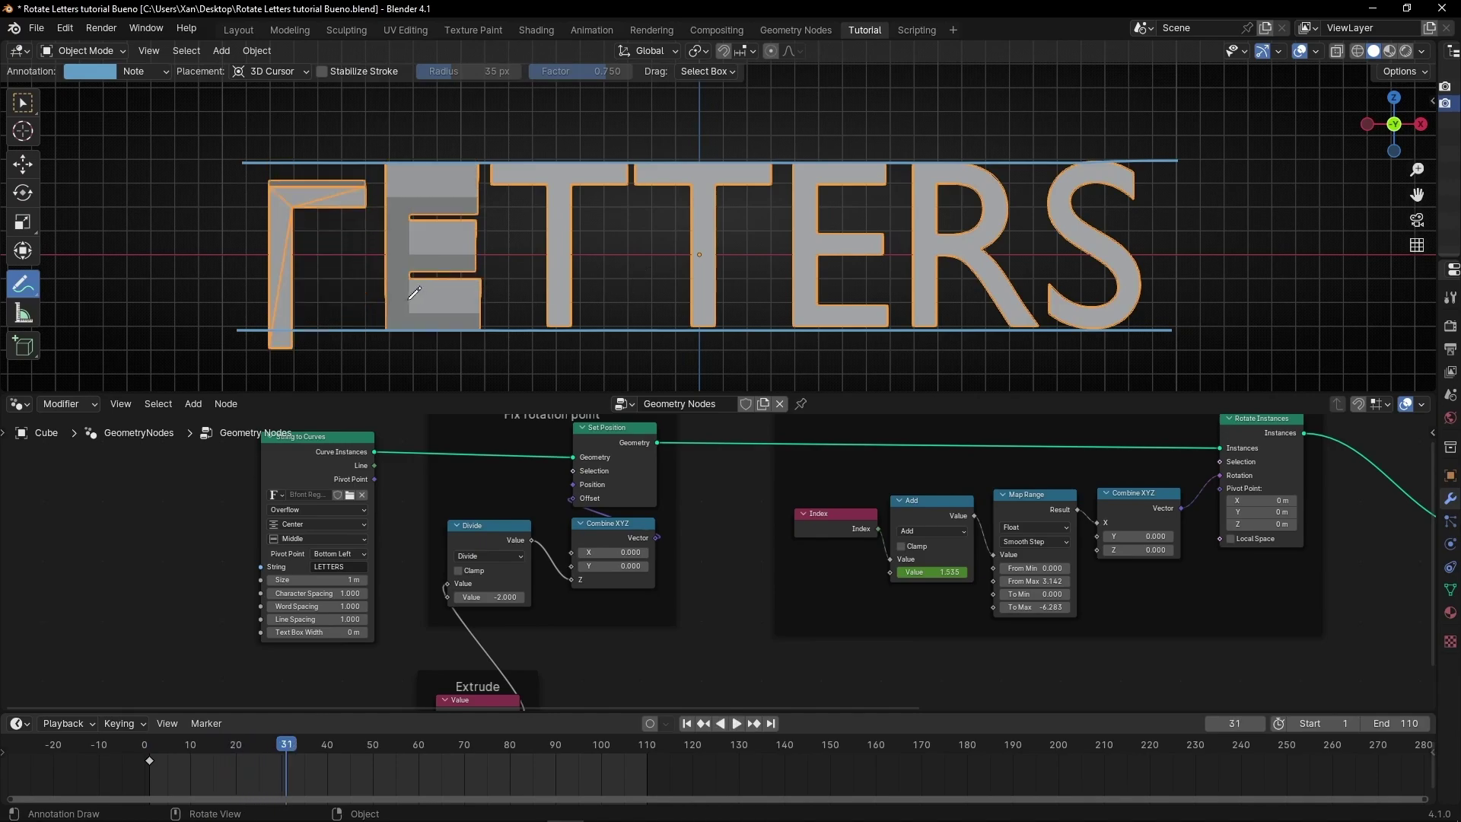
drag(305, 322, 296, 321)
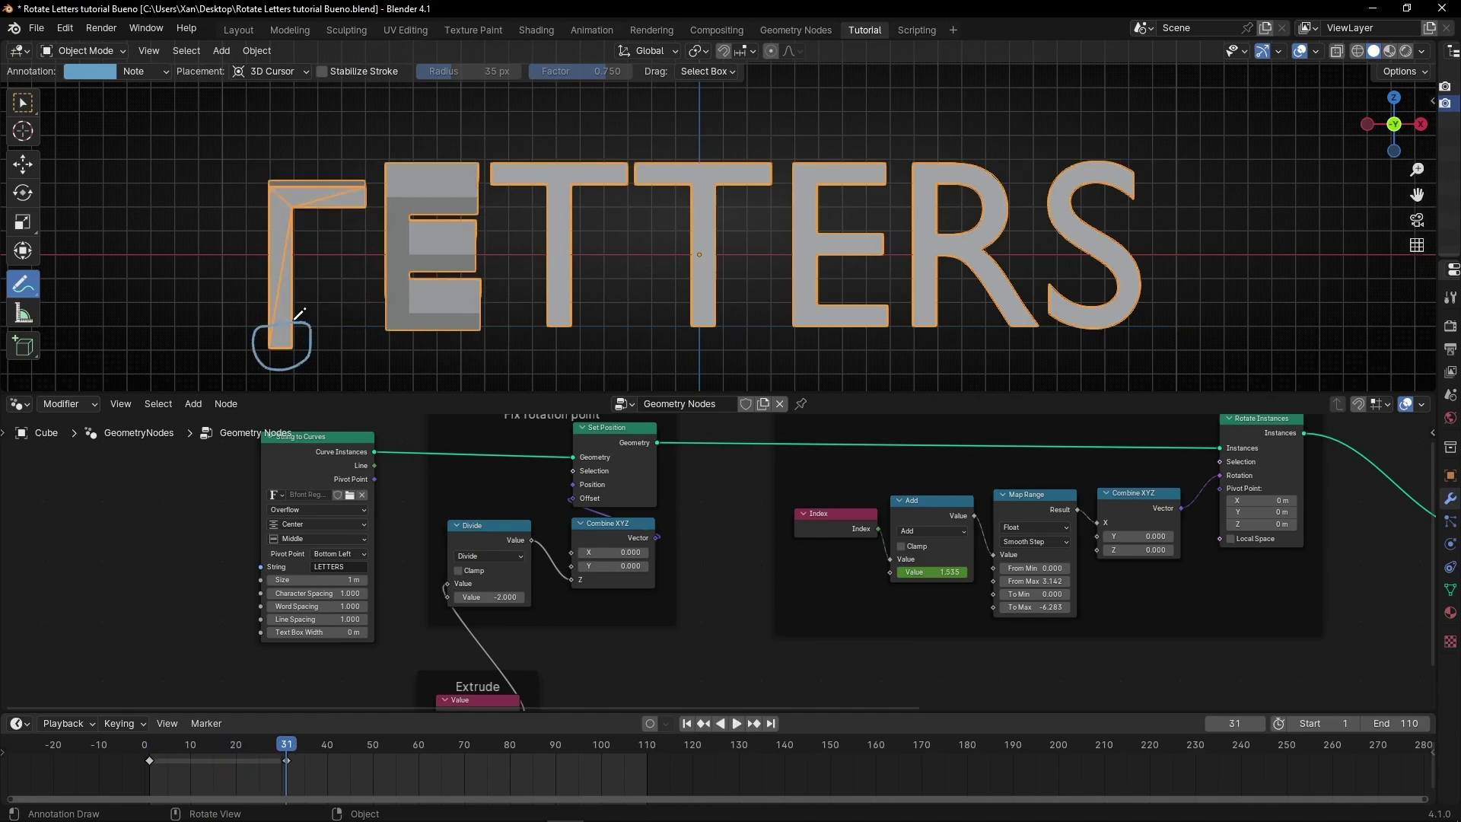
Replay the rotation from the first frame to frame 44 to check the letters against the guide lines, and inspect the offset's Combine XYZ node.
key(shift+Left)
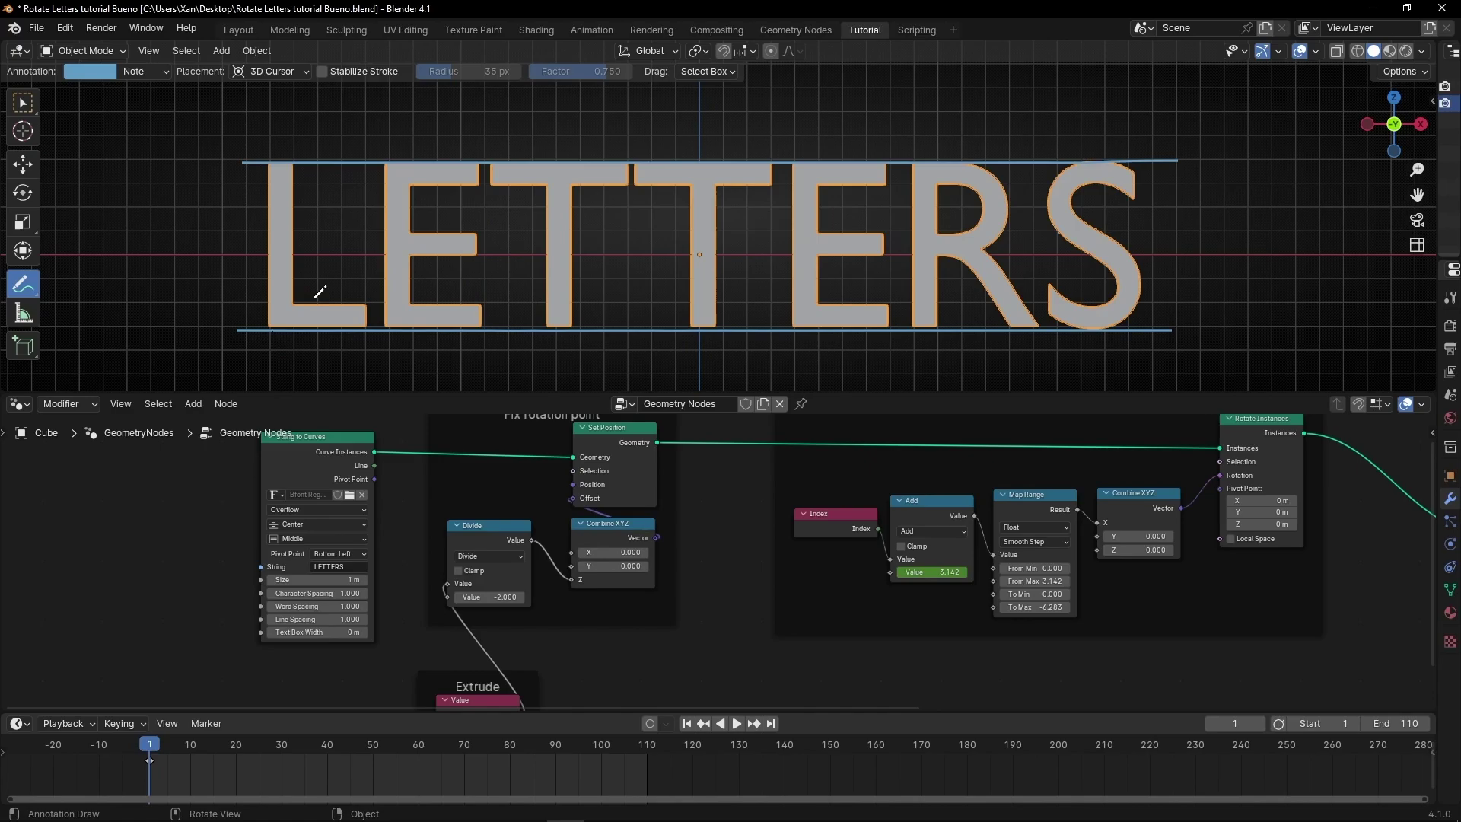
key(space)
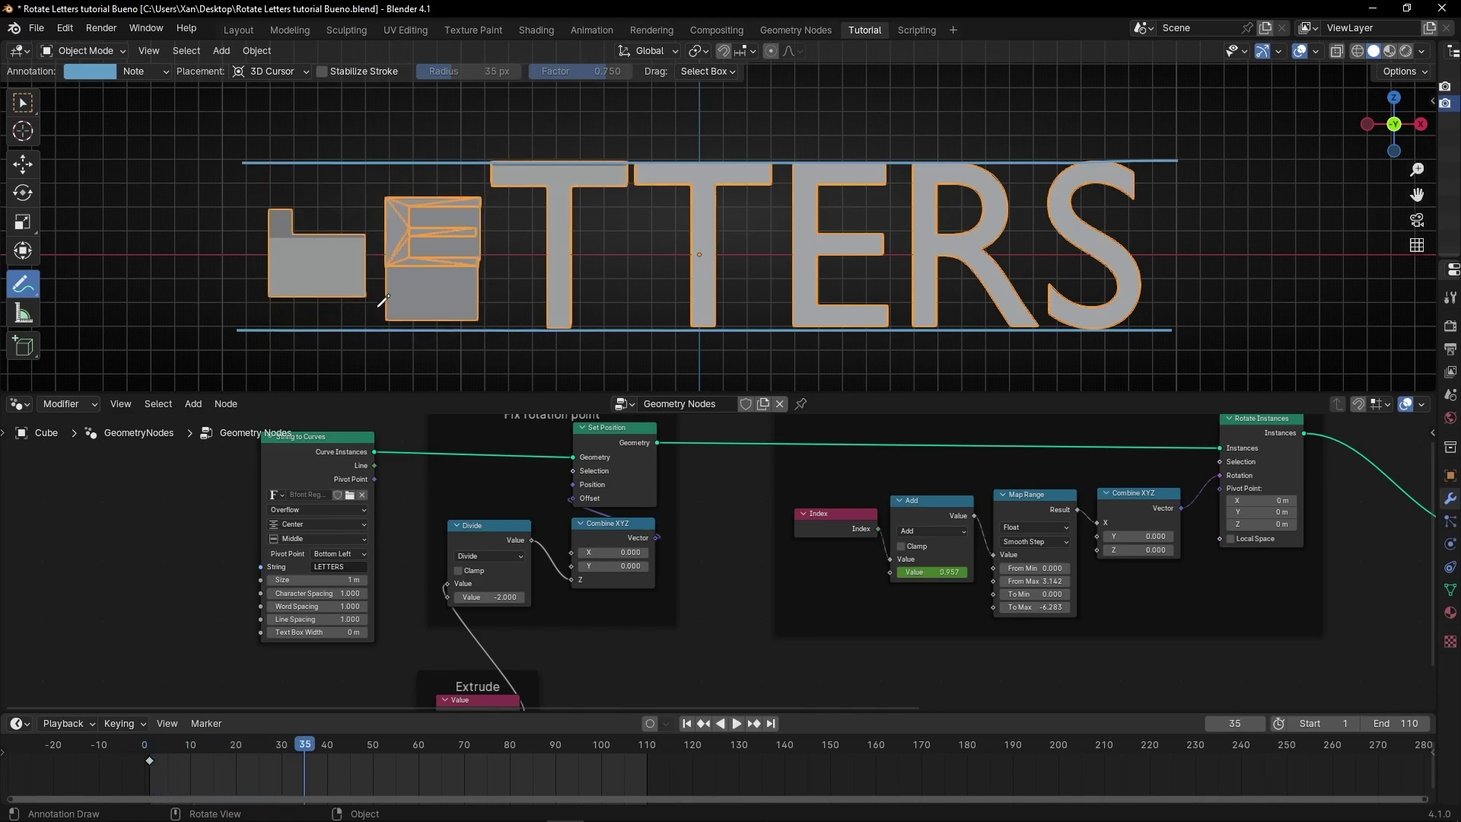
key(space)
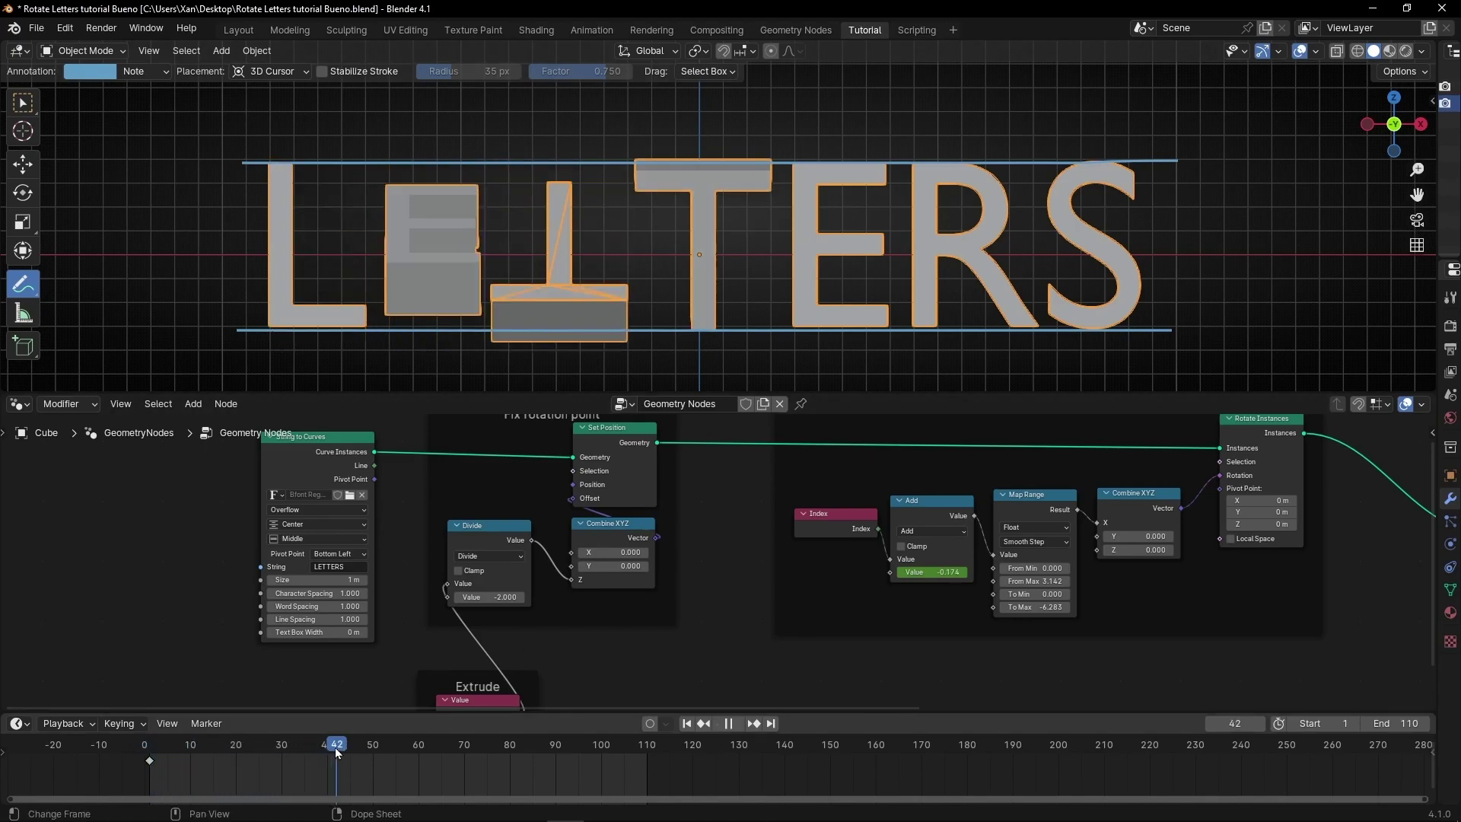
key(space)
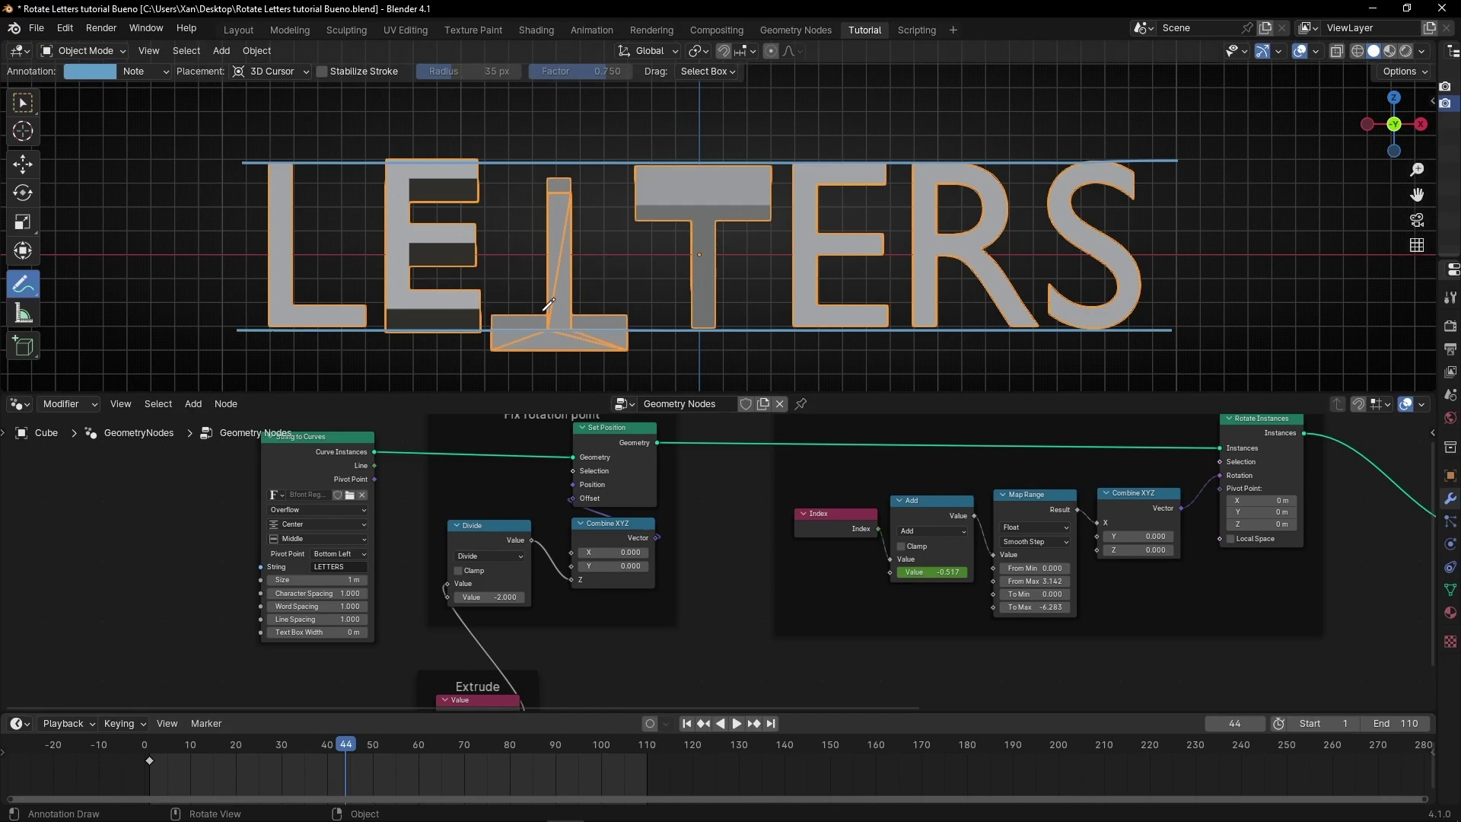
scroll(569, 583, up, 5)
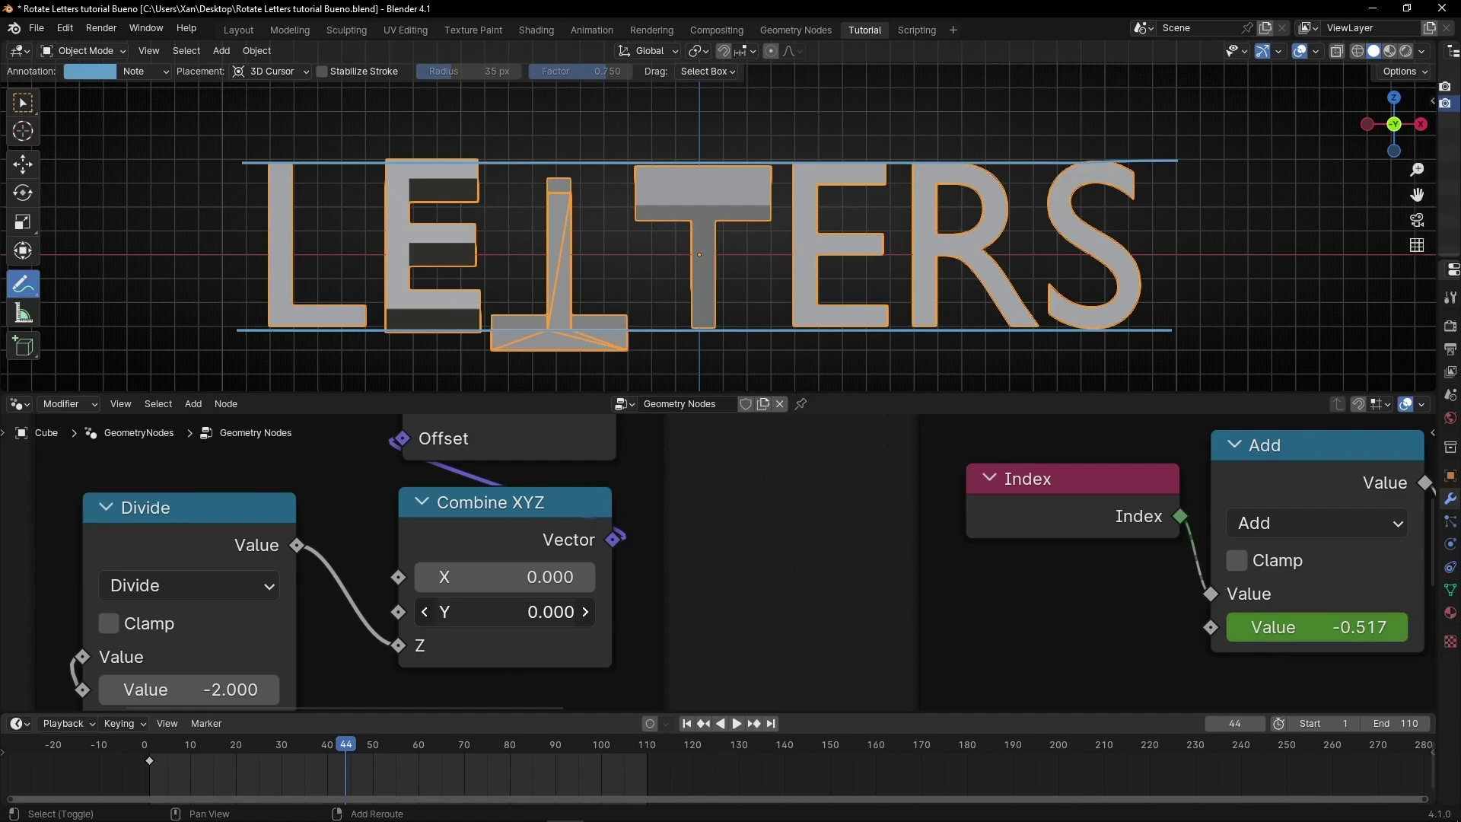
Try a Y value of -0.090 in the offset's Combine XYZ node and play the letter rotation to frame 78.
drag(504, 611, 476, 612)
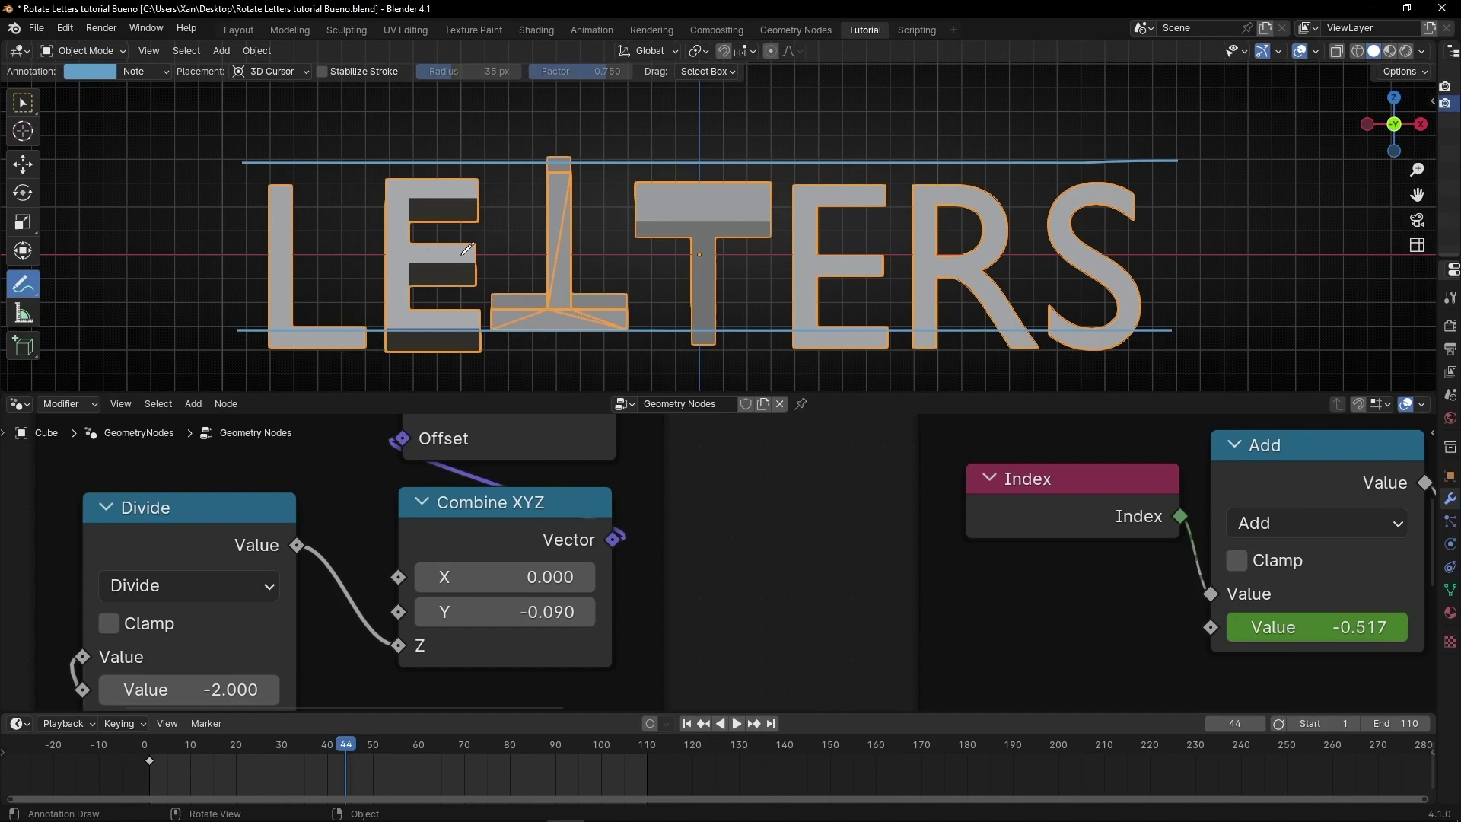
key(space)
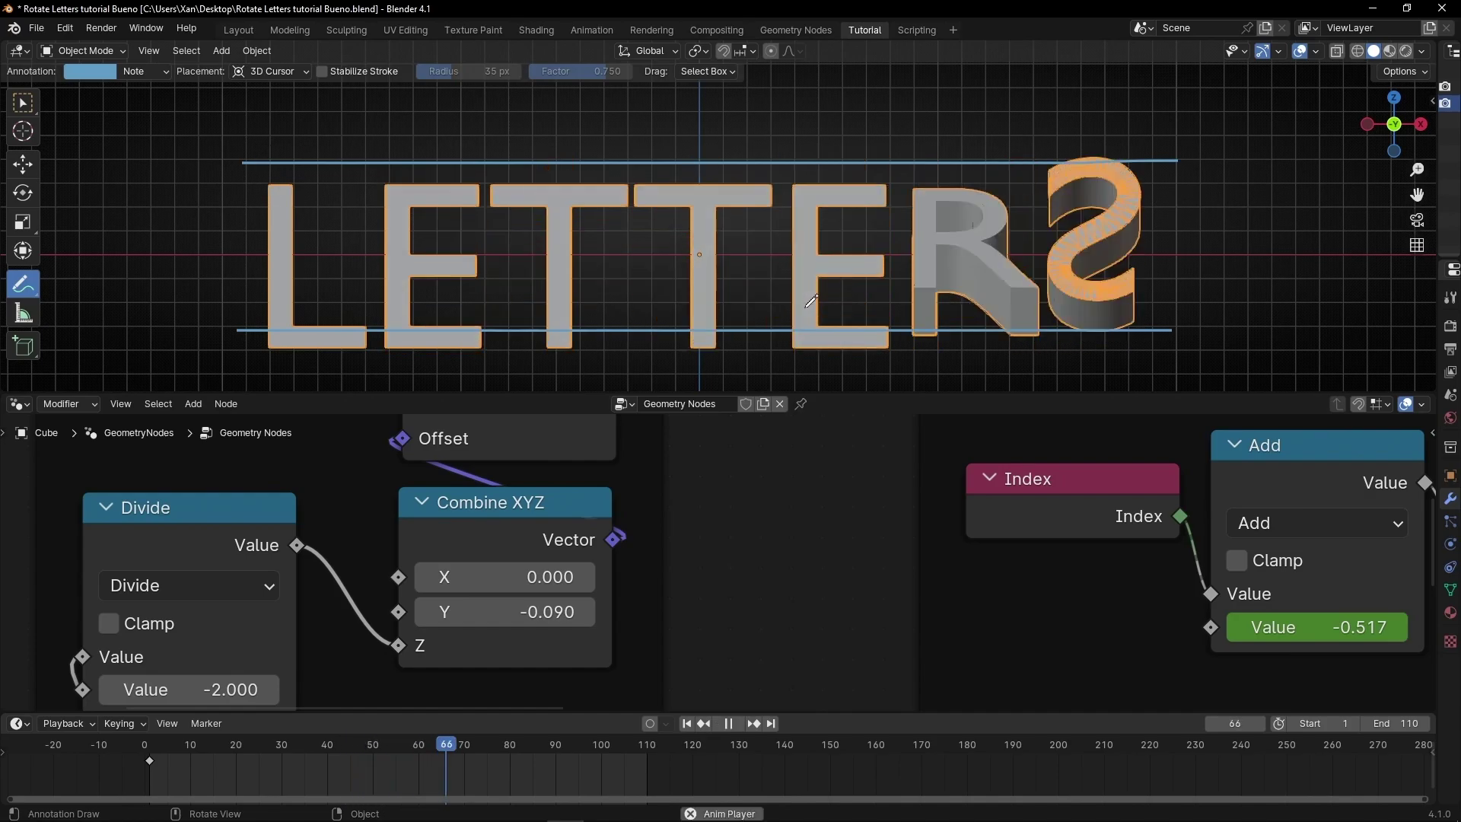
key(space)
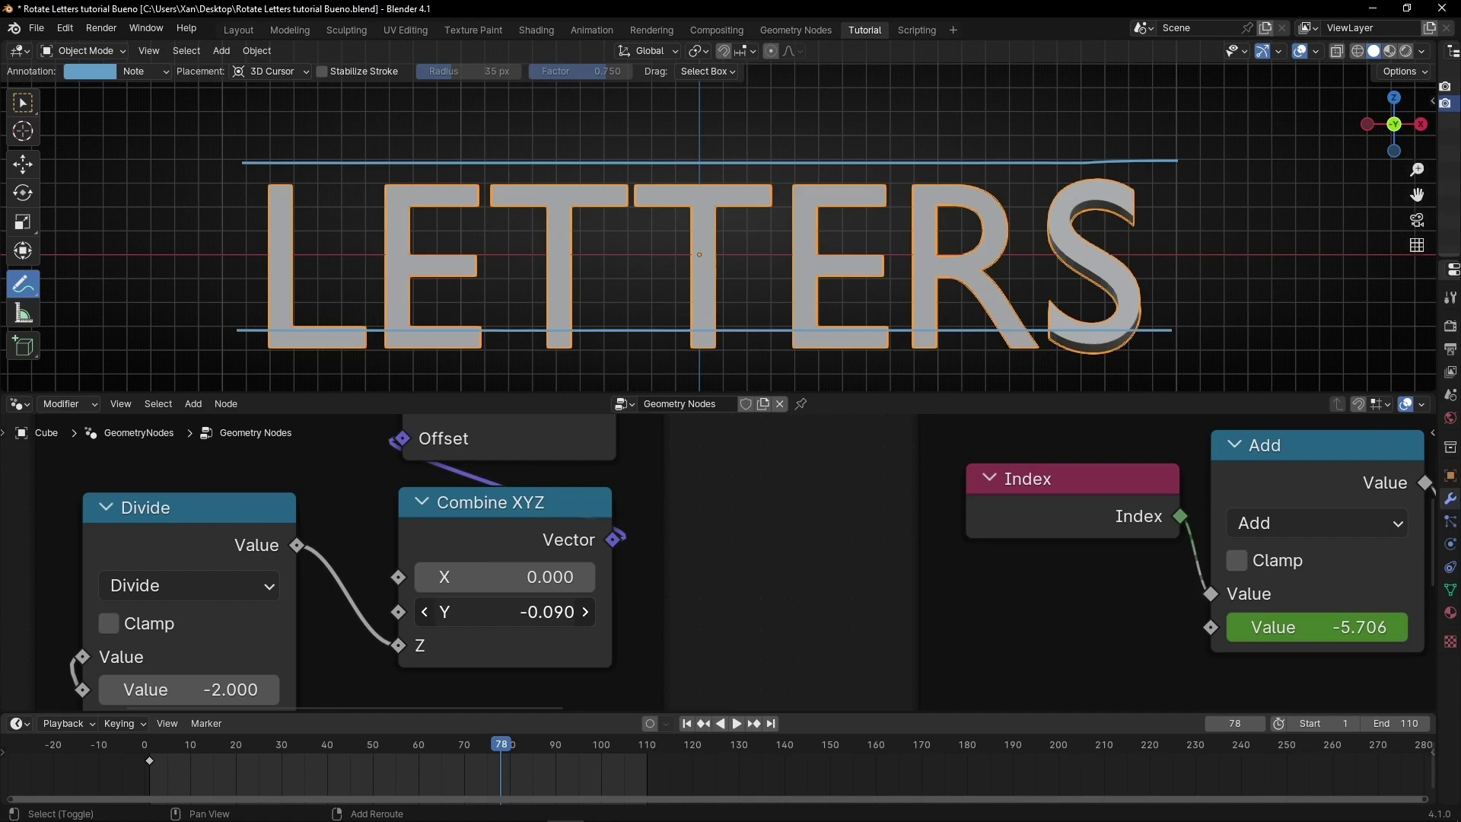
Set the Combine XYZ node's Y to -0.040, replay the rotation and scrub to frame 43 to check the letters against the guide lines.
drag(502, 611, 560, 602)
key(space)
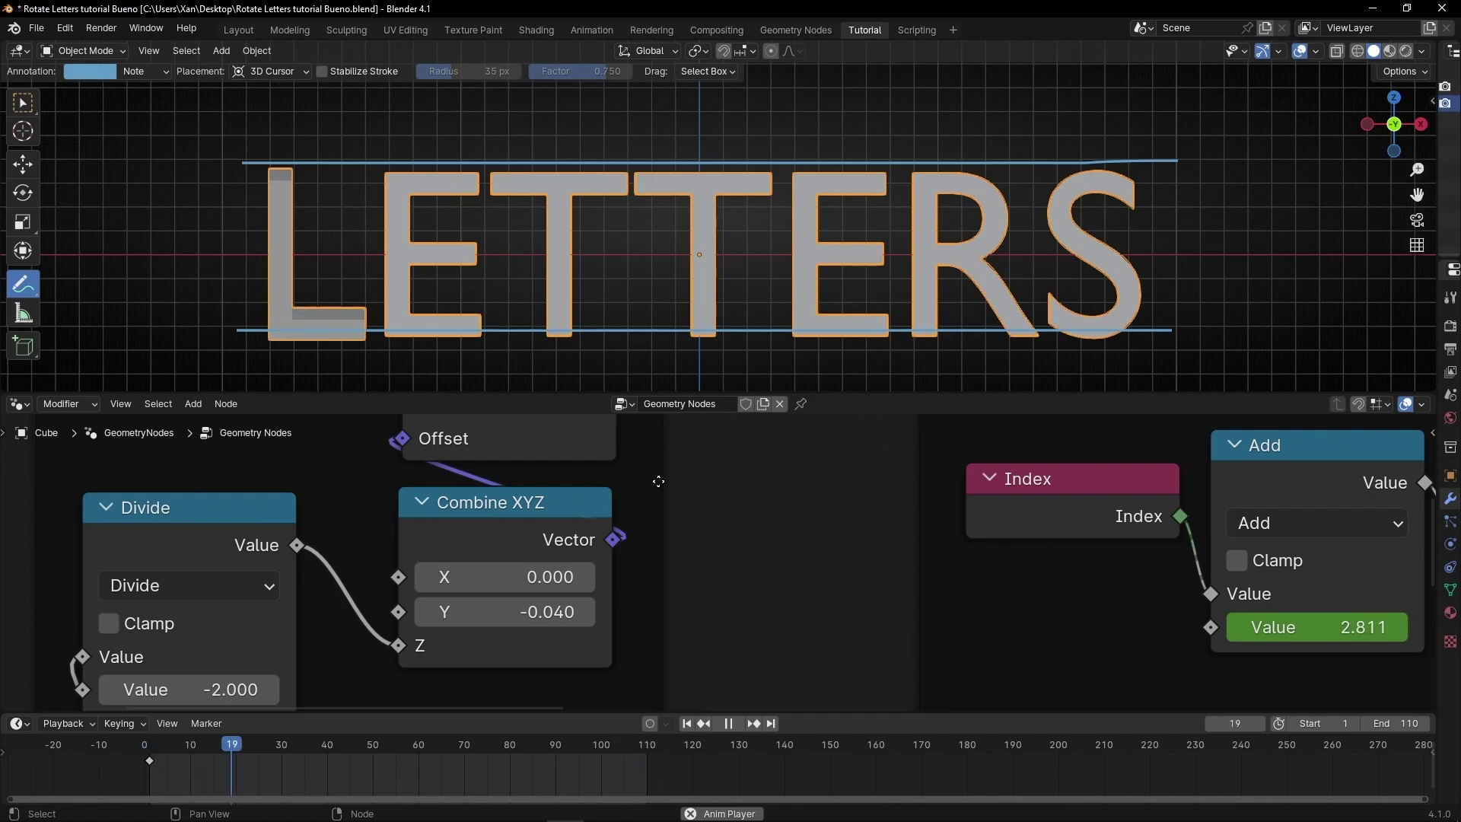
key(space)
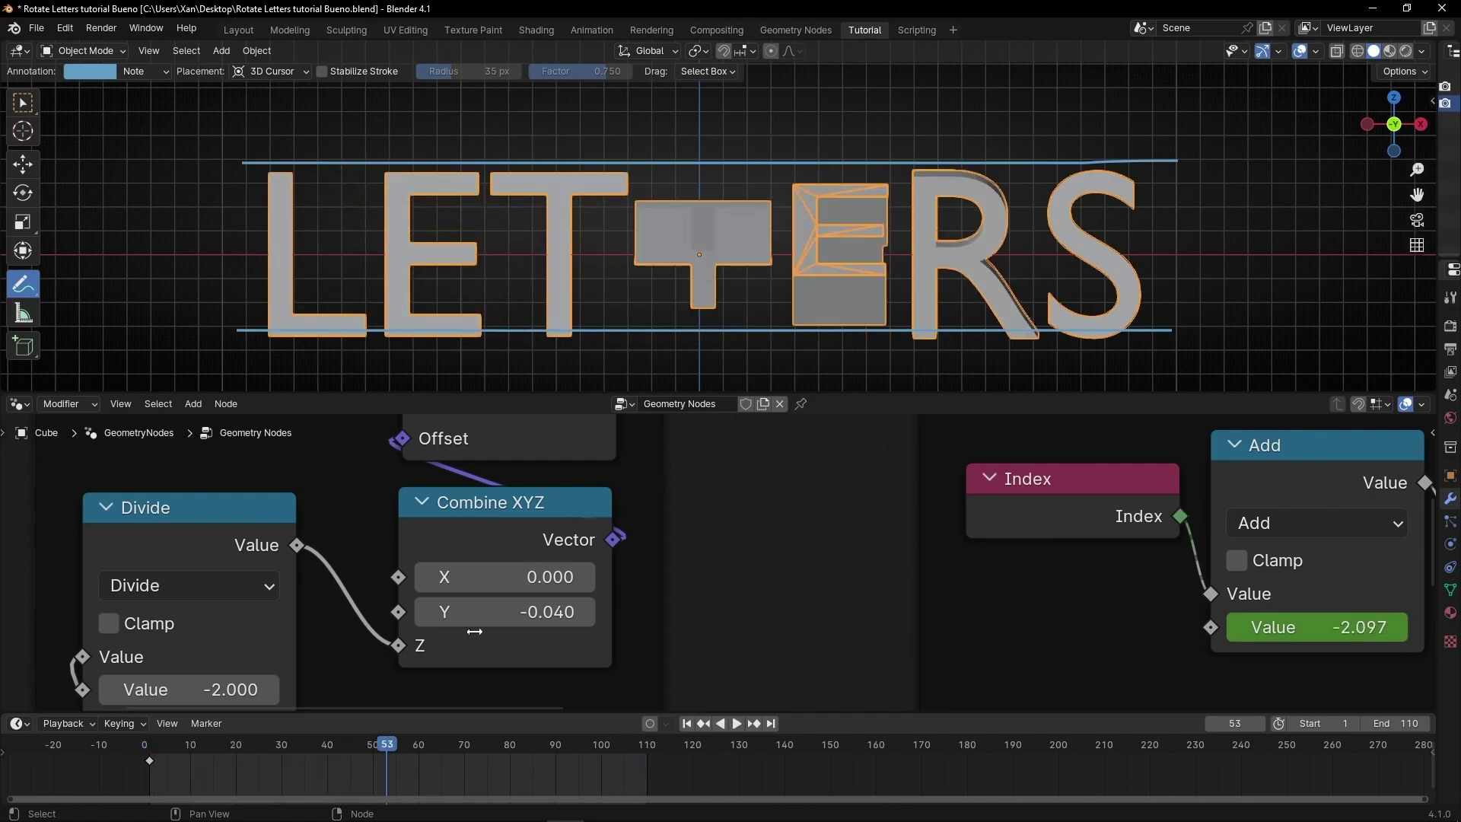
click(358, 750)
drag(354, 750, 343, 749)
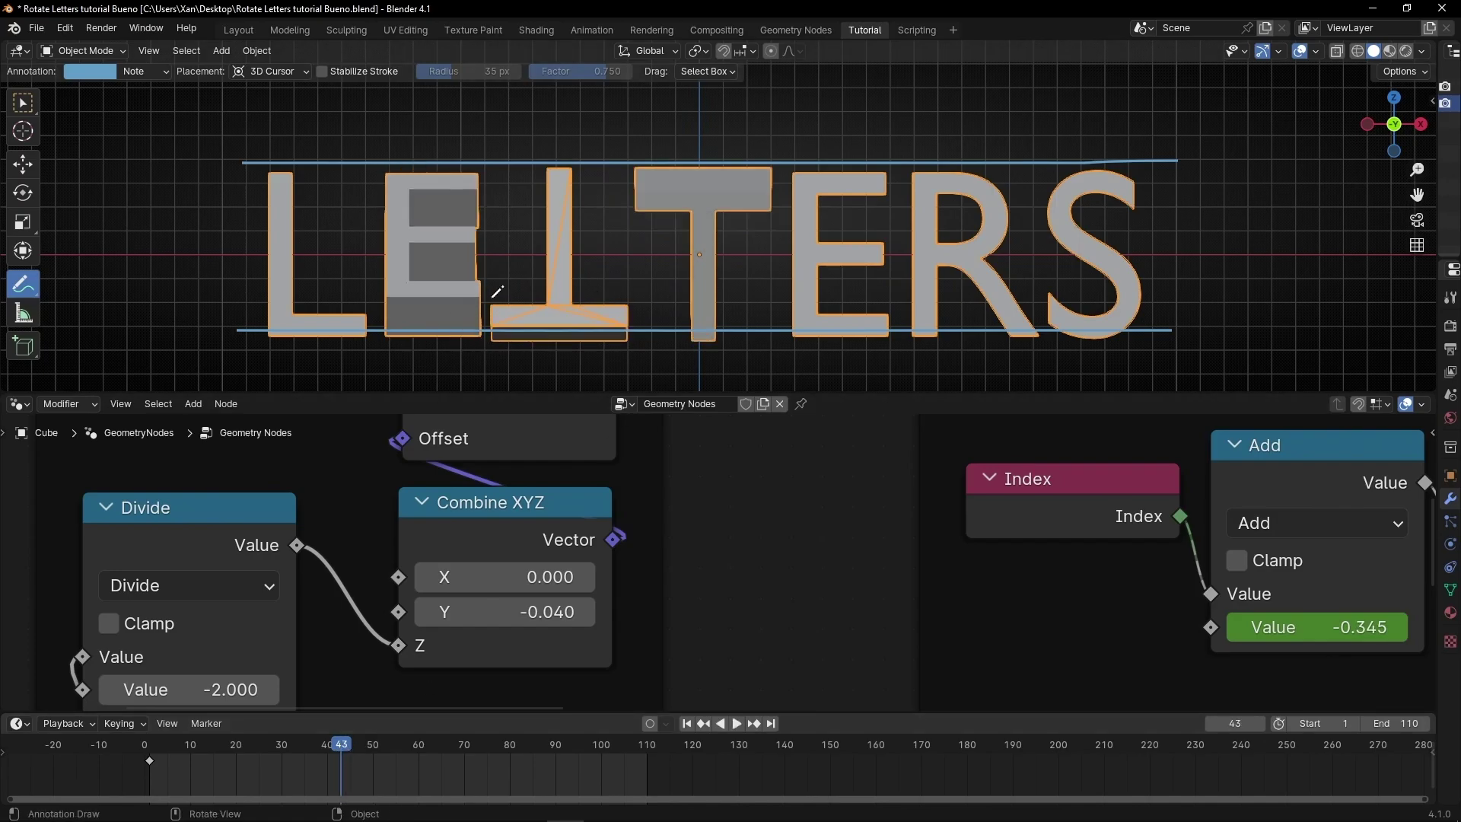
Erase the annotated guide lines around the LETTERS text and replay the rotation from the first frame, viewing it from another angle.
mouse_move(365, 152)
ctrl+mouse_down()
mouse_move(481, 287)
mouse_move(834, 192)
ctrl+mouse_up()
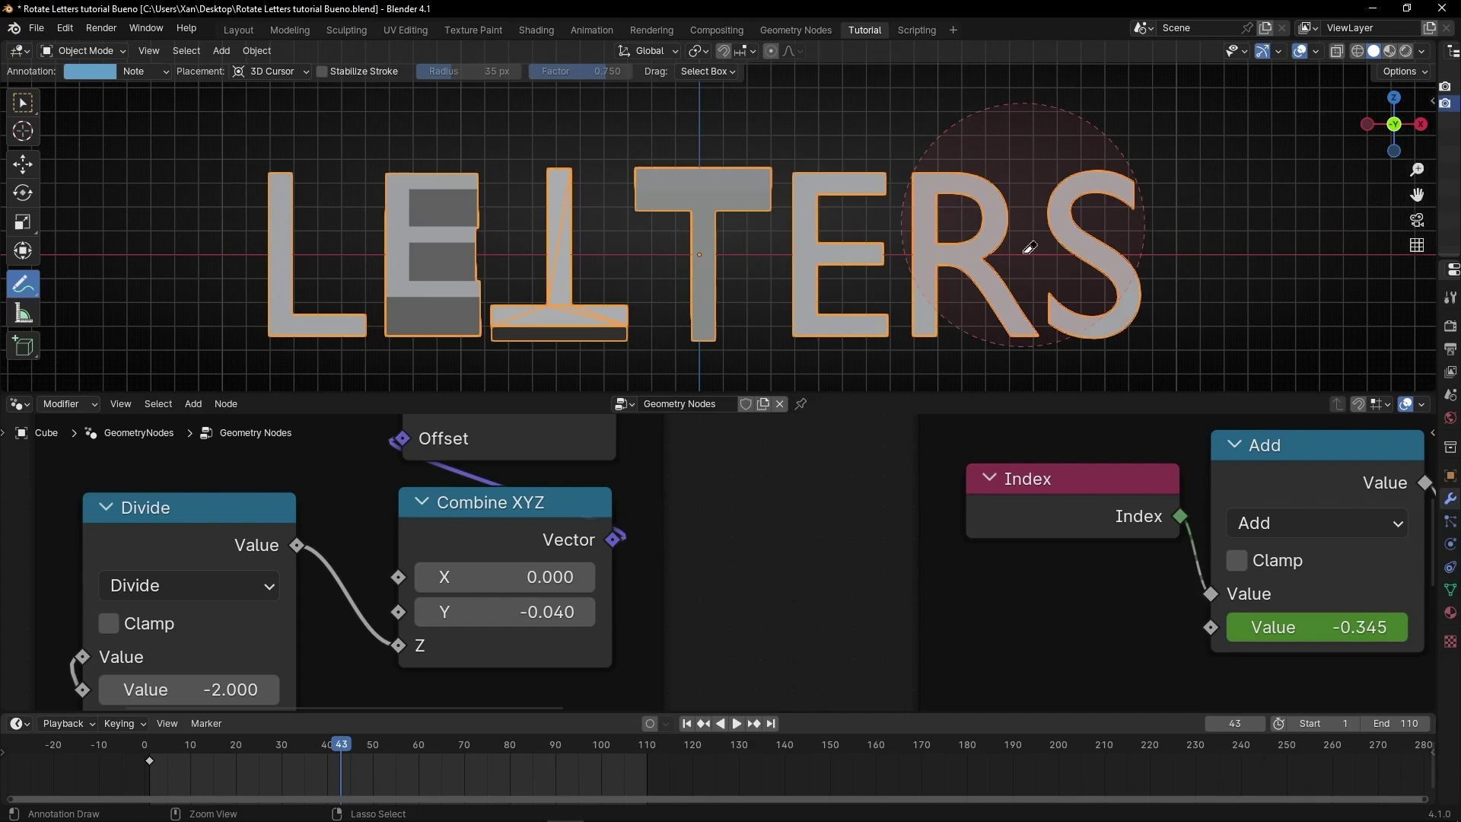
click(687, 723)
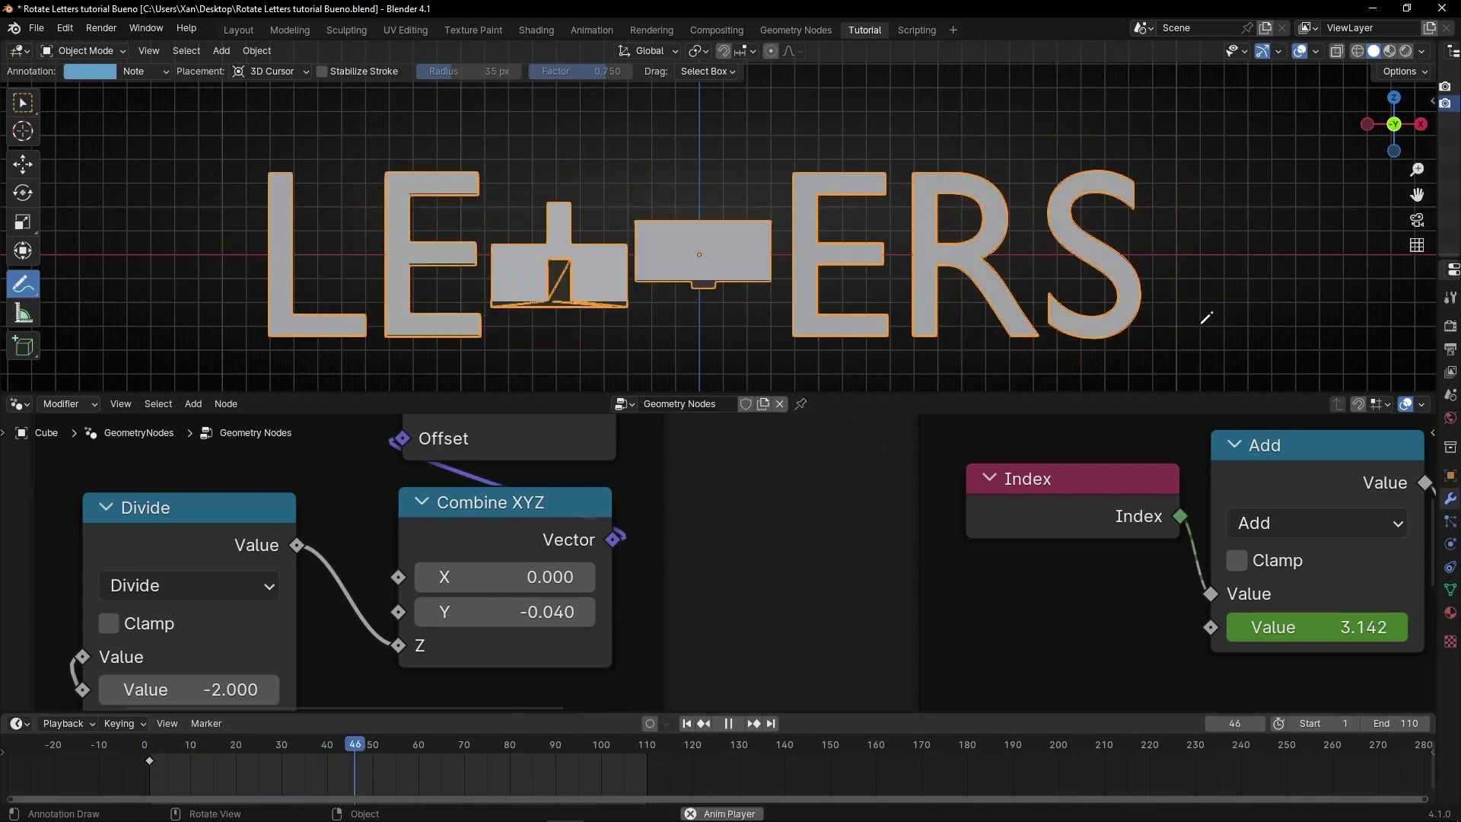
middle_drag(1206, 317, 798, 318)
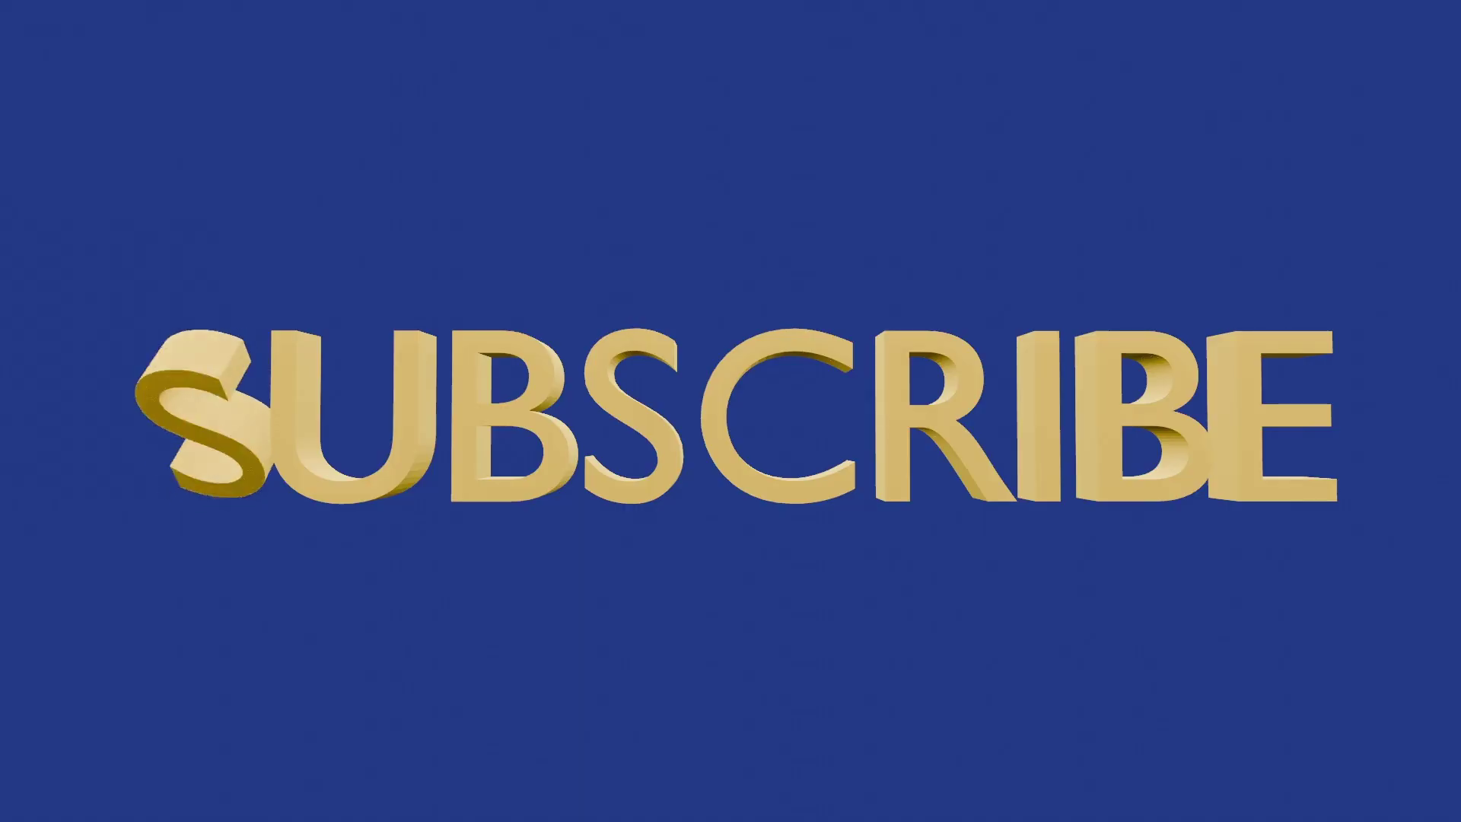